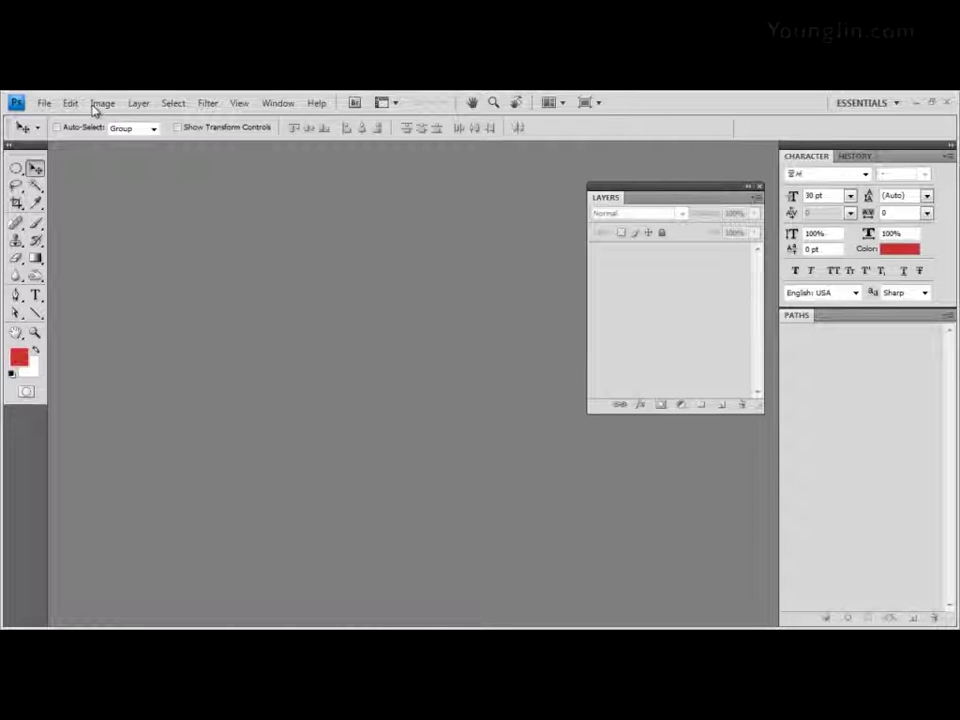
# - Create a new RGB document 700 pixels wide and 350 pixels high at 72 pixels/inch with a white background
pyautogui.click(43, 103)
pyautogui.click(67, 121)
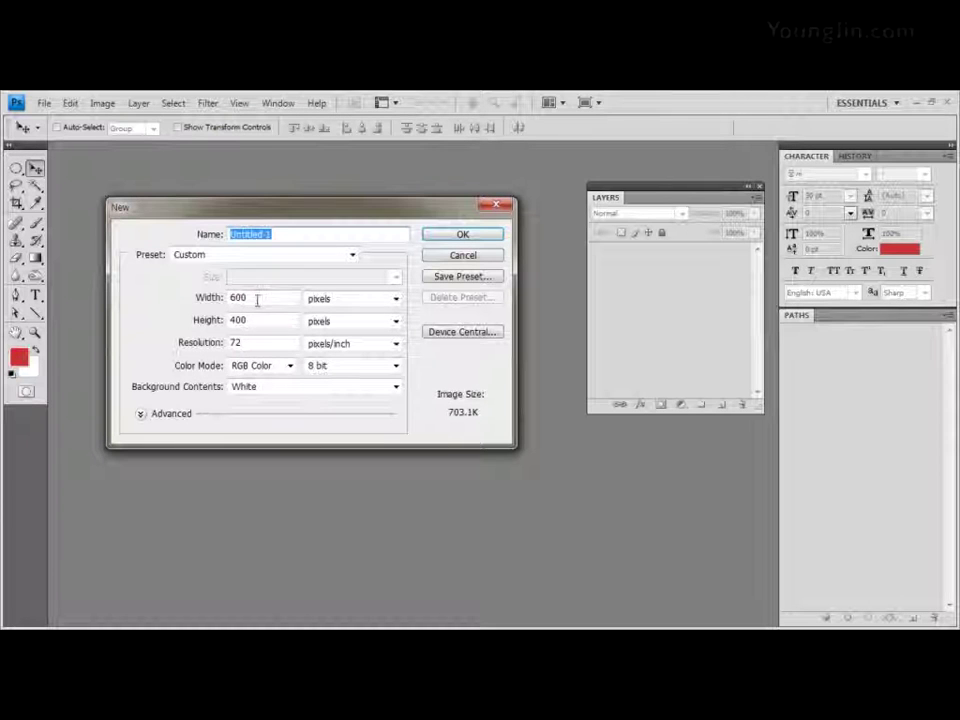
pyautogui.doubleClick(257, 298)
pyautogui.write('700')
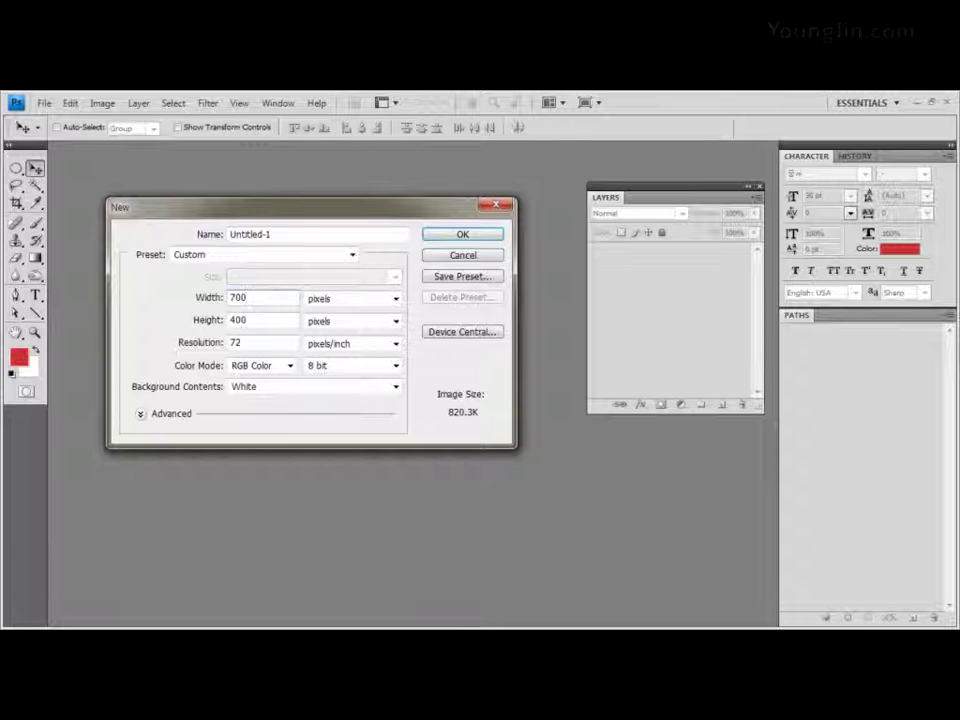
pyautogui.press('Tab')
pyautogui.press('Tab')
pyautogui.write('350')
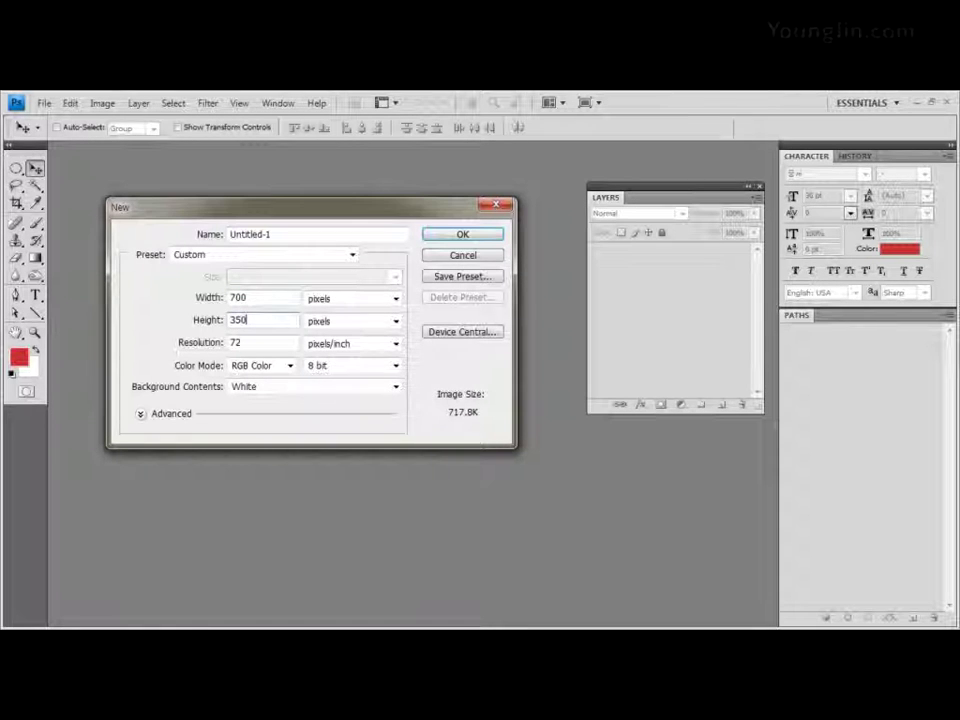
pyautogui.click(483, 237)
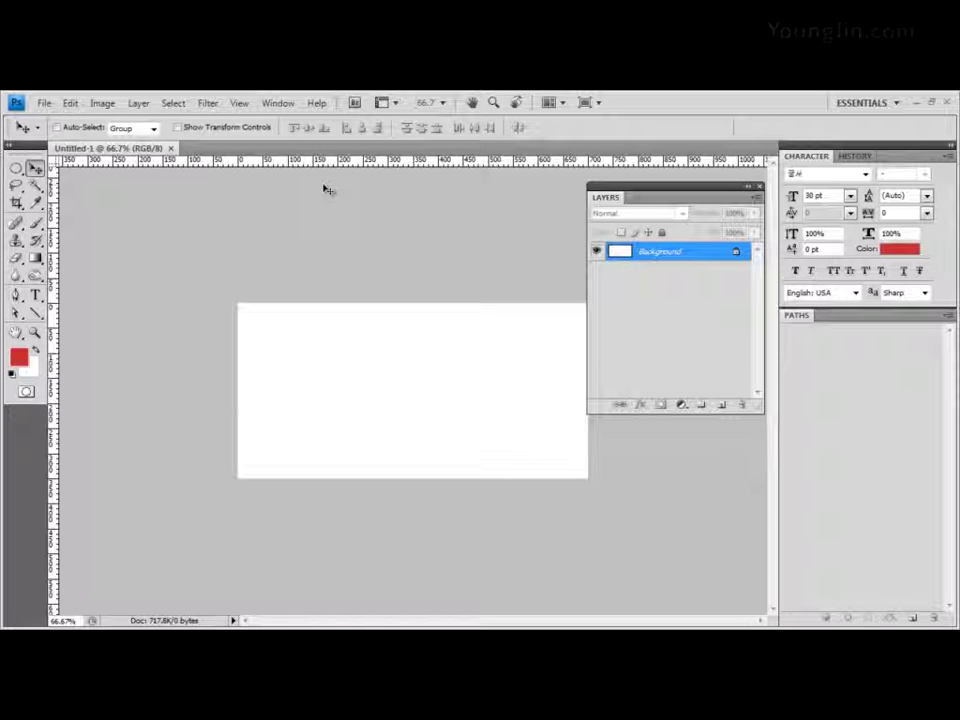
# - Switch to the Part03 folder in Windows Explorer and open the four images 1급-12 through 1급-15 in Photoshop
pyautogui.hotkey('alt', 'Tab')
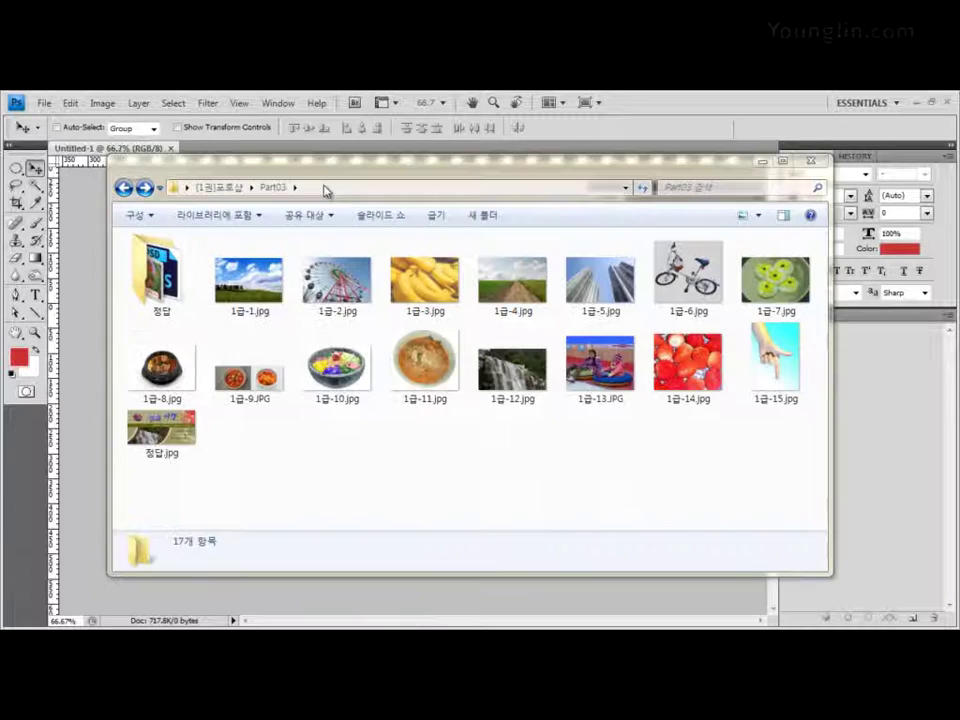
pyautogui.click(524, 388)
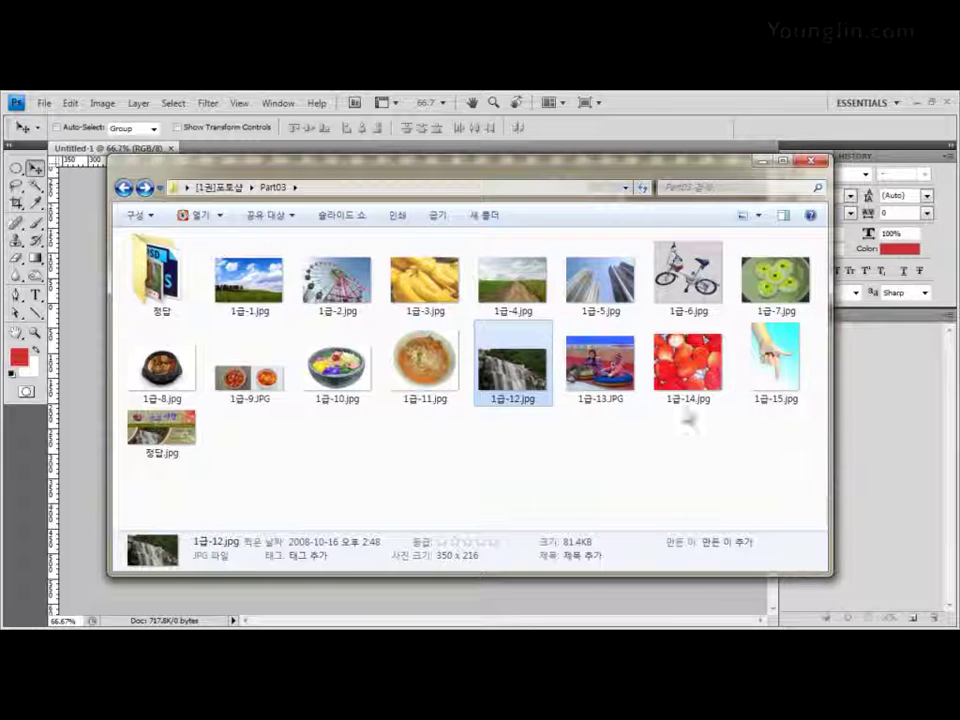
pyautogui.keyDown('shift'); pyautogui.click(793, 376); pyautogui.keyUp('shift')
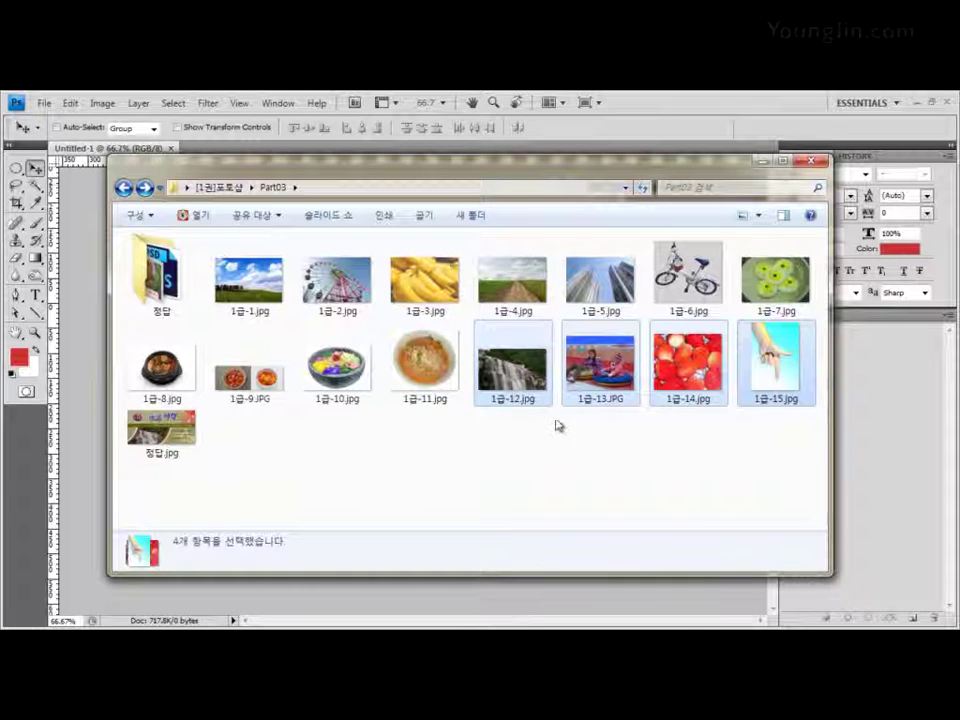
pyautogui.click(857, 386)
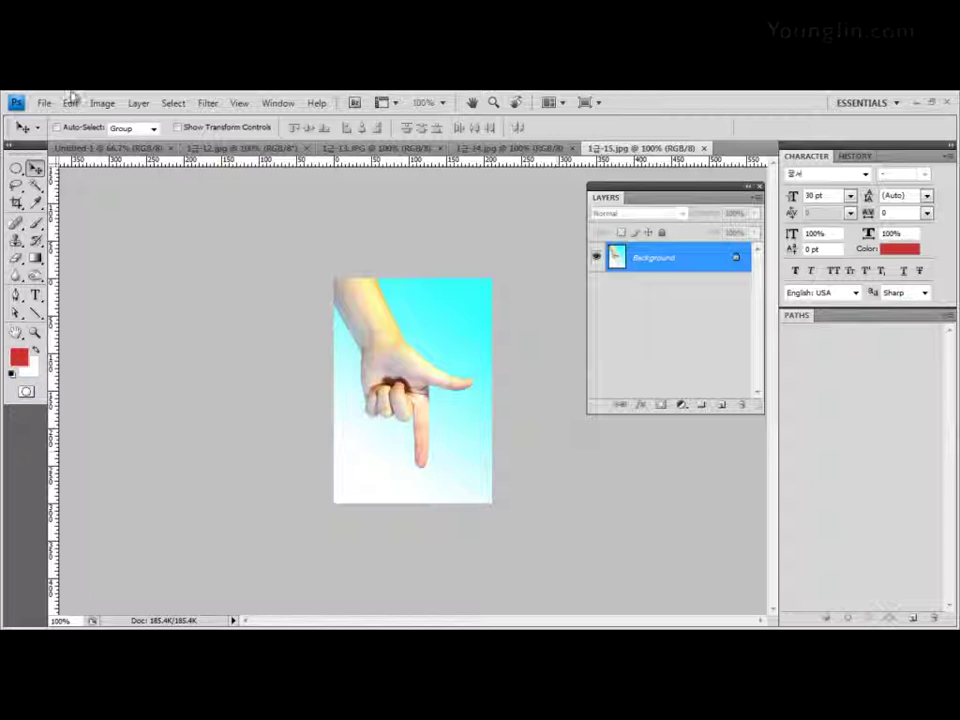
# - Float the blank document in its own window and save it as 기출유형따라하기-4.psd in the Part03 folder
pyautogui.moveTo(108, 148); pyautogui.dragTo(270, 228)
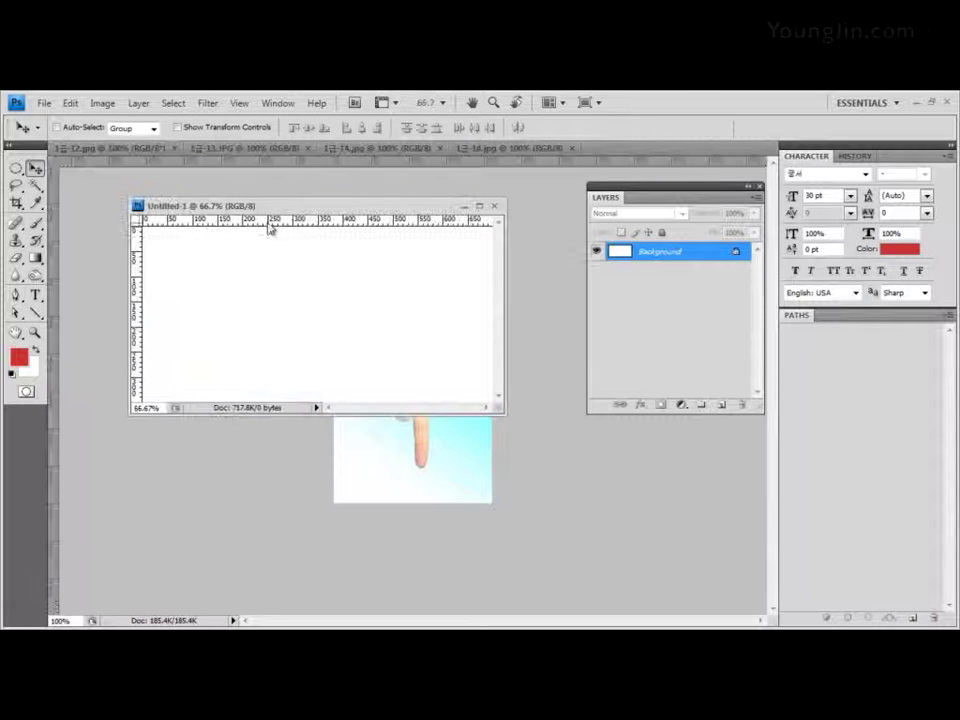
pyautogui.click(44, 103)
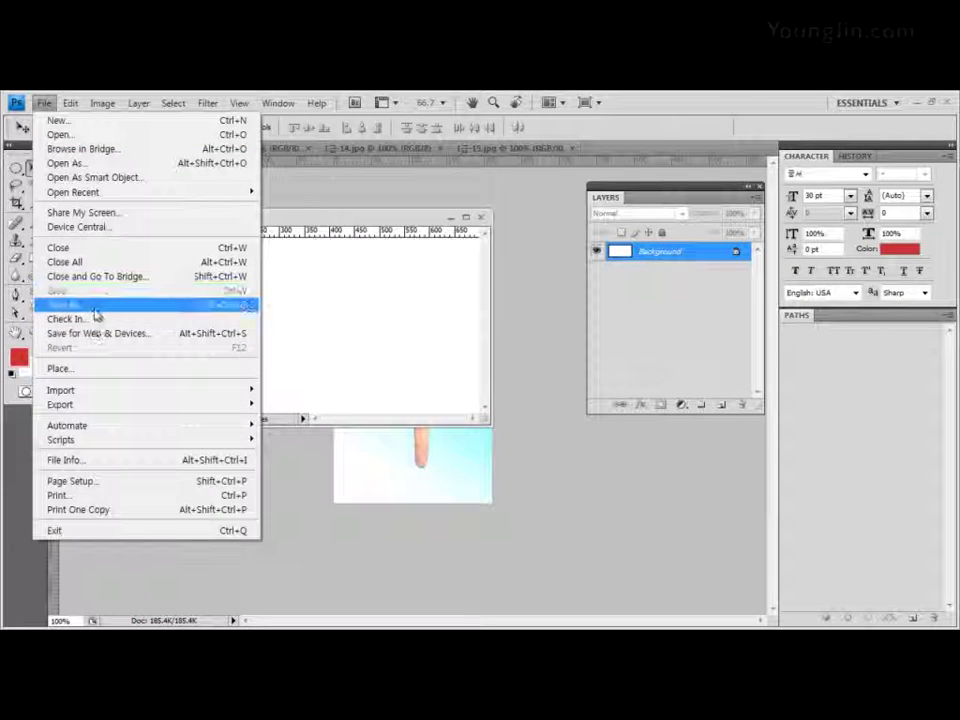
pyautogui.click(95, 310)
pyautogui.click(261, 257)
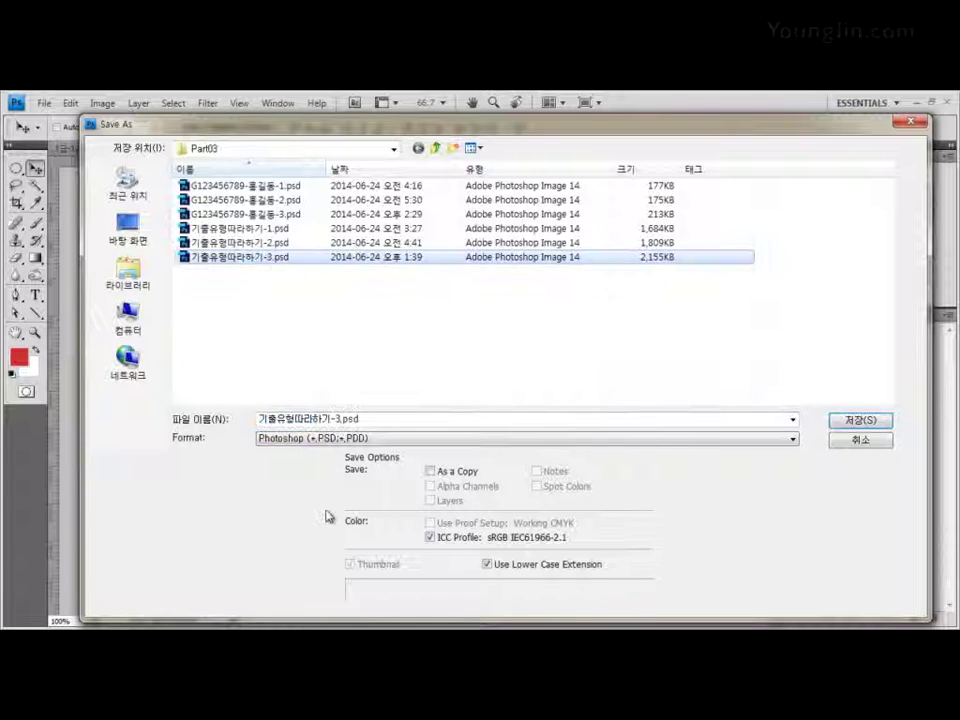
pyautogui.doubleClick(354, 420)
pyautogui.click(358, 420)
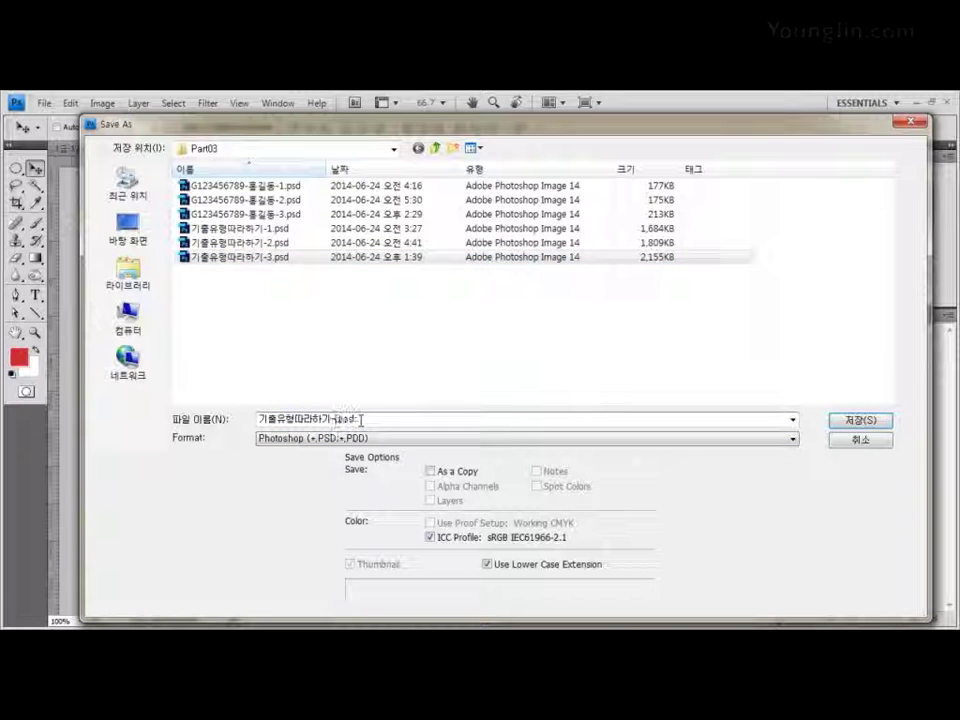
pyautogui.write('4')
pyautogui.click(860, 421)
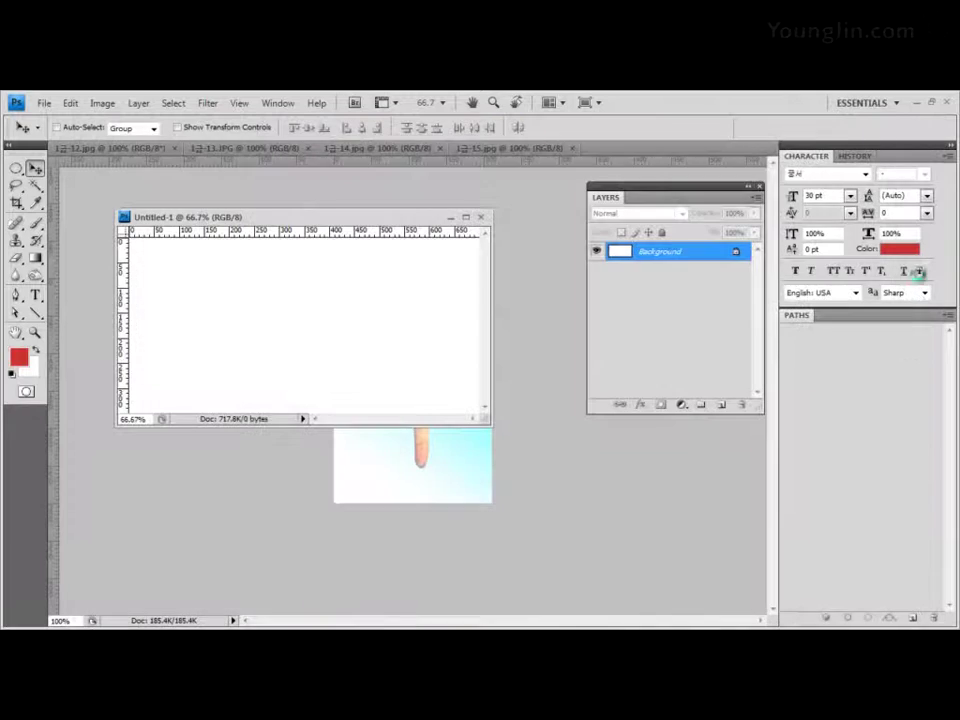
pyautogui.moveTo(354, 223); pyautogui.dragTo(334, 240)
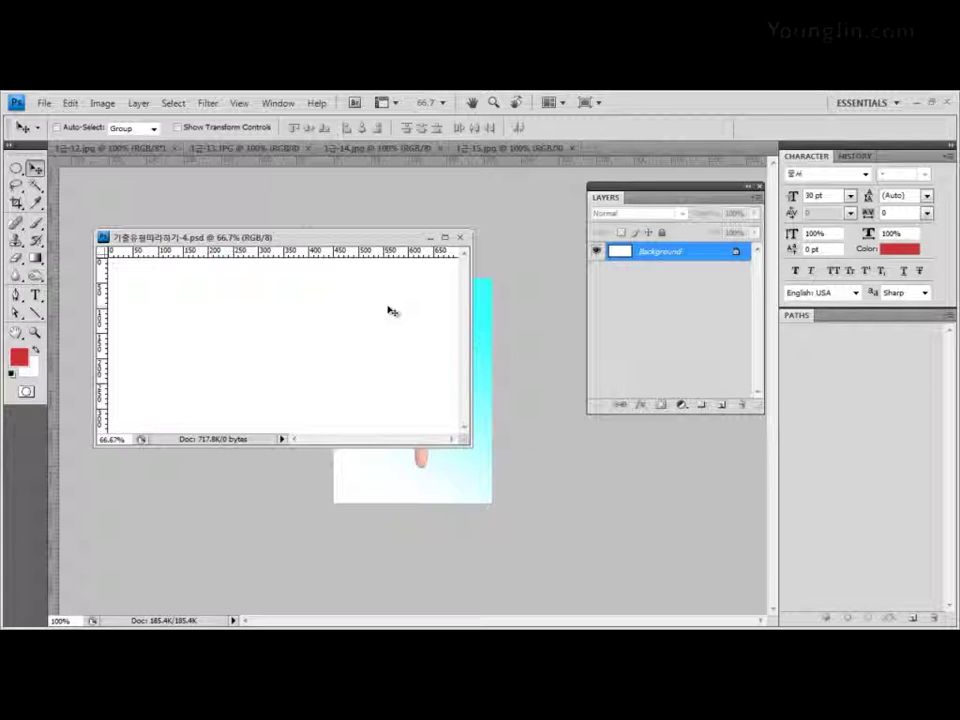
pyautogui.moveTo(388, 238); pyautogui.dragTo(439, 214)
# - Set the foreground color to #999966 and fill the Background layer with it
pyautogui.click(19, 357)
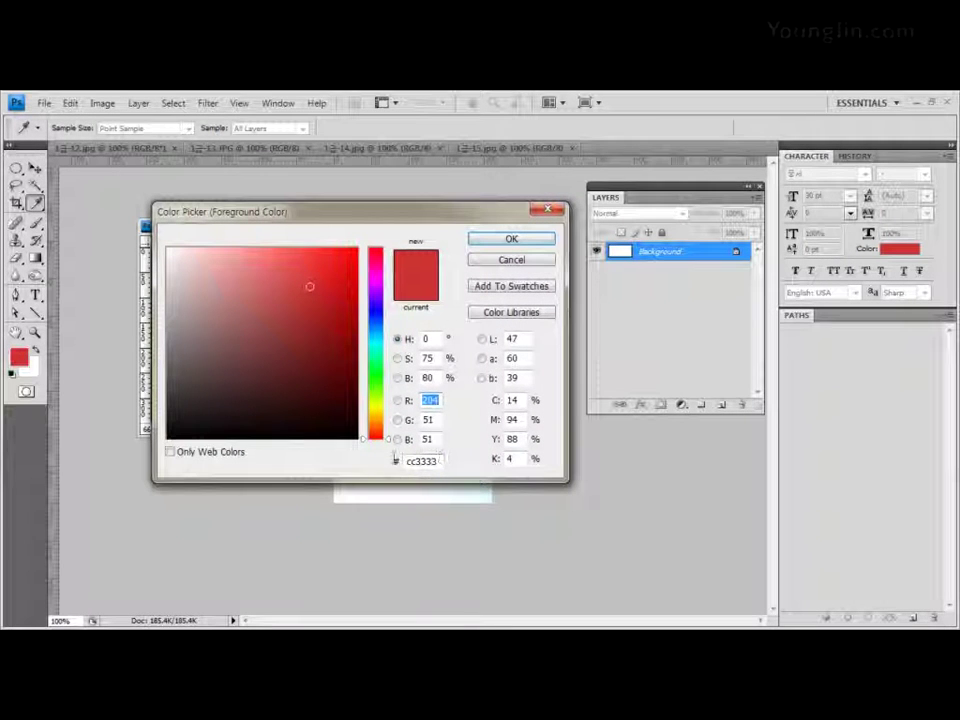
pyautogui.click(421, 461)
pyautogui.write('999966')
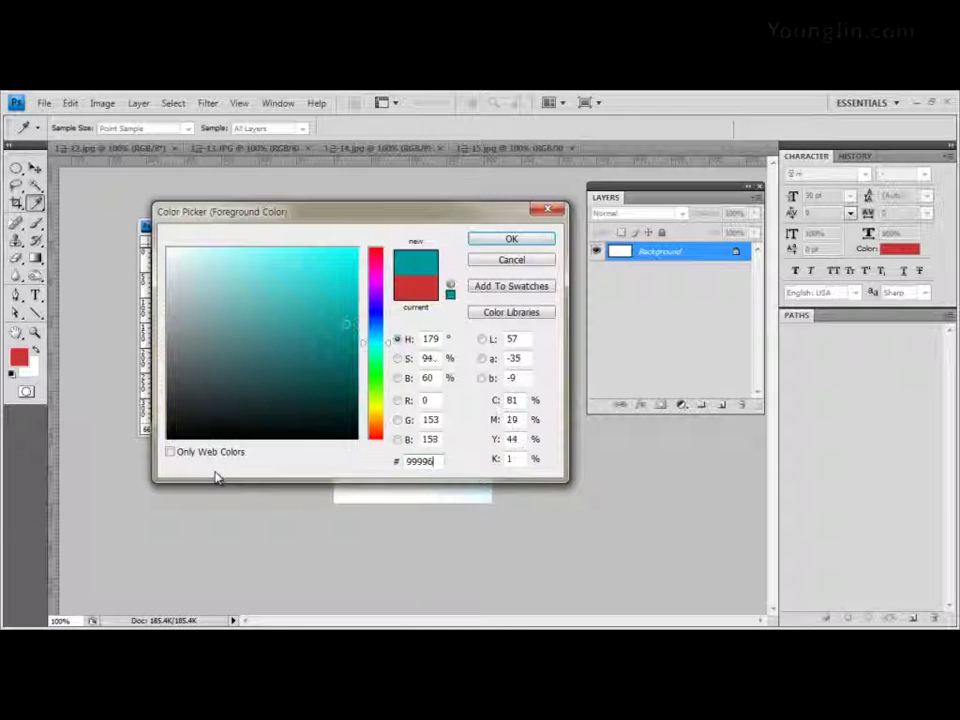
pyautogui.click(539, 244)
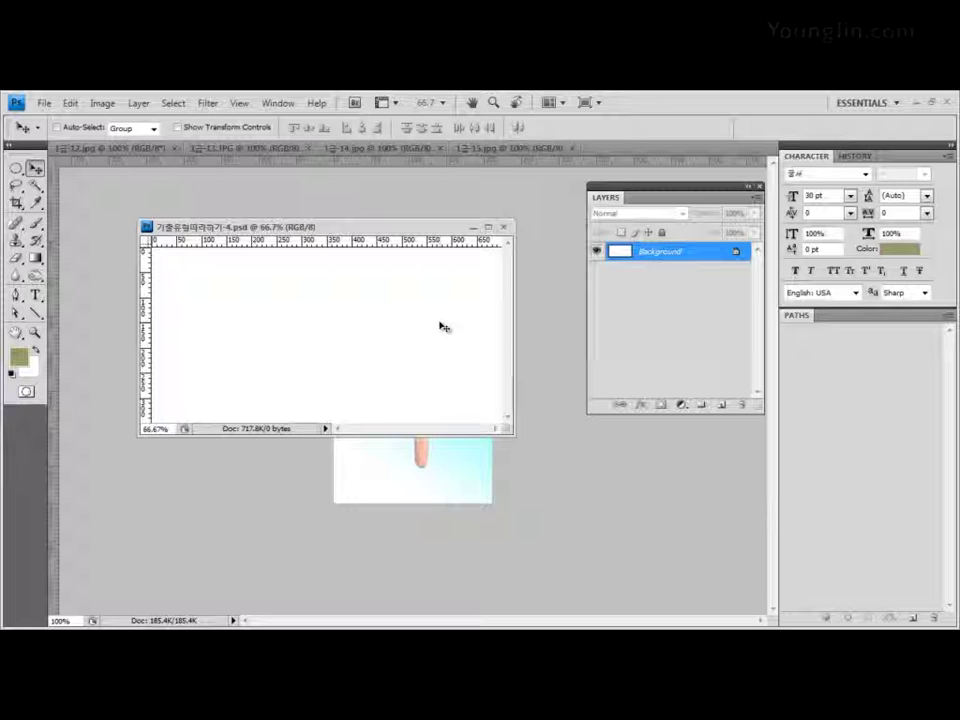
pyautogui.hotkey('alt', 'BackSpace')
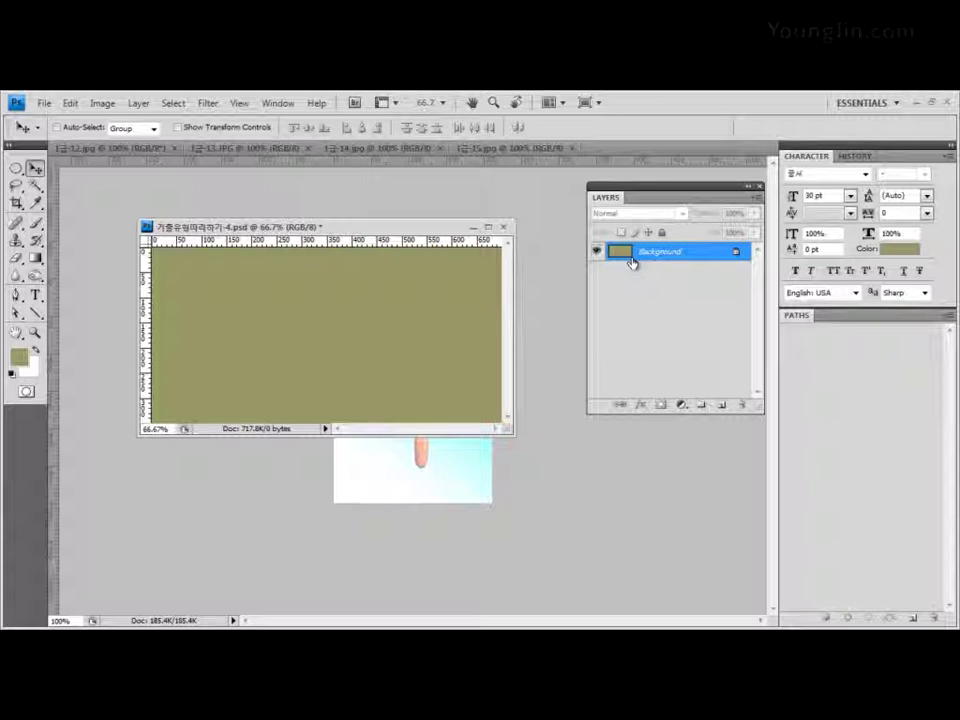
# - Examine the finished sample banner image and close it without saving changes
pyautogui.hotkey('ctrl', 'Tab')
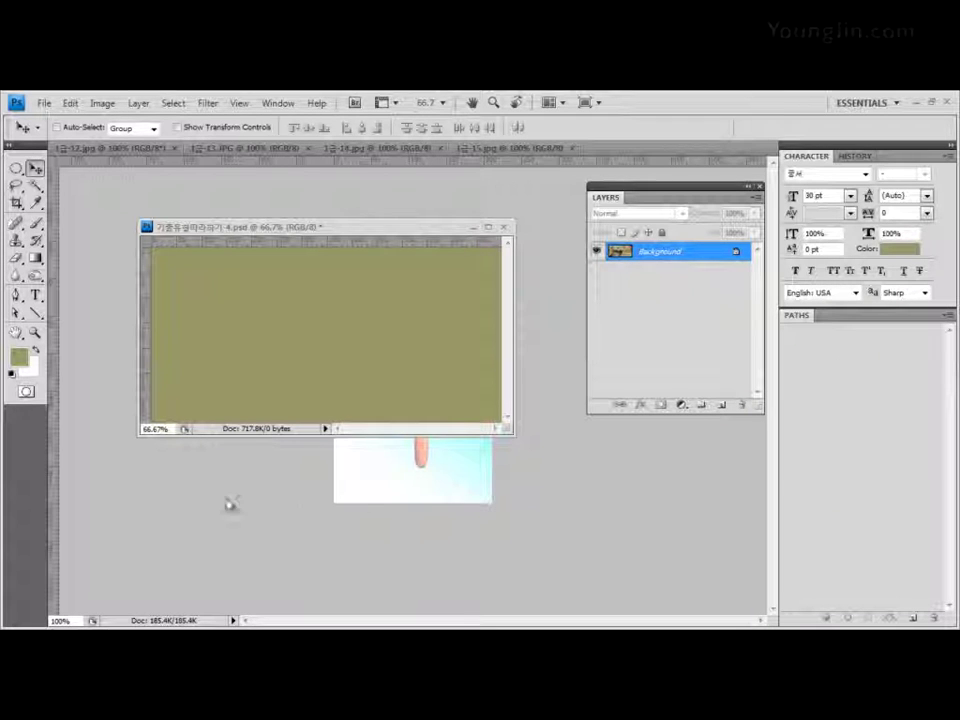
pyautogui.hotkey('ctrl', 'Tab')
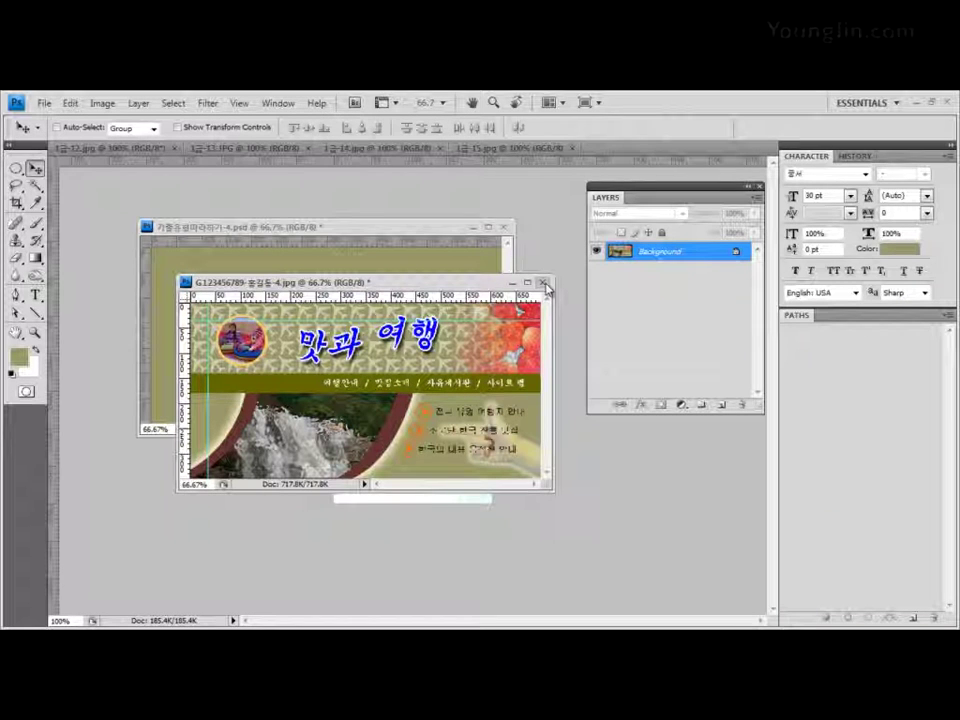
pyautogui.click(544, 285)
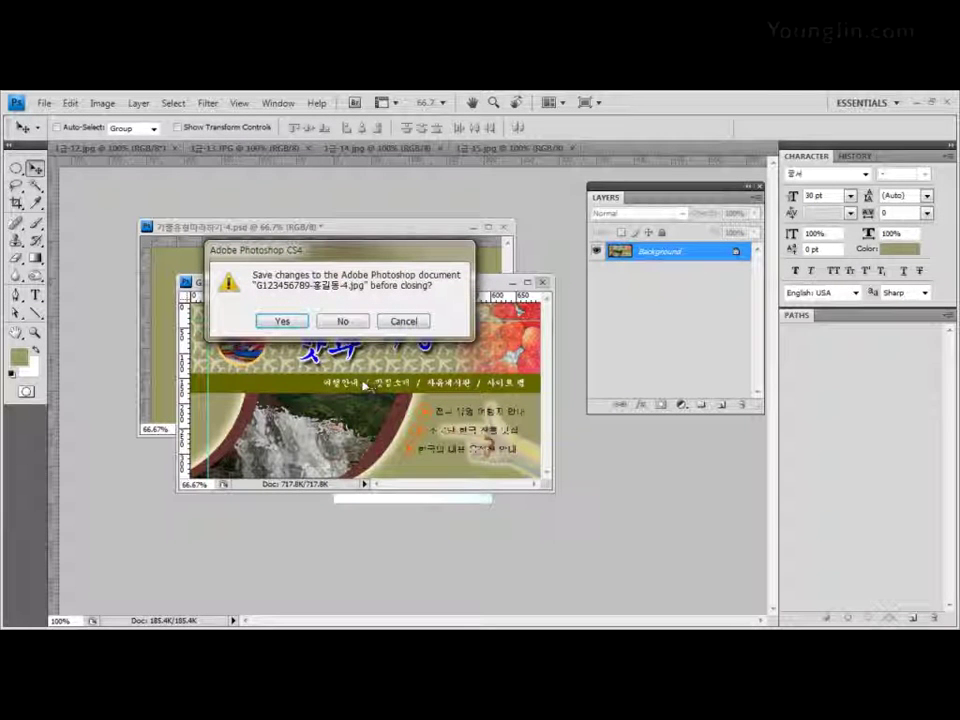
pyautogui.click(343, 321)
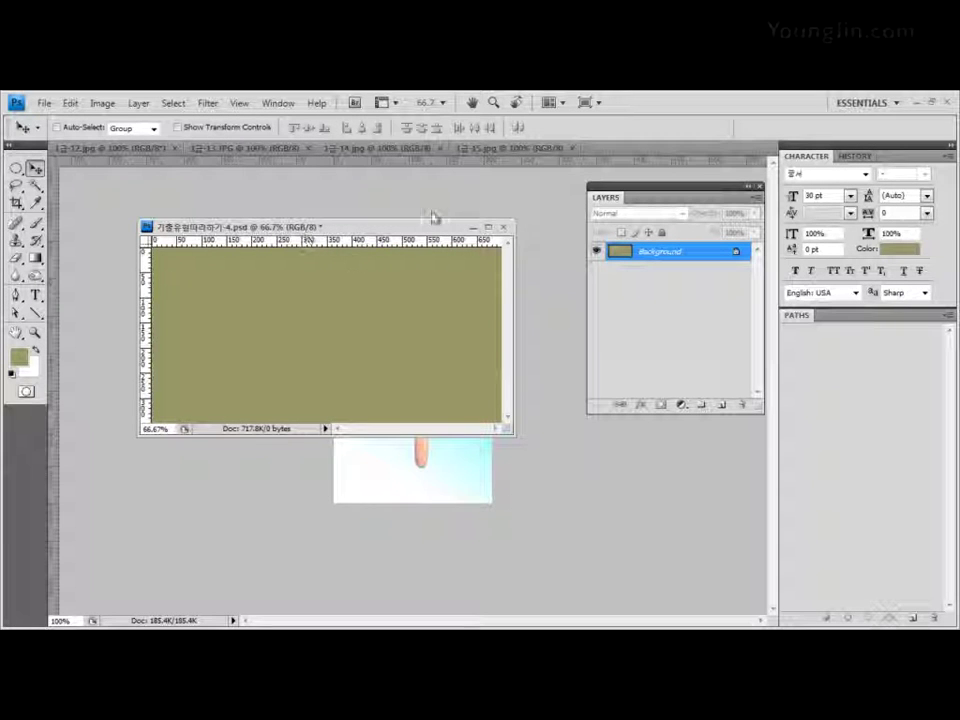
# - Create a new 35 by 35 pixel document at 72 pixels/inch with transparent background contents
pyautogui.click(44, 103)
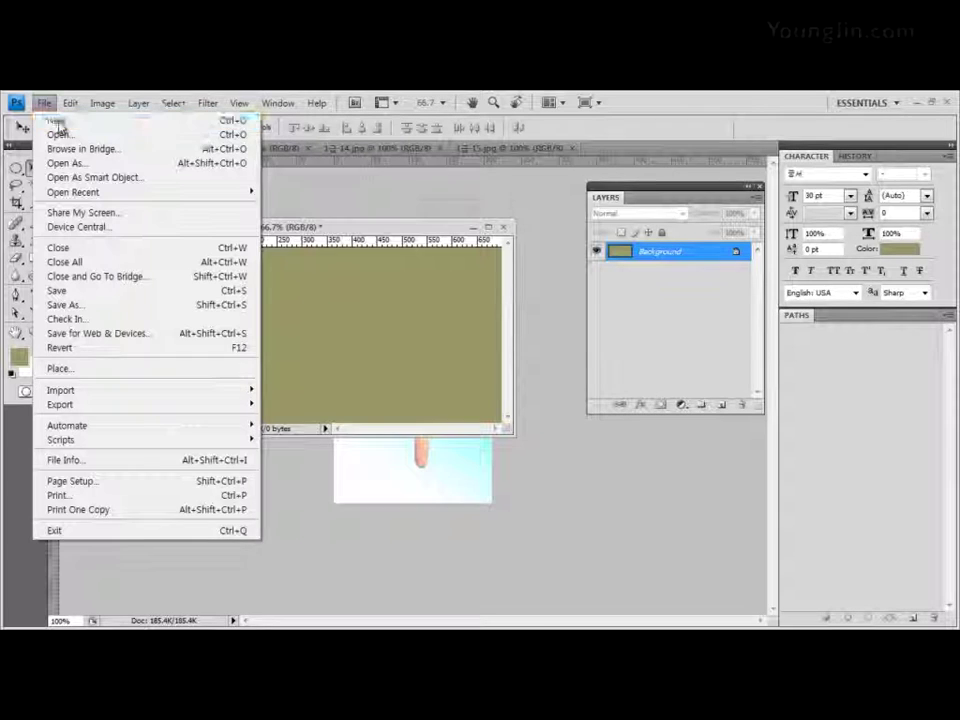
pyautogui.click(57, 122)
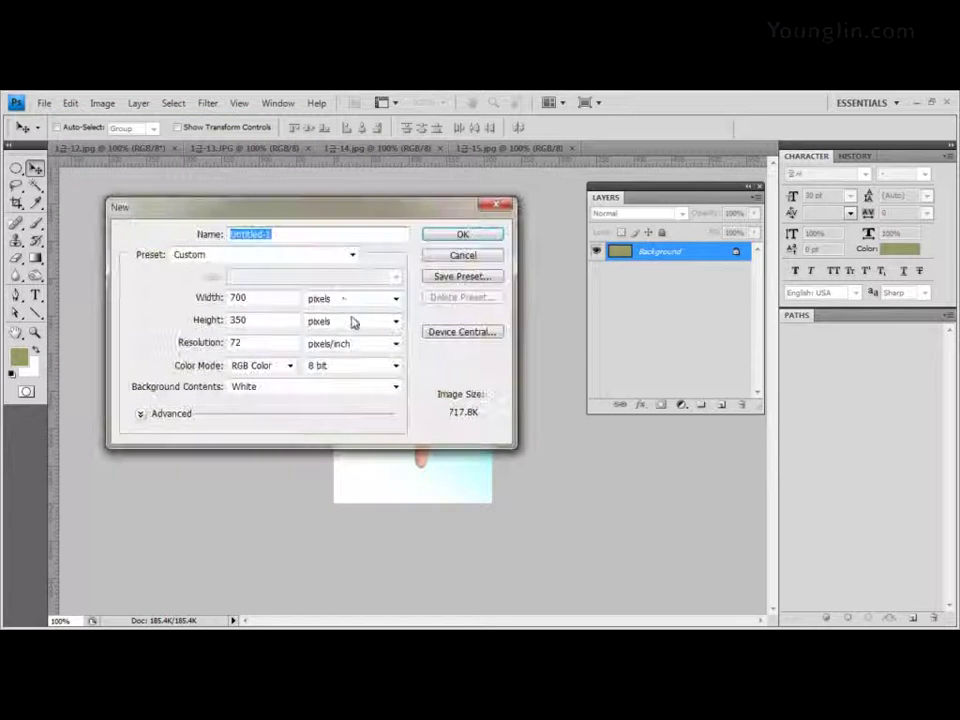
pyautogui.doubleClick(283, 297)
pyautogui.write('35')
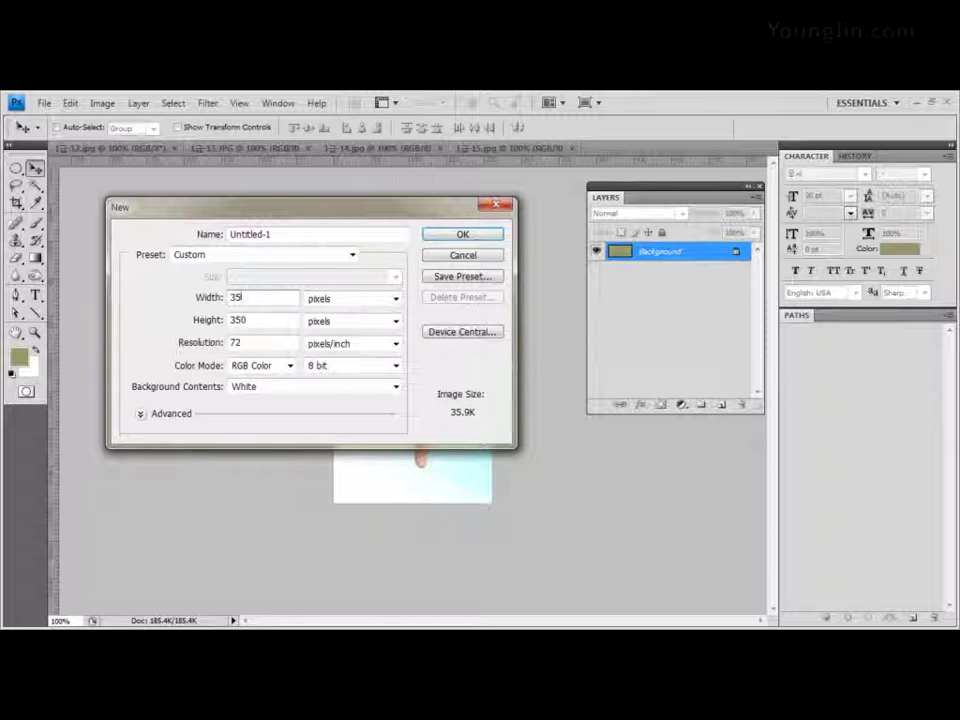
pyautogui.press('Tab')
pyautogui.write('35')
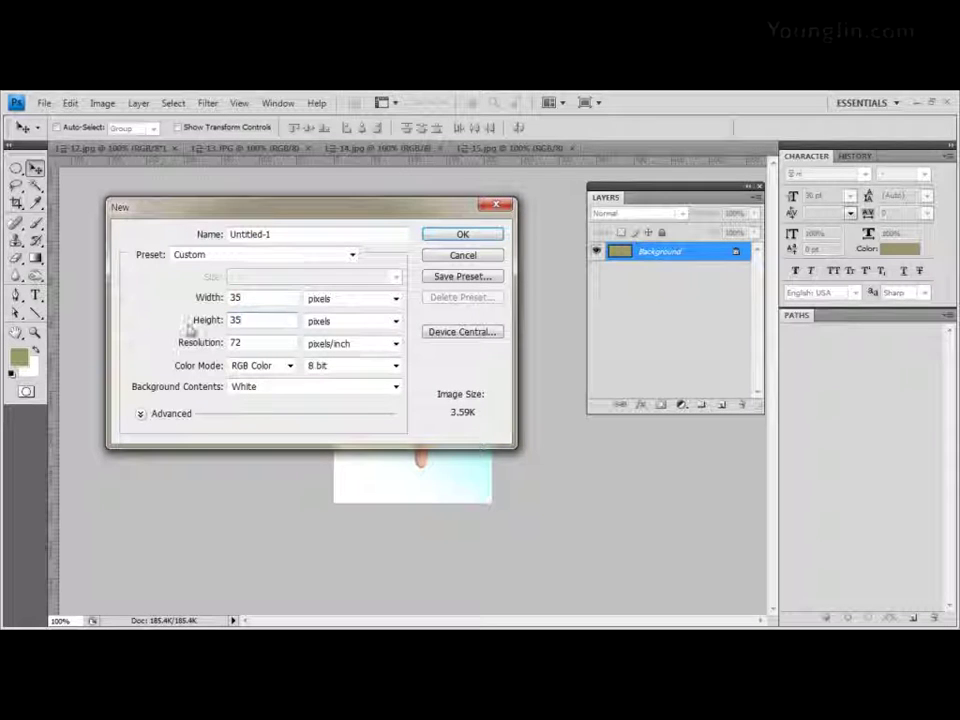
pyautogui.click(272, 389)
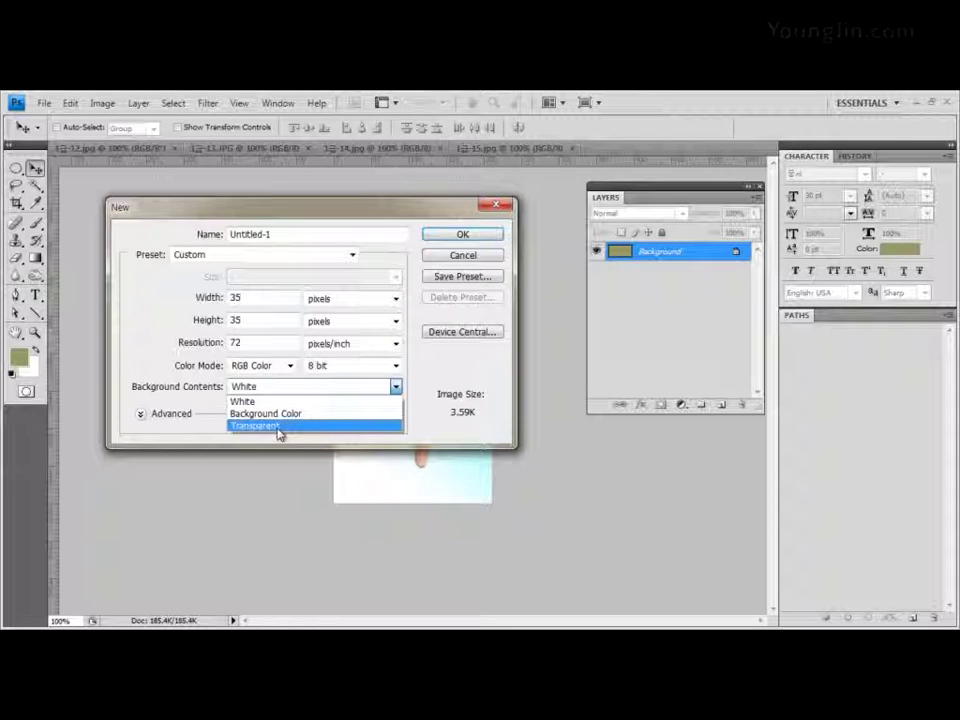
pyautogui.click(279, 428)
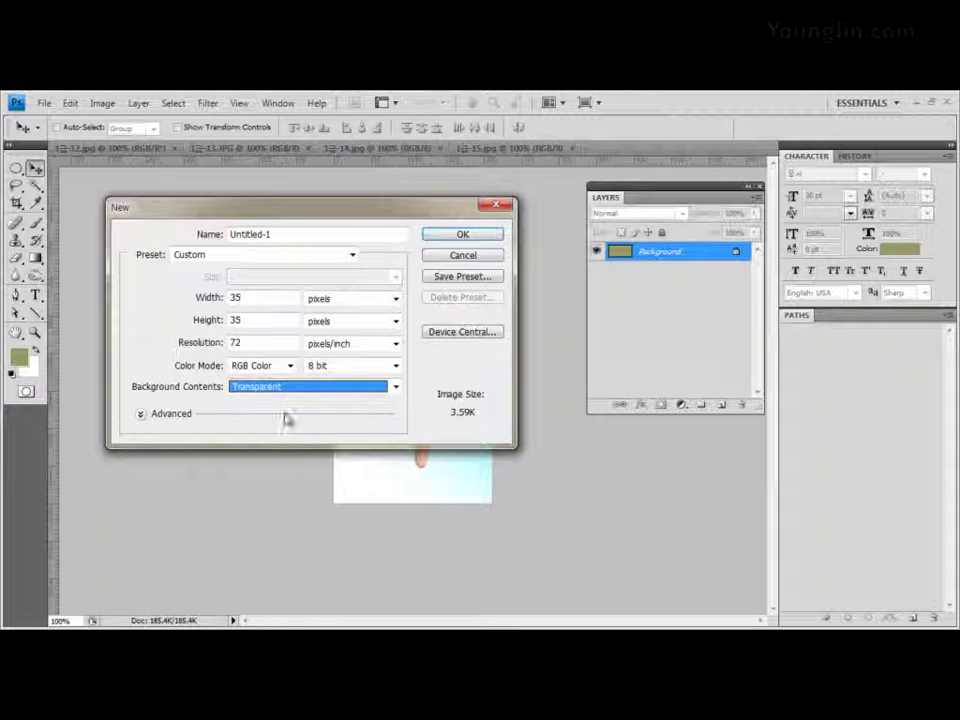
pyautogui.click(495, 240)
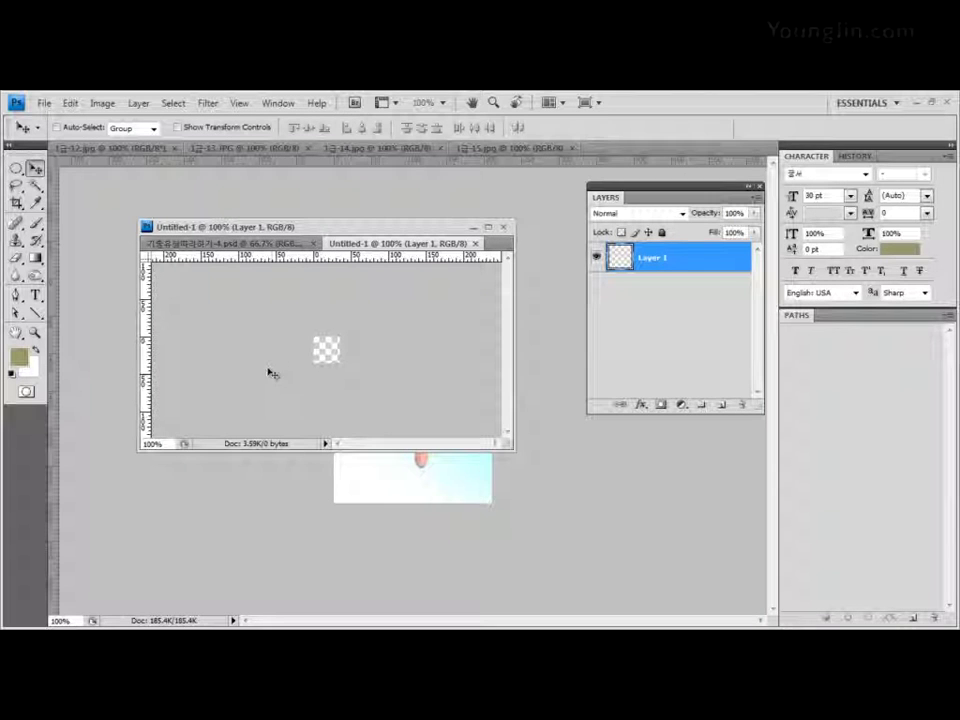
# - Set up the Custom Shape tool to draw filled pixels with the airplane shape
pyautogui.click(35, 313)
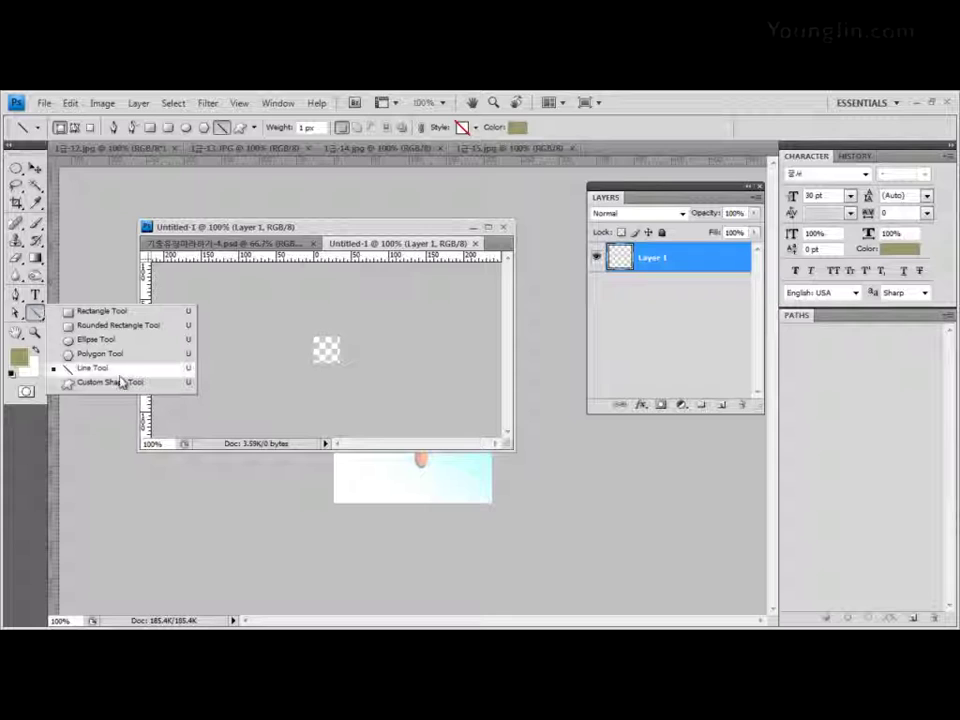
pyautogui.click(118, 383)
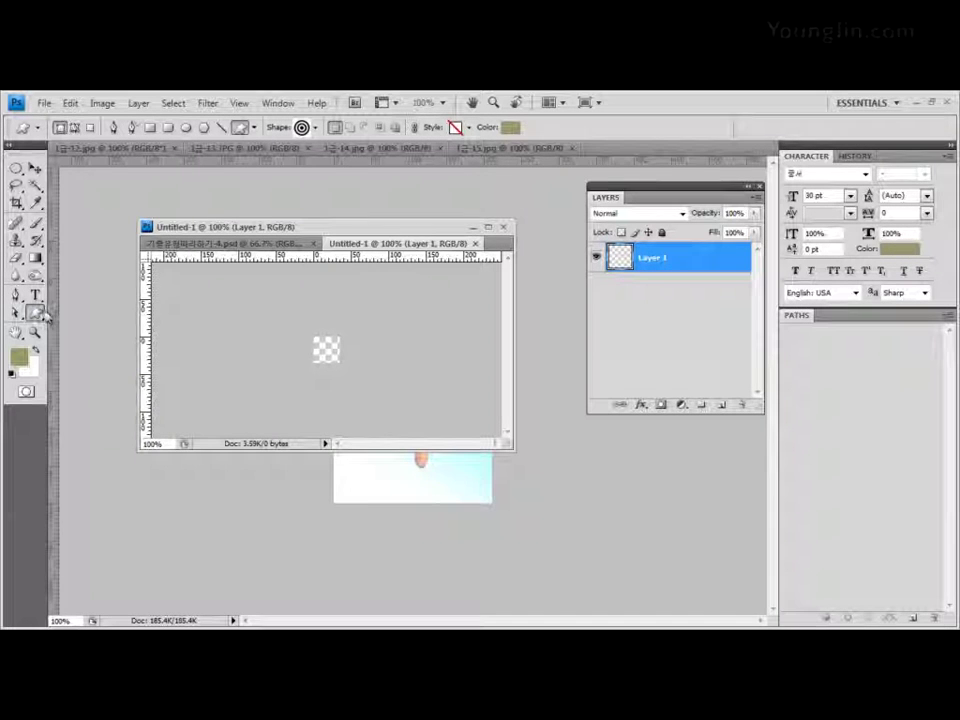
pyautogui.click(91, 128)
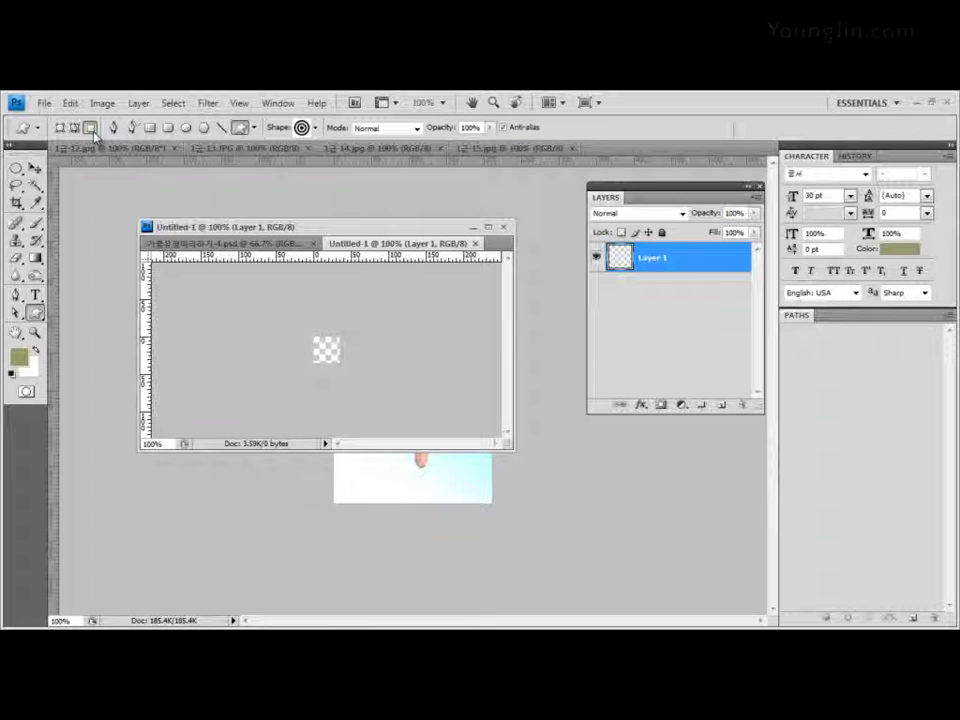
pyautogui.click(316, 129)
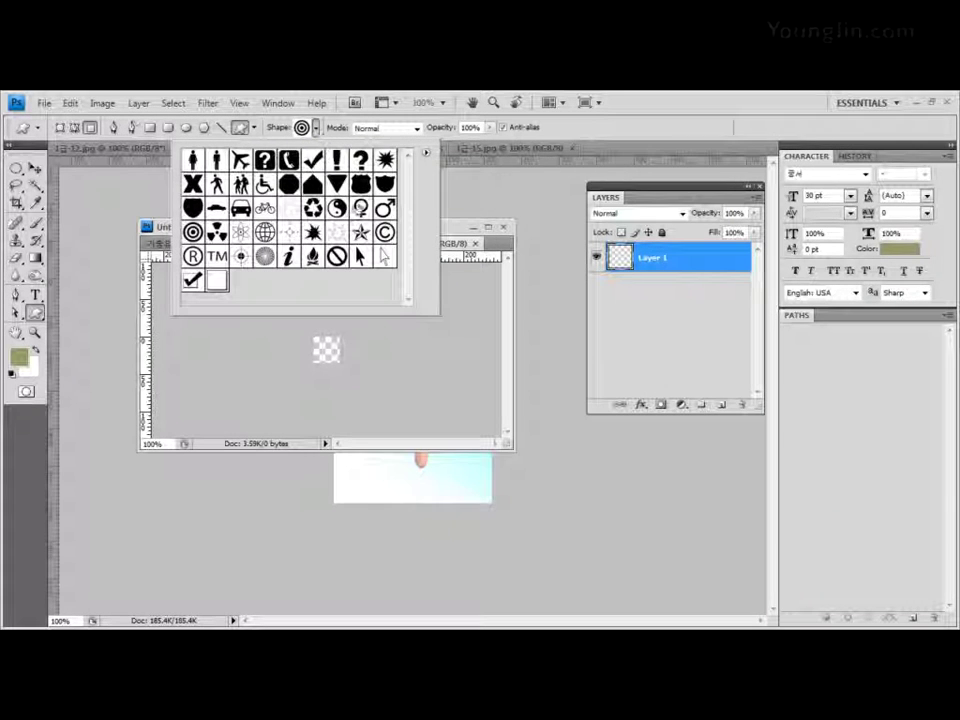
pyautogui.click(426, 152)
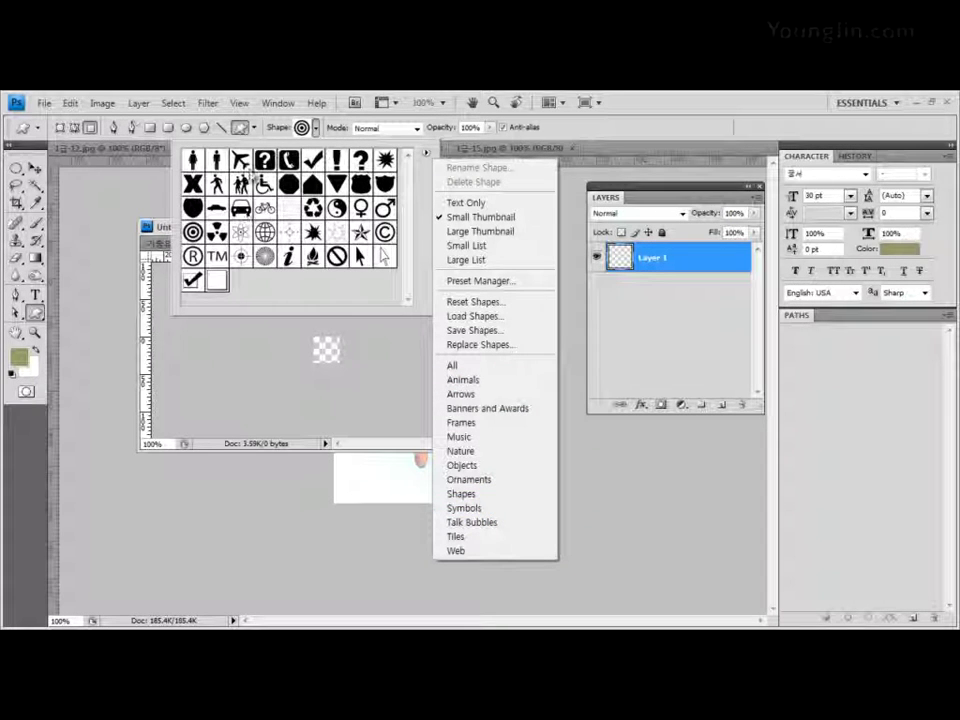
pyautogui.click(243, 162)
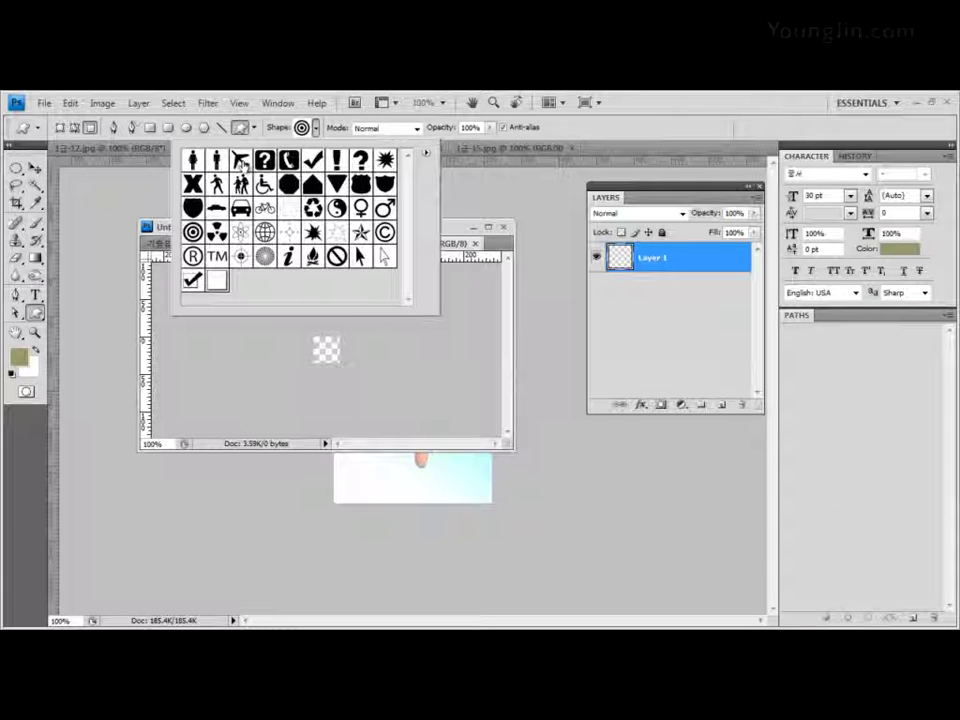
pyautogui.click(452, 230)
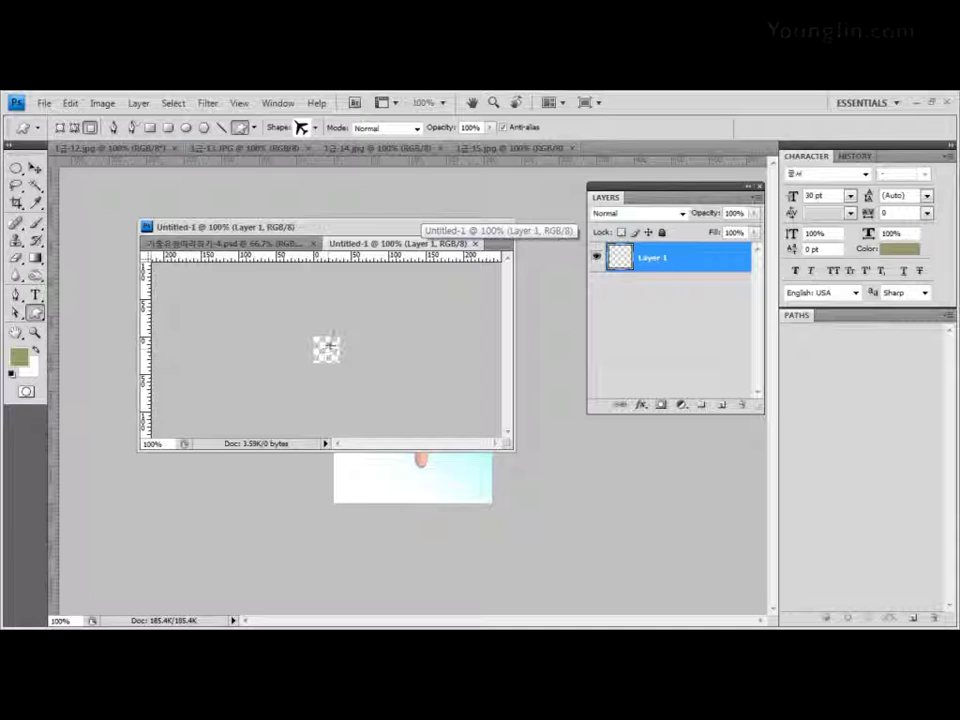
# - Set the foreground color to #ffffff and draw the airplane across the full 35 × 35 pixel tile
pyautogui.click(20, 358)
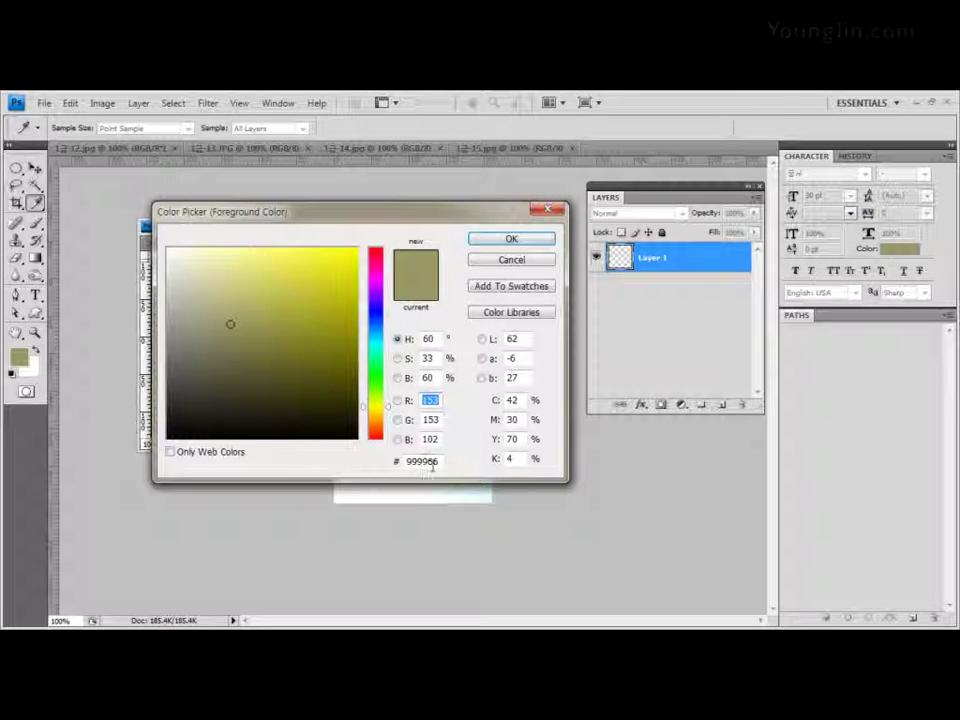
pyautogui.click(422, 461)
pyautogui.write('f')
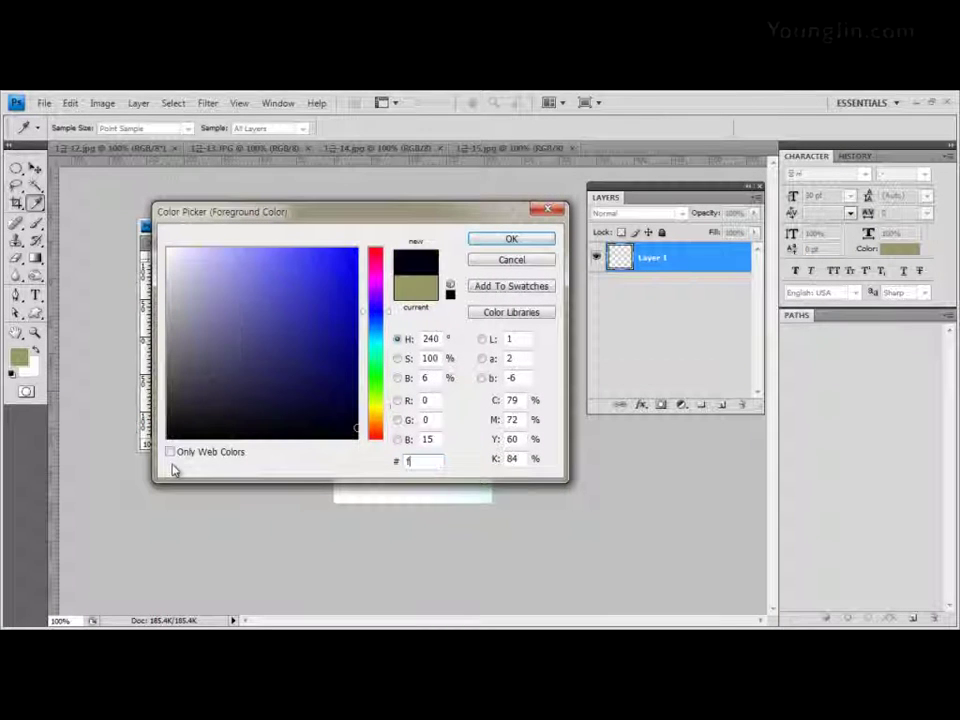
pyautogui.write('fffff')
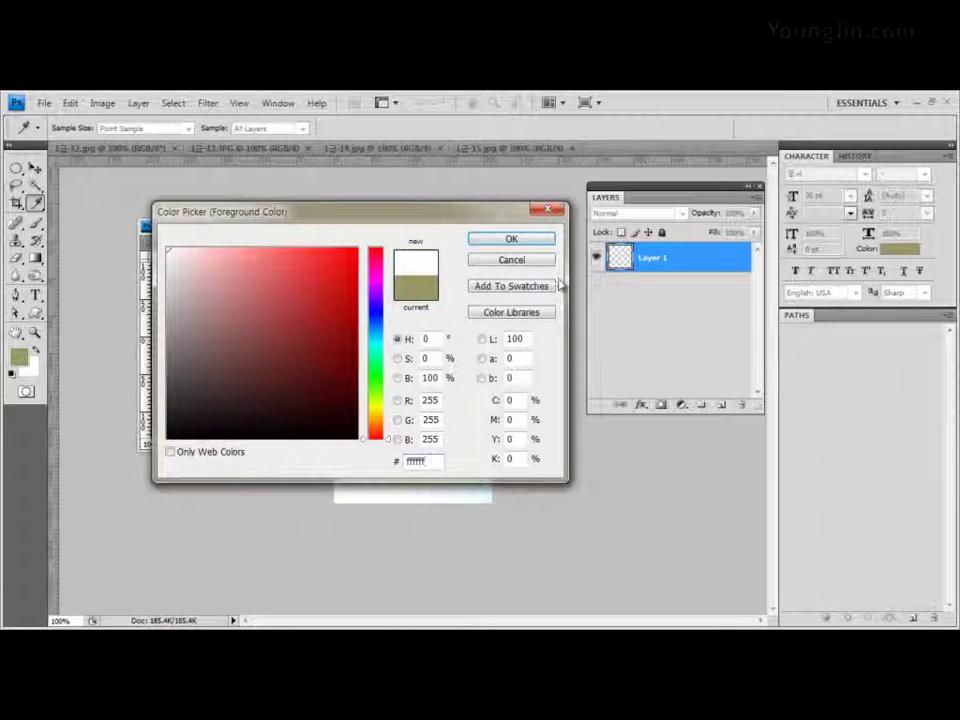
pyautogui.click(511, 238)
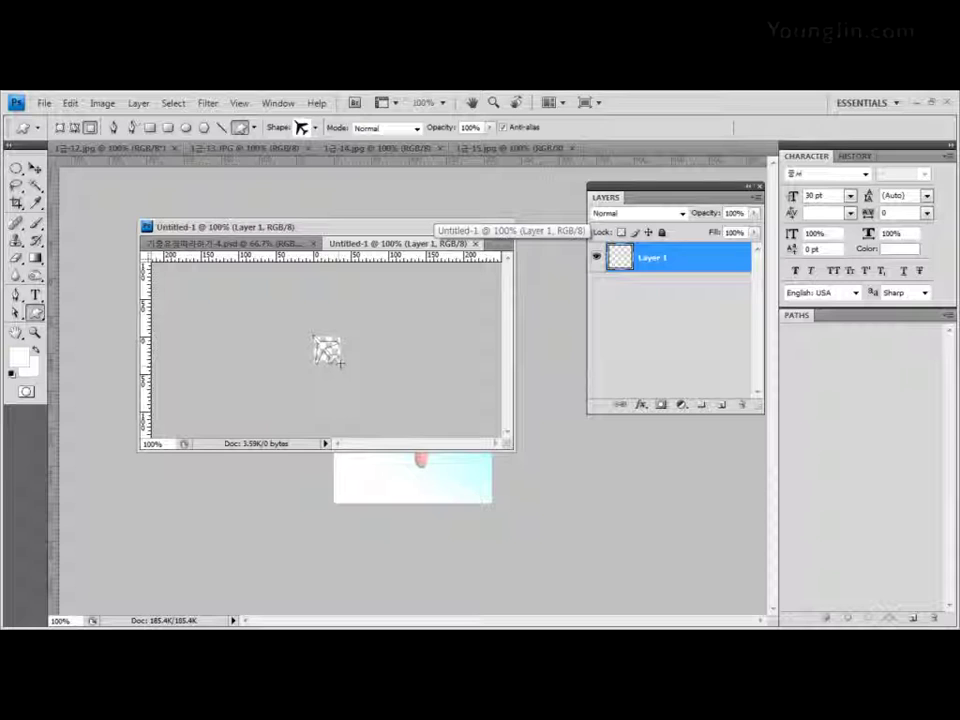
pyautogui.moveTo(340, 362); pyautogui.dragTo(341, 363)
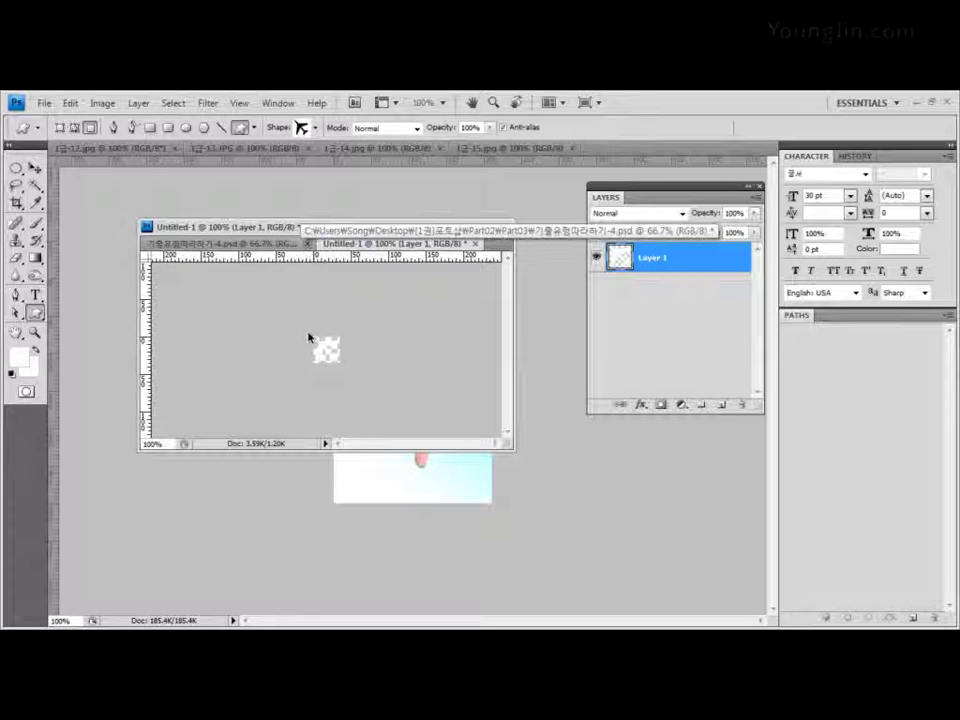
# - Toggle snapping and use Free Transform to scale the airplane to 102.9% width and 100% height within the tile
pyautogui.hotkey('ctrl', 't')
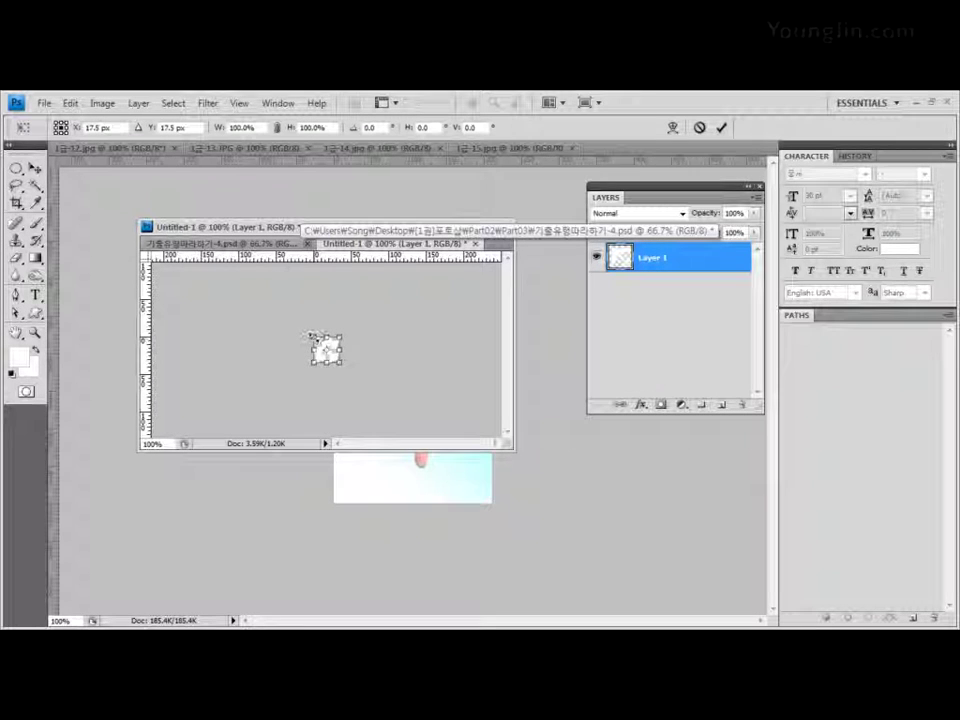
pyautogui.moveTo(311, 334)
pyautogui.mouseDown()
pyautogui.moveTo(319, 342)
pyautogui.moveTo(298, 321)
pyautogui.moveTo(317, 342)
pyautogui.moveTo(305, 328)
pyautogui.mouseUp()
pyautogui.click(241, 103)
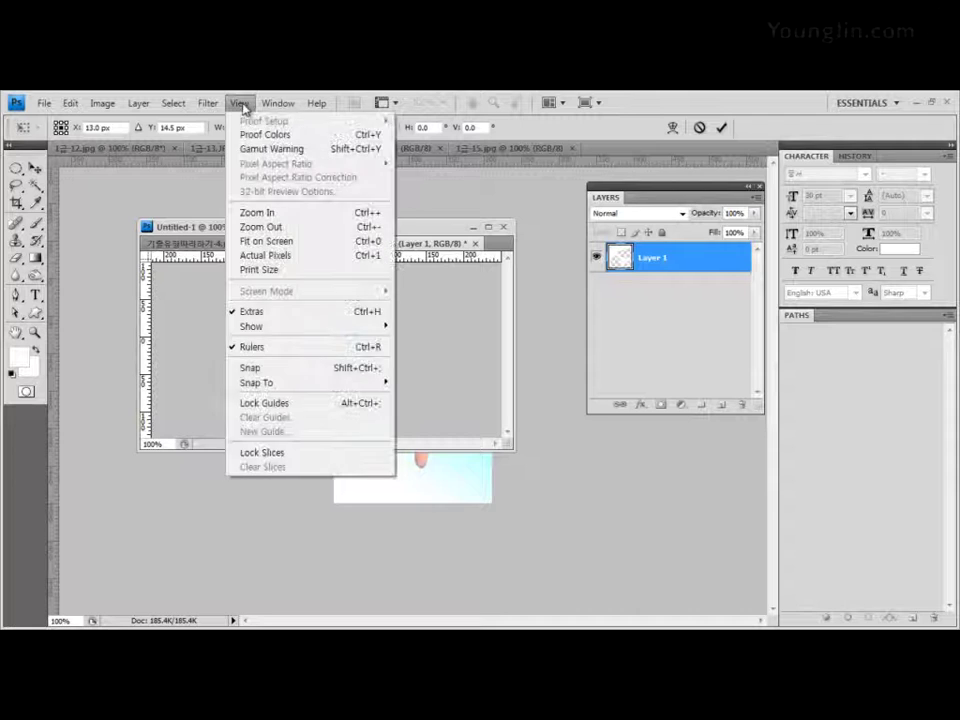
pyautogui.click(250, 369)
pyautogui.moveTo(307, 347); pyautogui.dragTo(327, 336)
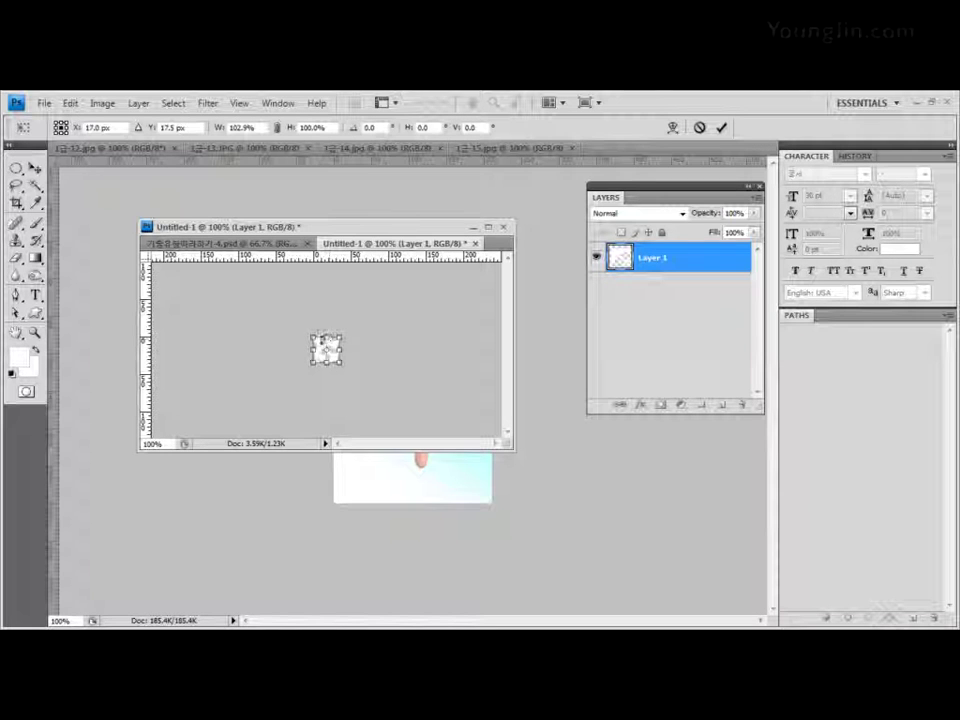
pyautogui.moveTo(326, 337); pyautogui.dragTo(328, 337)
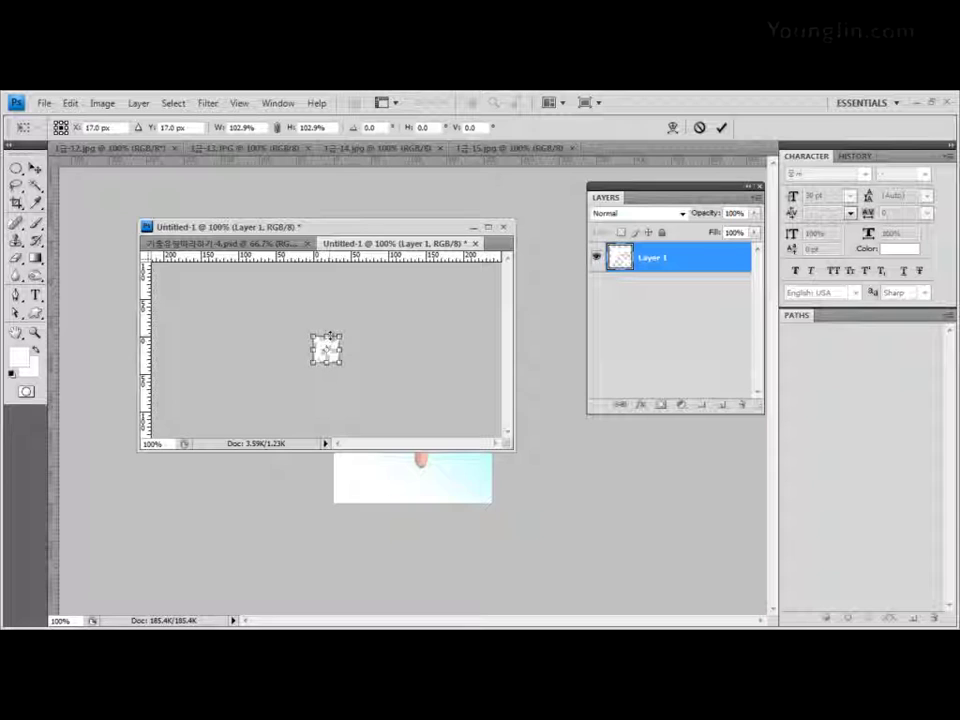
pyautogui.moveTo(327, 338); pyautogui.dragTo(328, 337)
pyautogui.press('Return')
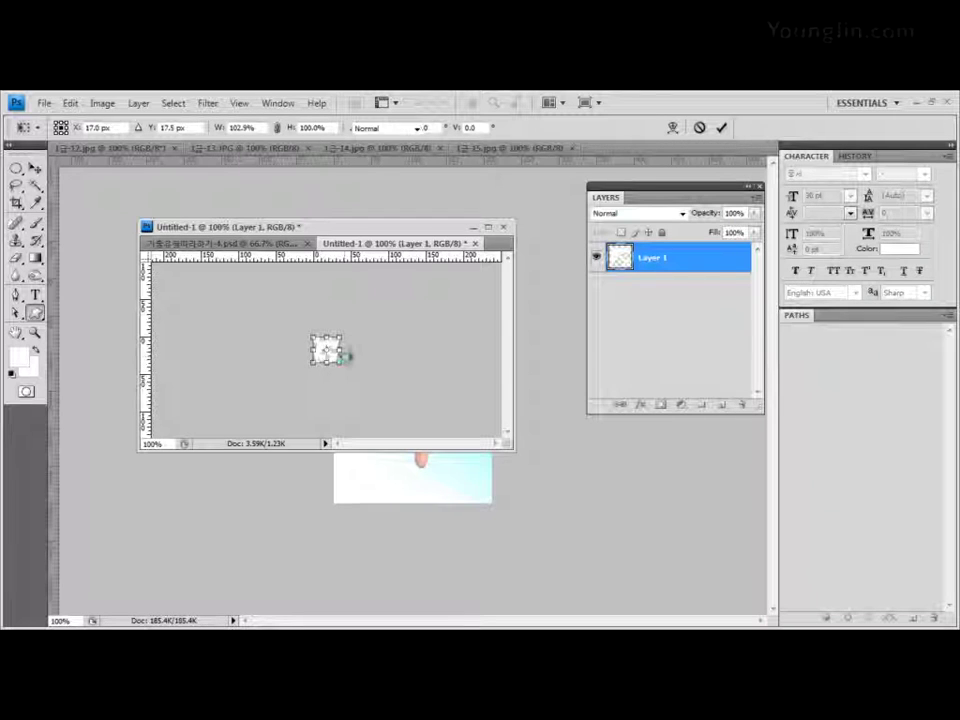
pyautogui.press('u')
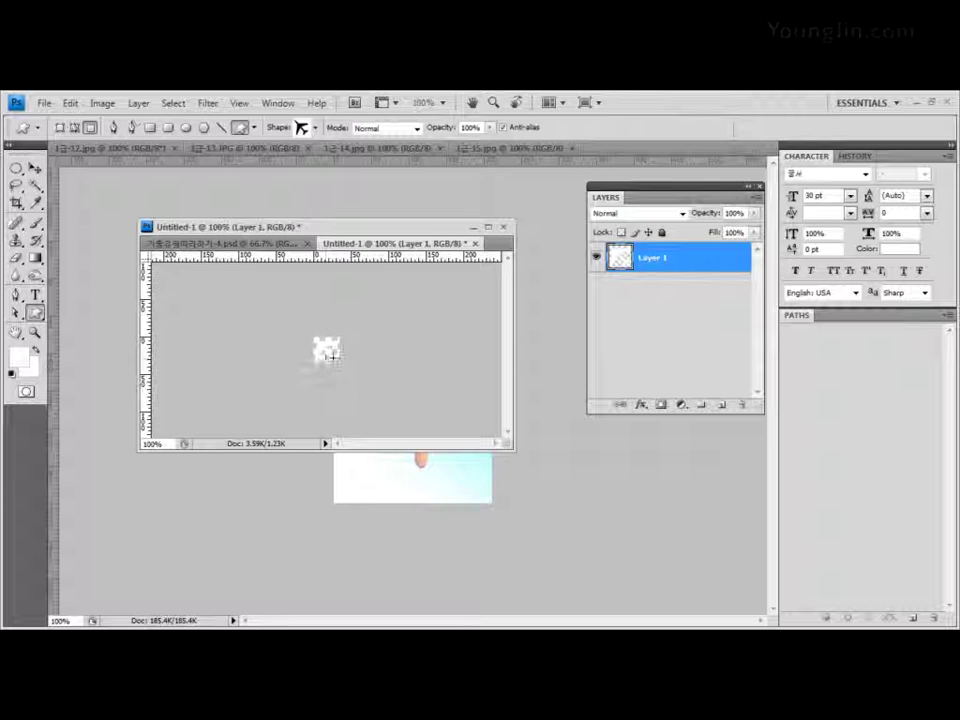
# - Define the airplane tile as a pattern named Pattern 3 and close the tile document without saving
pyautogui.click(71, 106)
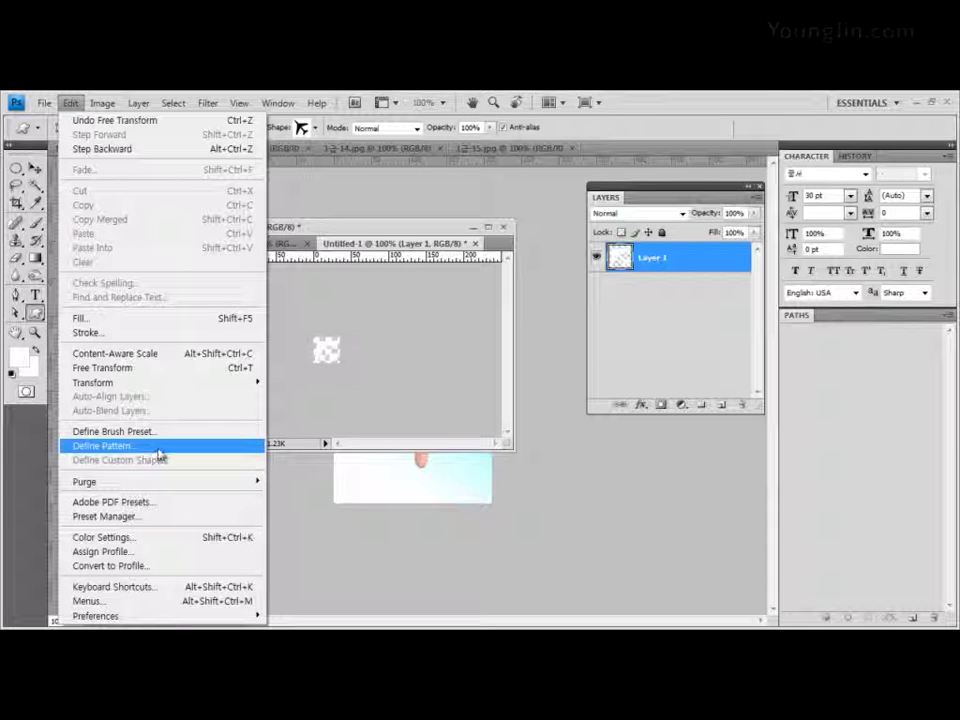
pyautogui.click(100, 445)
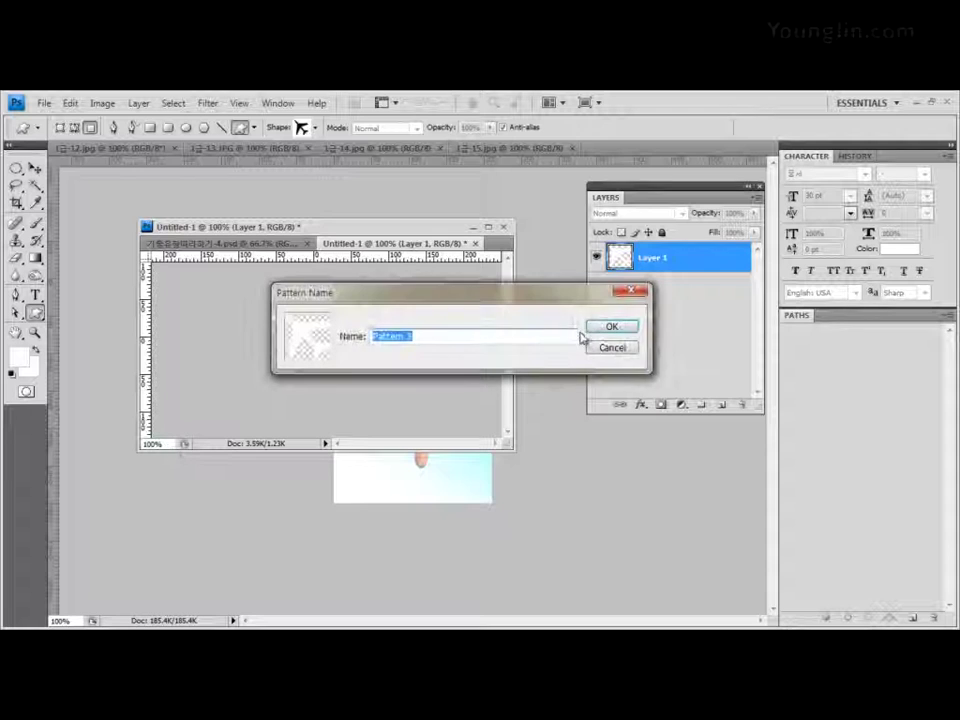
pyautogui.click(632, 331)
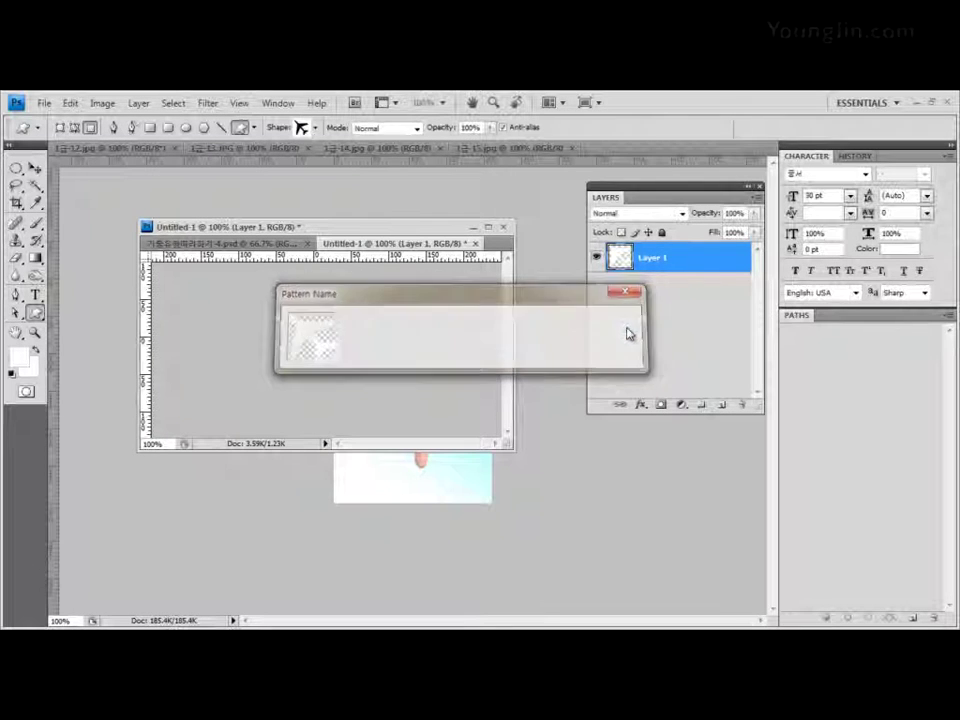
pyautogui.click(479, 246)
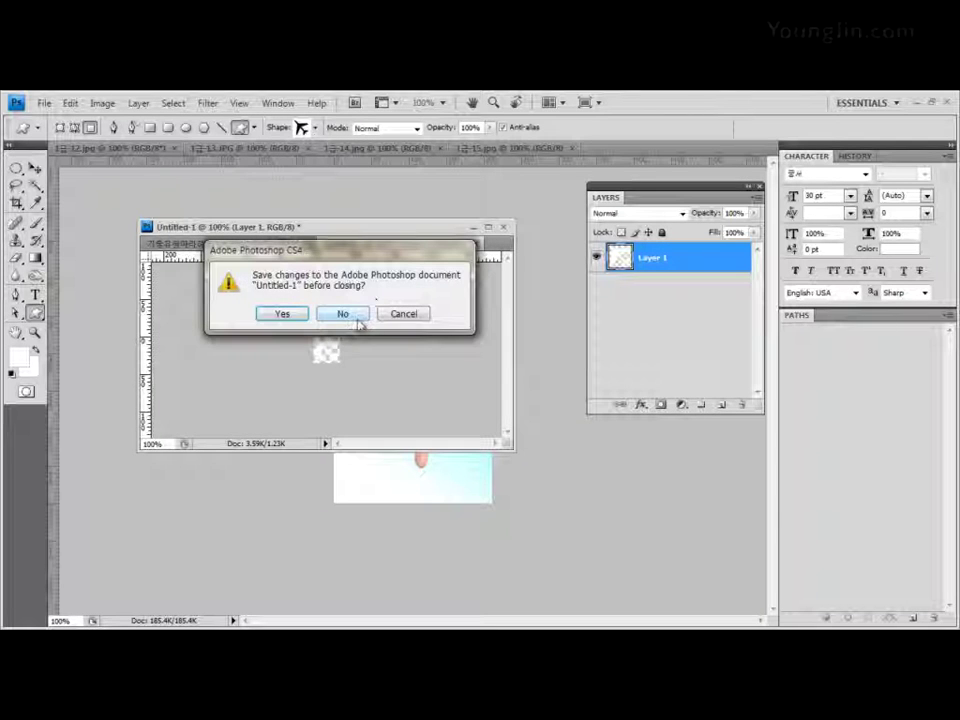
pyautogui.click(357, 320)
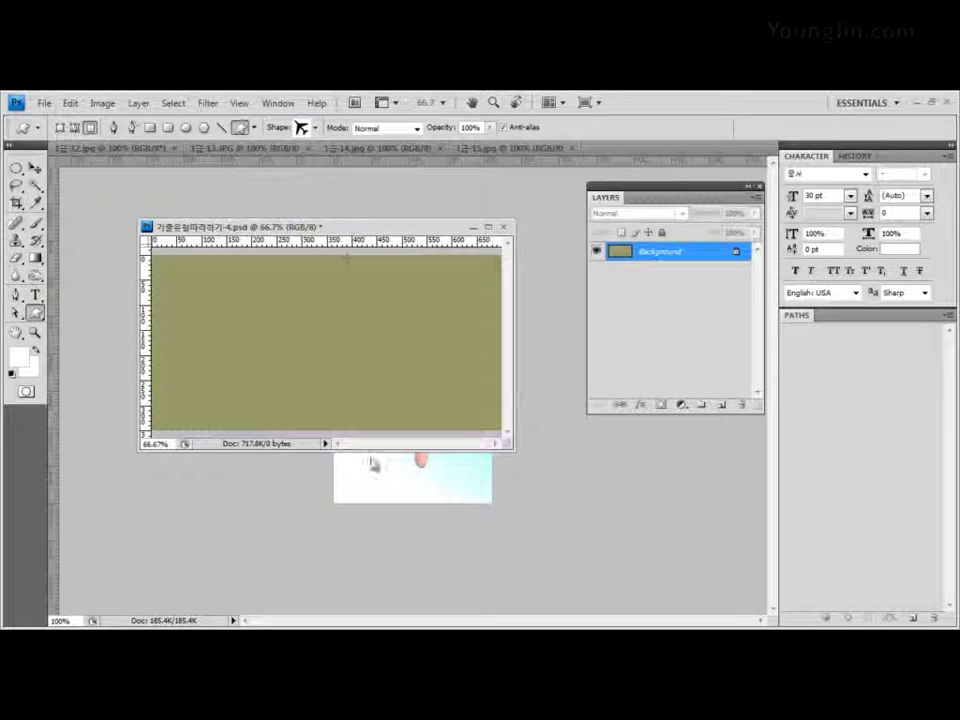
# - Reduce the banner window's height to fit its canvas and keep the ruler units in pixels
pyautogui.moveTo(382, 453); pyautogui.dragTo(386, 438)
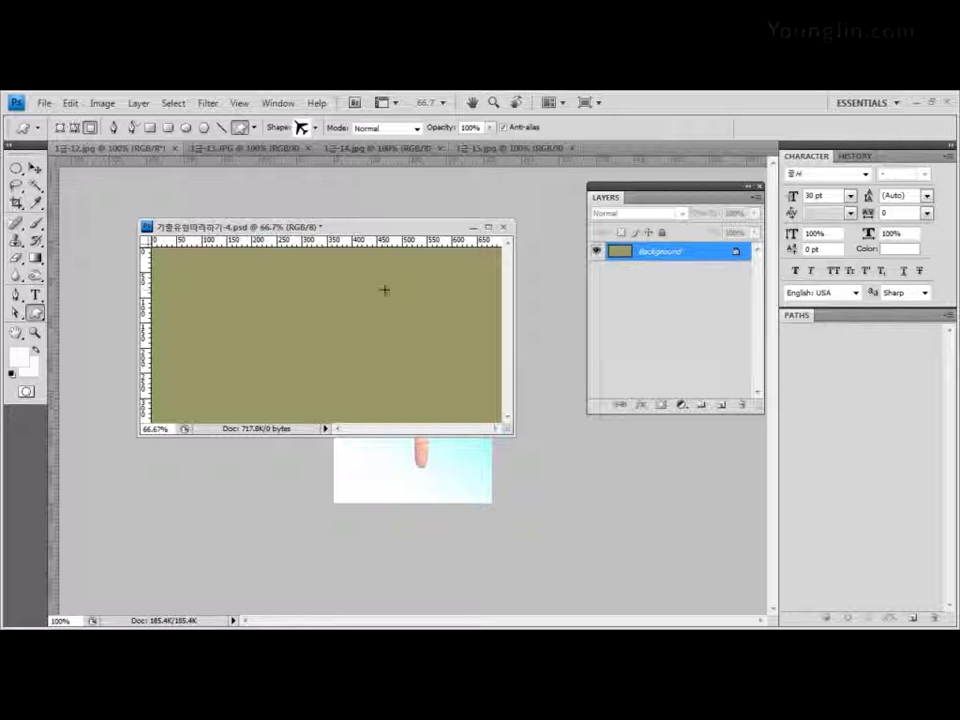
pyautogui.rightClick(146, 266)
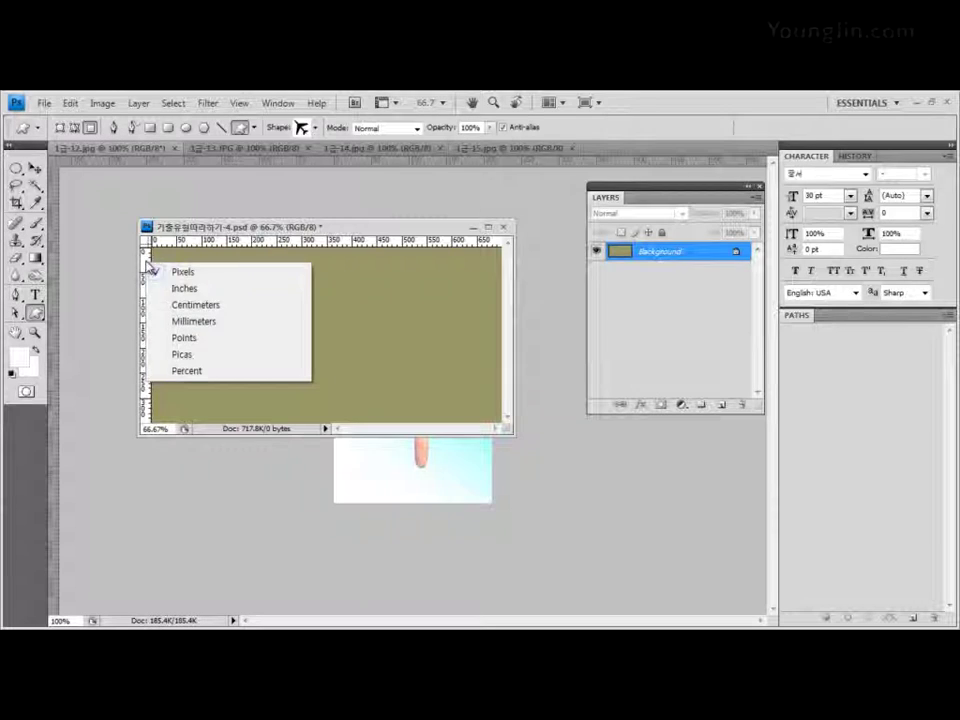
pyautogui.click(199, 278)
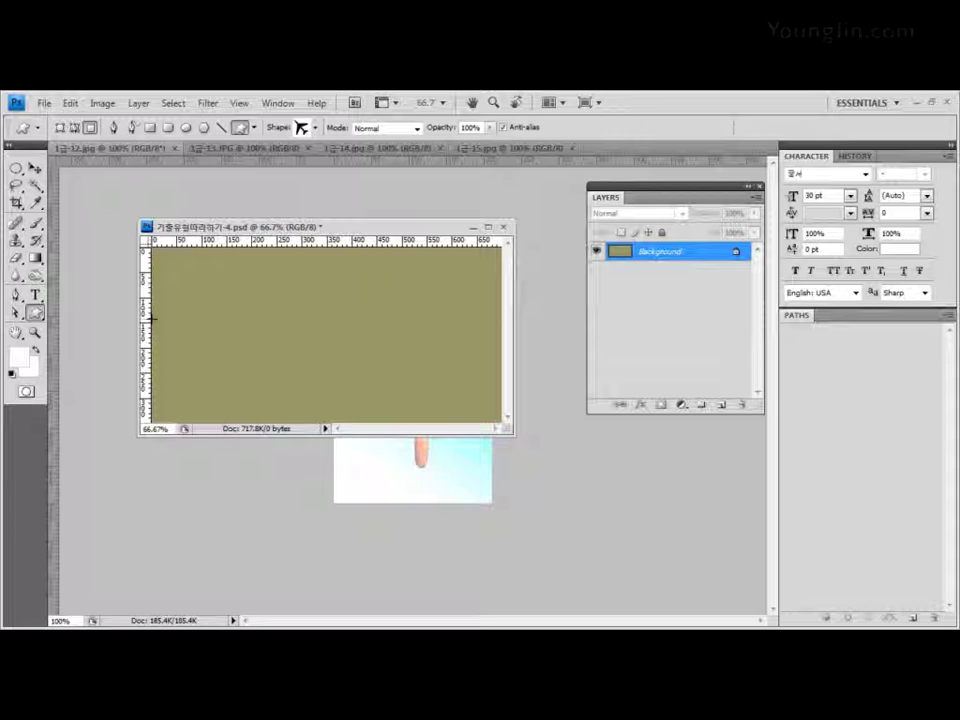
# - Select a strip along the banner's upper edge with the Rectangular Marquee, full canvas width and about 140 pixels high
pyautogui.moveTo(150, 318); pyautogui.dragTo(519, 320)
pyautogui.hotkey('ctrl', 'z')
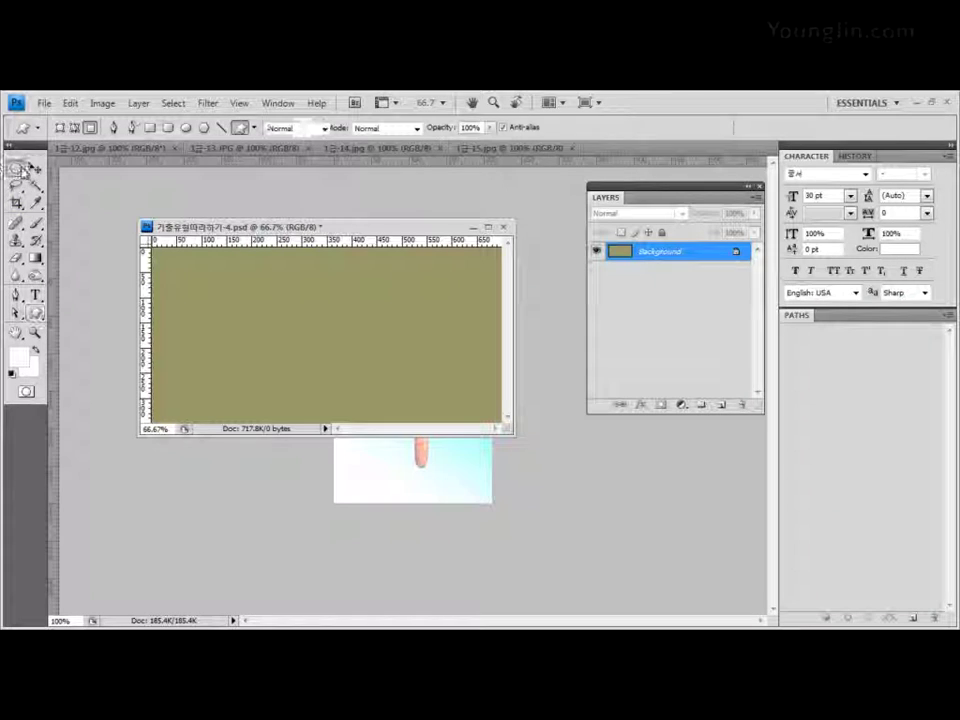
pyautogui.moveTo(16, 168); pyautogui.dragTo(50, 183)
pyautogui.click(62, 166)
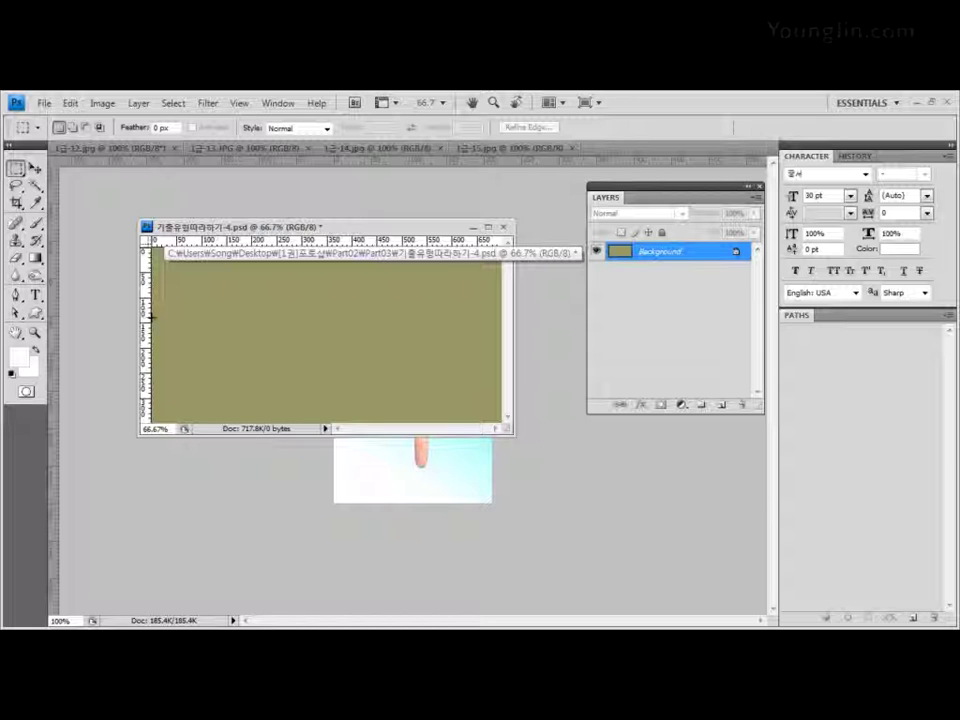
pyautogui.moveTo(149, 318); pyautogui.dragTo(510, 240)
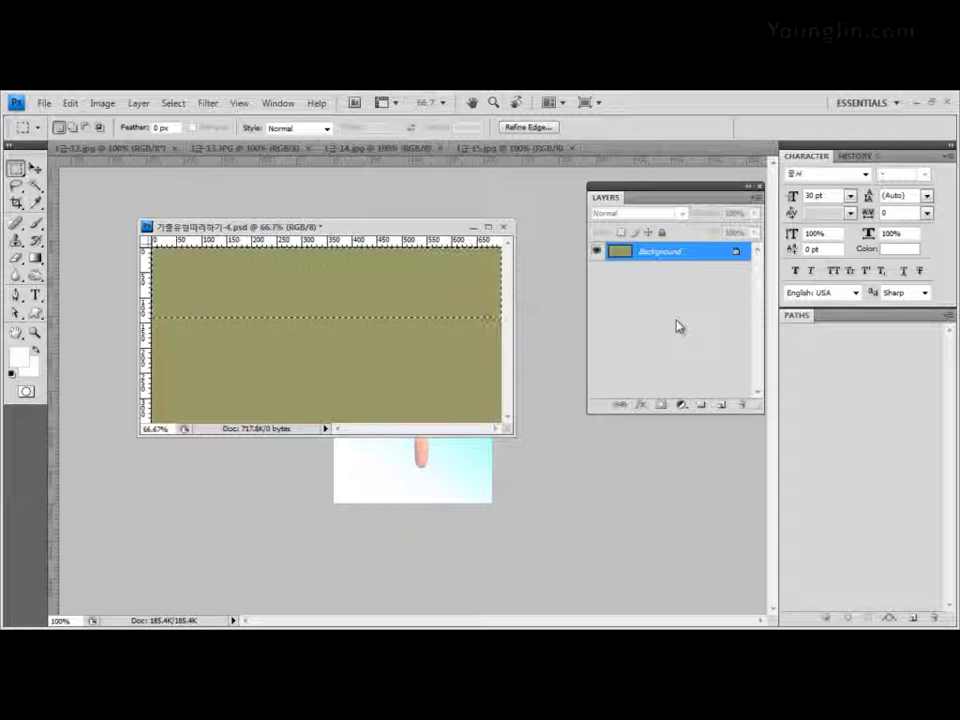
# - Arrange the banner window at 100% zoom beside the Layers panel and add a new layer above the Background
pyautogui.hotkey('ctrl', '1')
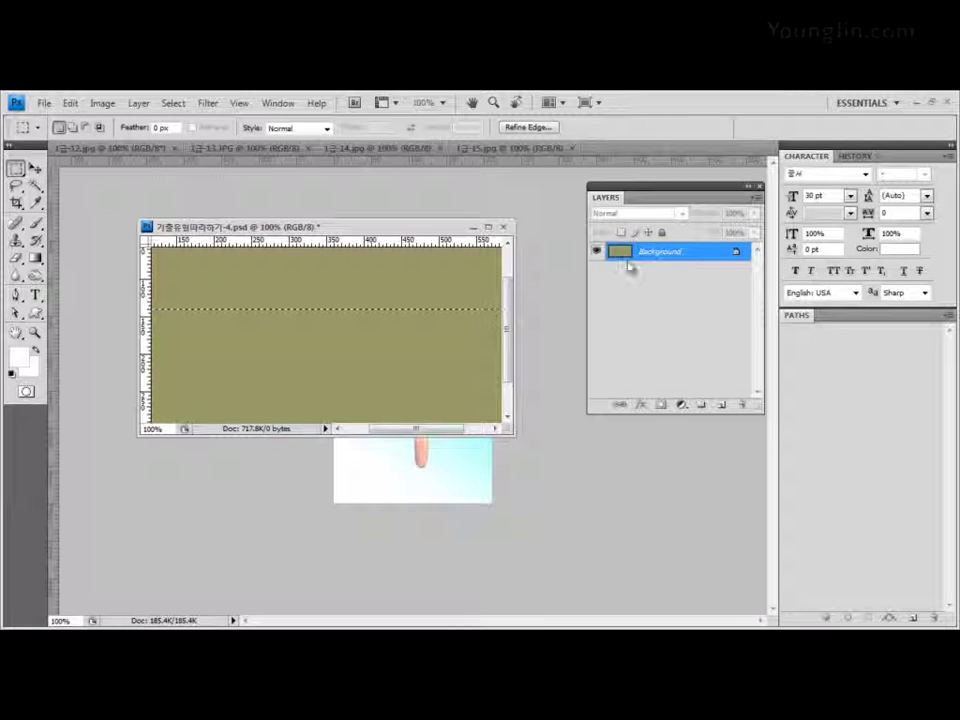
pyautogui.moveTo(512, 437); pyautogui.dragTo(576, 492)
pyautogui.moveTo(469, 230); pyautogui.dragTo(419, 202)
pyautogui.moveTo(531, 465); pyautogui.dragTo(642, 497)
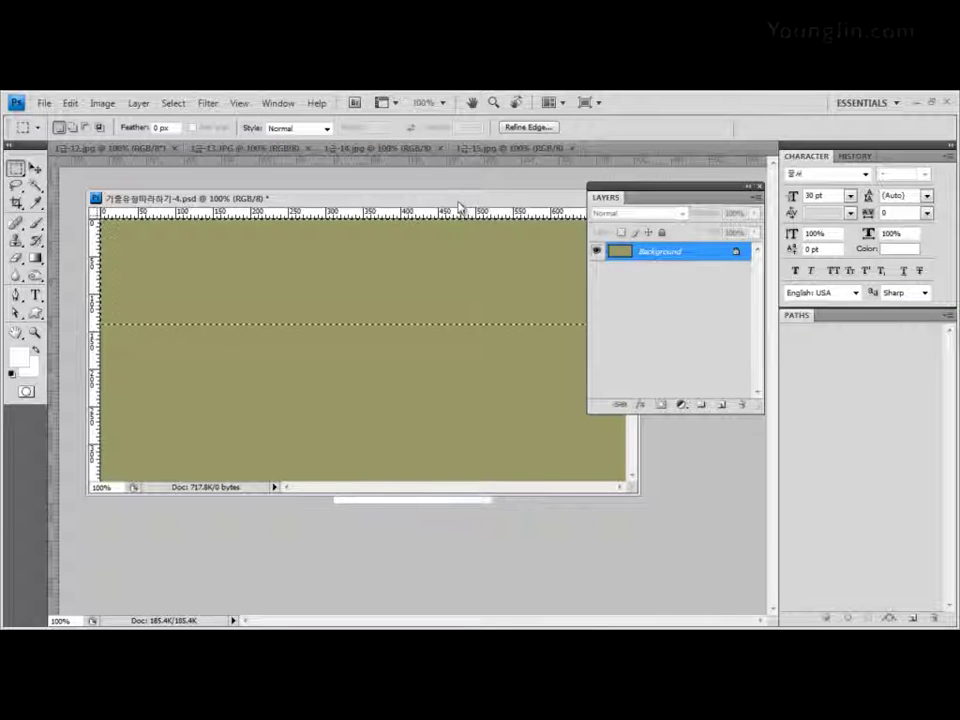
pyautogui.moveTo(459, 206); pyautogui.dragTo(416, 228)
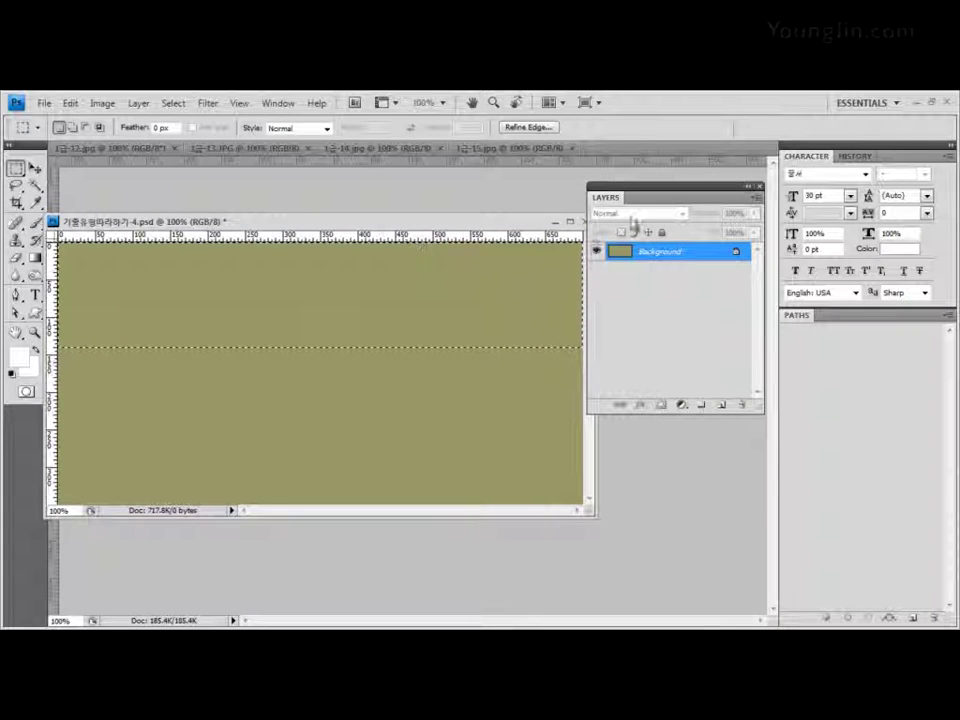
pyautogui.moveTo(640, 198); pyautogui.dragTo(727, 247)
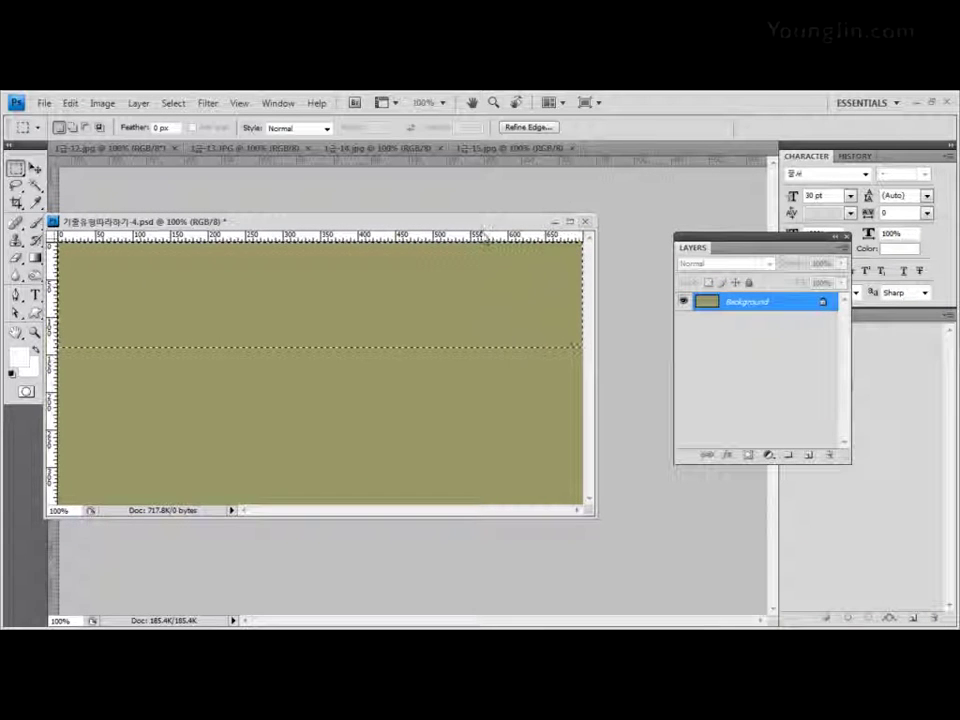
pyautogui.moveTo(510, 223); pyautogui.dragTo(536, 222)
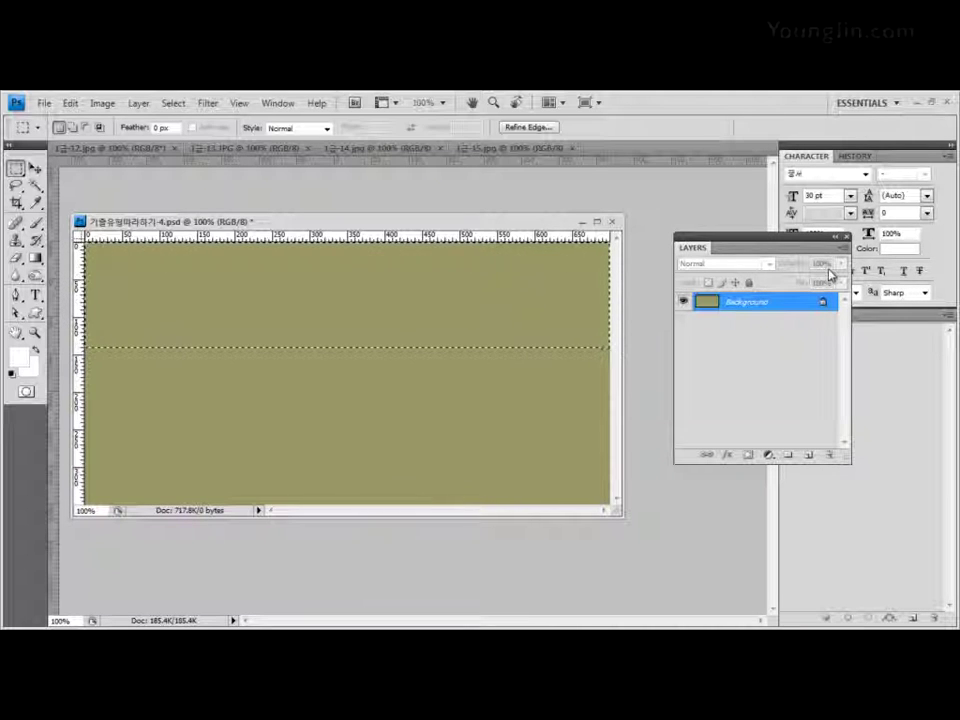
pyautogui.click(811, 458)
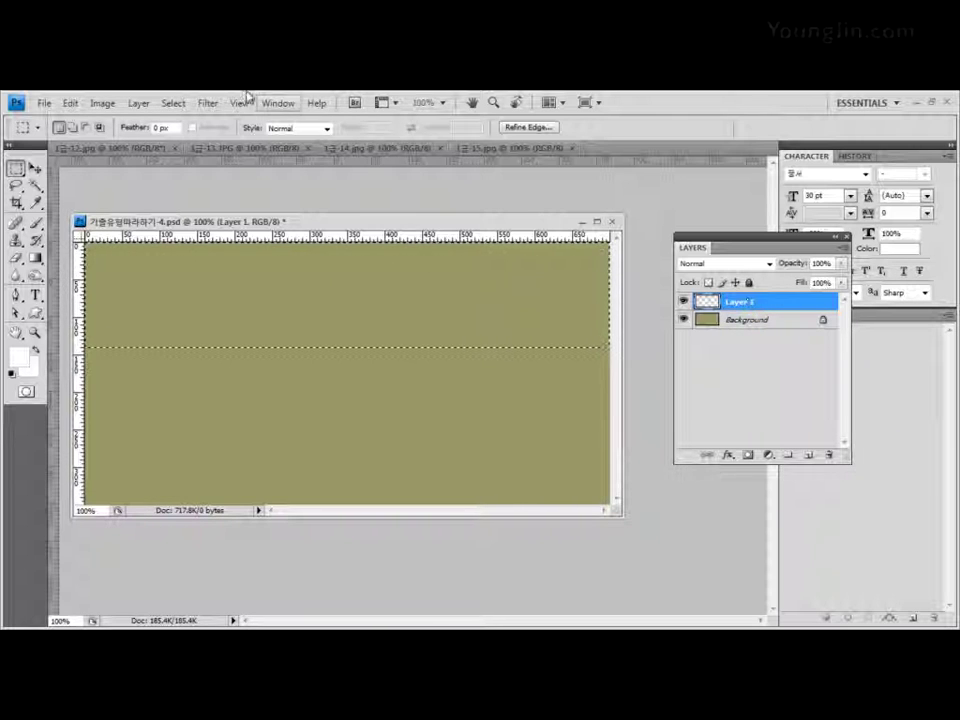
# - Fill the selected strip on Layer 1 with the airplane pattern, then deselect it with the layer's opacity at 50%
pyautogui.click(78, 104)
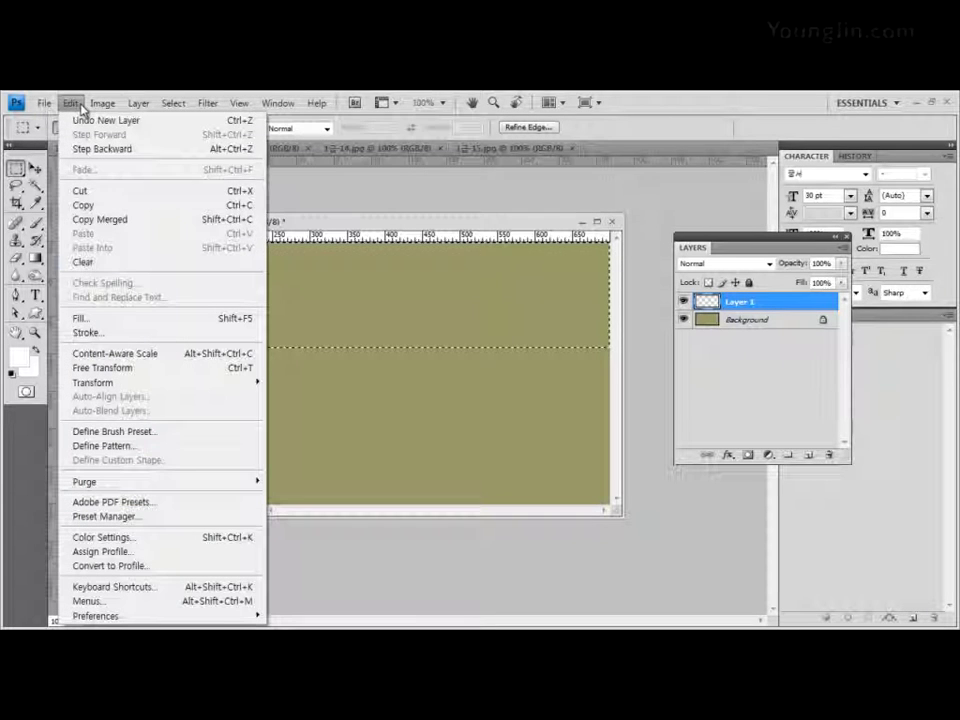
pyautogui.click(96, 318)
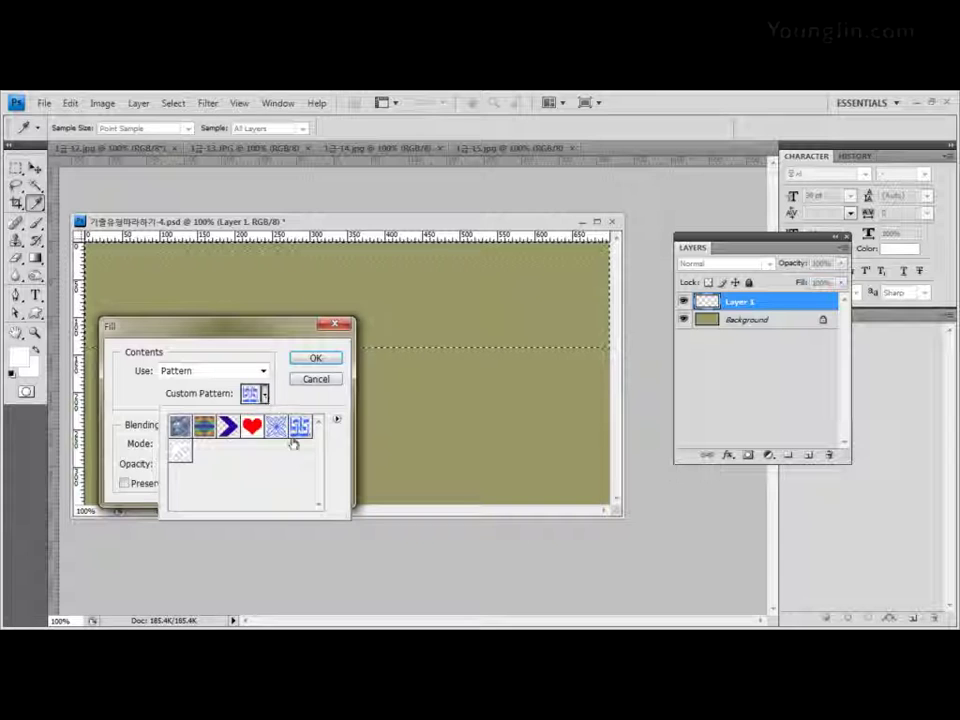
pyautogui.click(180, 451)
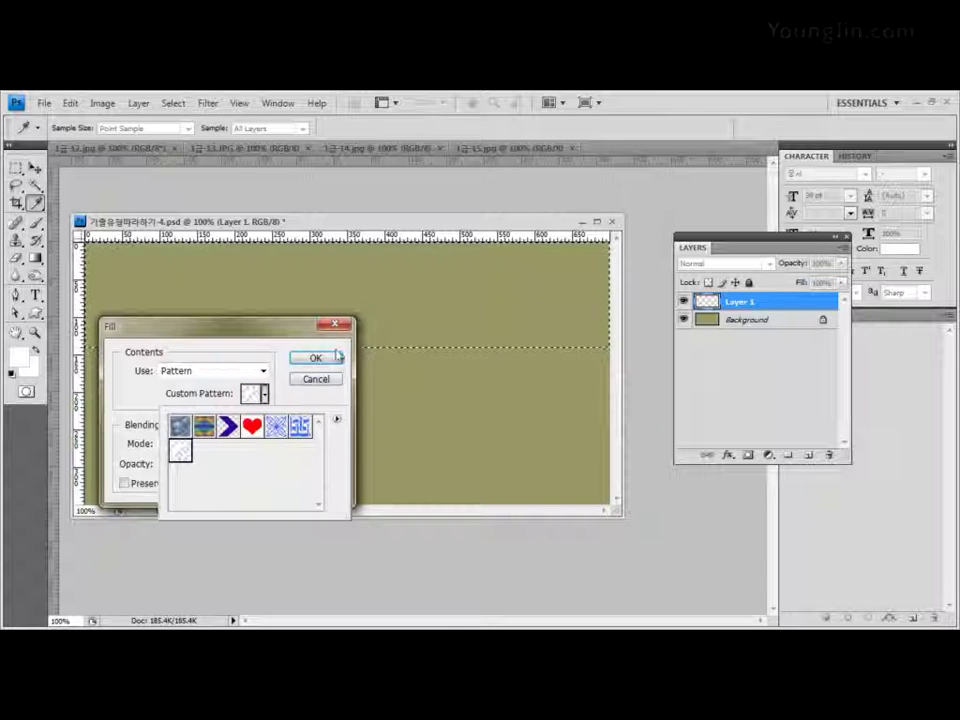
pyautogui.click(324, 361)
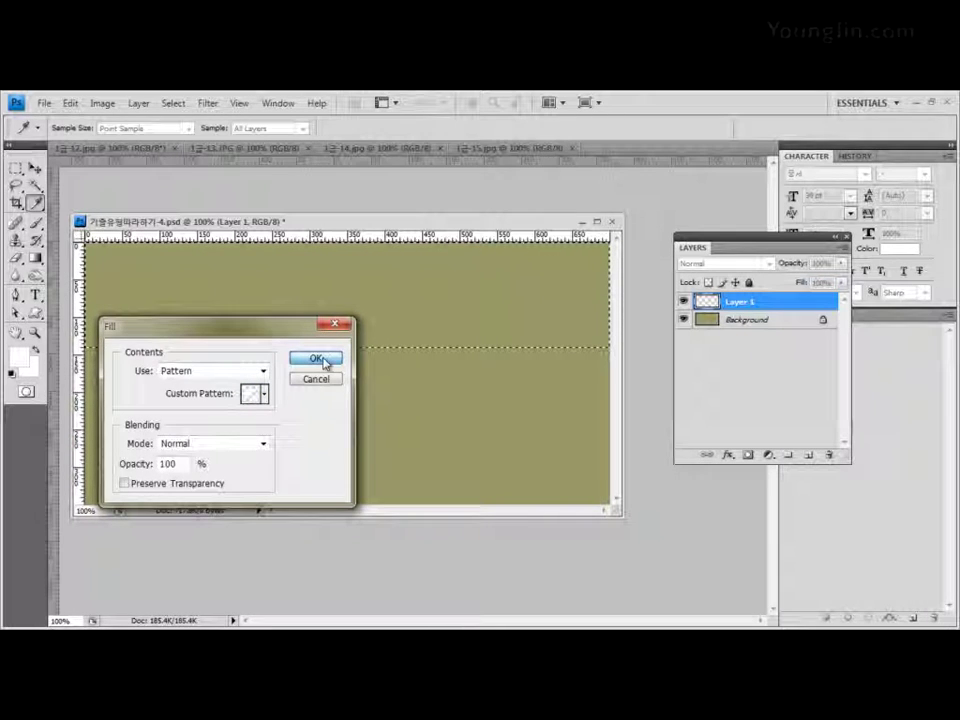
pyautogui.click(324, 361)
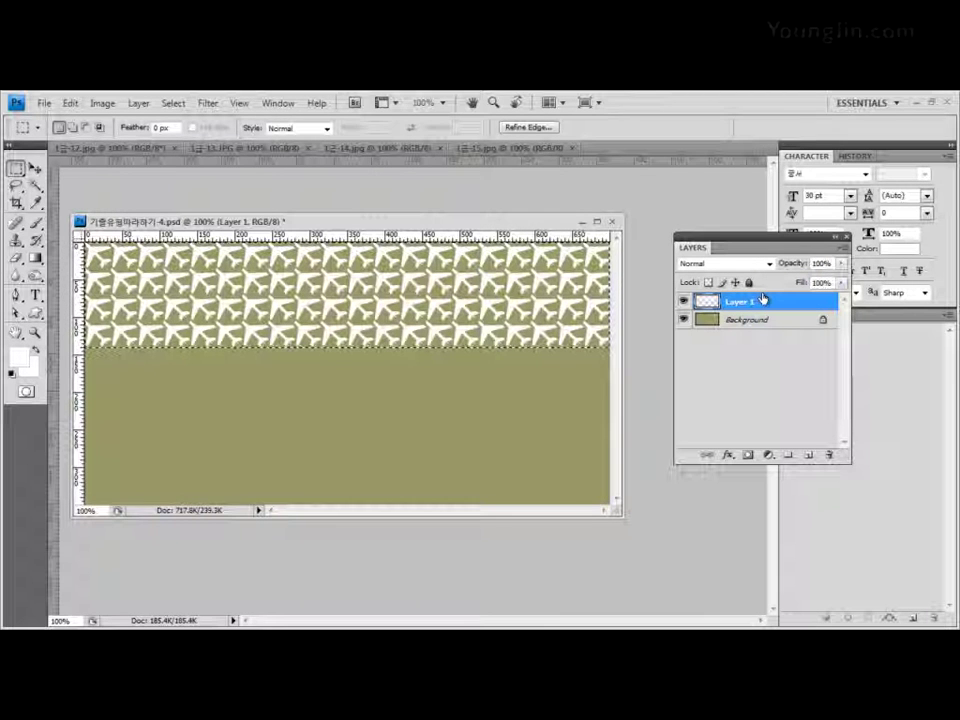
pyautogui.moveTo(840, 262); pyautogui.dragTo(810, 262)
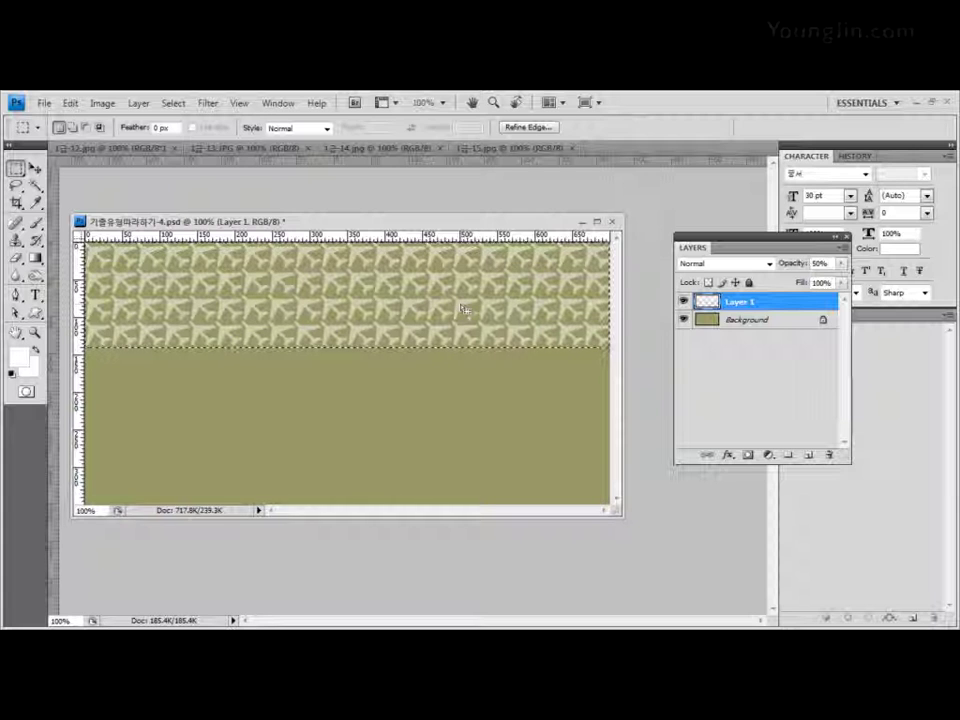
pyautogui.click(497, 306)
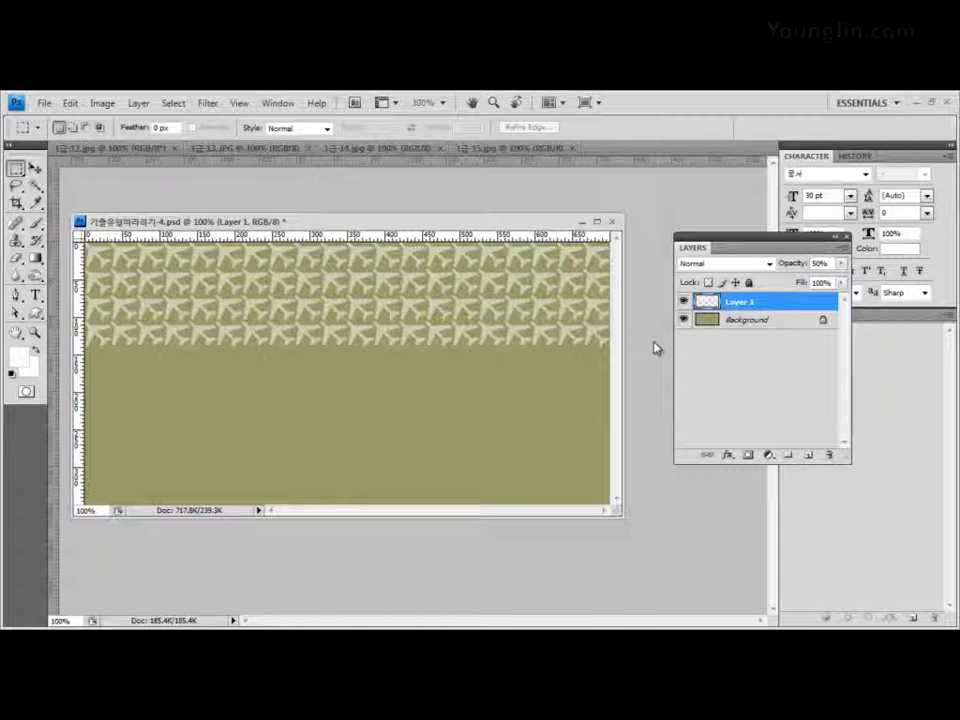
# - Float the 1급-13.JPG photo in its own window and arrange it so the banner's upper strip stays accessible behind it
pyautogui.moveTo(306, 222); pyautogui.dragTo(366, 463)
pyautogui.click(125, 148)
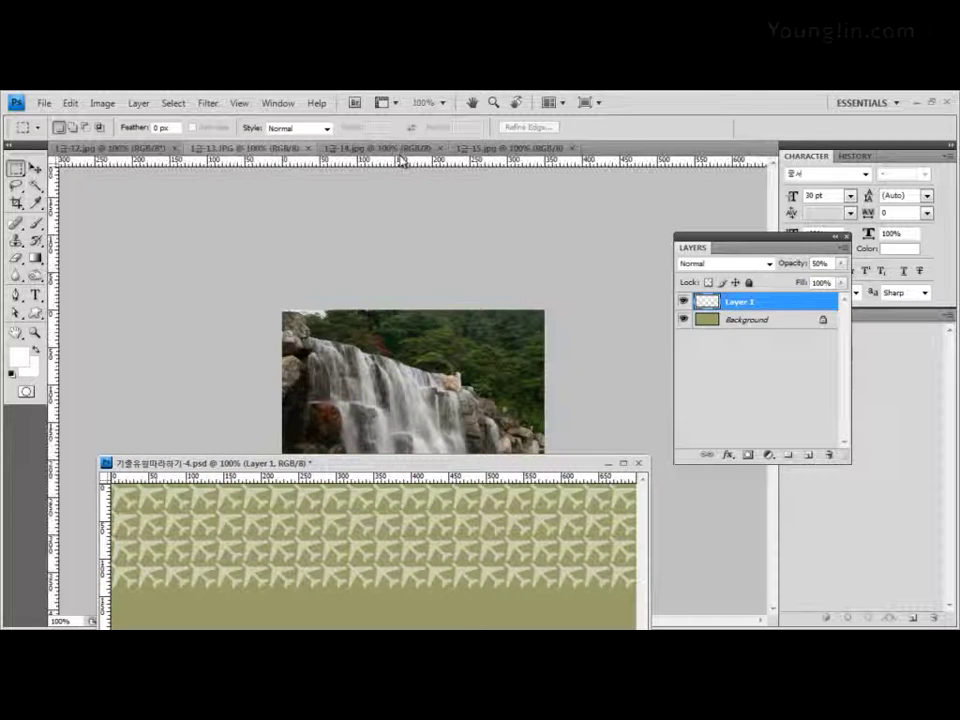
pyautogui.click(245, 148)
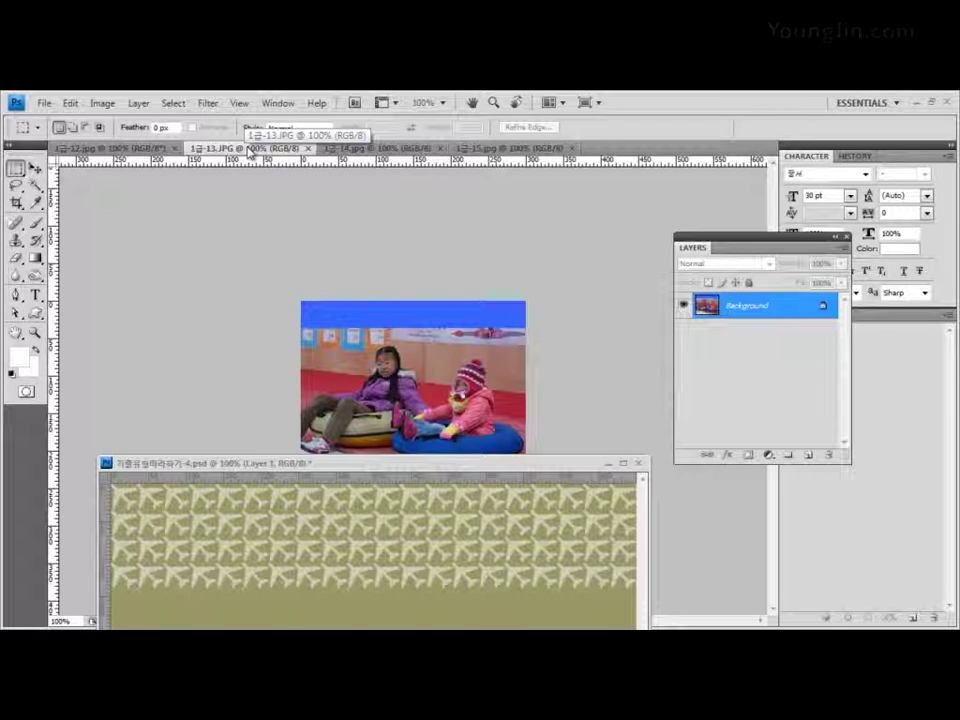
pyautogui.moveTo(248, 152); pyautogui.dragTo(313, 238)
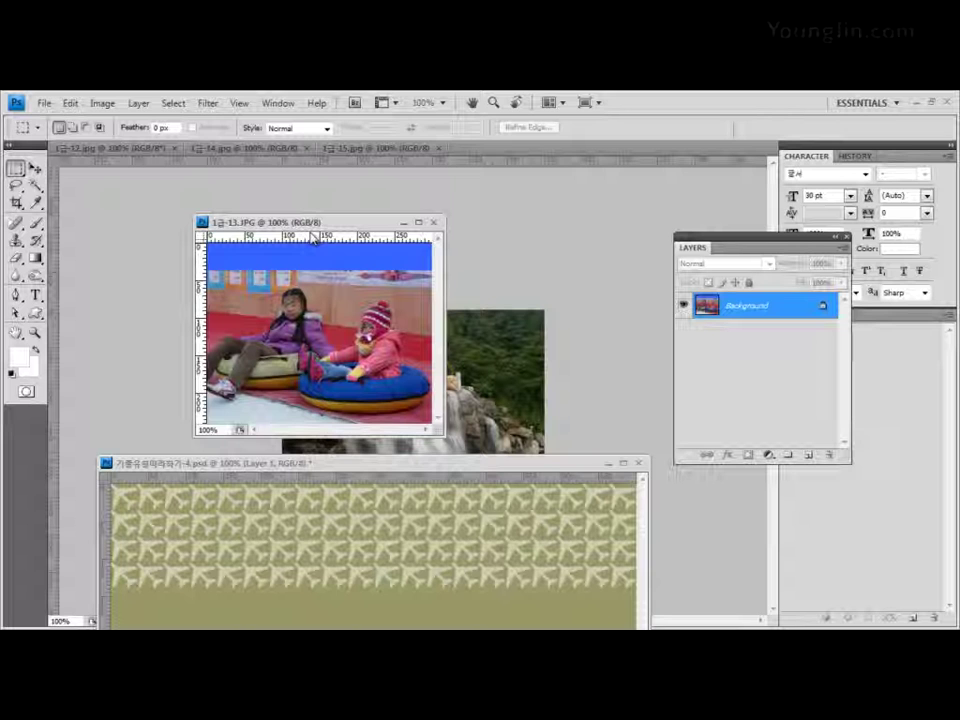
pyautogui.moveTo(252, 463); pyautogui.dragTo(242, 250)
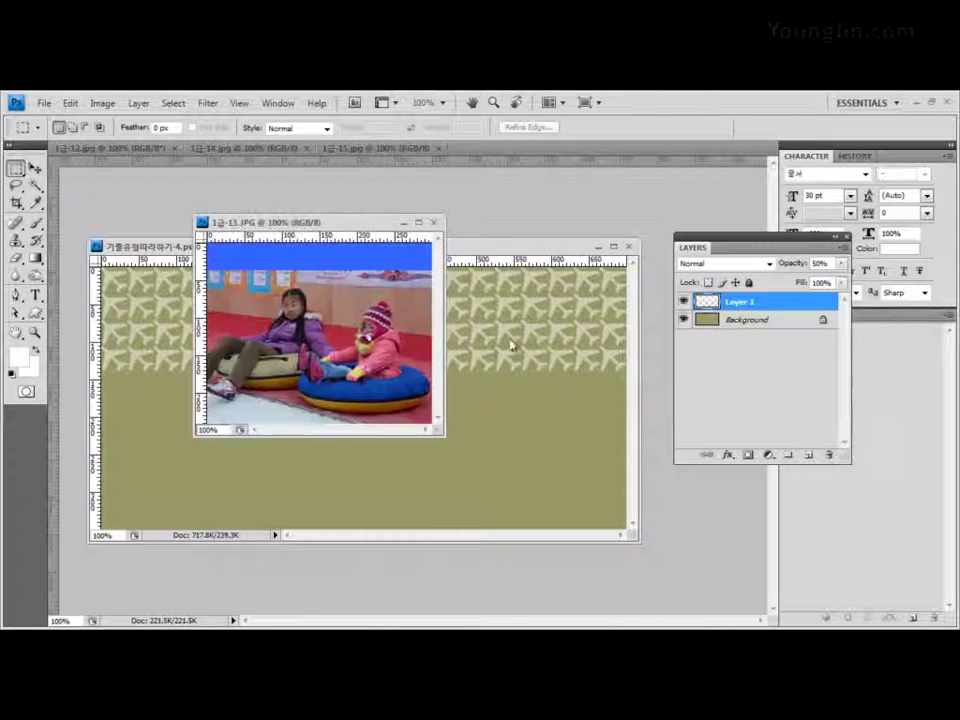
pyautogui.moveTo(291, 222); pyautogui.dragTo(512, 342)
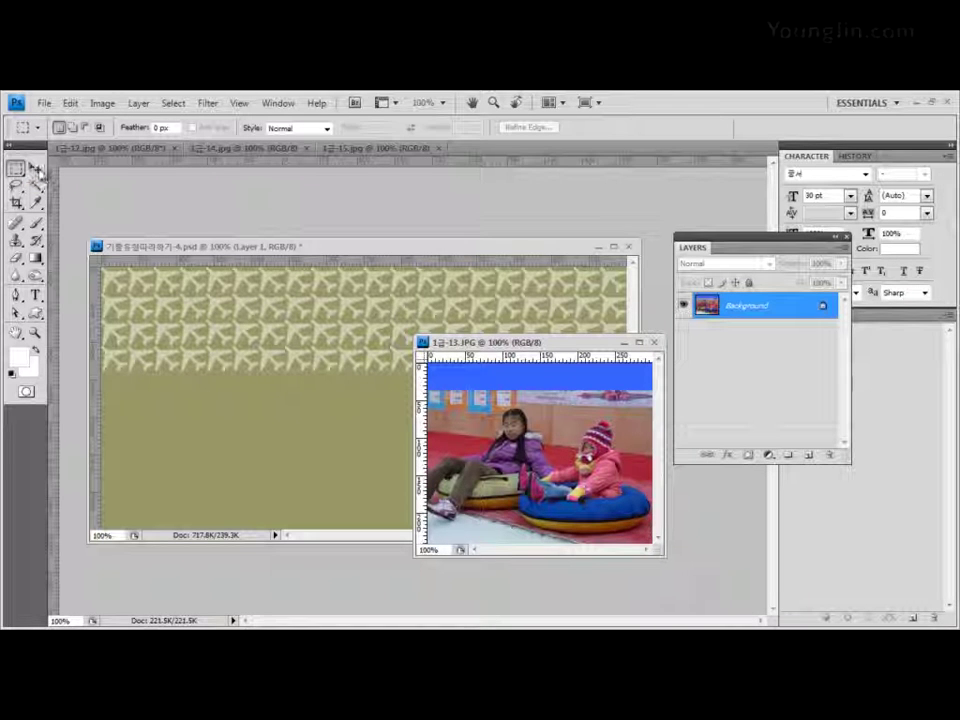
# - Copy the 1급-13.JPG photo into the banner as a new layer with the Move tool and close the photo's document
pyautogui.click(35, 168)
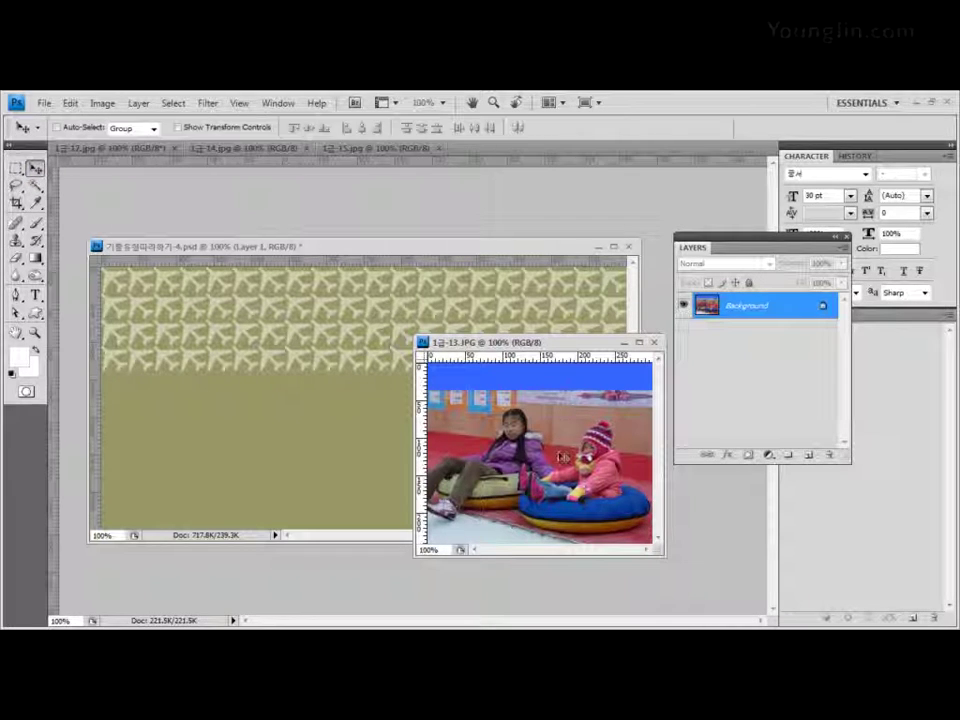
pyautogui.moveTo(562, 456); pyautogui.dragTo(245, 326)
pyautogui.click(655, 345)
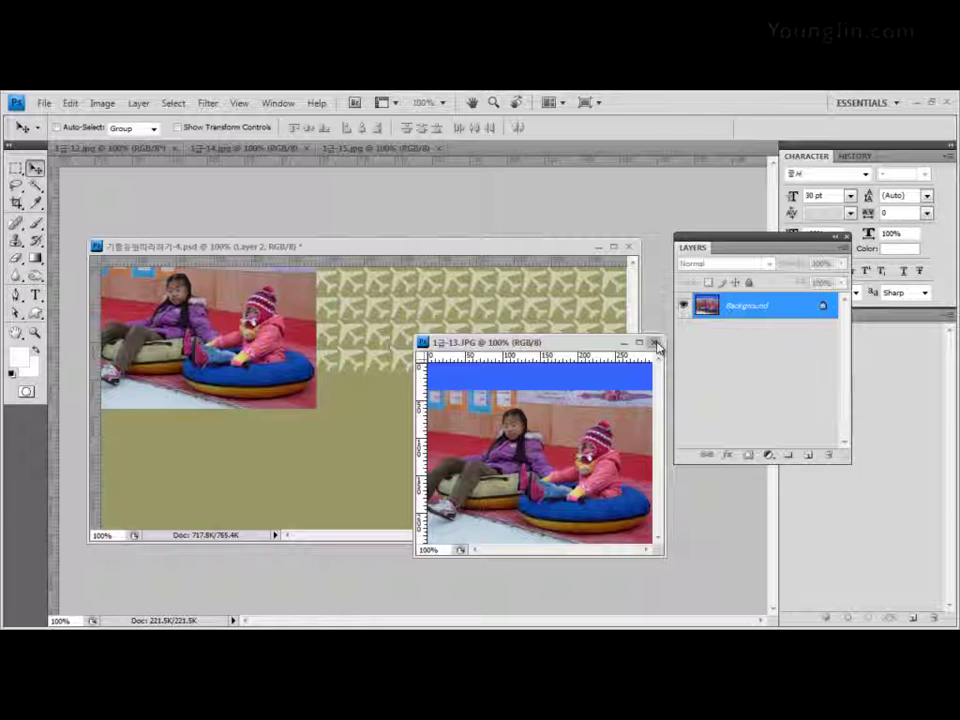
pyautogui.click(655, 343)
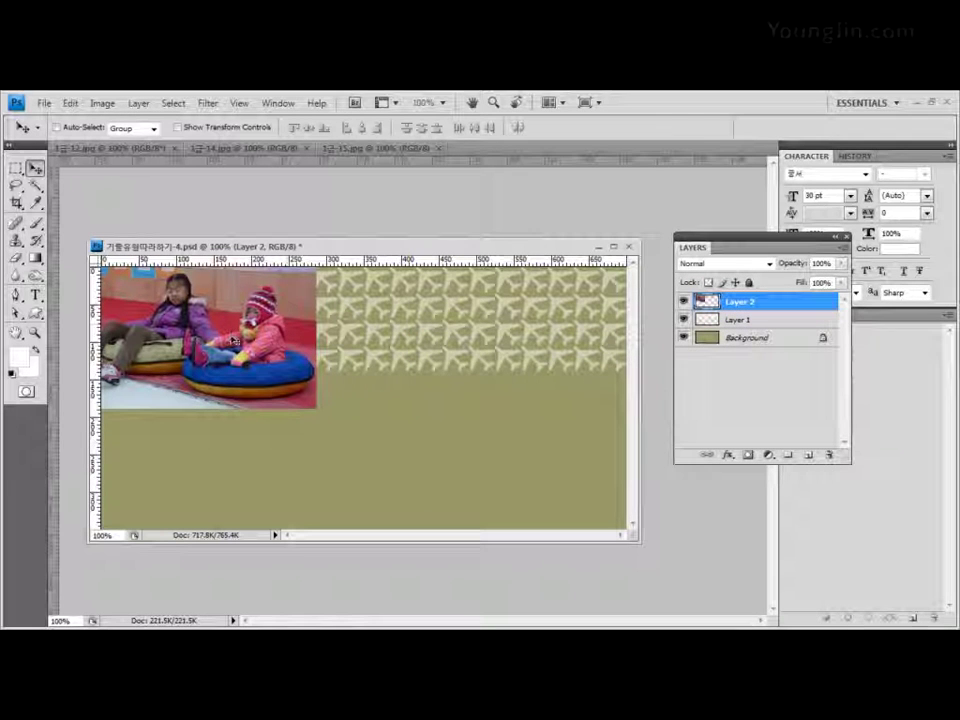
# - Scale the photo on Layer 2 proportionally to 58.1% and place it near the left end of the airplane strip
pyautogui.hotkey('ctrl', 't')
pyautogui.moveTo(233, 341); pyautogui.dragTo(280, 396)
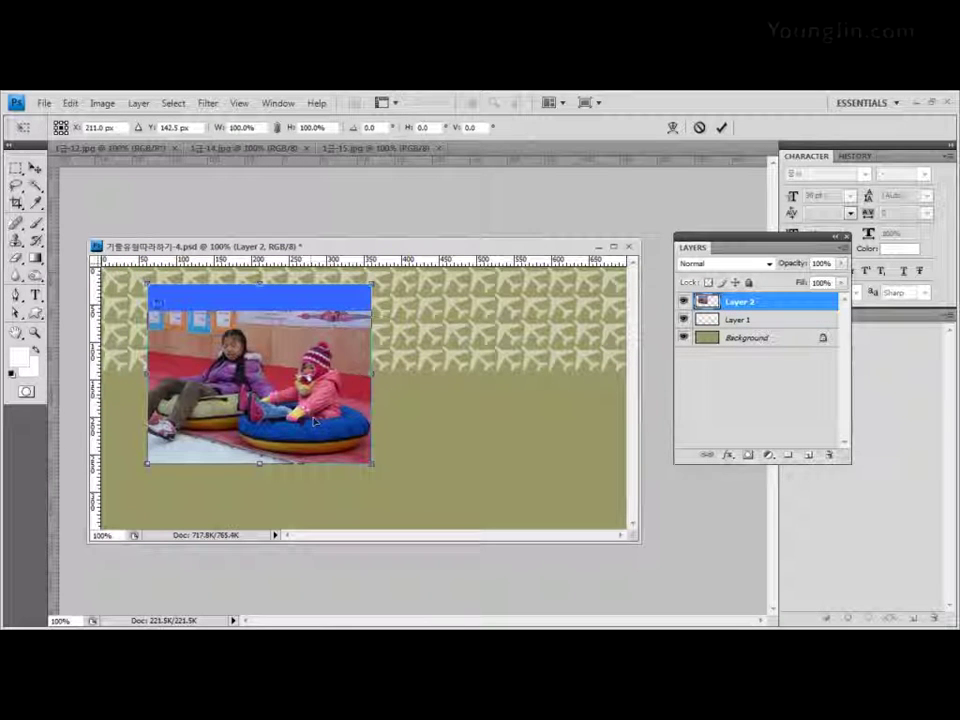
pyautogui.moveTo(148, 285); pyautogui.dragTo(240, 360)
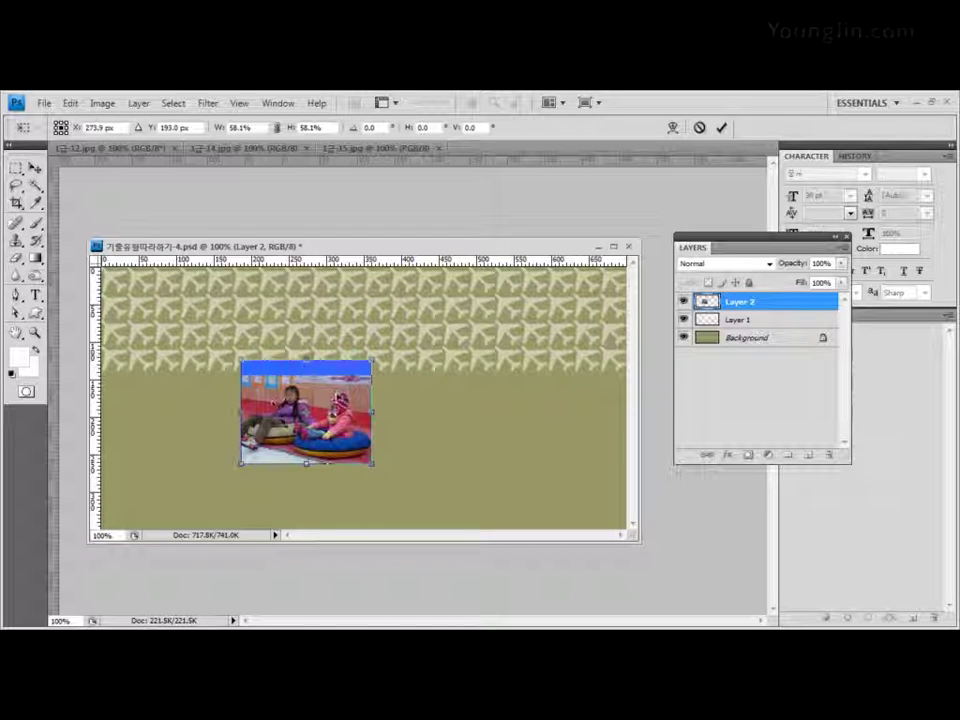
pyautogui.moveTo(306, 412); pyautogui.dragTo(361, 394)
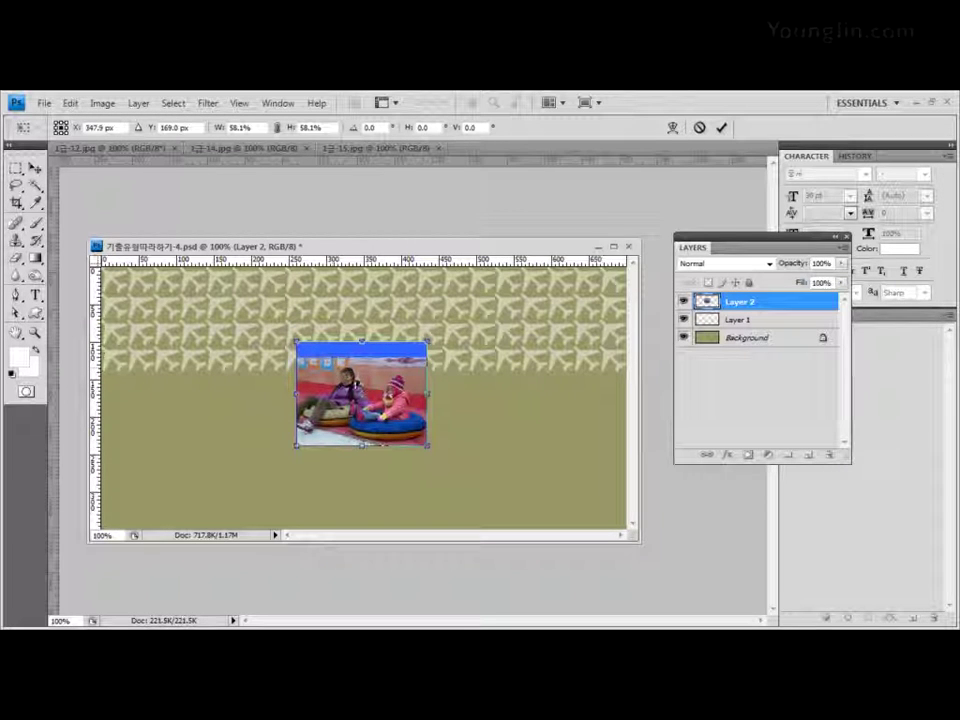
pyautogui.moveTo(361, 393); pyautogui.dragTo(200, 308)
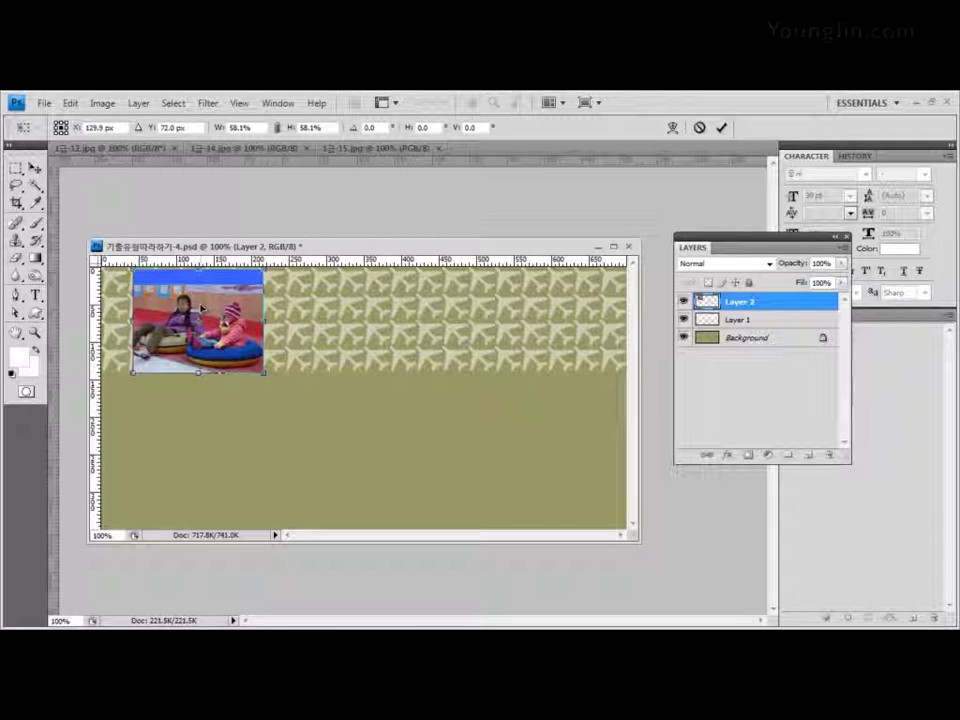
pyautogui.press('Return')
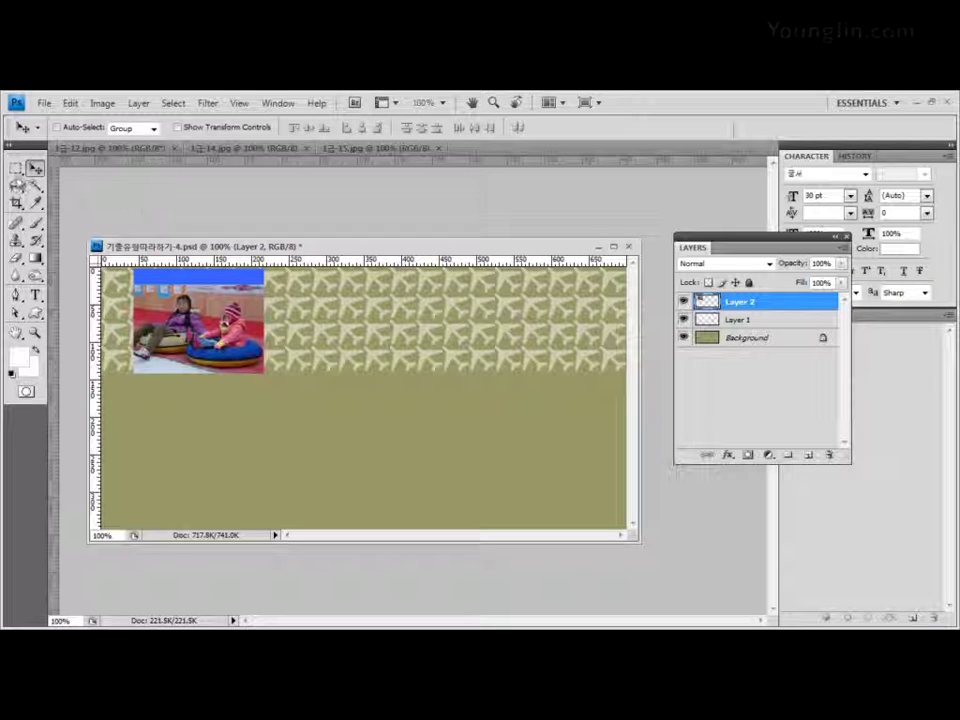
# - Choose the Elliptical Marquee and place vertical guides at about 55 and 150 pixels and horizontal guides at about 30 and 115 pixels
pyautogui.click(16, 168)
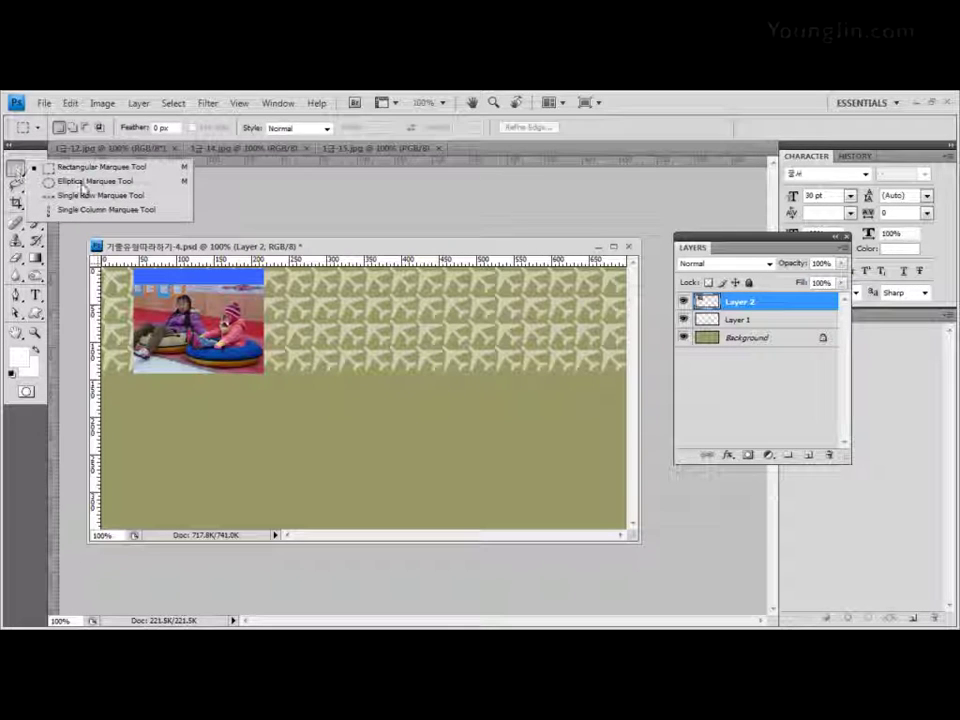
pyautogui.click(88, 181)
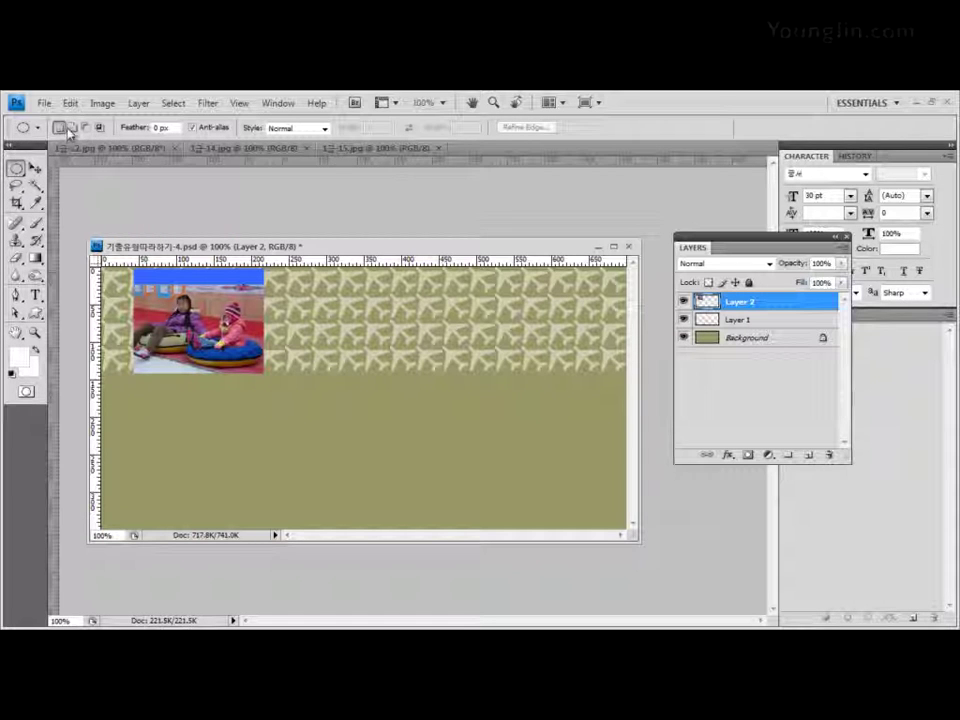
pyautogui.click(160, 128)
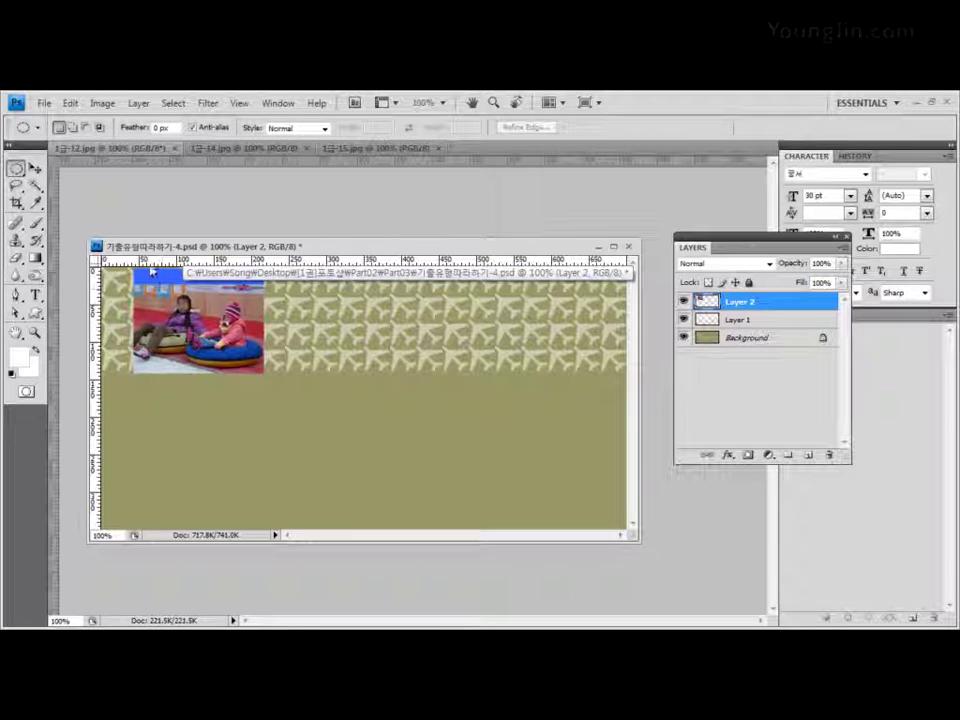
pyautogui.moveTo(97, 290); pyautogui.dragTo(142, 333)
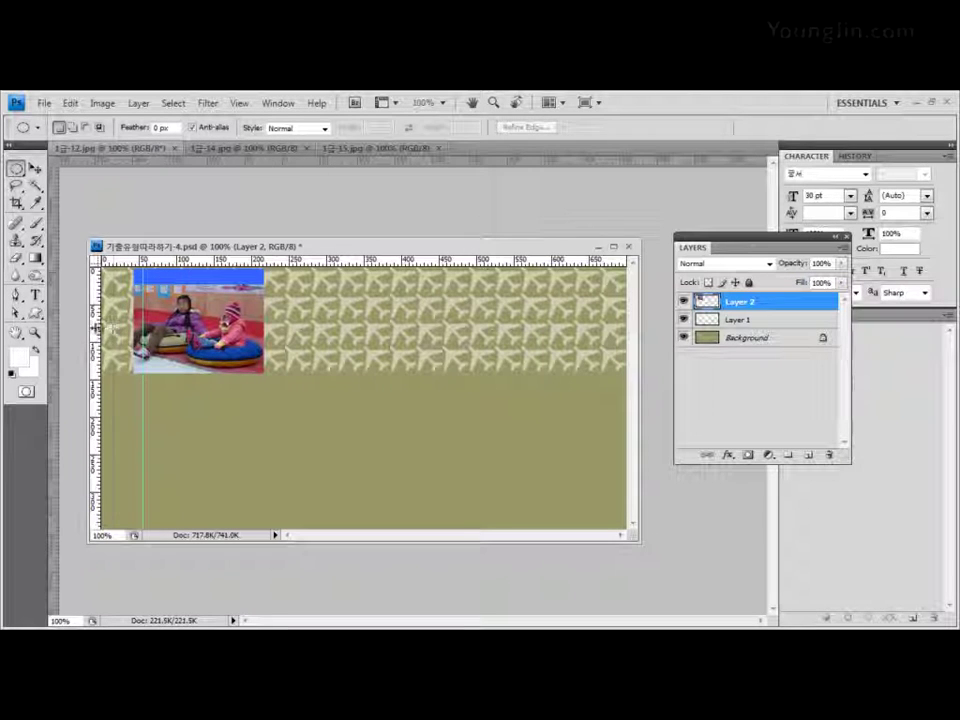
pyautogui.moveTo(230, 335); pyautogui.dragTo(216, 336)
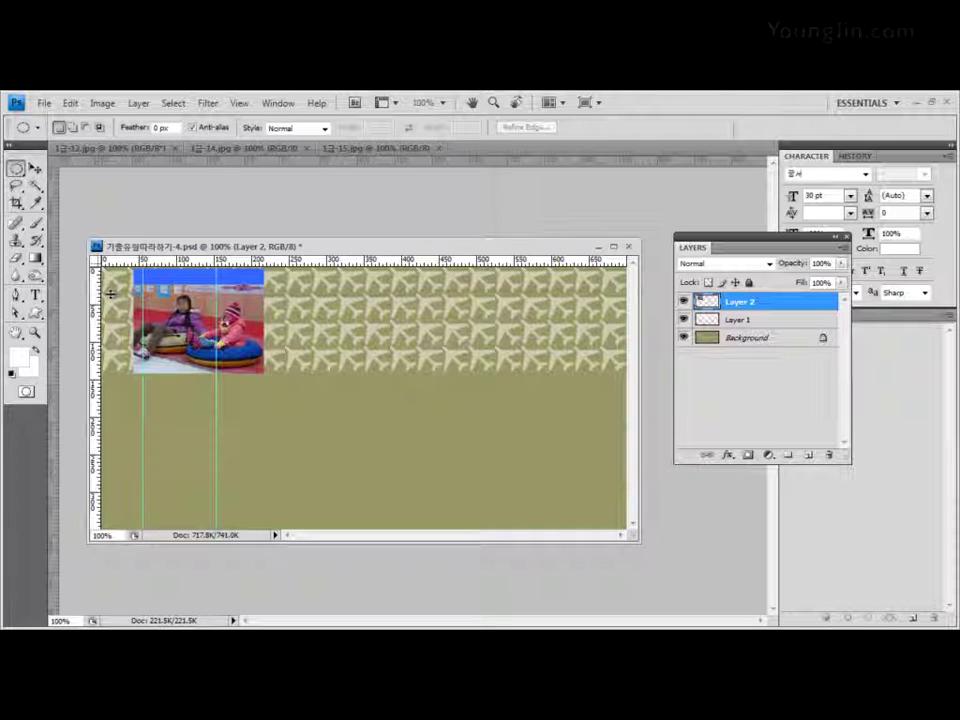
pyautogui.moveTo(112, 262); pyautogui.dragTo(113, 288)
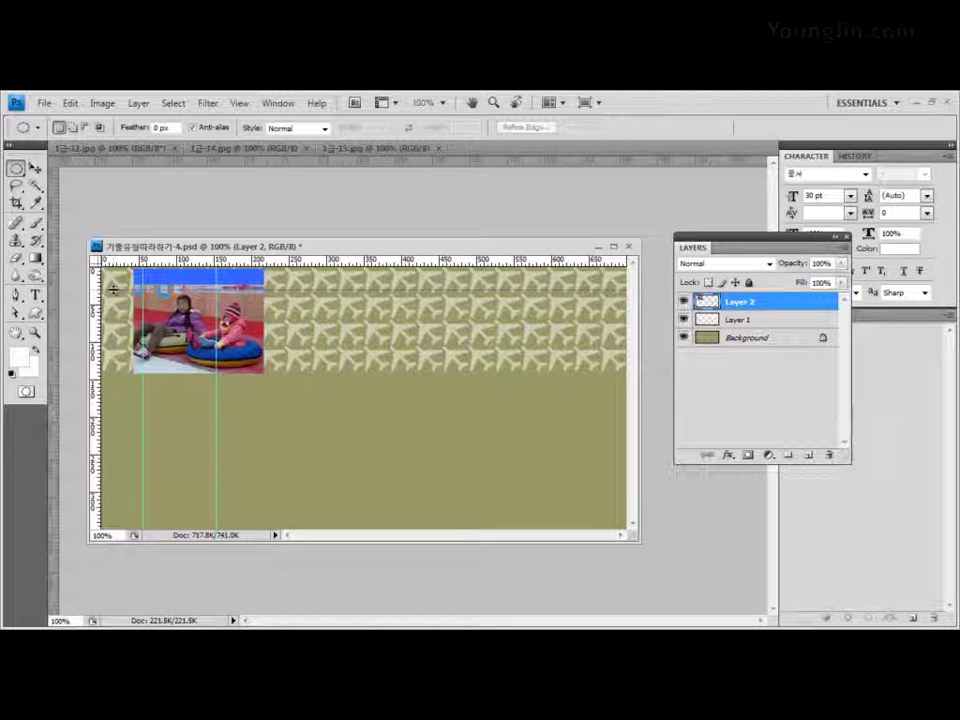
pyautogui.moveTo(114, 287); pyautogui.dragTo(128, 297)
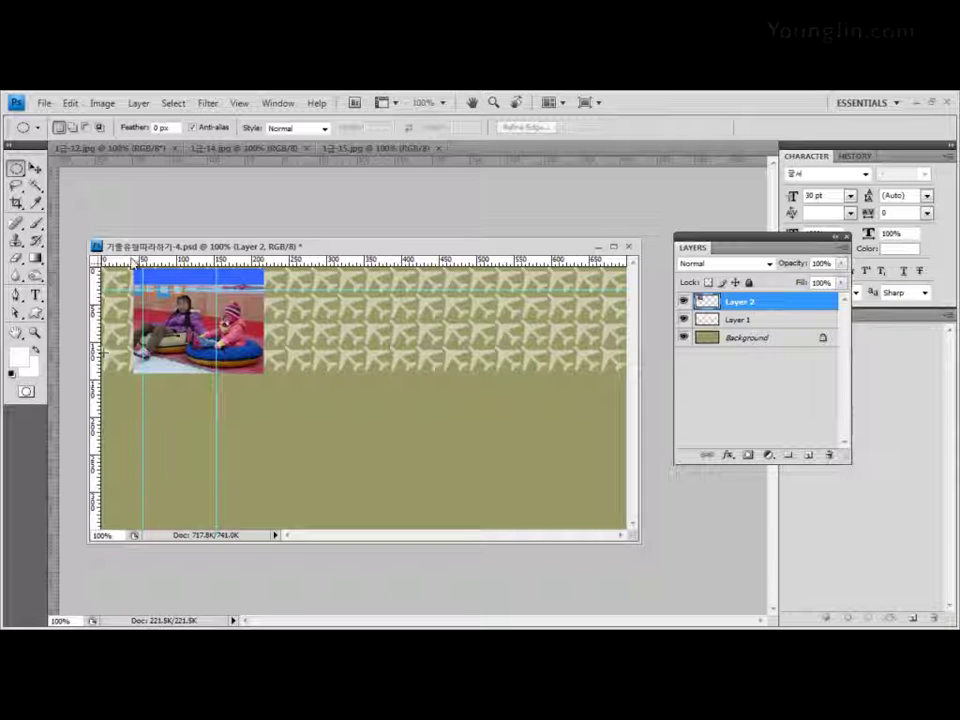
pyautogui.moveTo(140, 352); pyautogui.dragTo(140, 355)
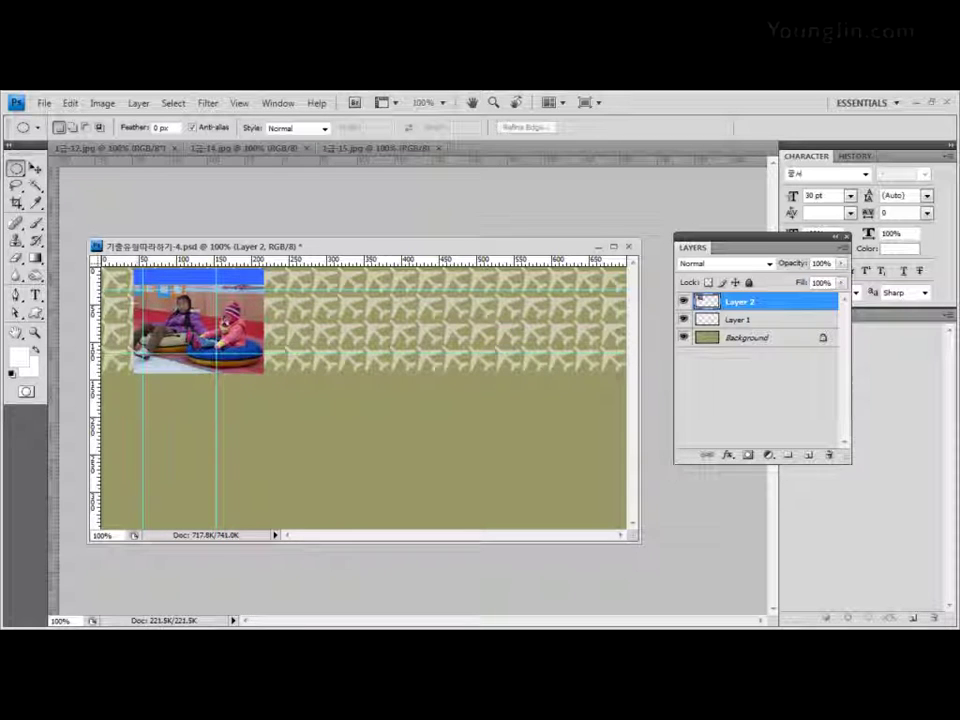
# - Turn snapping on and select a circle about 100 pixels wide around the child in purple, between the vertical guides
pyautogui.click(237, 104)
pyautogui.click(256, 367)
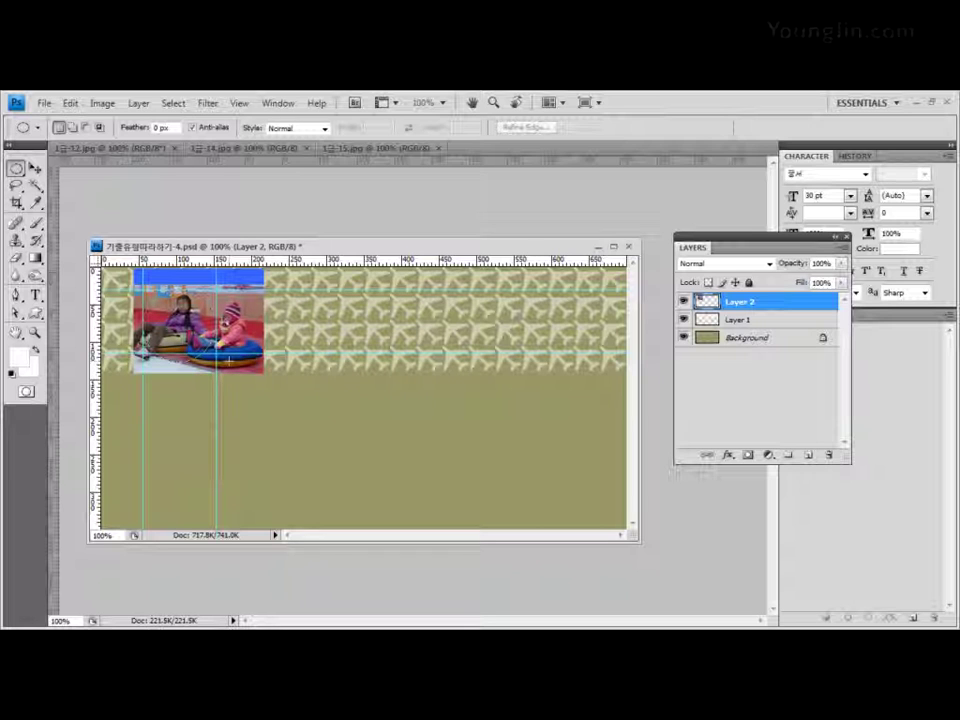
pyautogui.moveTo(228, 364); pyautogui.dragTo(150, 292)
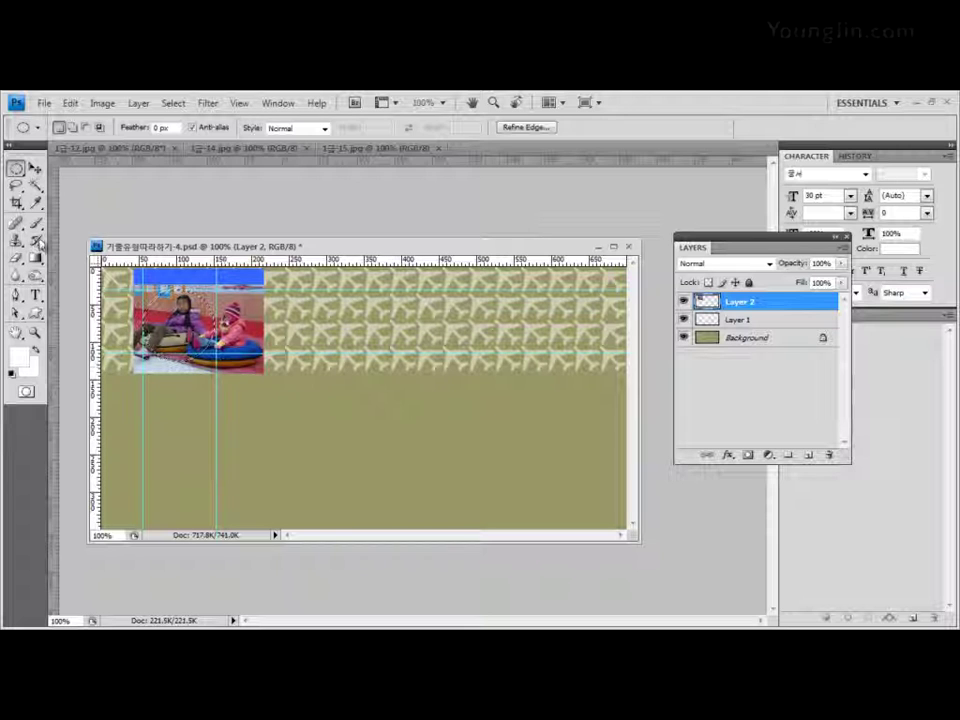
# - Clear all guides and add a layer mask to Layer 2 from the circular selection
pyautogui.click(35, 168)
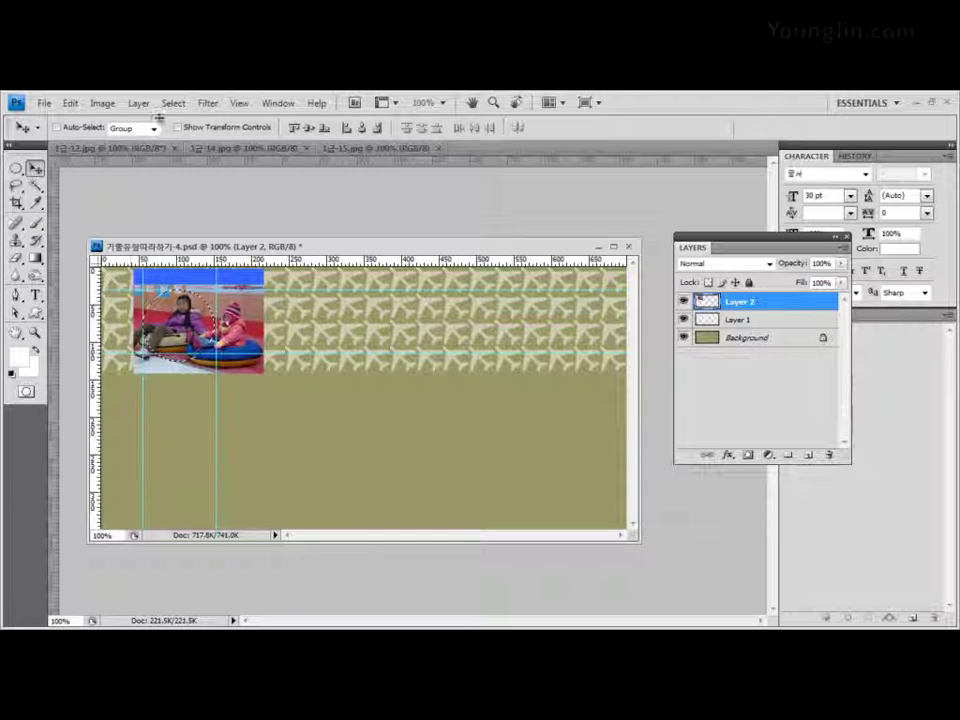
pyautogui.click(239, 103)
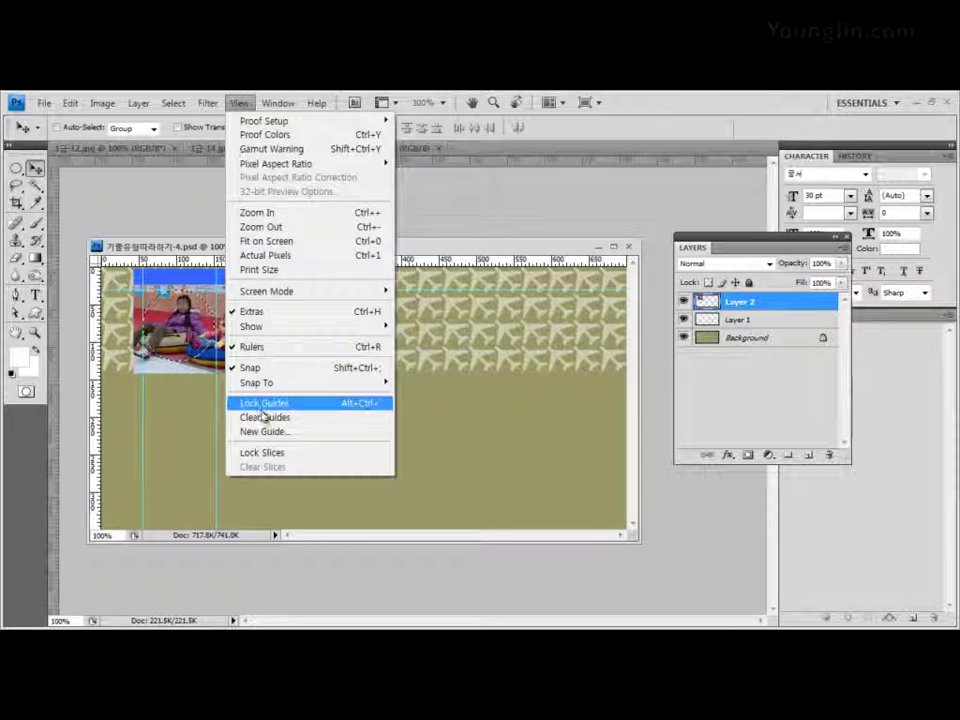
pyautogui.click(285, 419)
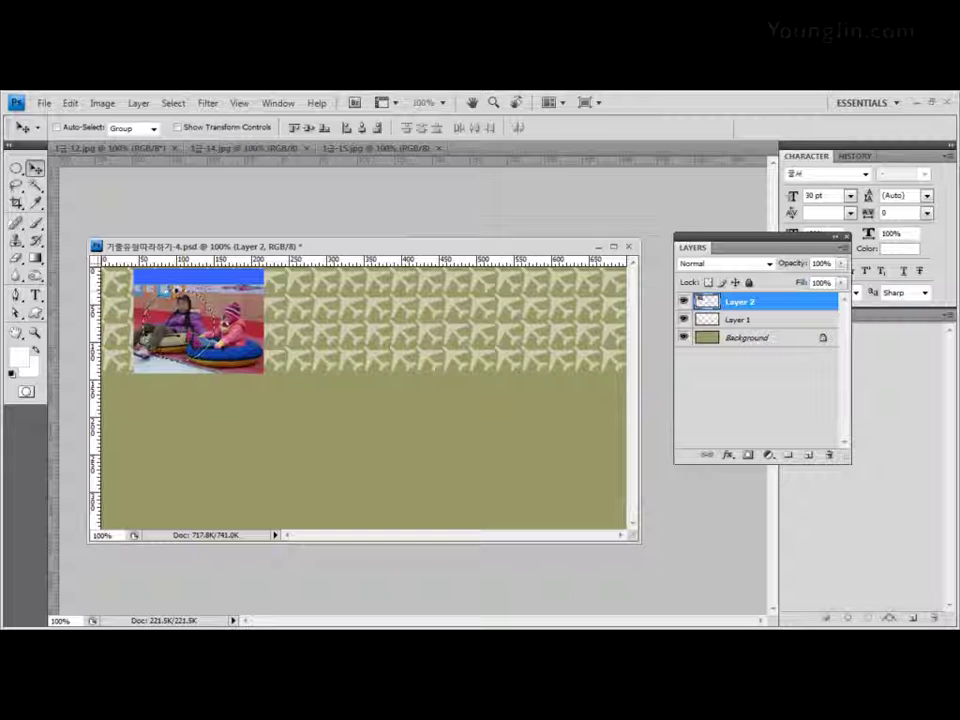
pyautogui.click(748, 457)
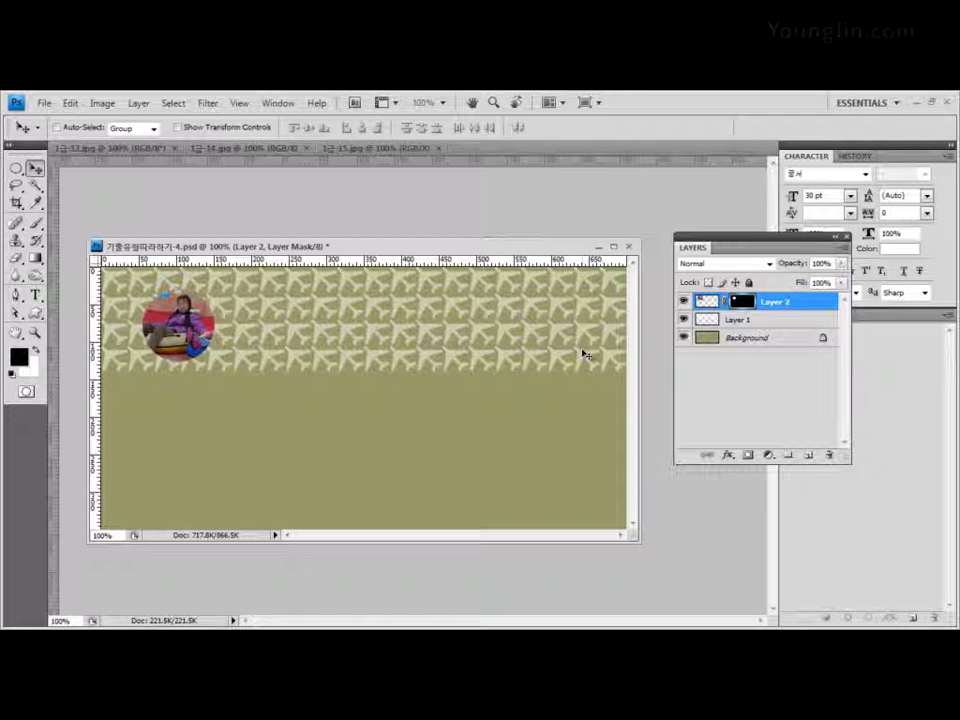
# - Add a 5 px outside stroke in colour ffcc66 to Layer 2 and collapse its effects list
pyautogui.click(728, 456)
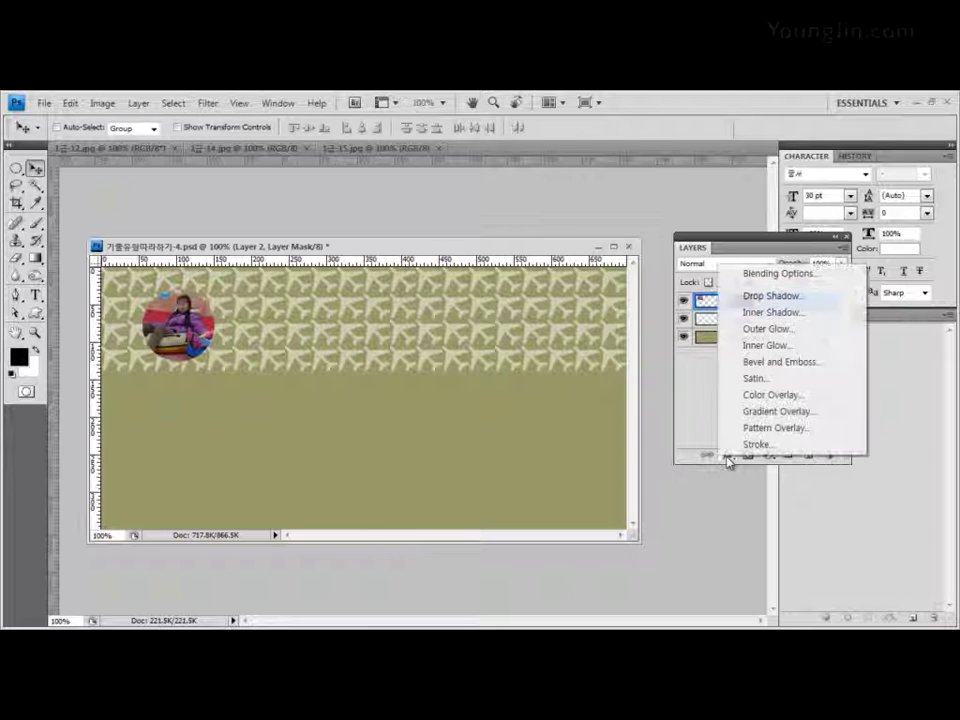
pyautogui.click(757, 445)
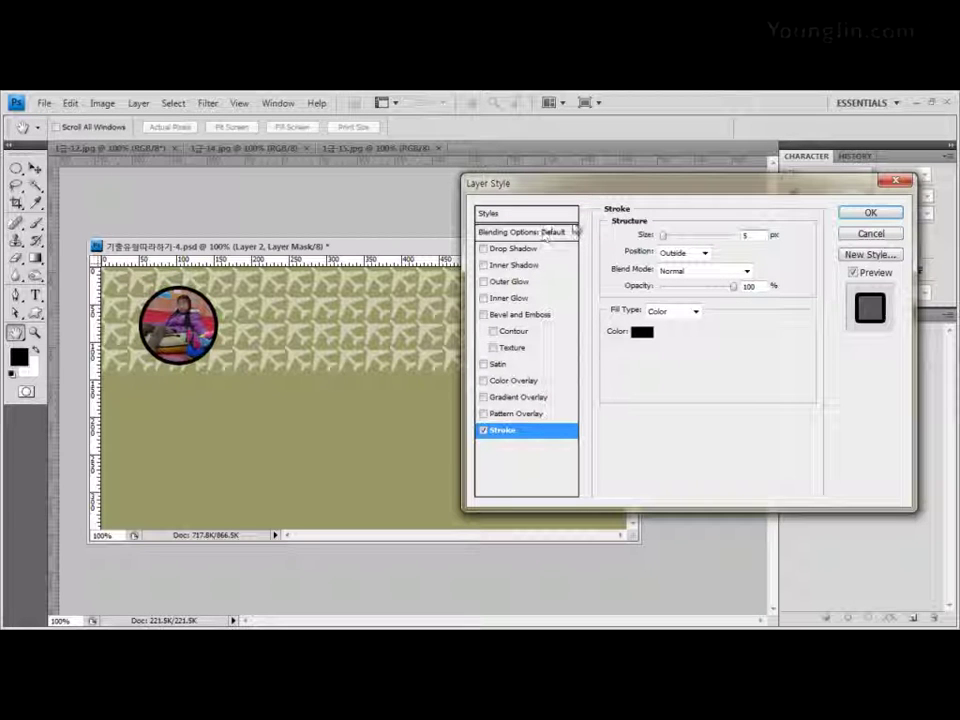
pyautogui.write('5')
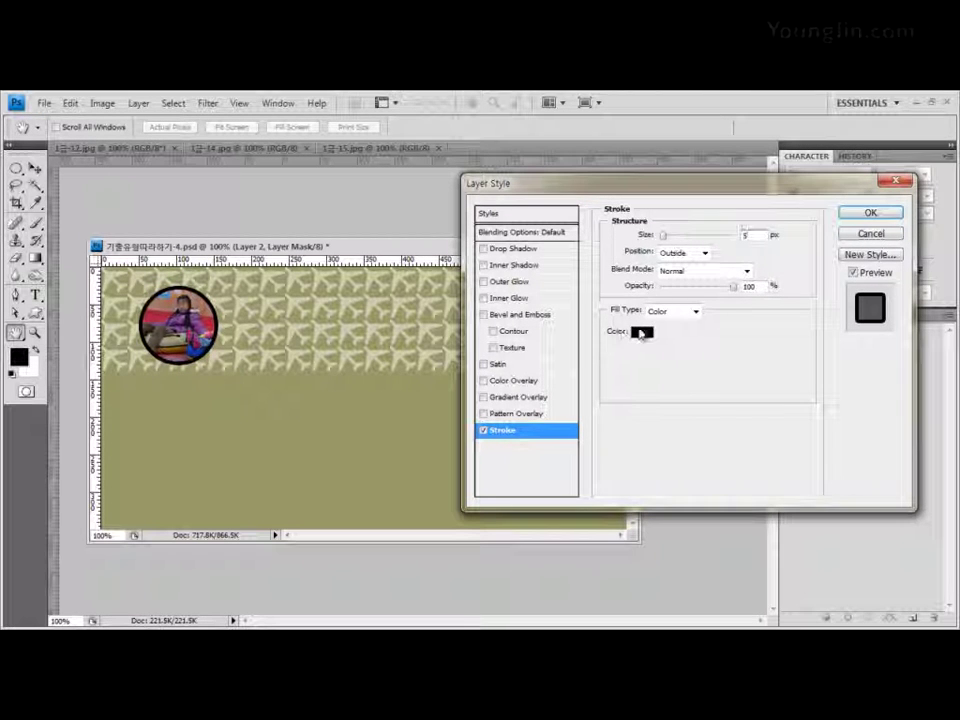
pyautogui.click(641, 331)
pyautogui.doubleClick(422, 461)
pyautogui.write('f')
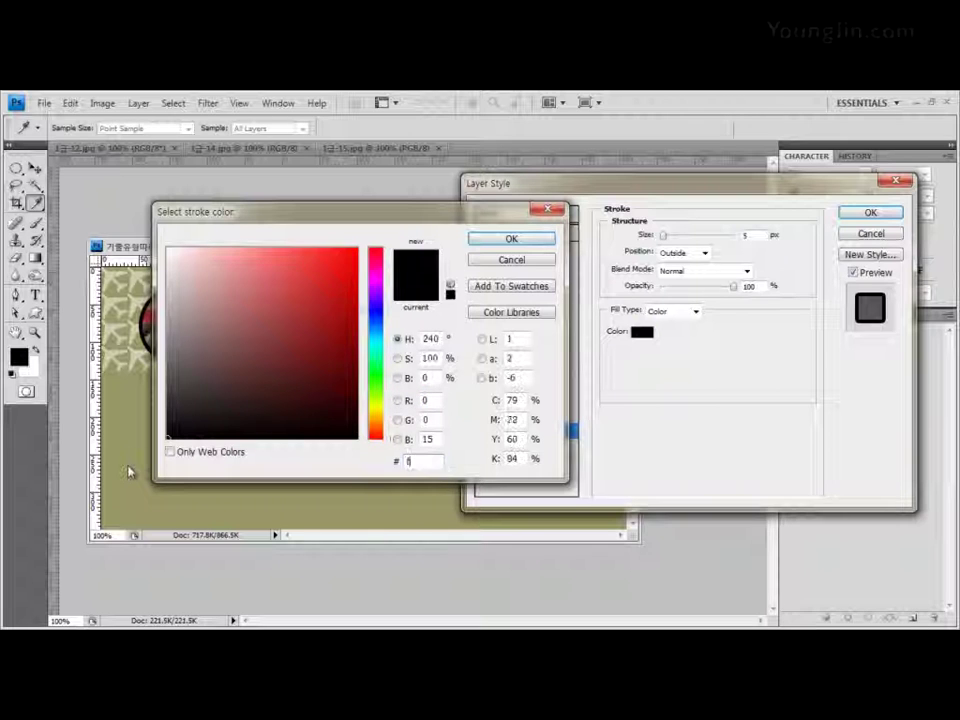
pyautogui.write('fcc66')
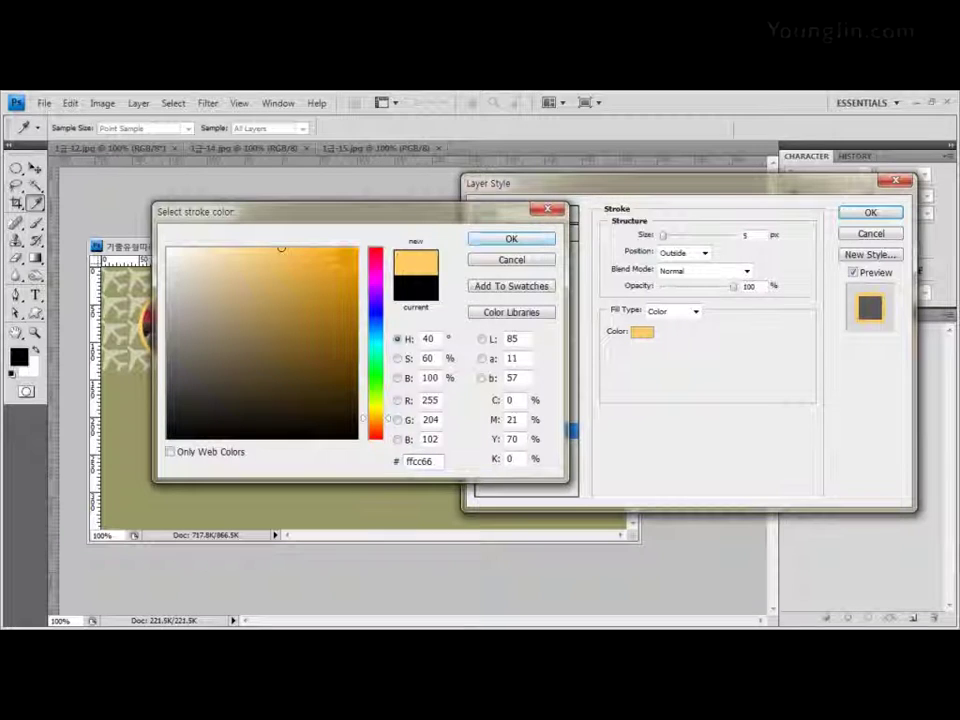
pyautogui.click(512, 242)
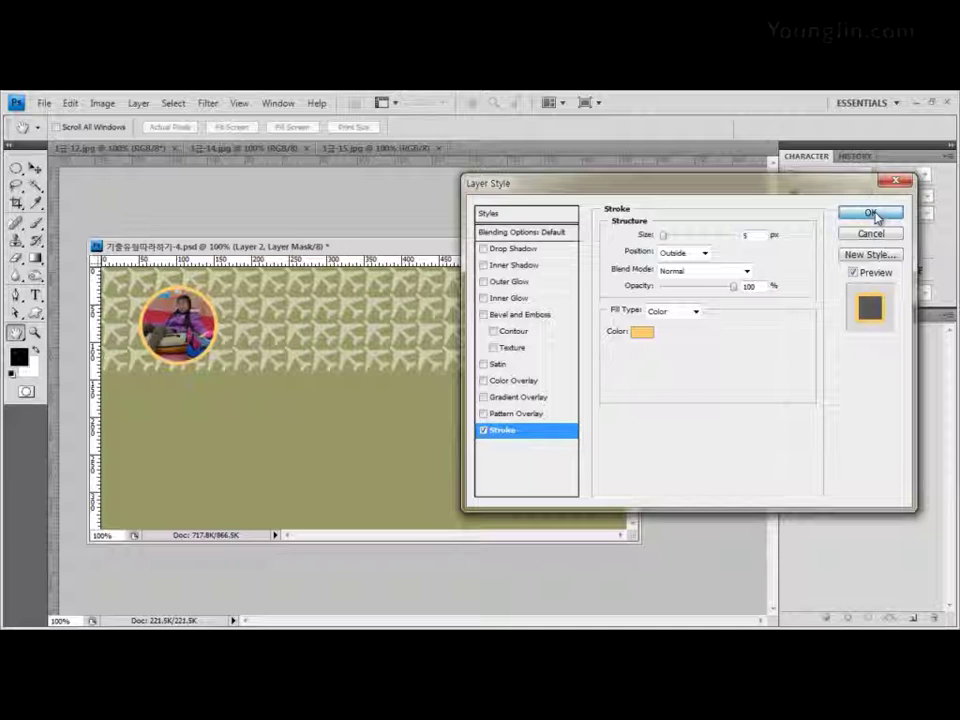
pyautogui.click(871, 214)
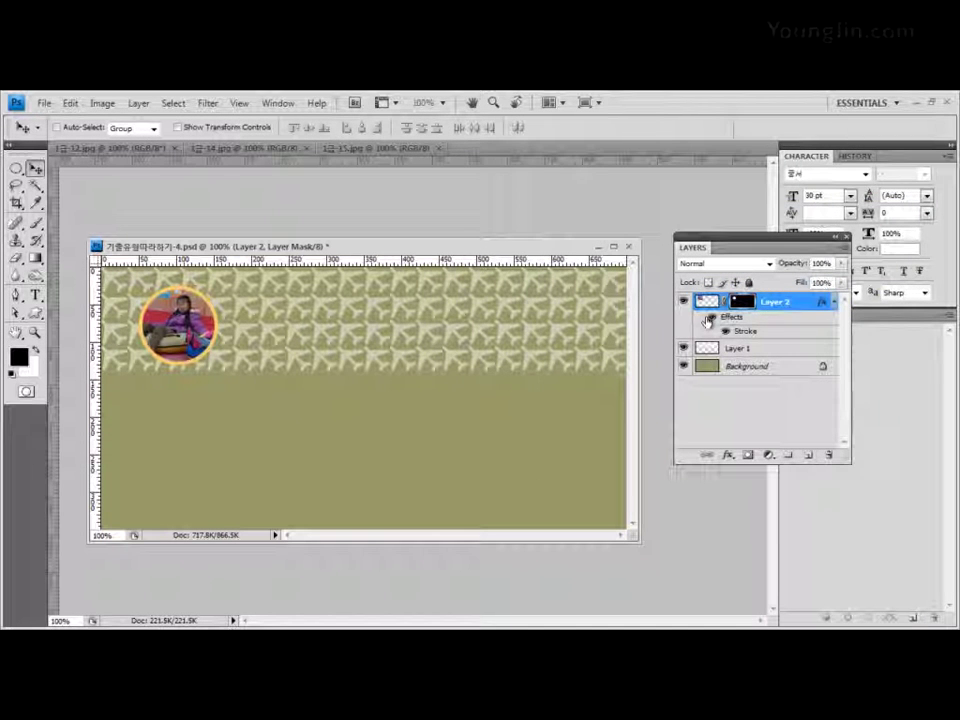
pyautogui.click(834, 302)
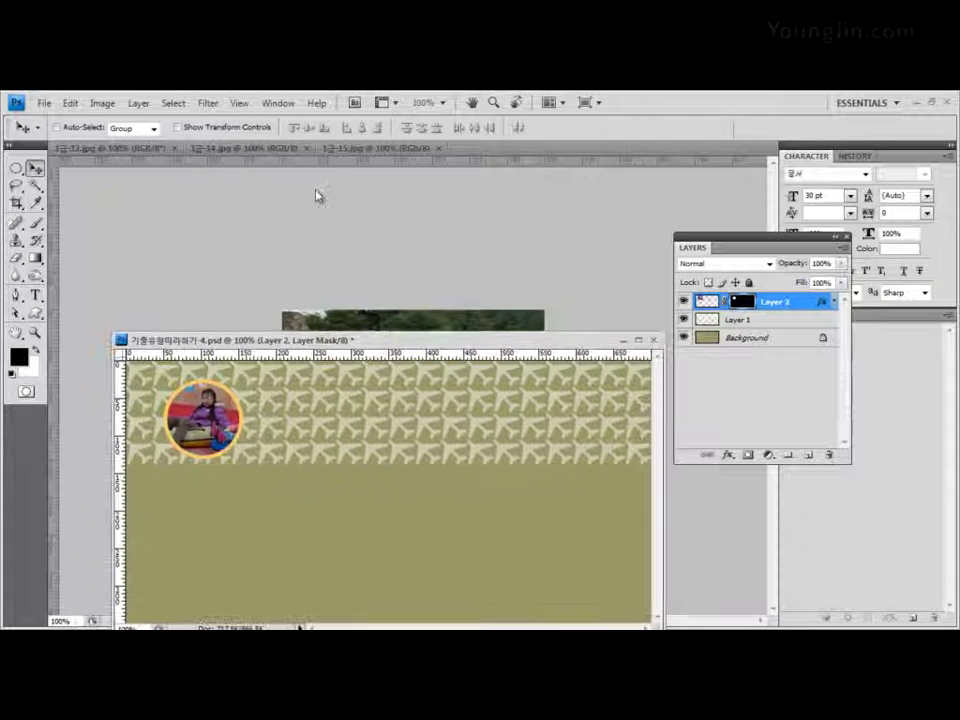
# - Copy the strawberry photo from 1급-14.jpg into the banner document as a new layer and close the source photo
pyautogui.click(279, 147)
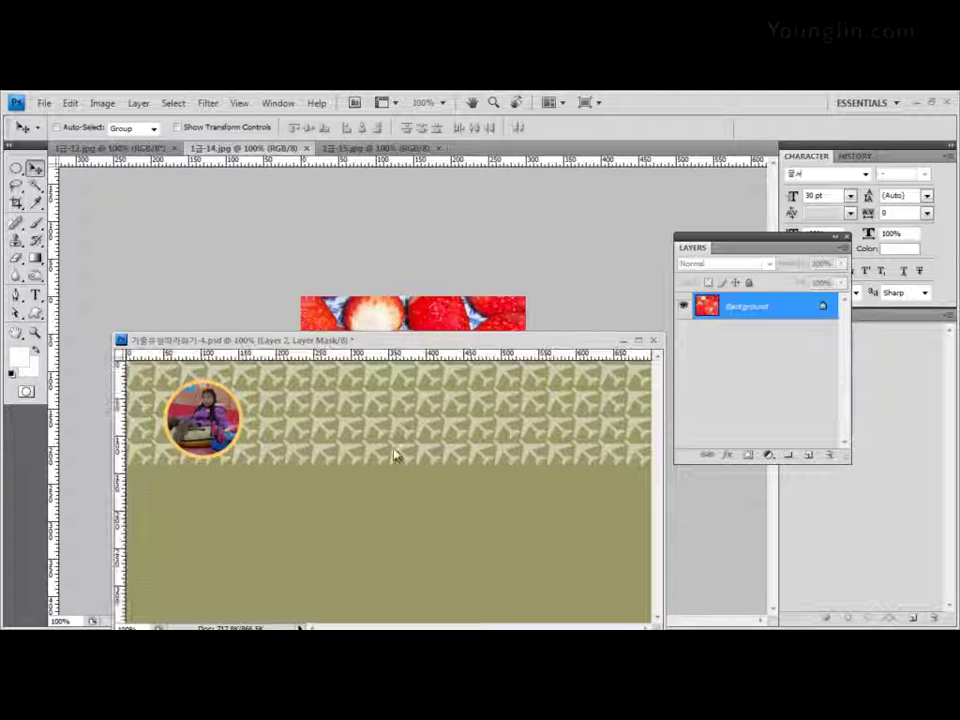
pyautogui.moveTo(420, 340); pyautogui.dragTo(415, 447)
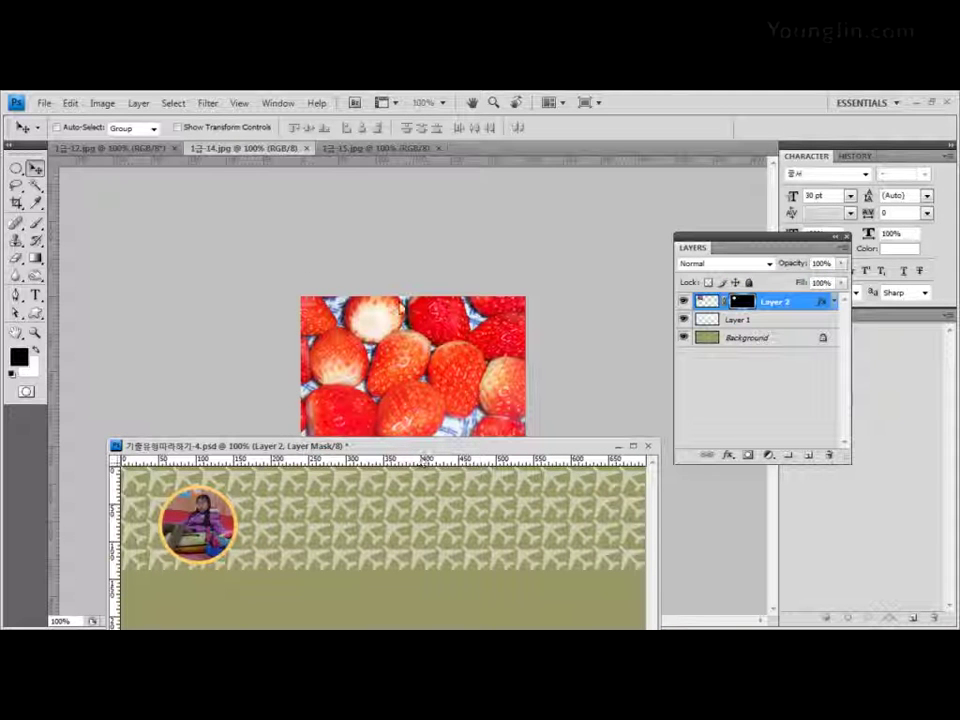
pyautogui.moveTo(463, 445); pyautogui.dragTo(439, 263)
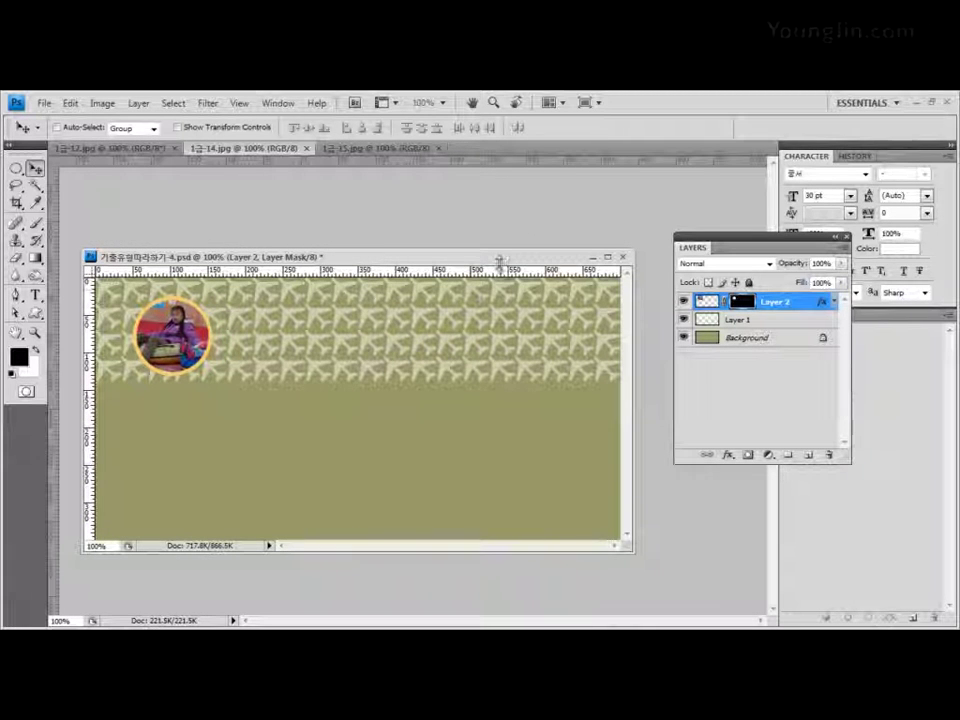
pyautogui.click(321, 258)
pyautogui.moveTo(240, 148); pyautogui.dragTo(515, 367)
pyautogui.moveTo(580, 473); pyautogui.dragTo(381, 352)
pyautogui.click(668, 340)
pyautogui.click(667, 339)
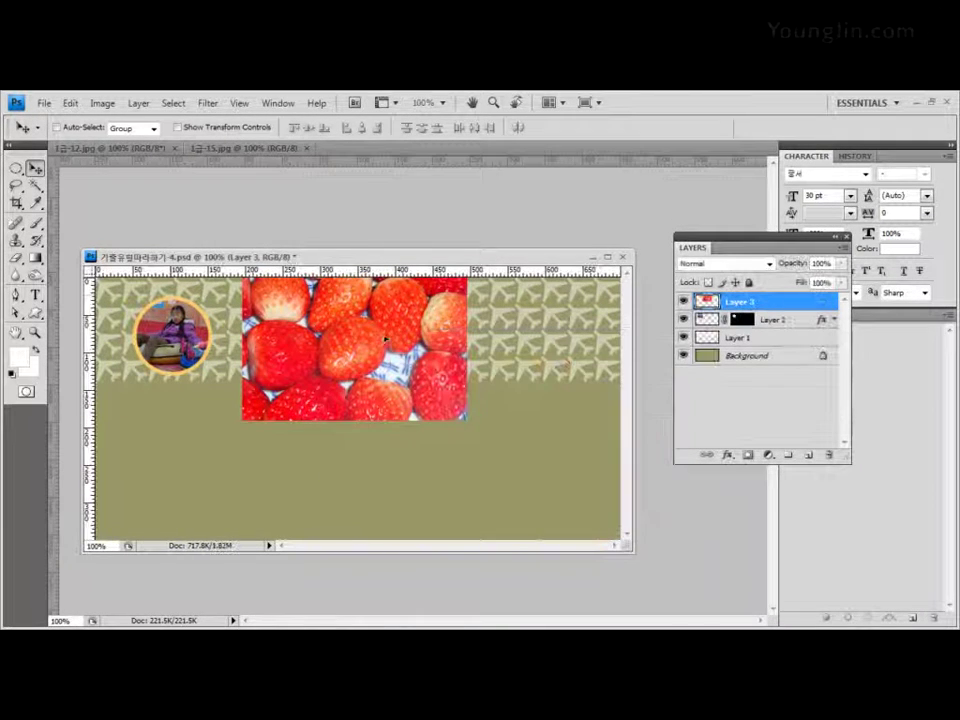
# - Move the strawberry photo to the right end of the airplane strip and scale it proportionally to 81.7%
pyautogui.moveTo(387, 338); pyautogui.dragTo(580, 338)
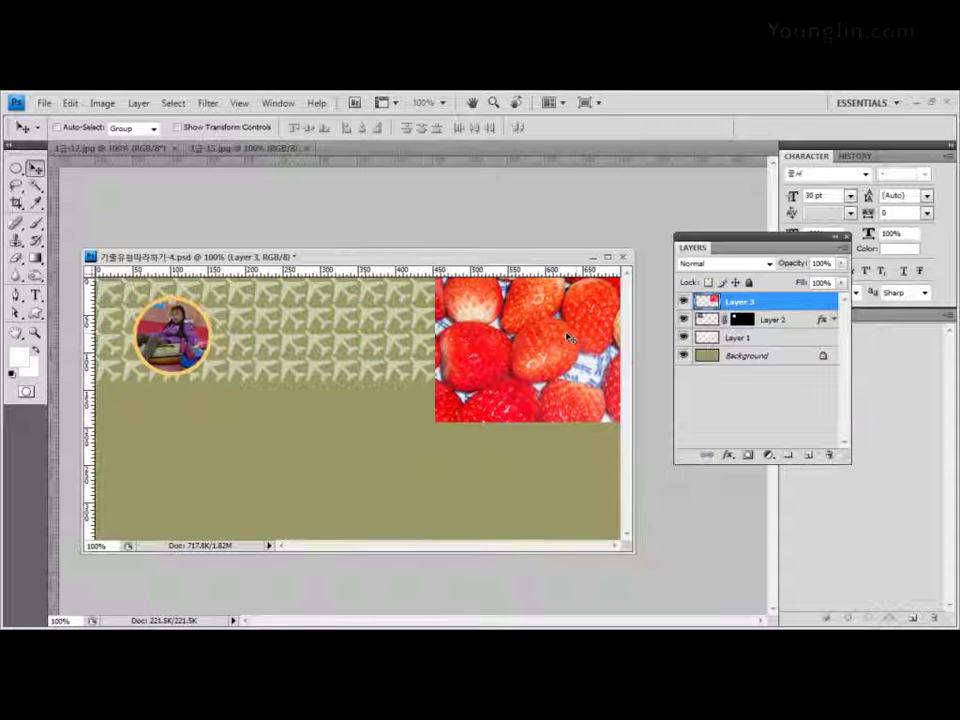
pyautogui.moveTo(559, 336); pyautogui.dragTo(538, 338)
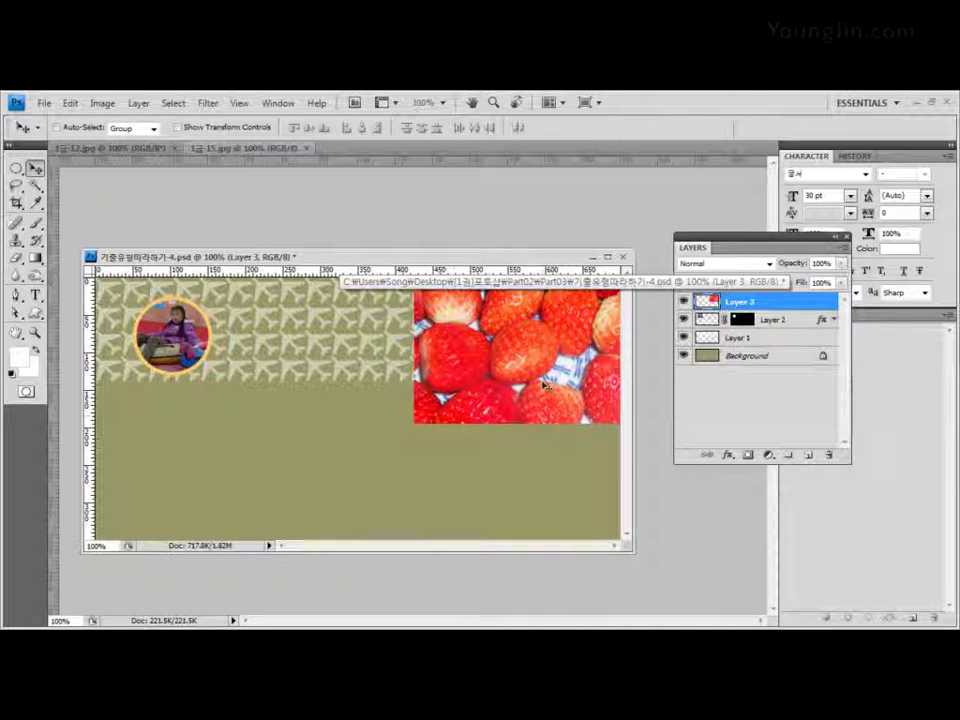
pyautogui.hotkey('ctrl', 't')
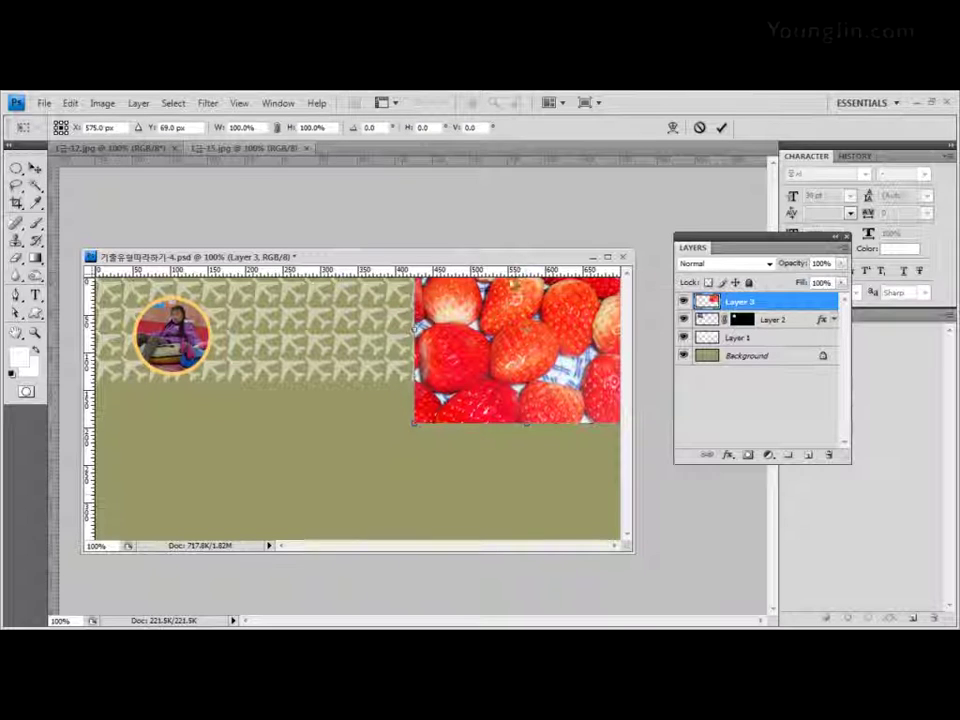
pyautogui.moveTo(414, 425); pyautogui.dragTo(452, 389)
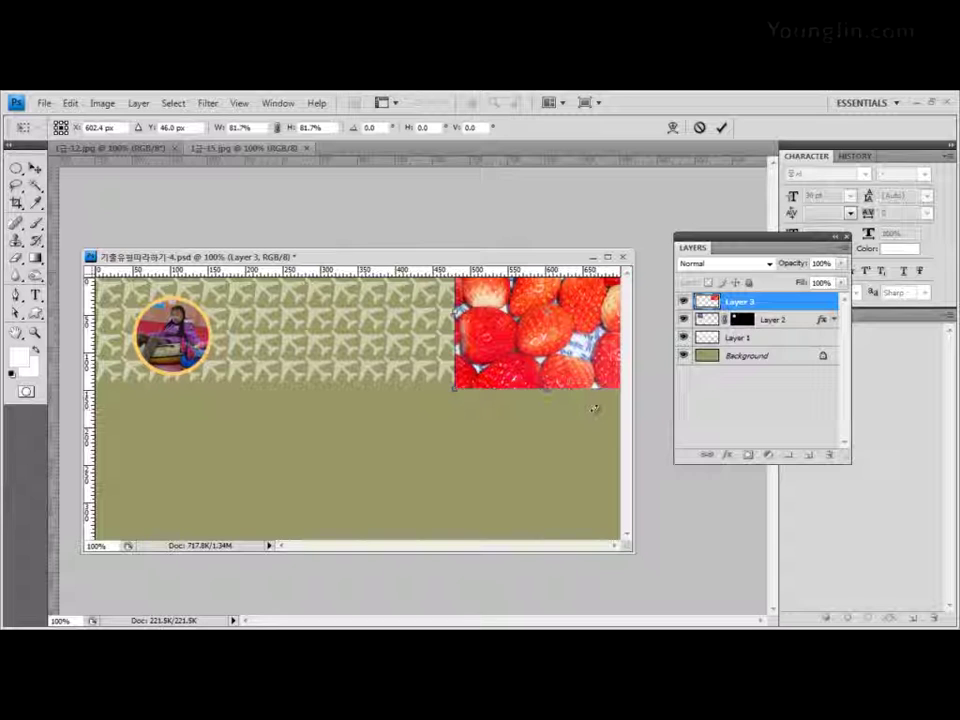
pyautogui.press('Return')
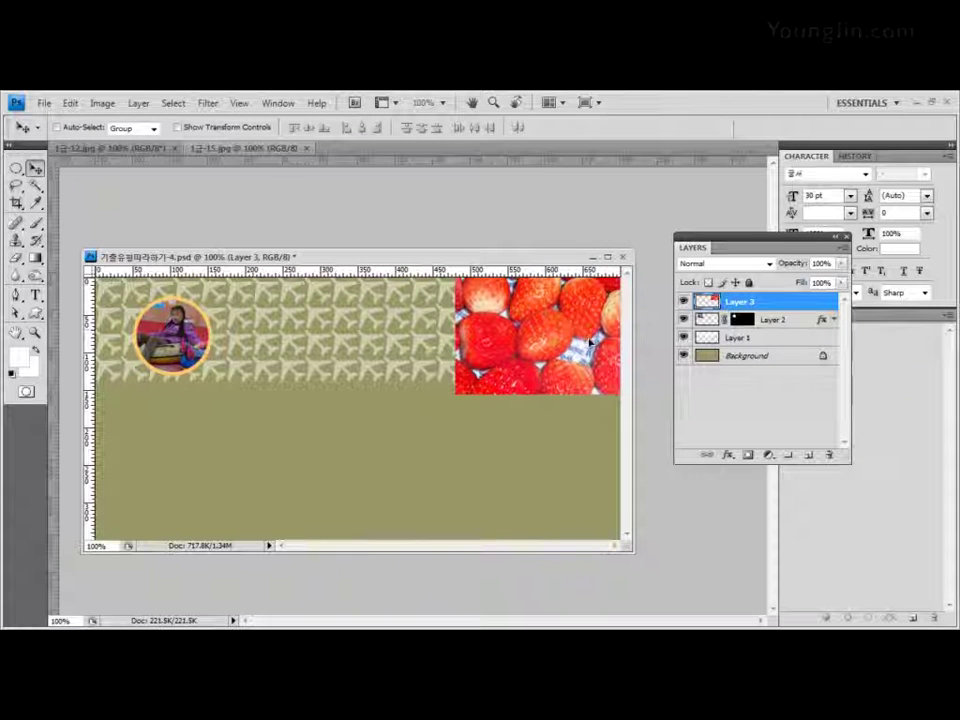
# - Shift the strawberry photo down and left, then scale it proportionally by 73.7% toward the banner's right edge
pyautogui.hotkey('shift', 'Down')
pyautogui.hotkey('shift', 'Down')
pyautogui.moveTo(591, 353); pyautogui.dragTo(573, 375)
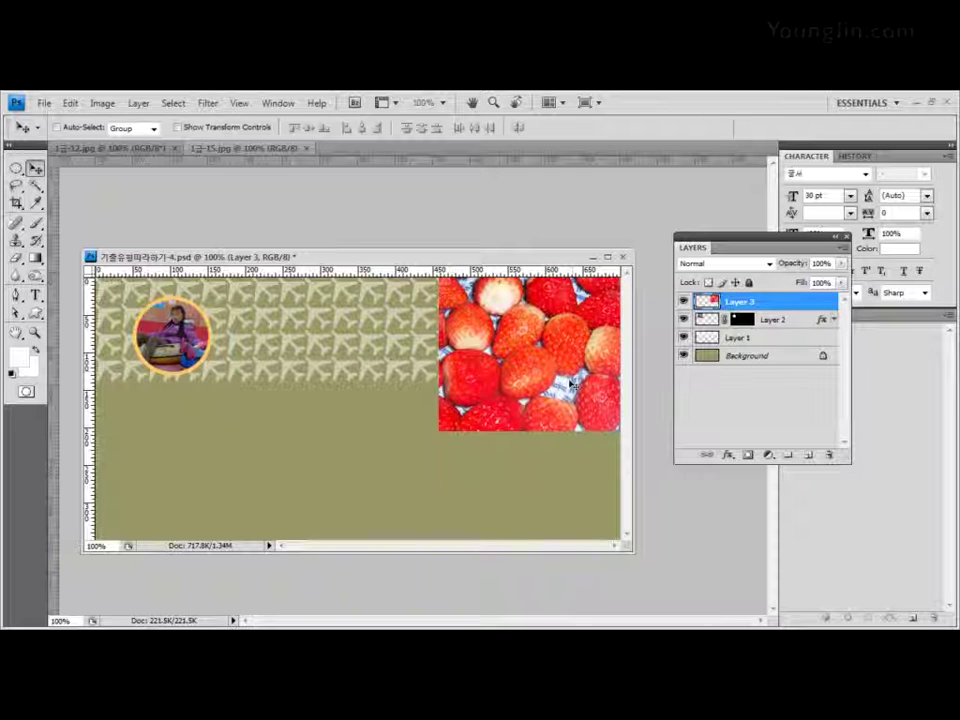
pyautogui.hotkey('ctrl', 't')
pyautogui.moveTo(439, 431); pyautogui.dragTo(479, 384)
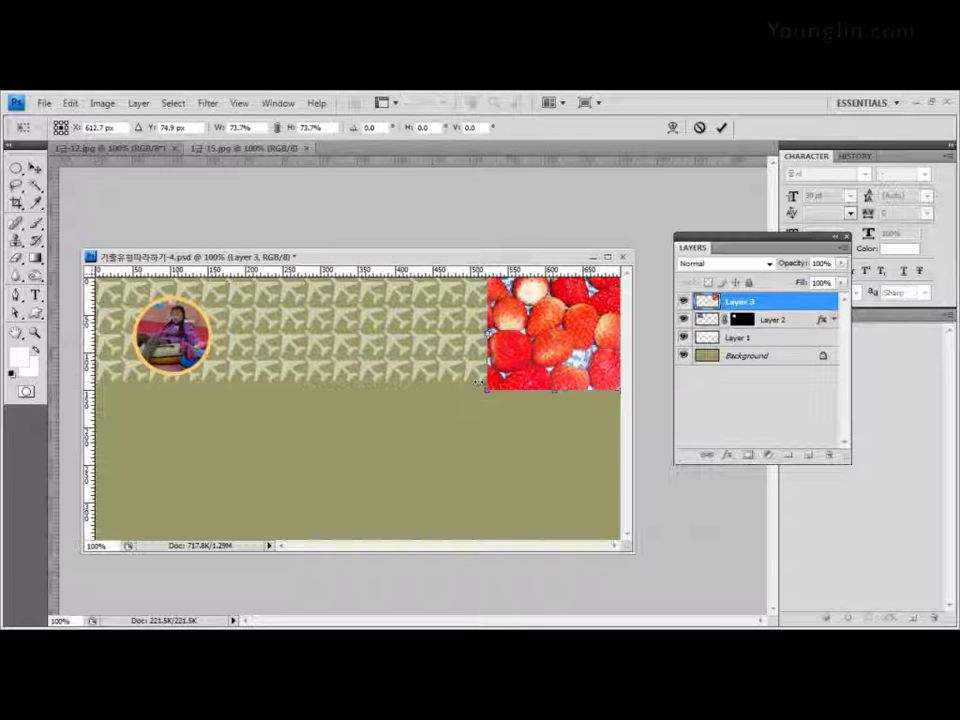
pyautogui.press('Return')
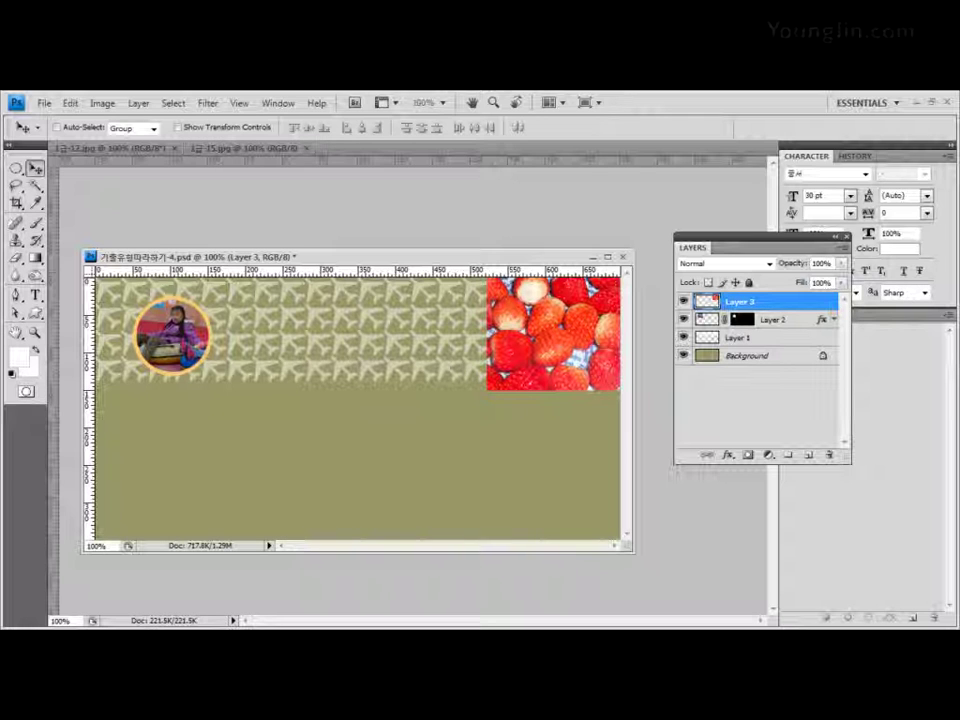
# - Add a layer mask to Layer 3 and set the Gradient tool to the Black, White preset
pyautogui.click(40, 258)
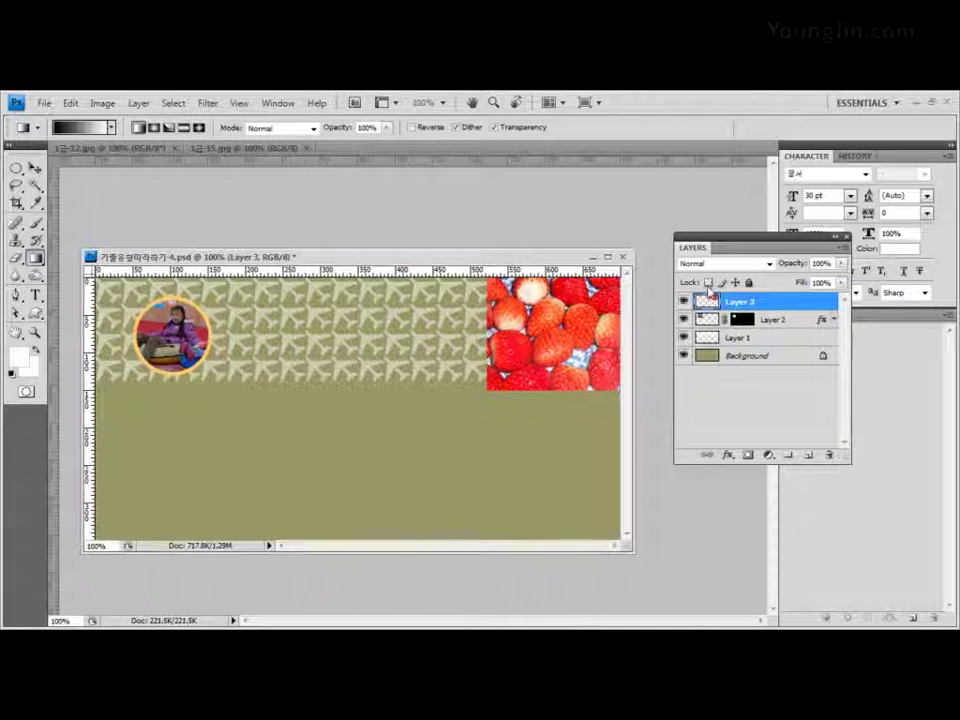
pyautogui.click(748, 457)
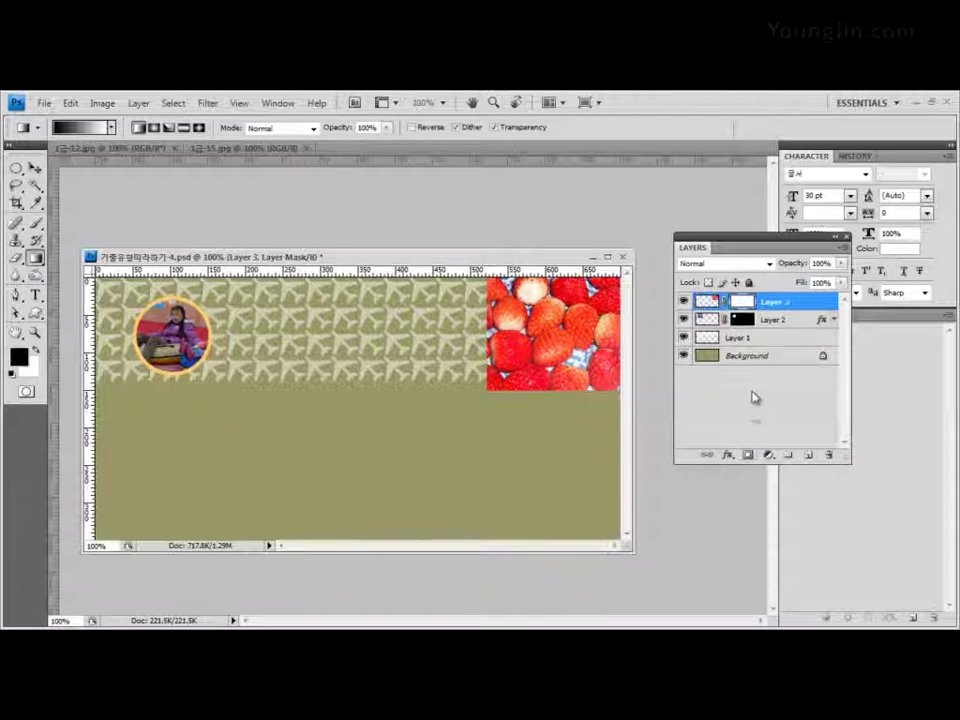
pyautogui.click(111, 127)
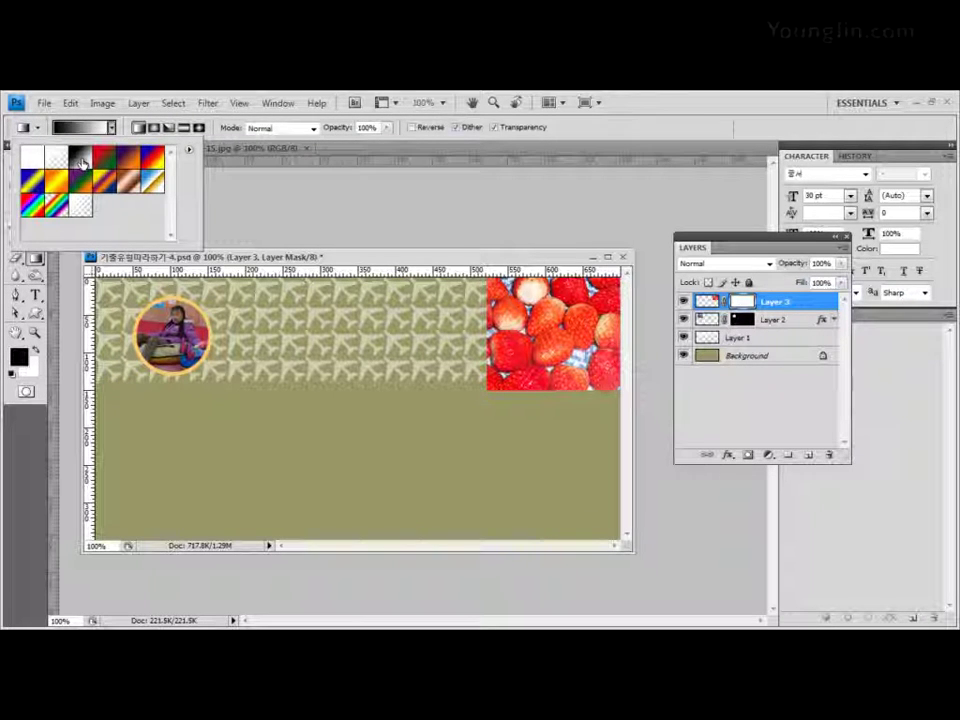
pyautogui.click(100, 127)
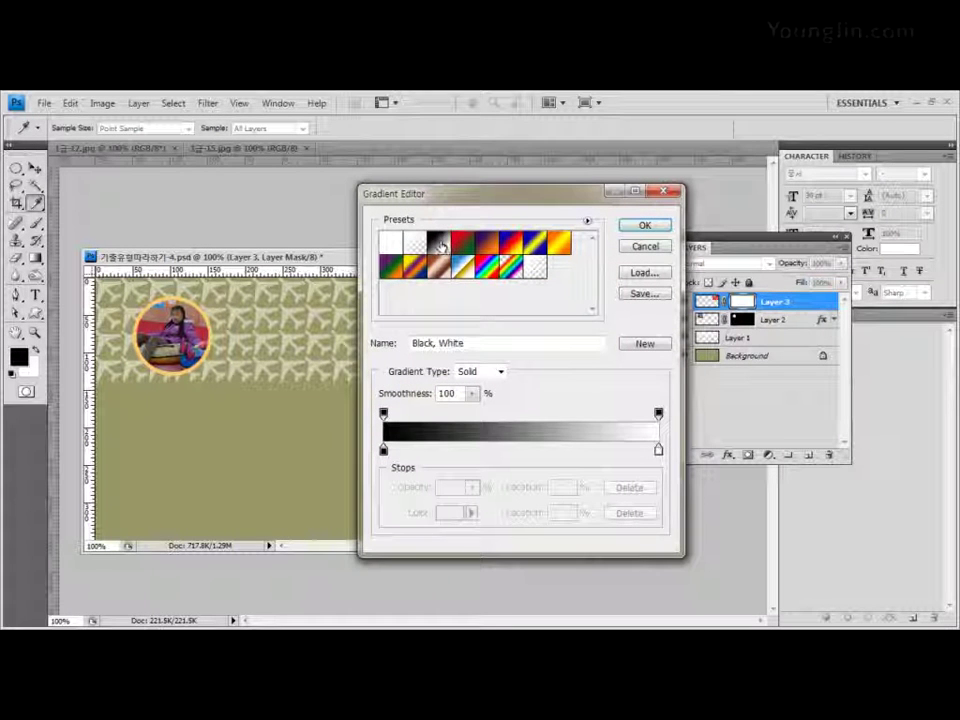
pyautogui.click(665, 231)
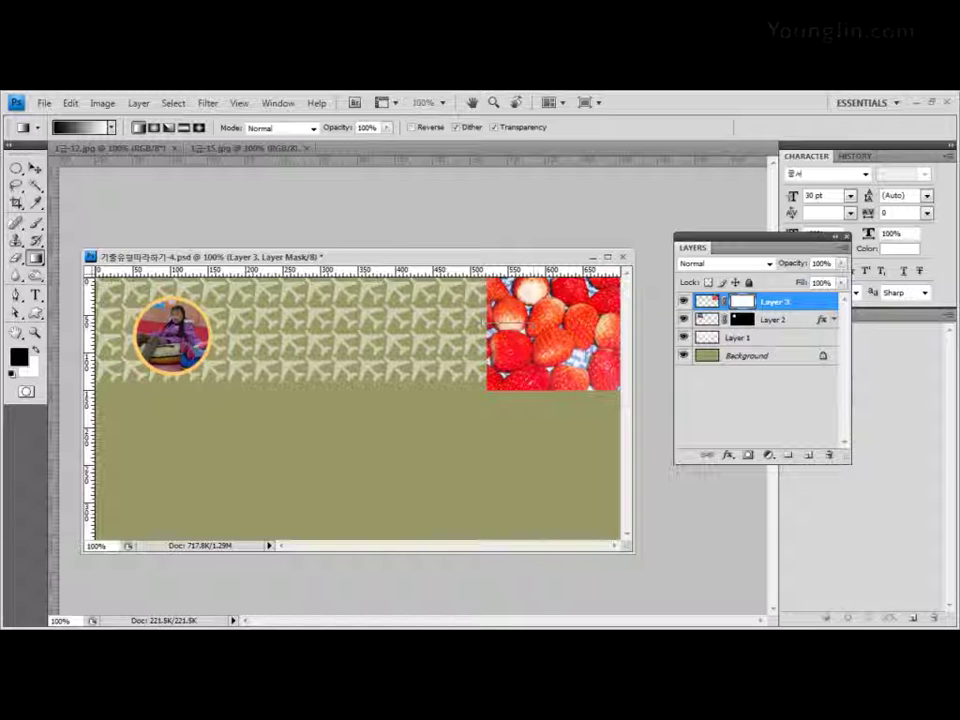
# - Try short horizontal gradients from the strawberry photo's left edge on its mask, reverting each one to the plain mask
pyautogui.moveTo(490, 330); pyautogui.dragTo(525, 330)
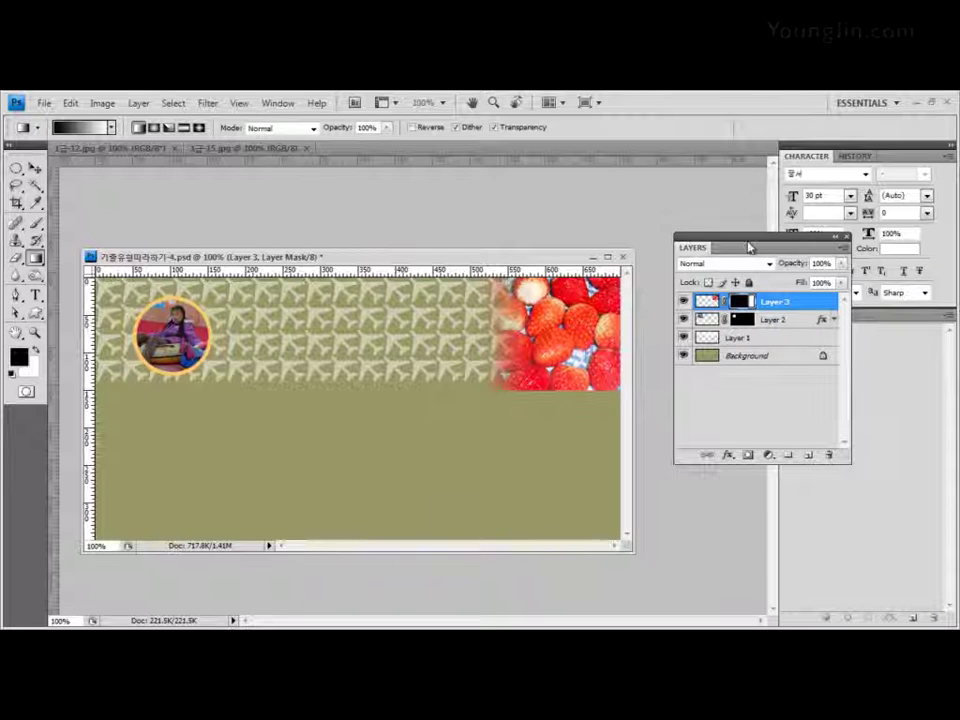
pyautogui.moveTo(750, 247); pyautogui.dragTo(800, 267)
pyautogui.click(856, 156)
pyautogui.click(850, 350)
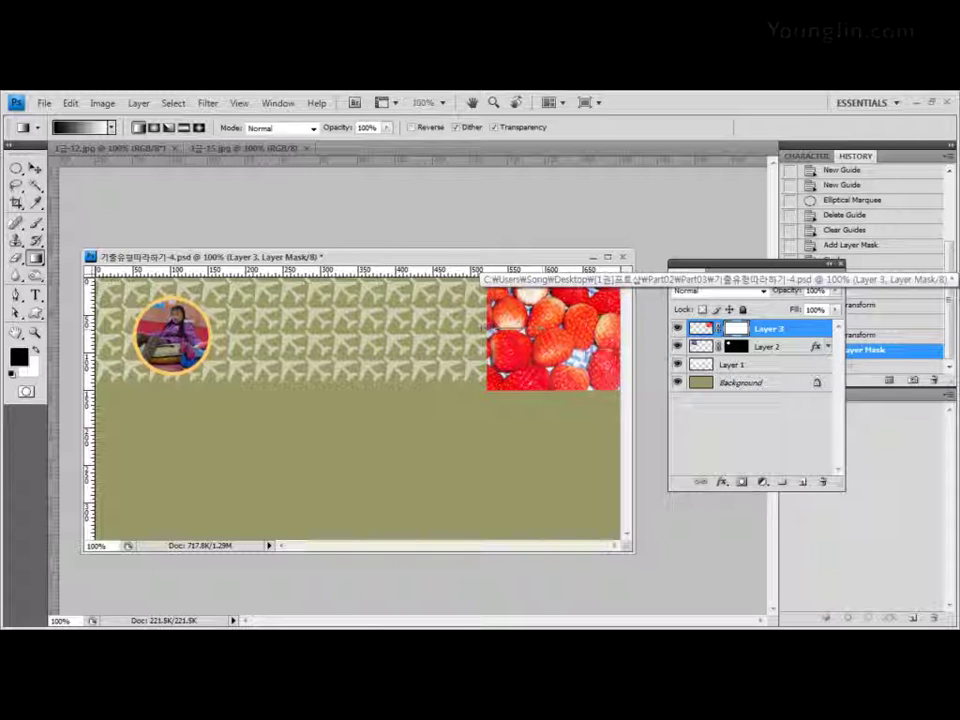
pyautogui.moveTo(490, 335); pyautogui.dragTo(530, 335)
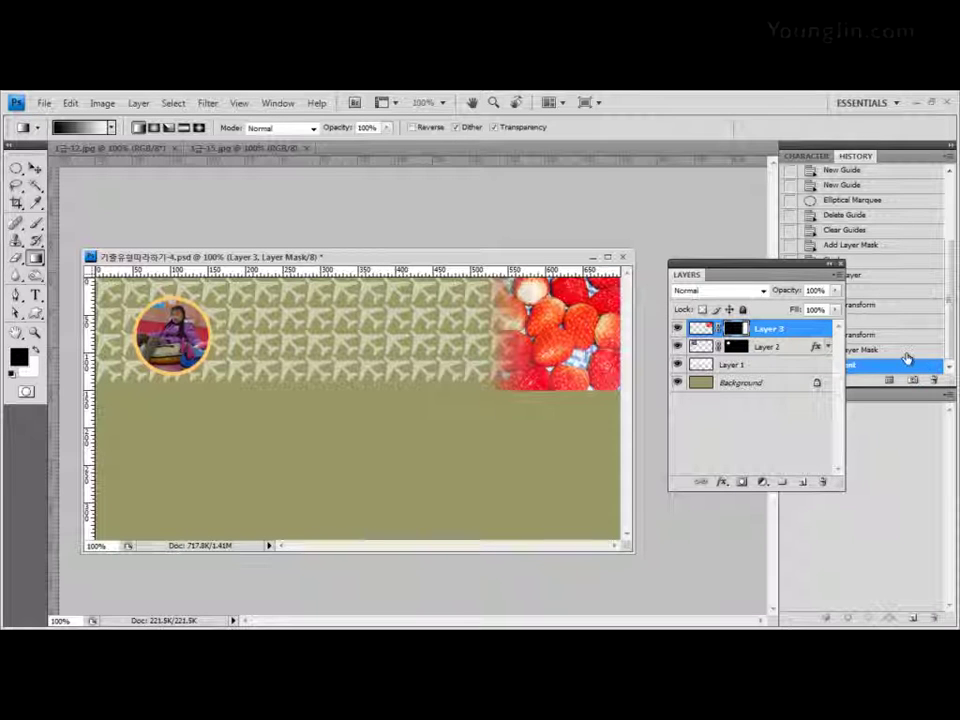
pyautogui.hotkey('ctrl', 'z')
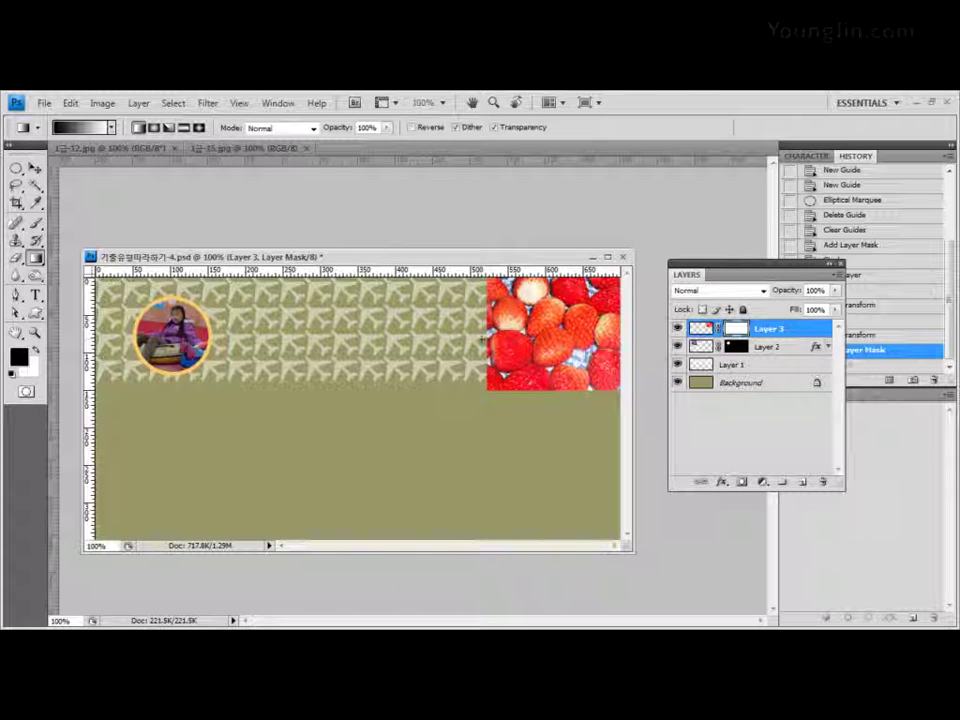
# - Draw a longer horizontal black-to-white gradient on Layer 3's mask to fade the strawberry photo's left side into the airplane strip
pyautogui.moveTo(490, 335); pyautogui.dragTo(568, 335)
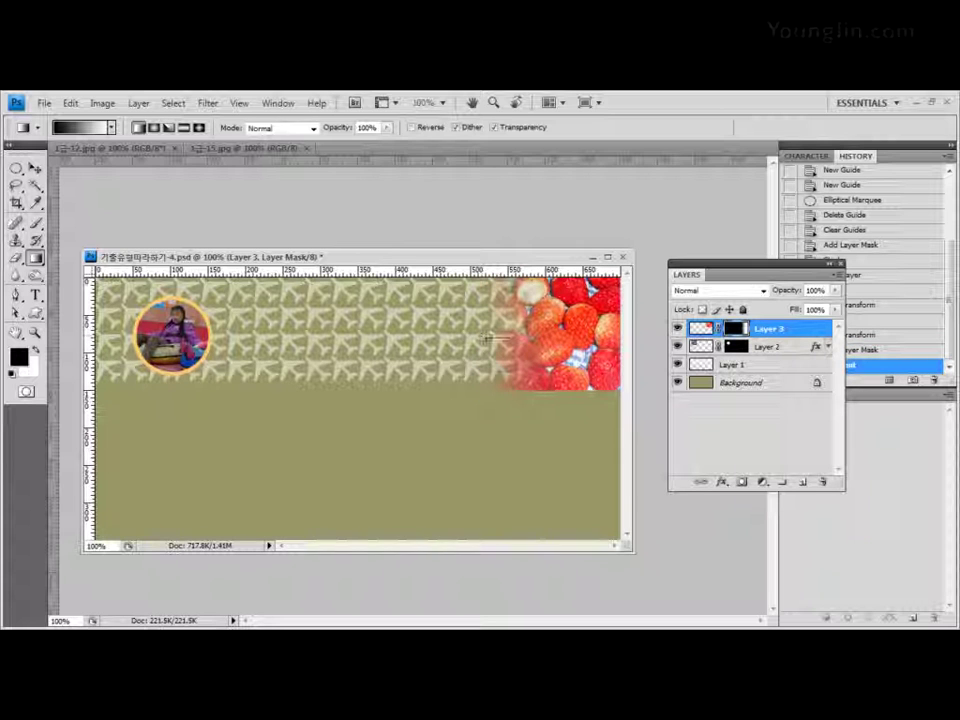
pyautogui.moveTo(530, 328); pyautogui.dragTo(530, 330)
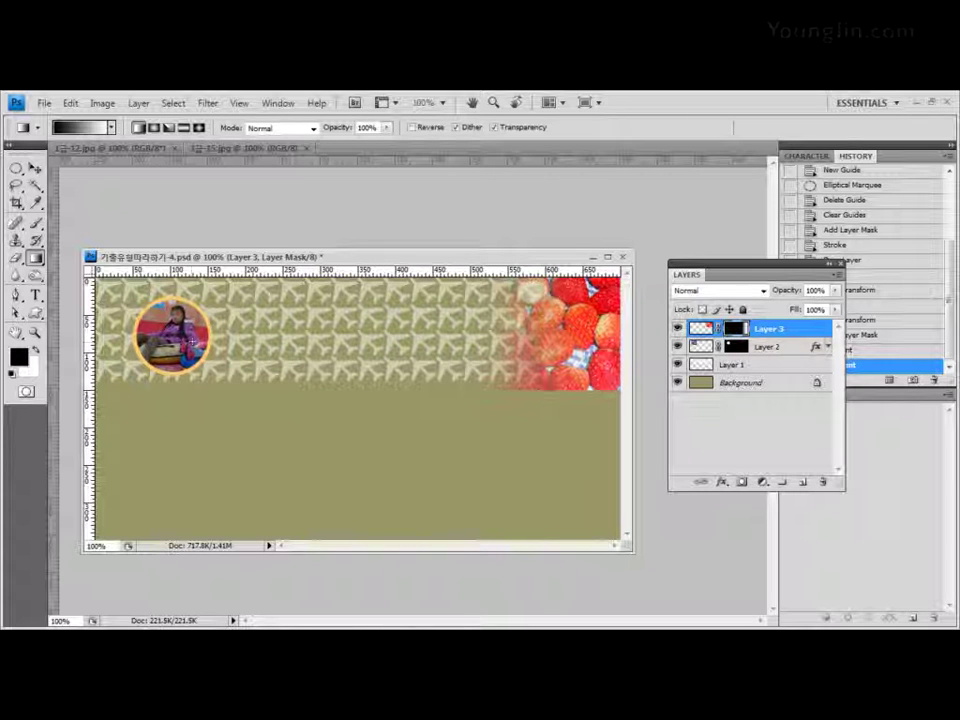
pyautogui.press('v')
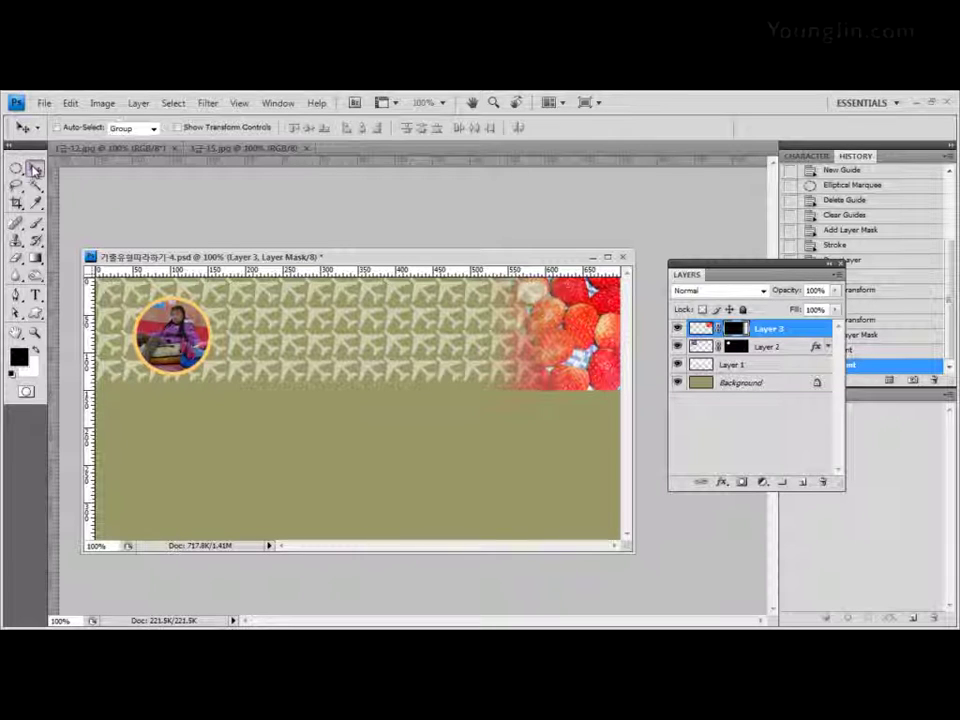
# - Try scaling Layer 2's circular photo together with its linked mask to 88.6%
pyautogui.click(780, 348)
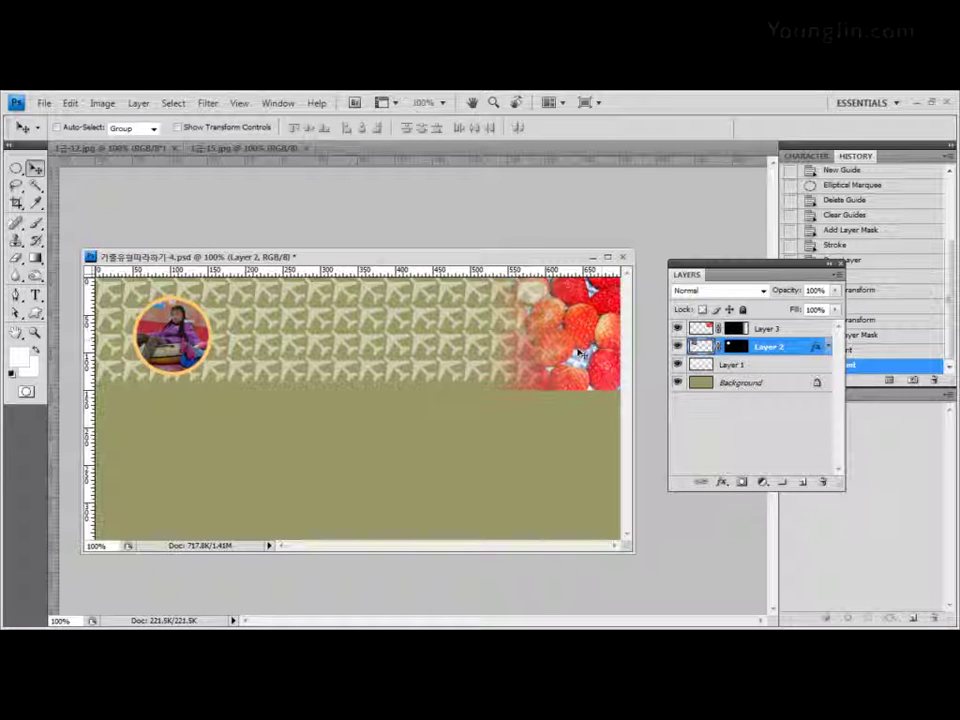
pyautogui.hotkey('ctrl', 't')
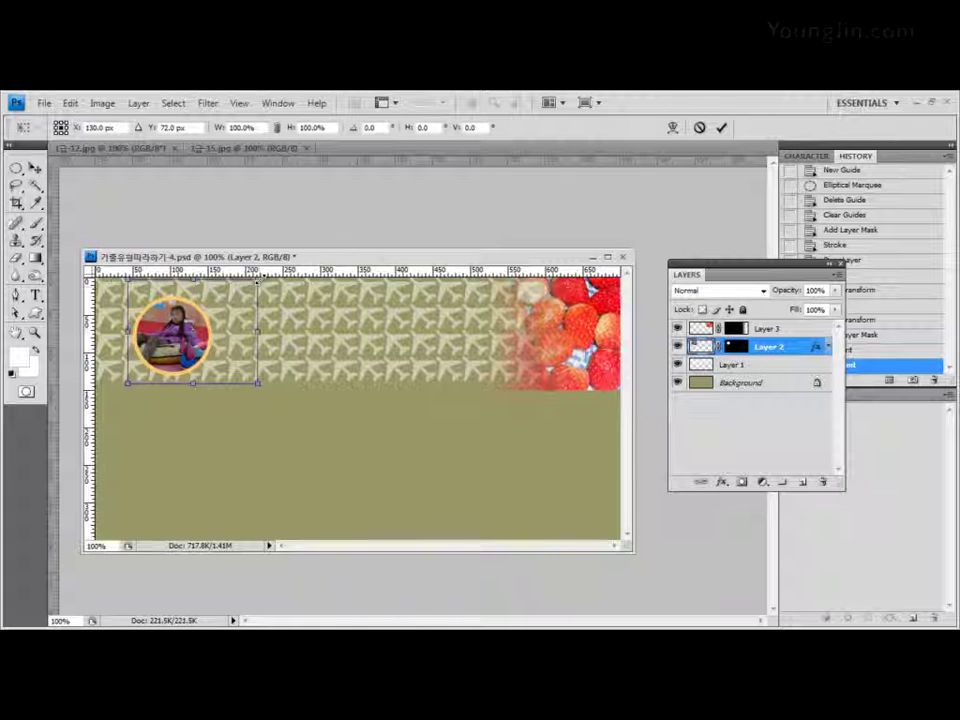
pyautogui.moveTo(262, 287); pyautogui.dragTo(244, 290)
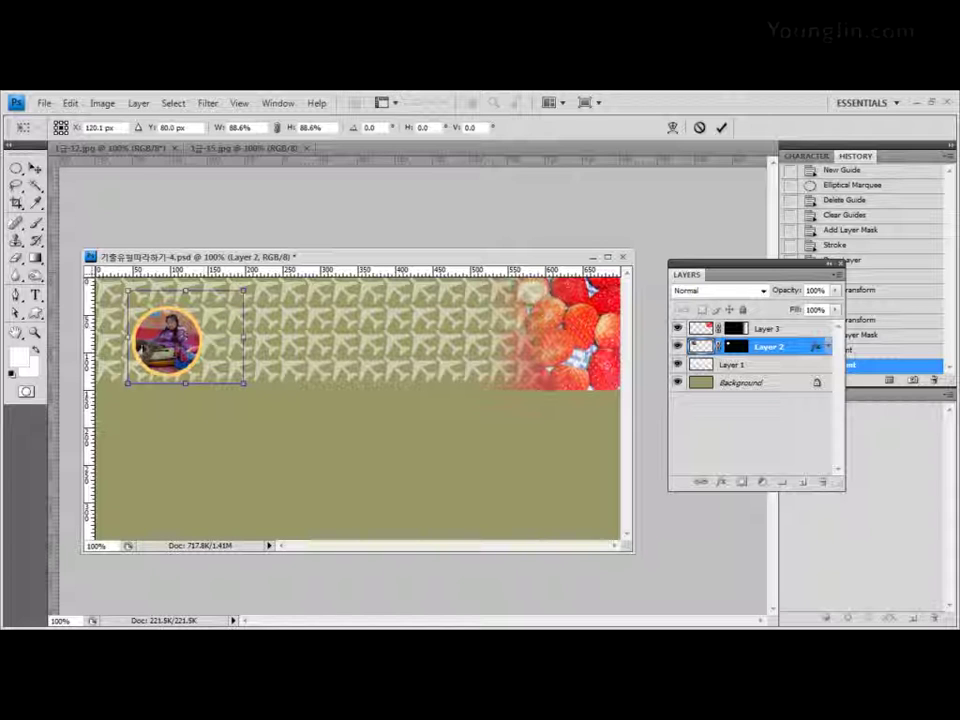
pyautogui.press('Return')
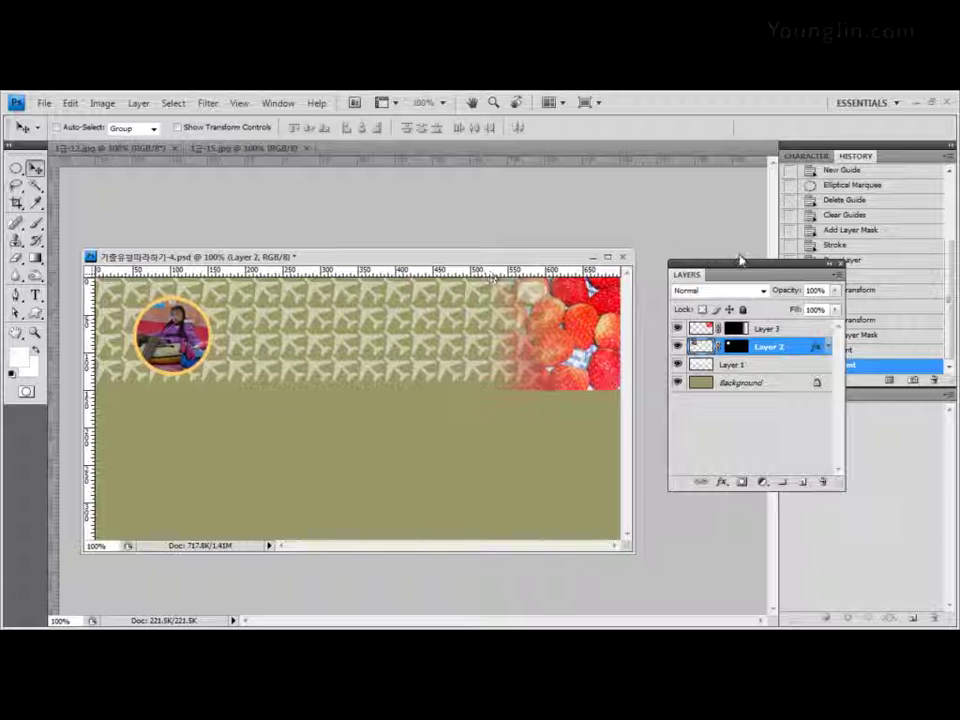
# - Unlink Layer 2's mask, then scale the photo alone to 85.7% and reposition it inside the circle at about X 105.5, Y 74 px
pyautogui.click(717, 346)
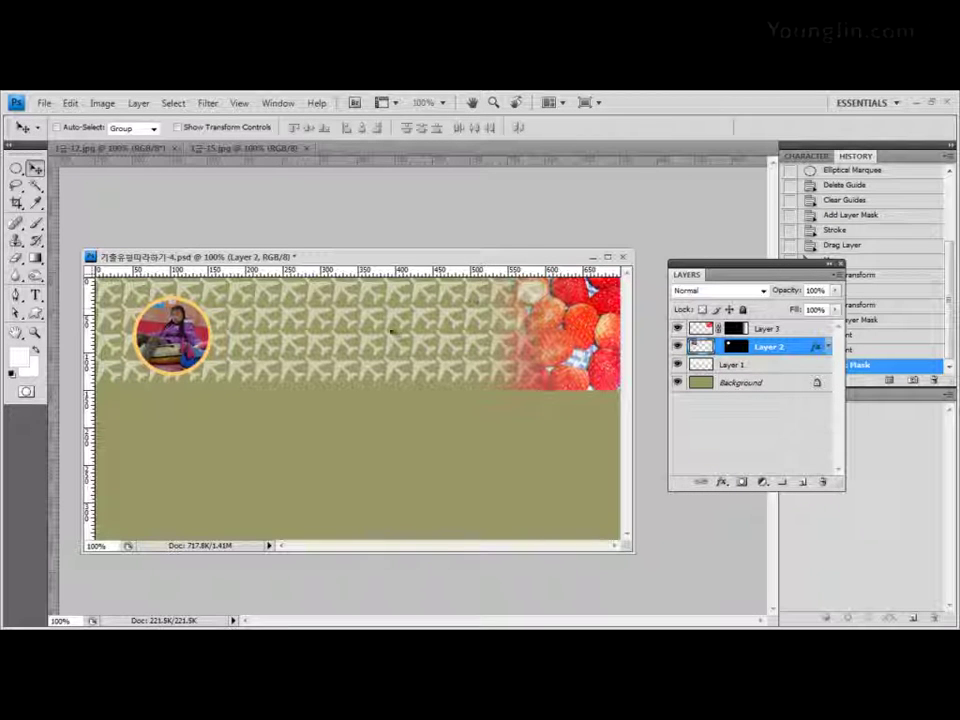
pyautogui.hotkey('ctrl', 't')
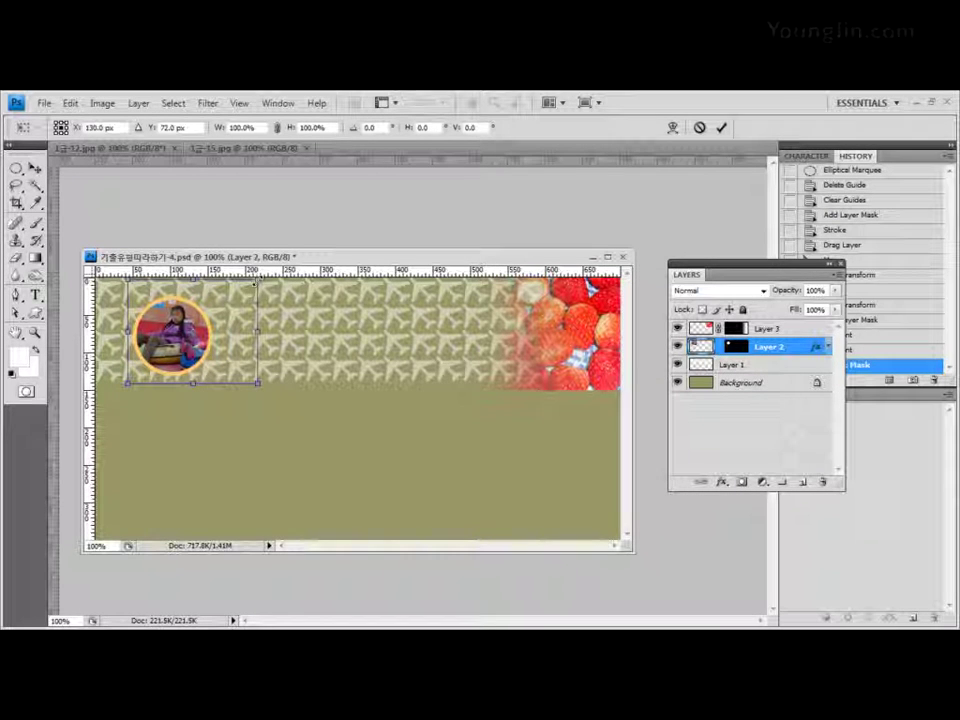
pyautogui.moveTo(258, 283); pyautogui.dragTo(238, 294)
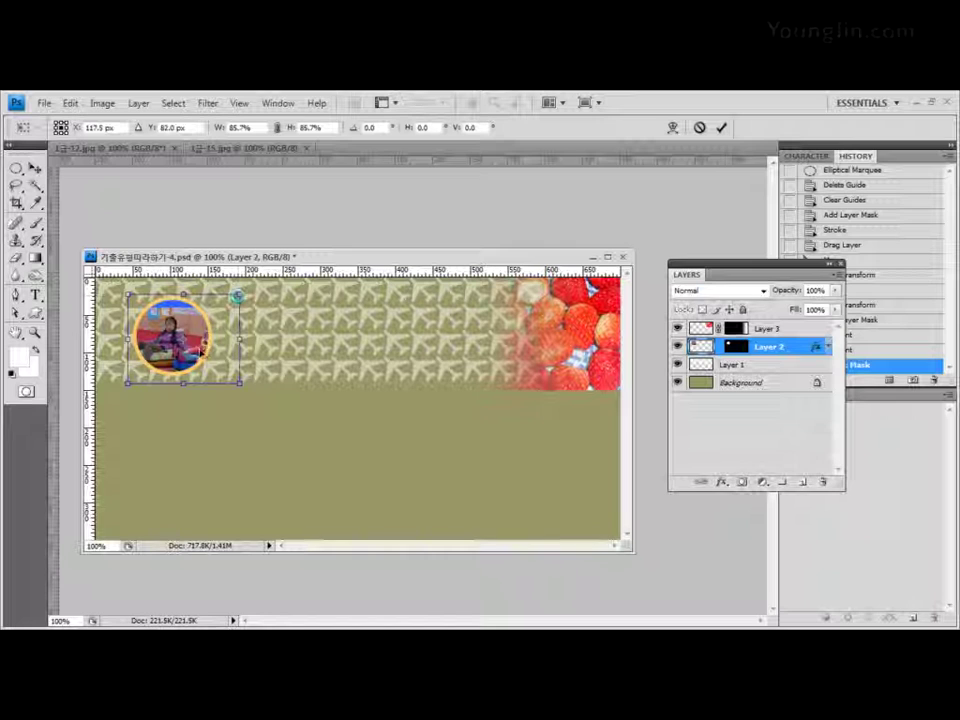
pyautogui.moveTo(197, 347); pyautogui.dragTo(188, 337)
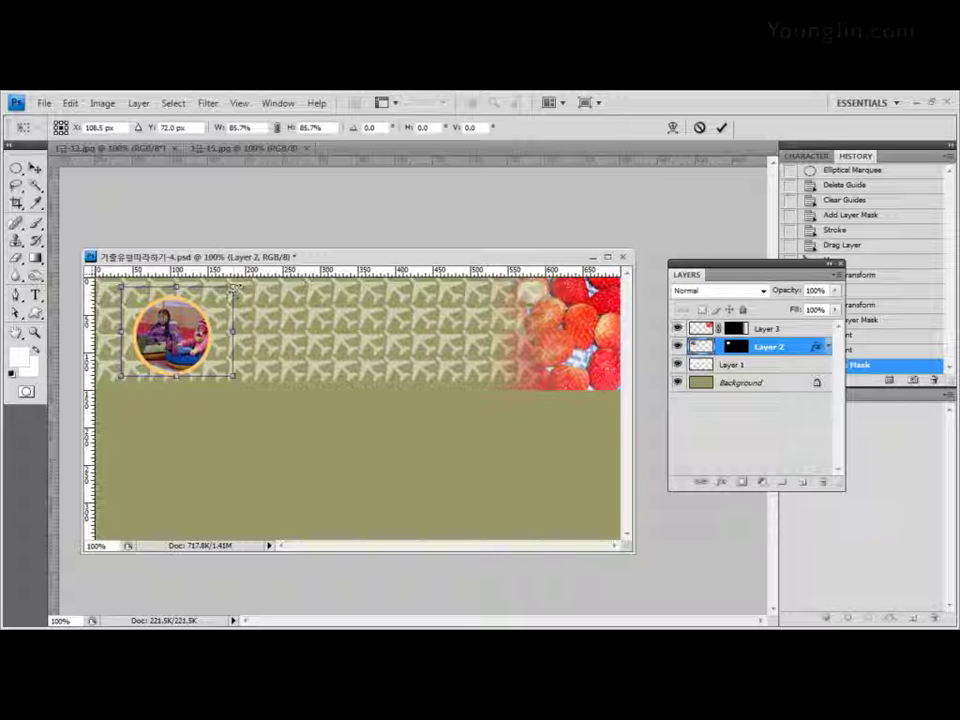
pyautogui.moveTo(187, 337); pyautogui.dragTo(184, 339)
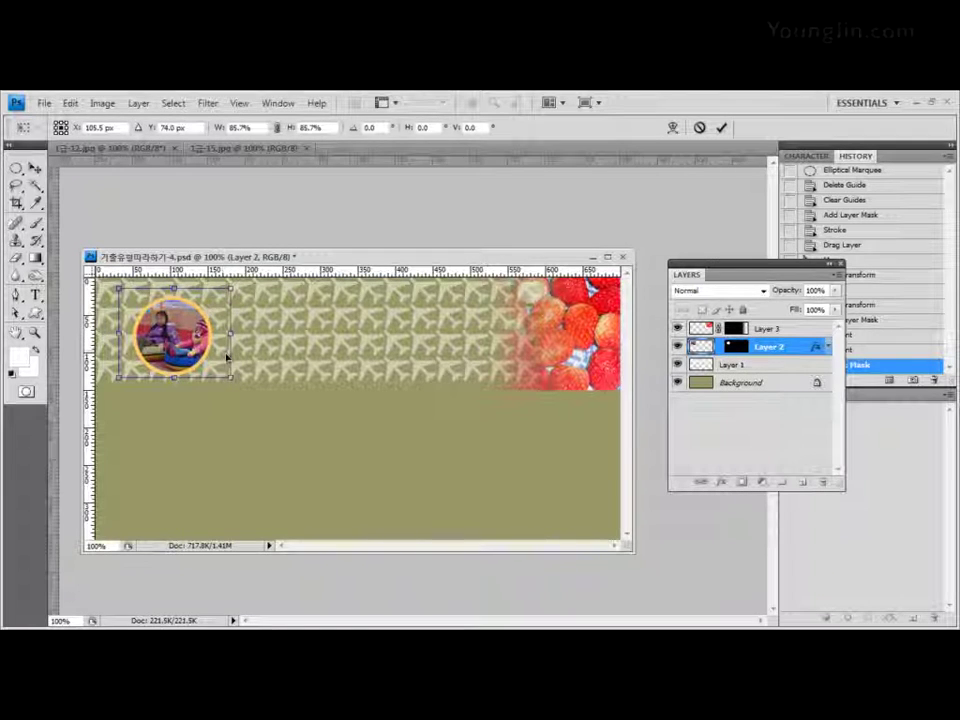
pyautogui.press('Return')
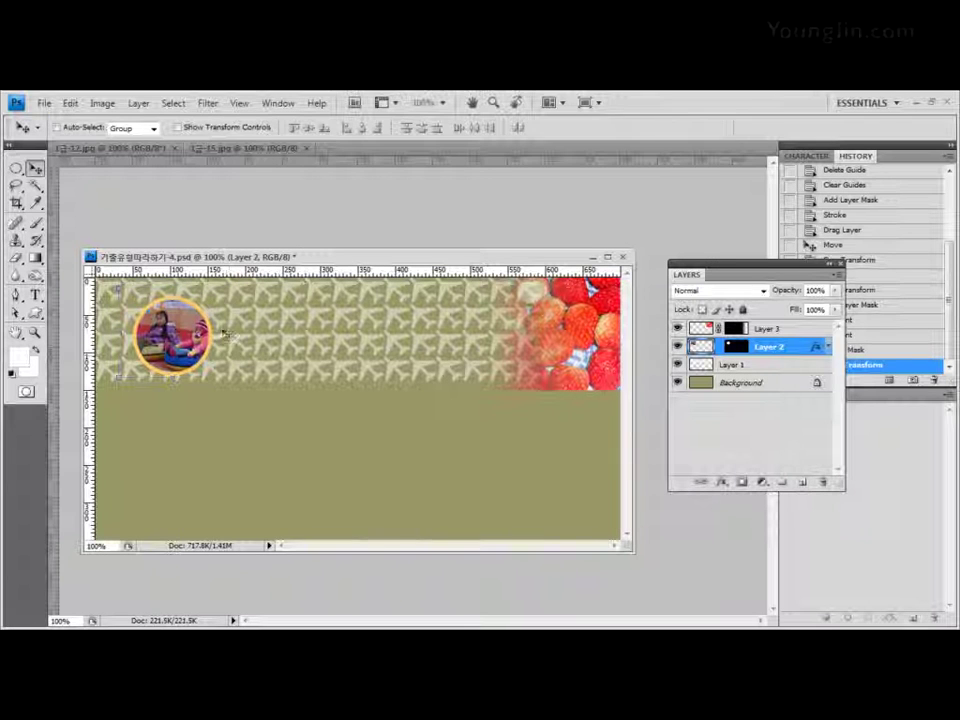
# - Relink Layer 2's mask to its photo and set Layer 3's opacity to 80%
pyautogui.click(718, 346)
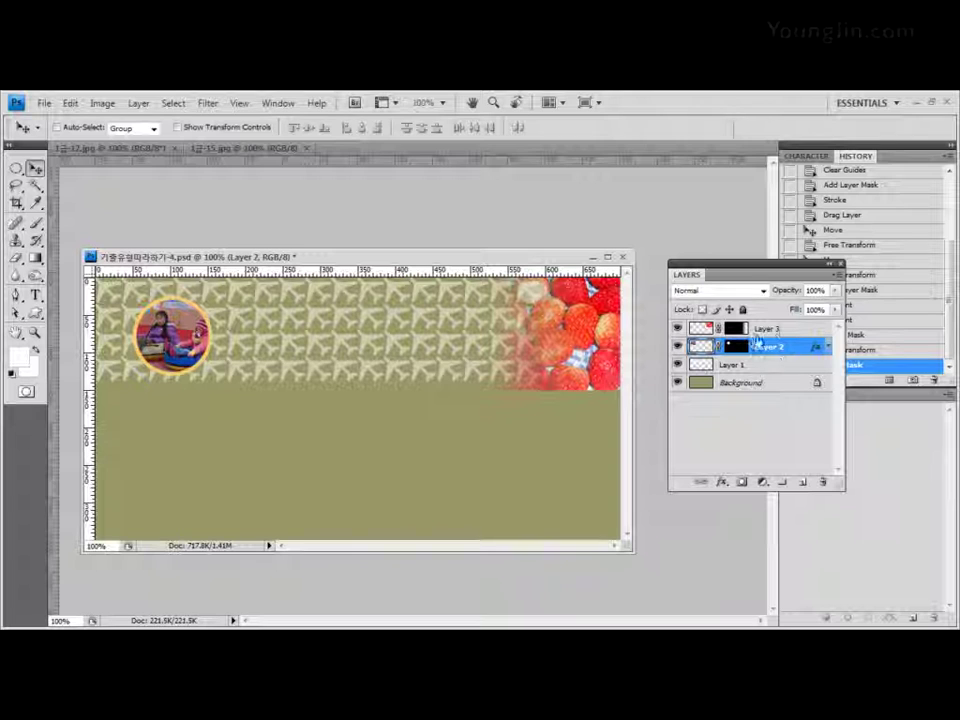
pyautogui.click(777, 330)
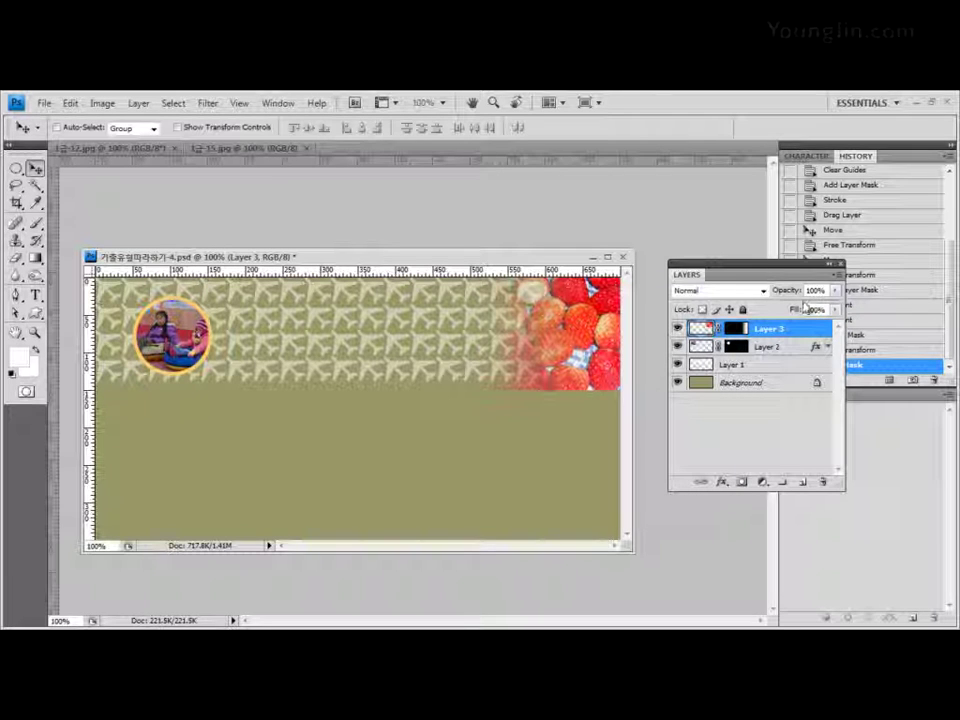
pyautogui.moveTo(788, 290); pyautogui.dragTo(767, 292)
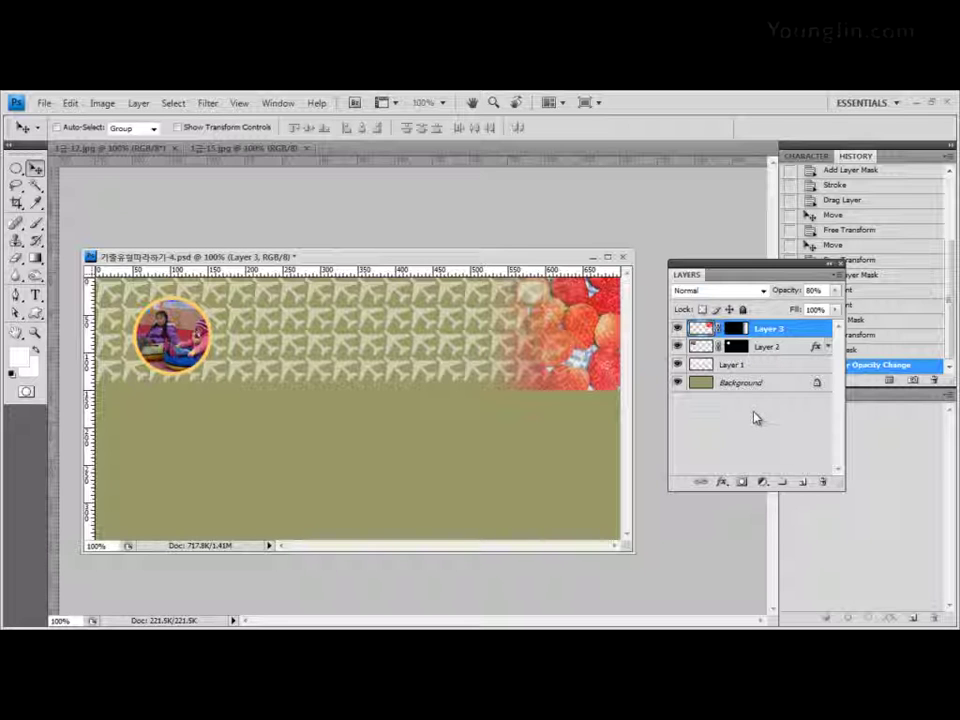
# - Set the Pen tool to draw shape layers with the fill colour #663333
pyautogui.click(16, 294)
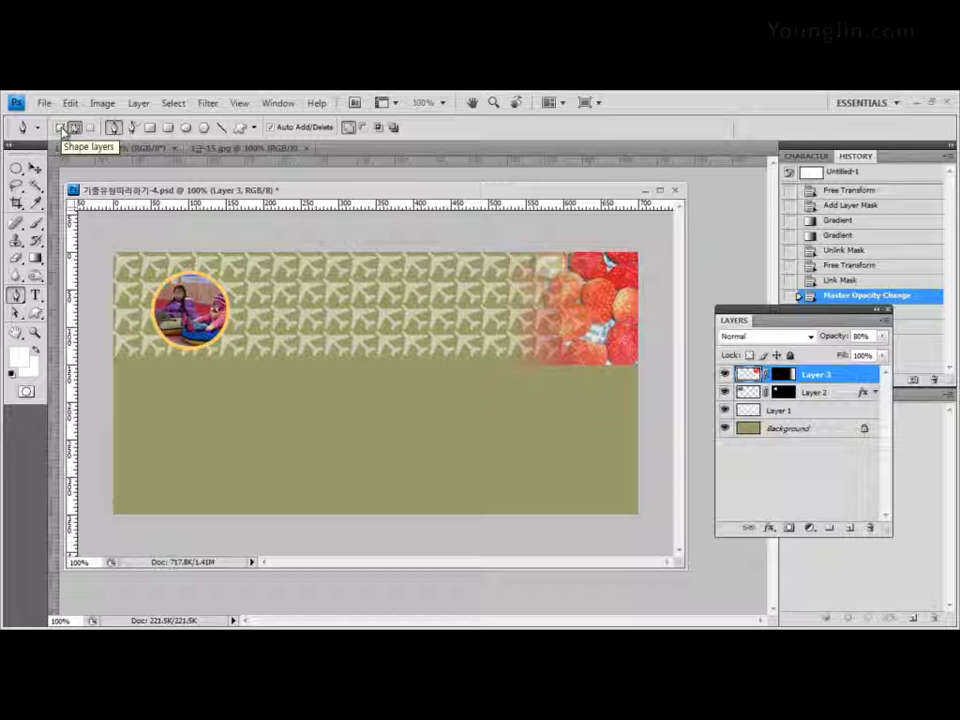
pyautogui.click(62, 130)
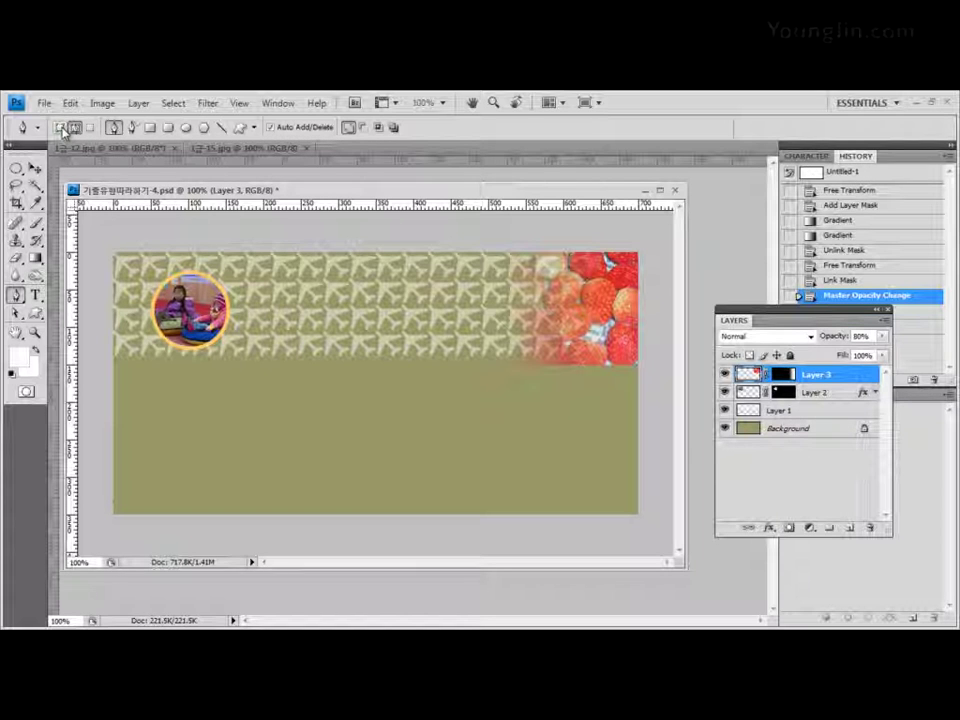
pyautogui.click(61, 129)
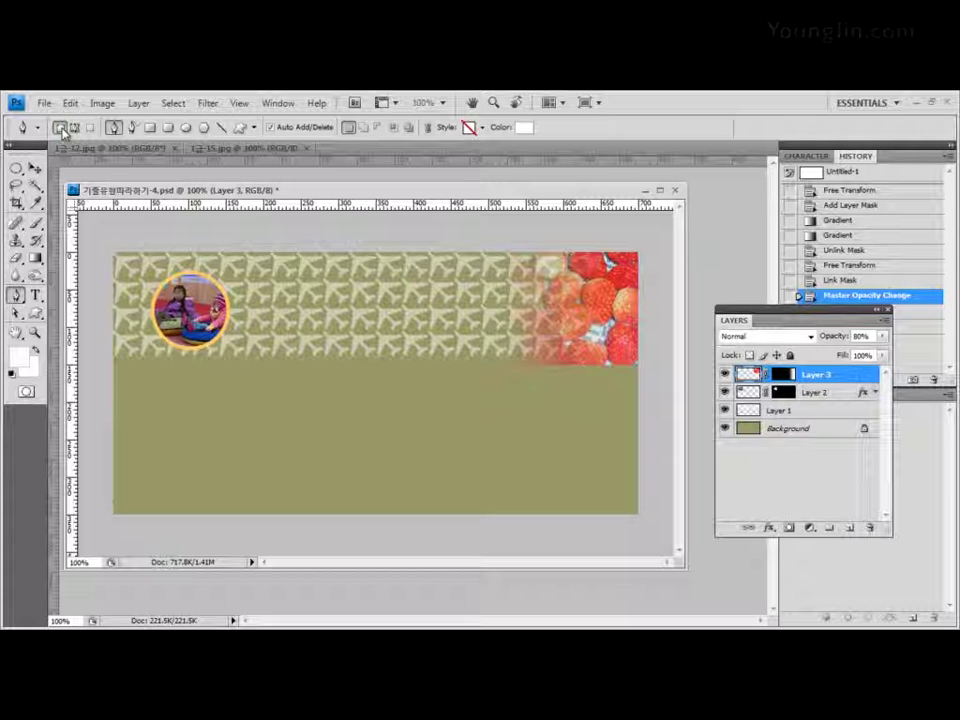
pyautogui.click(524, 127)
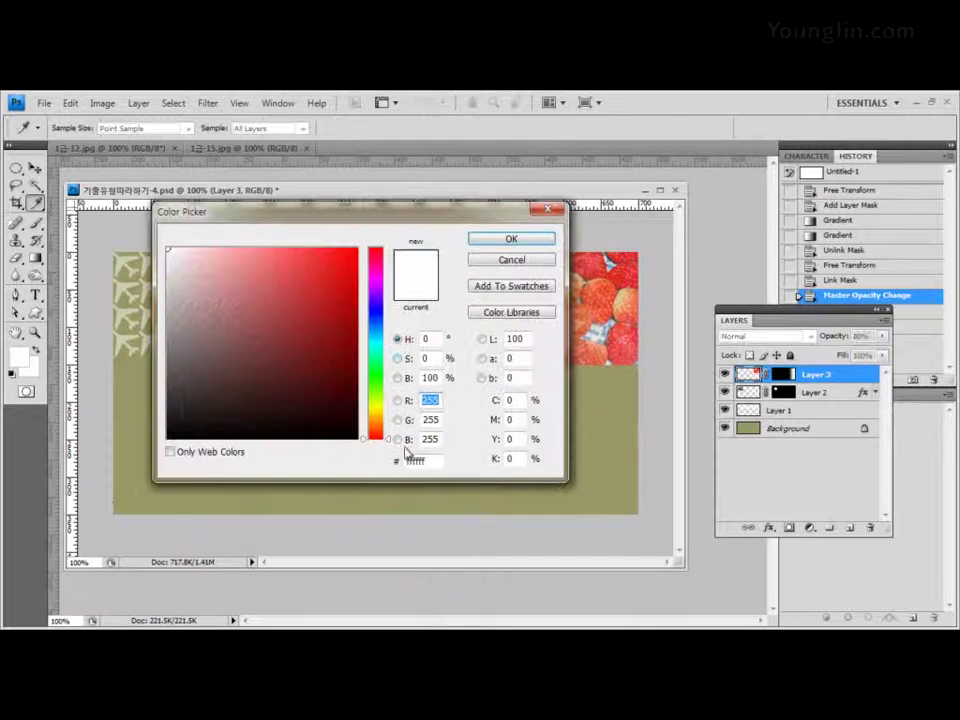
pyautogui.write('663333')
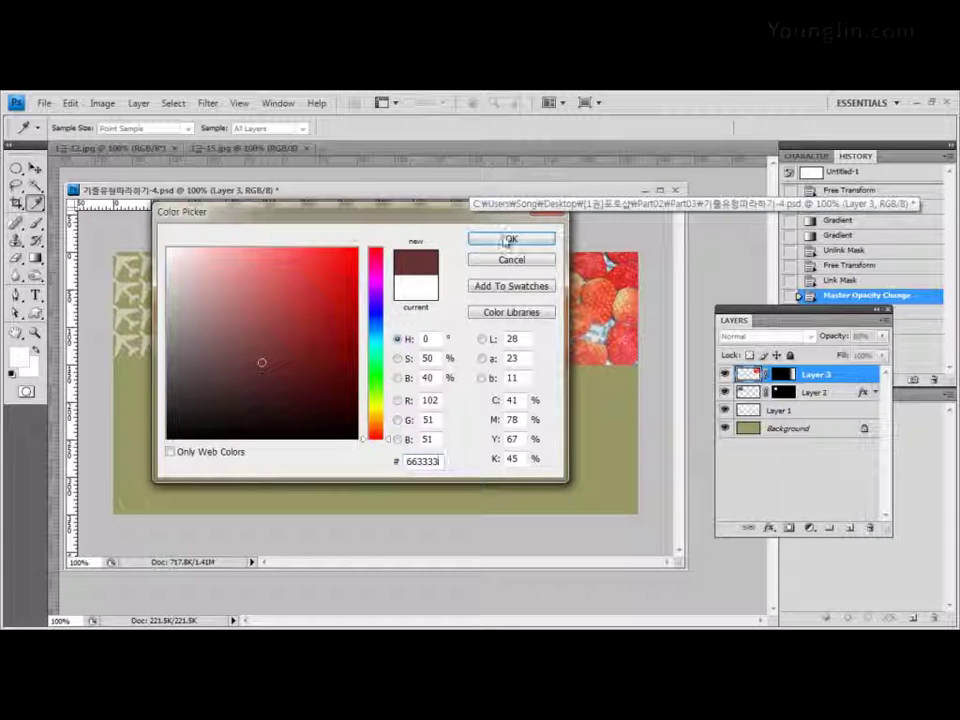
pyautogui.click(510, 239)
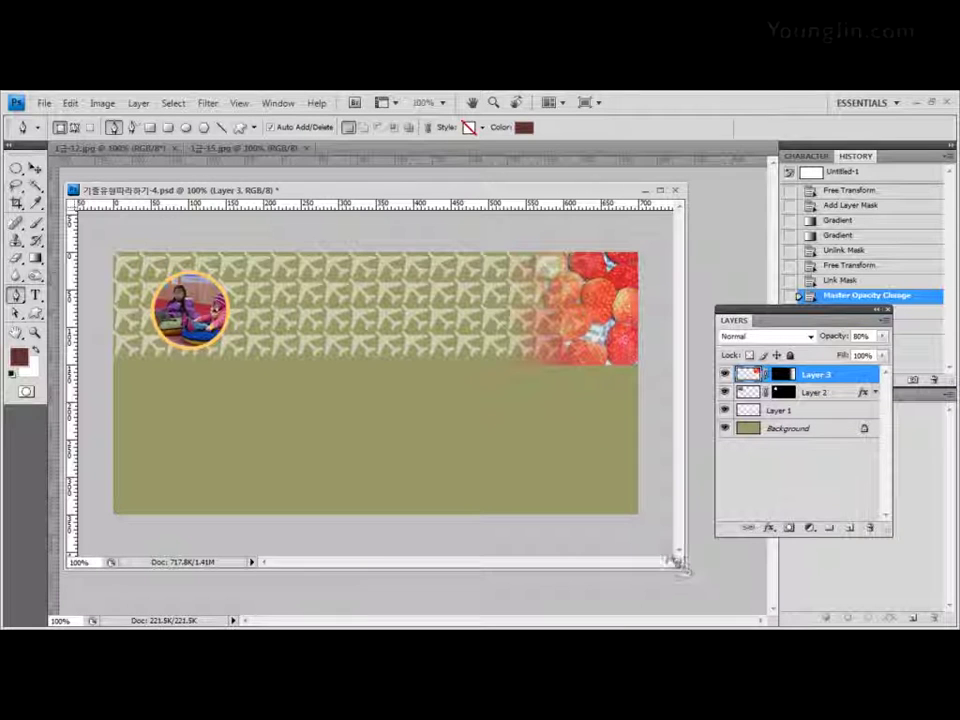
# - Begin a pen shape just below the circular photo, curving down past the canvas's lower-left corner to a corner point outside its bottom edge
pyautogui.moveTo(677, 563); pyautogui.dragTo(711, 591)
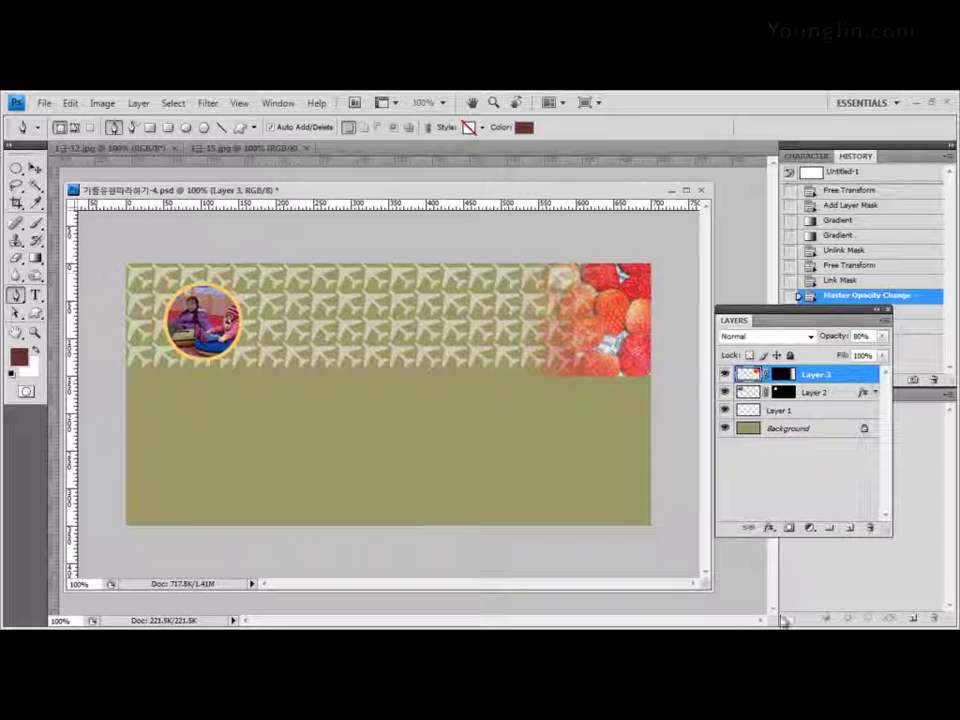
pyautogui.moveTo(706, 584); pyautogui.dragTo(729, 598)
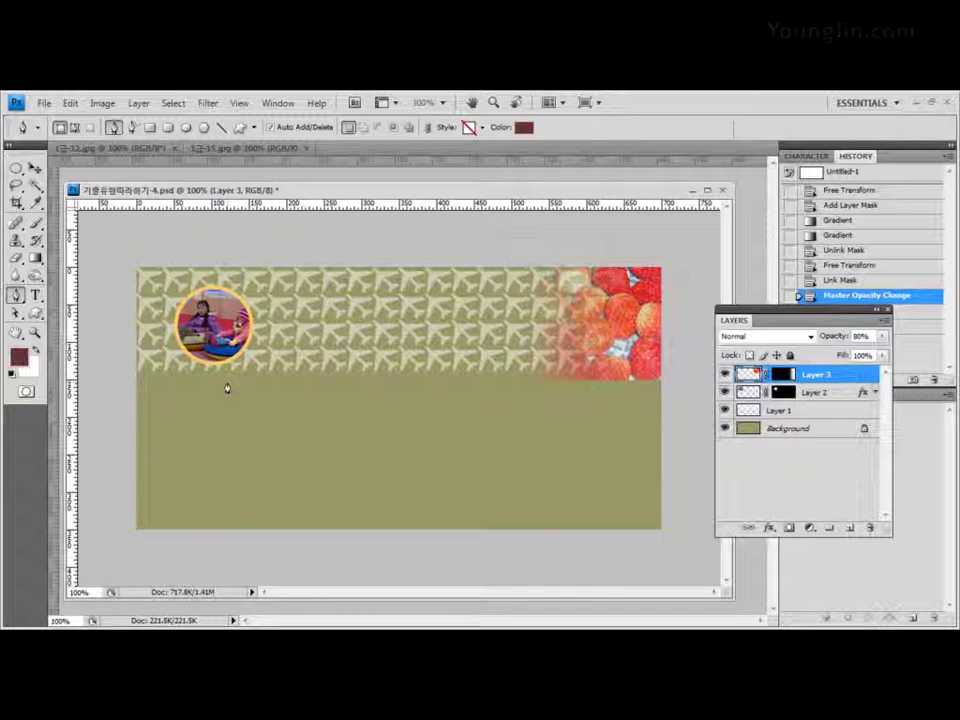
pyautogui.moveTo(227, 386)
pyautogui.mouseDown()
pyautogui.moveTo(212, 458)
pyautogui.moveTo(150, 519)
pyautogui.moveTo(124, 527)
pyautogui.moveTo(227, 432)
pyautogui.moveTo(228, 388)
pyautogui.mouseUp()
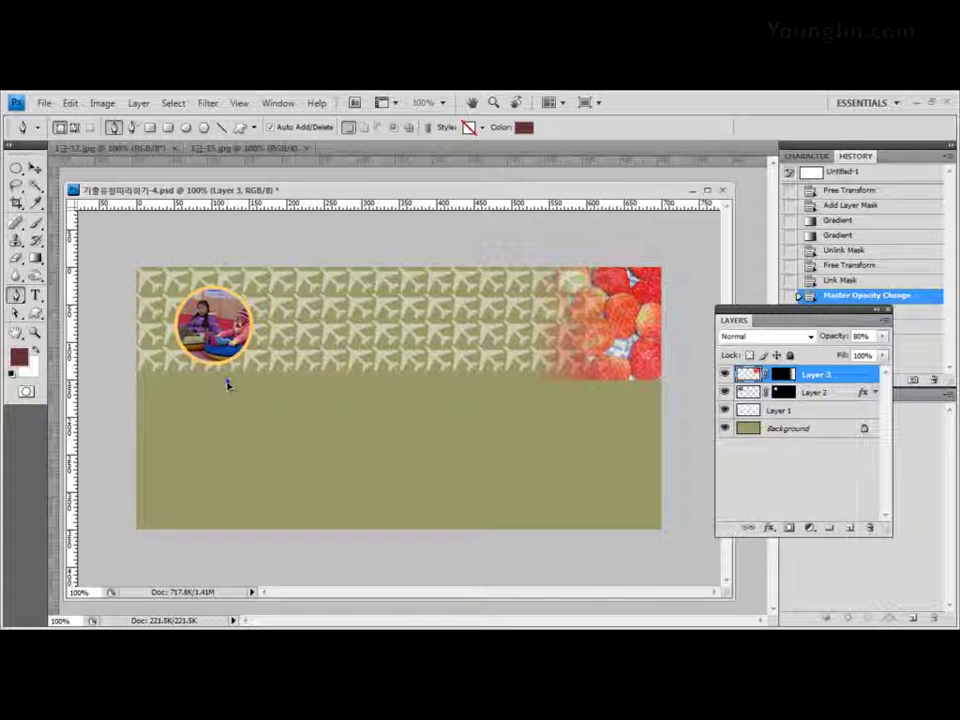
pyautogui.click(227, 384)
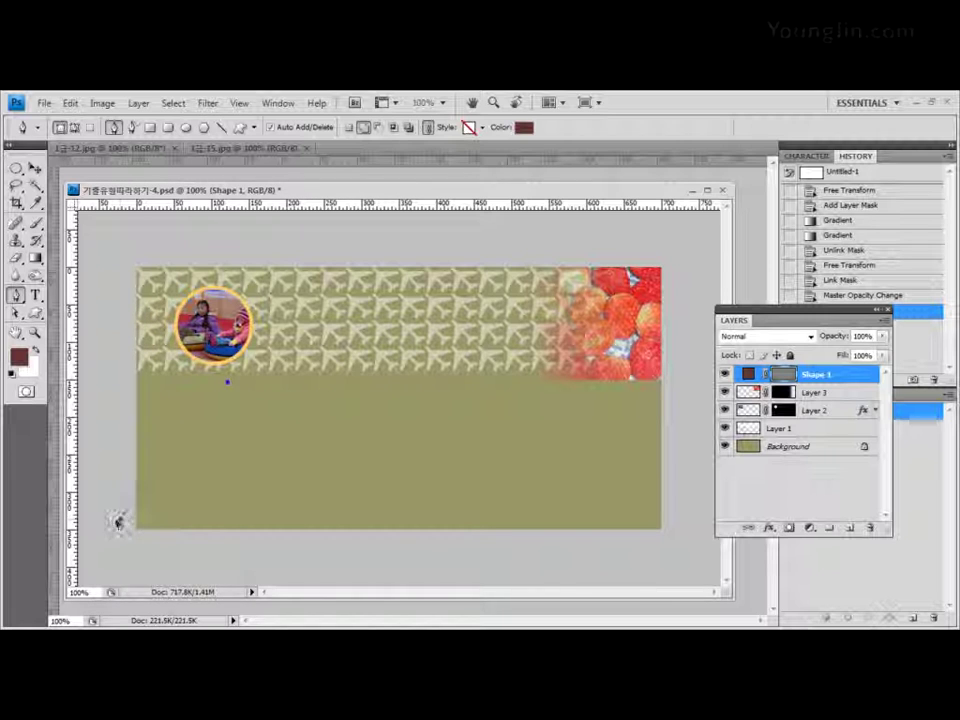
pyautogui.moveTo(119, 520); pyautogui.dragTo(82, 517)
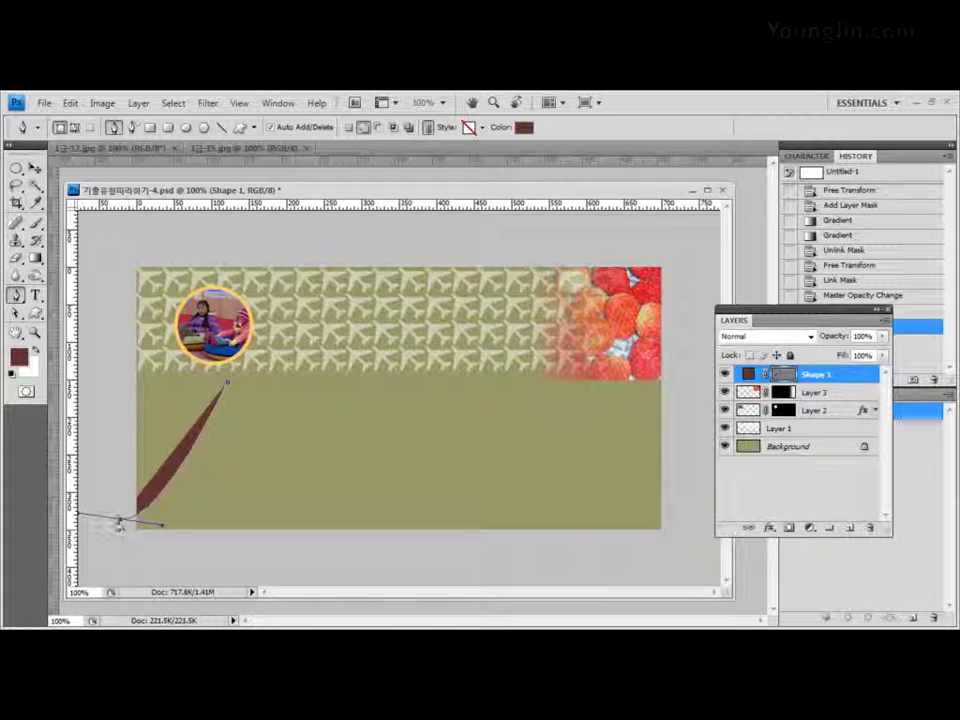
pyautogui.keyDown('alt'); pyautogui.click(120, 524); pyautogui.keyUp('alt')
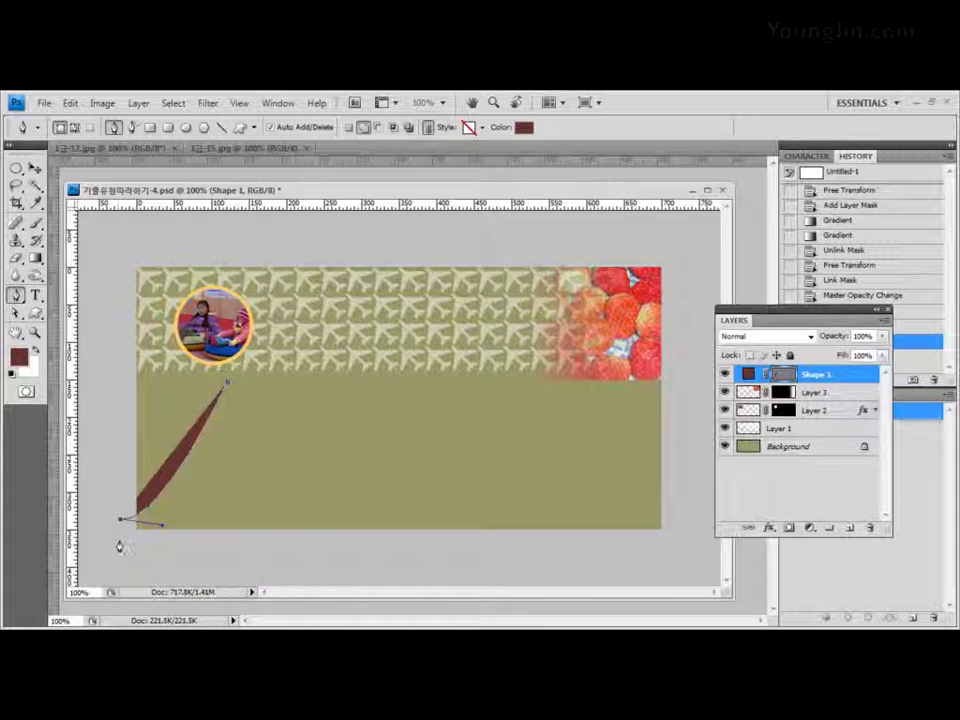
pyautogui.moveTo(120, 520); pyautogui.dragTo(118, 548)
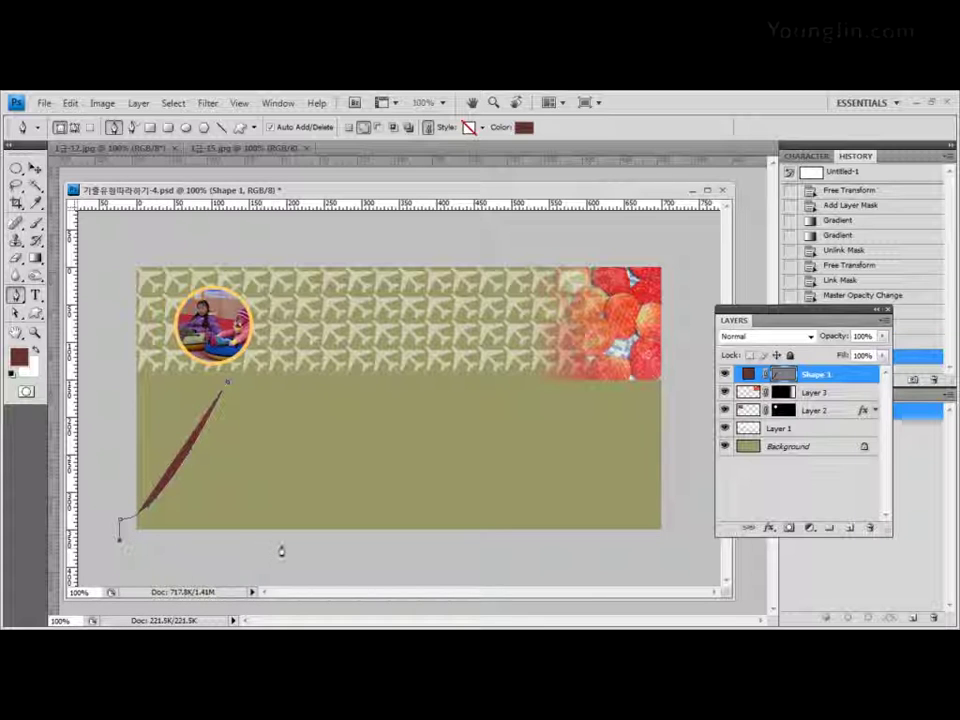
# - Extend the pen shape below the canvas, curve it up to about x 455 under the airplane strip, and close it at its starting point
pyautogui.click(374, 544)
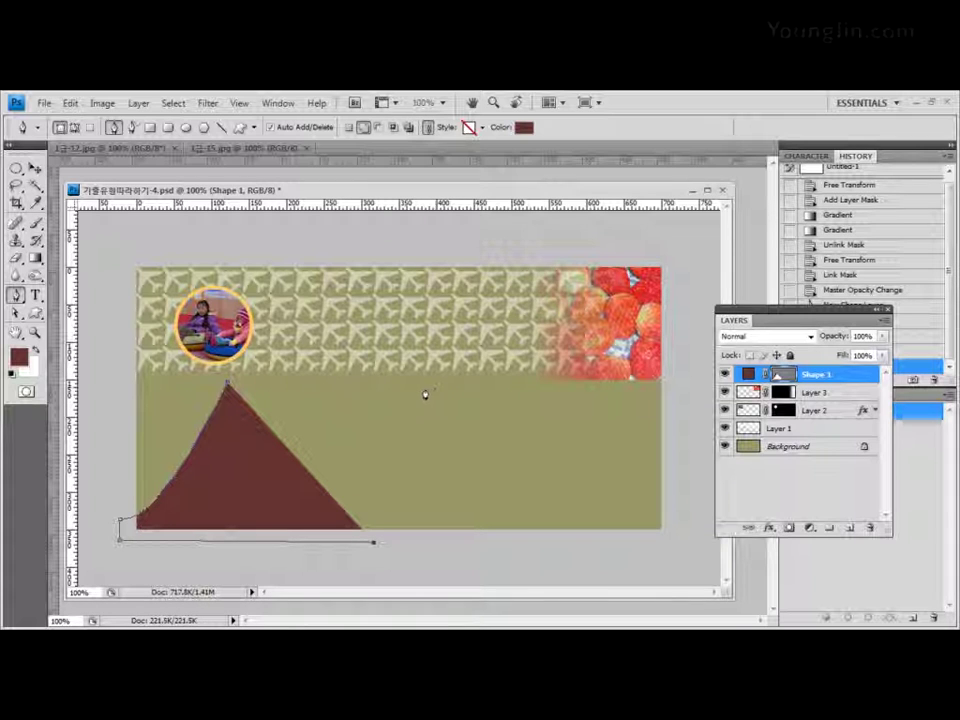
pyautogui.click(478, 396)
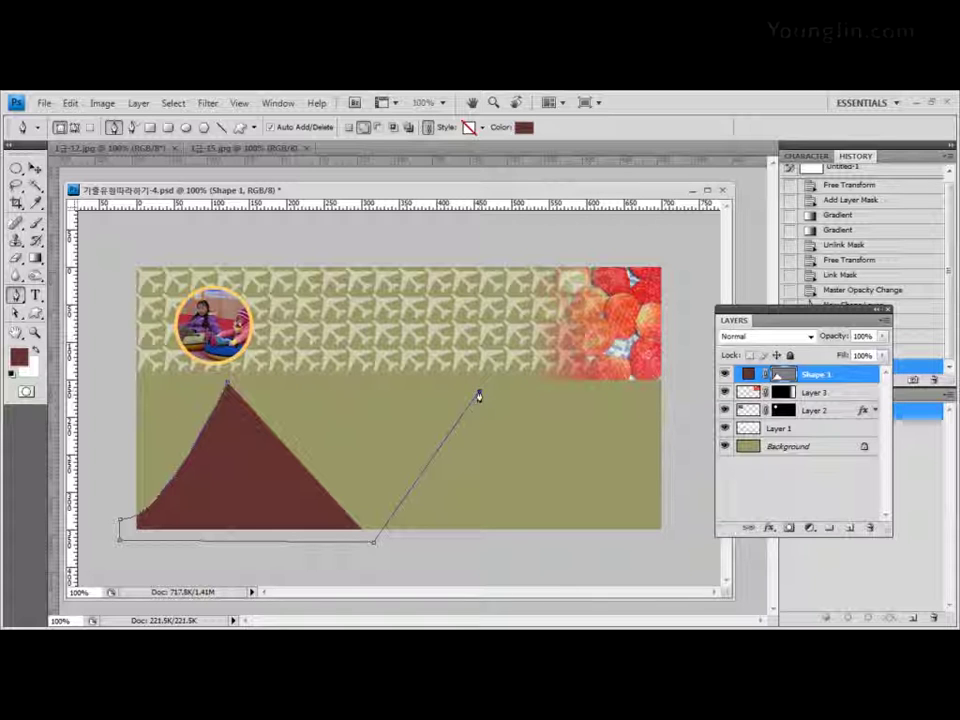
pyautogui.moveTo(478, 396); pyautogui.dragTo(481, 305)
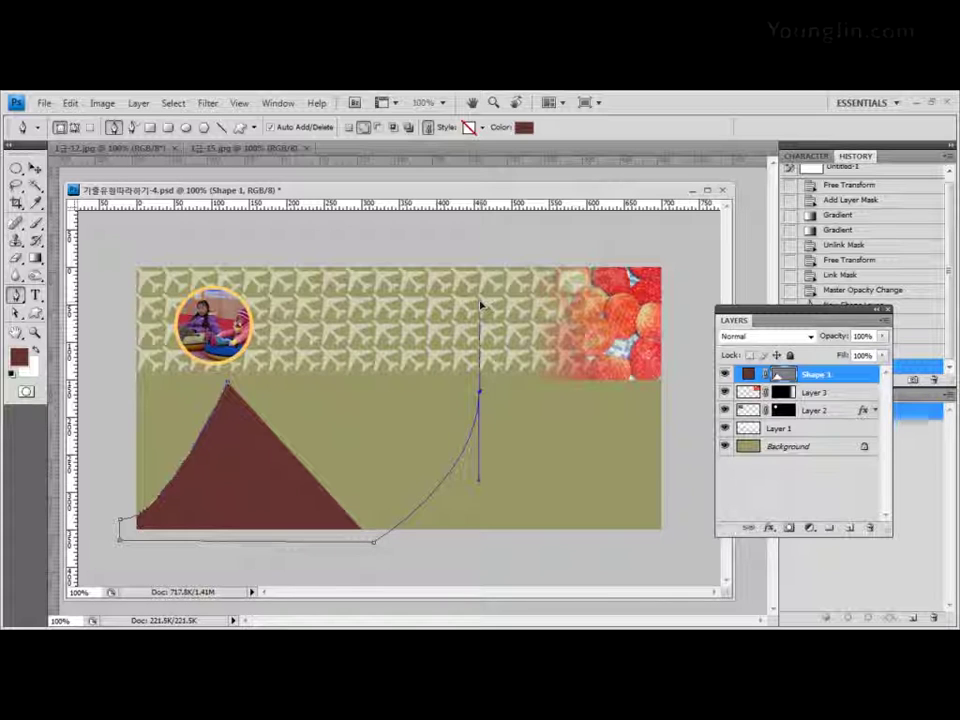
pyautogui.click(228, 383)
pyautogui.moveTo(476, 402); pyautogui.dragTo(479, 398)
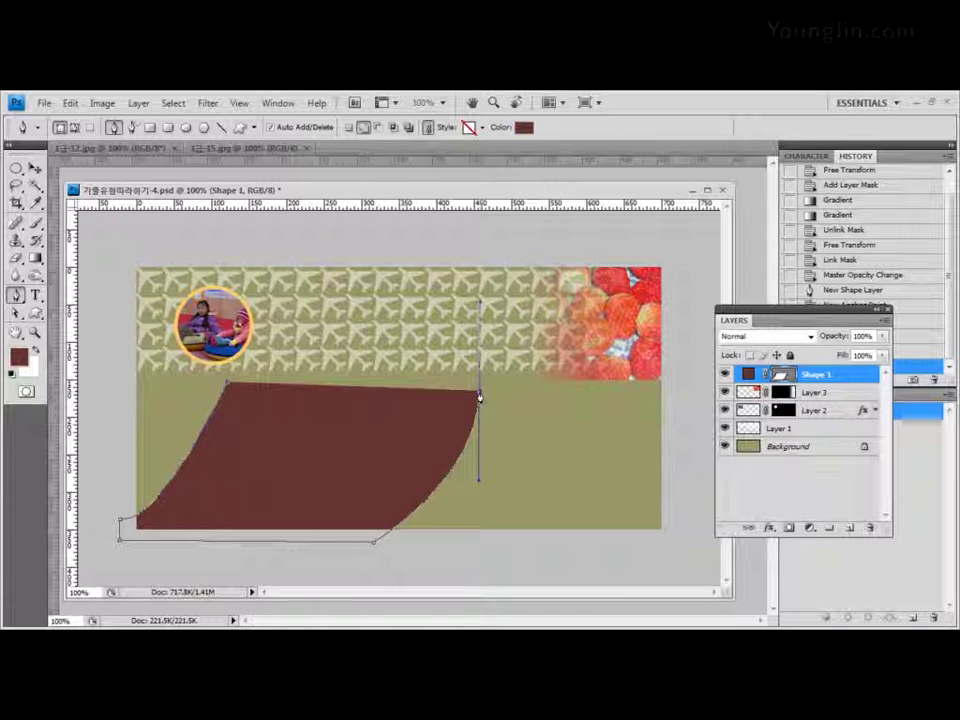
pyautogui.keyDown('alt'); pyautogui.click(480, 397); pyautogui.keyUp('alt')
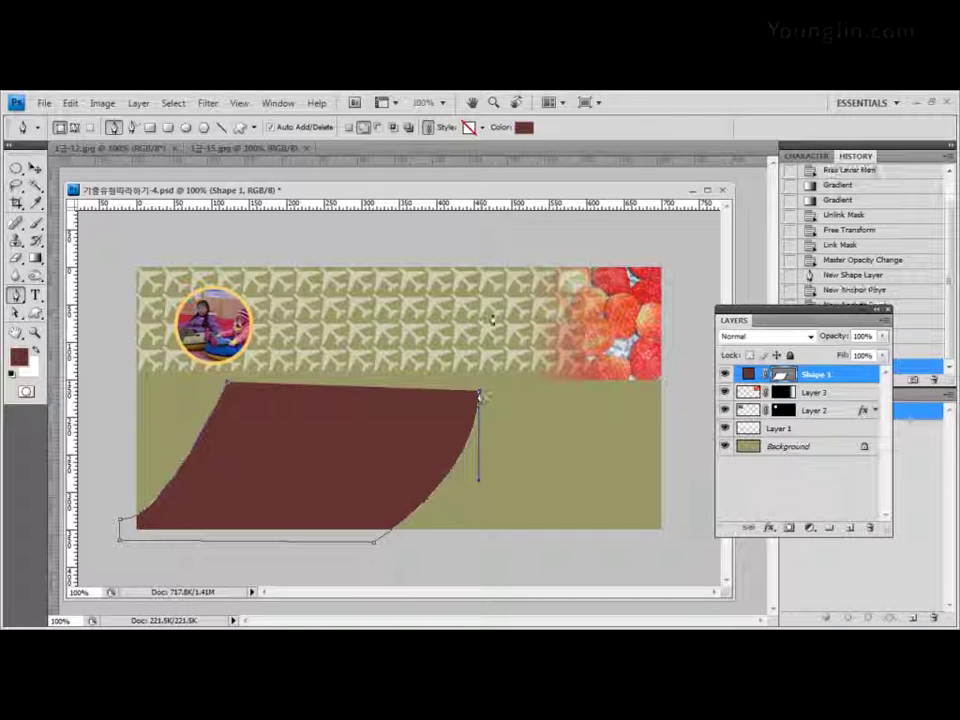
pyautogui.click(228, 388)
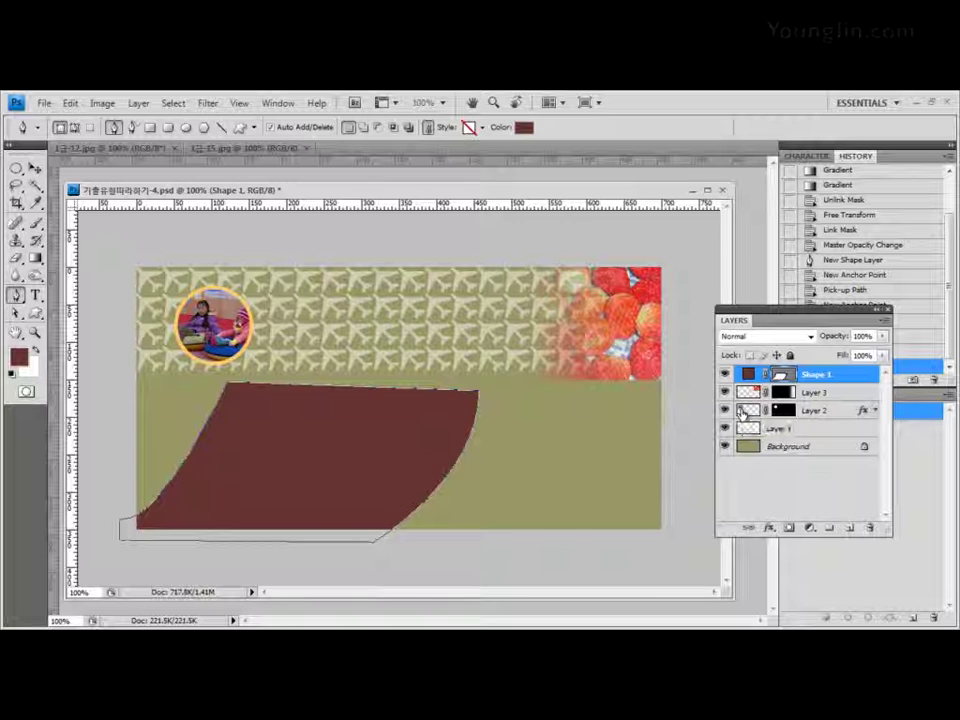
# - Duplicate the Shape 1 layer with a slight shift to the right and set the copy's fill colour to #000000
pyautogui.click(36, 169)
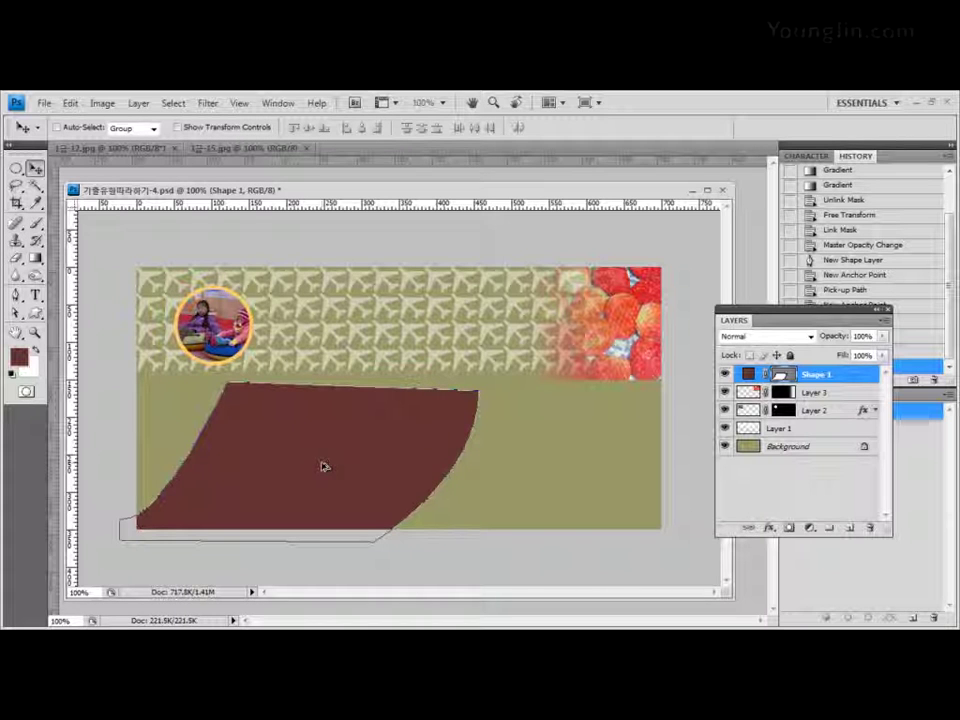
pyautogui.moveTo(321, 465); pyautogui.dragTo(347, 469)
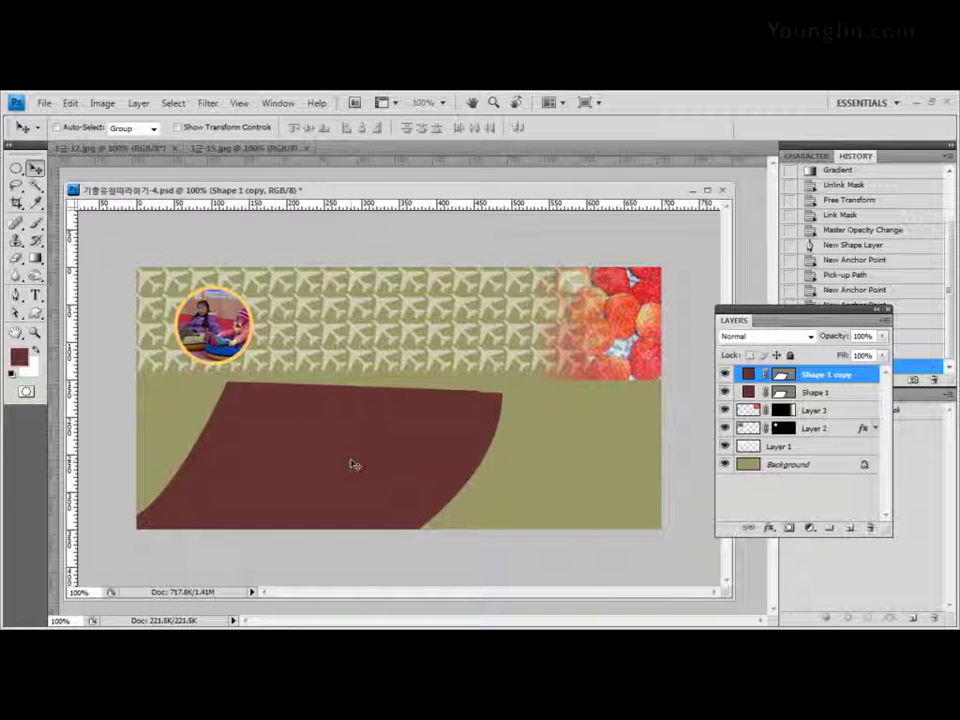
pyautogui.doubleClick(749, 376)
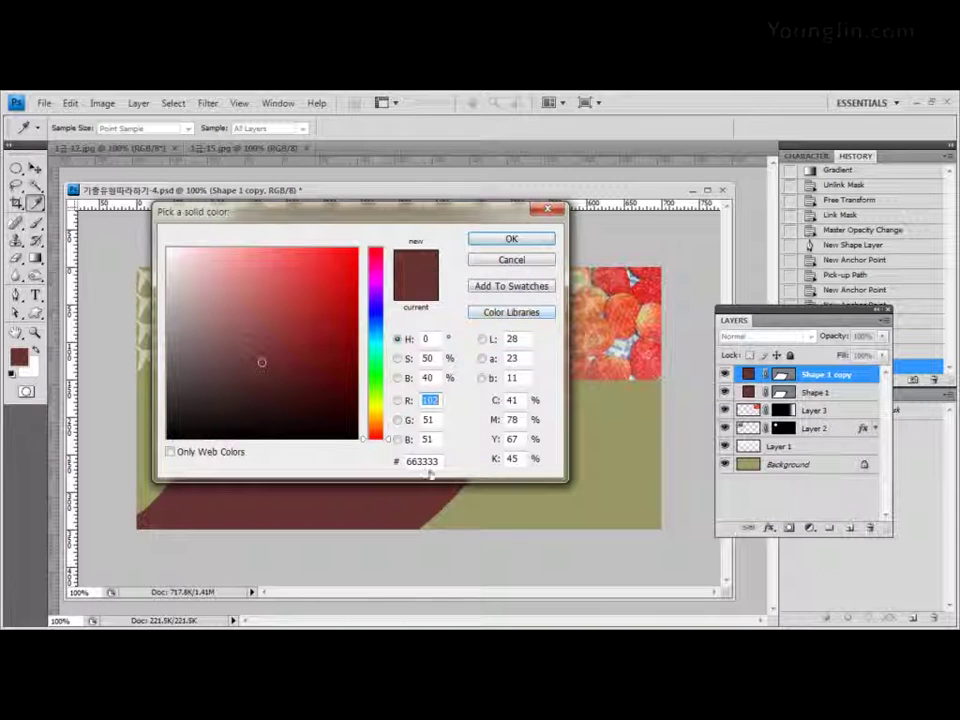
pyautogui.click(430, 461)
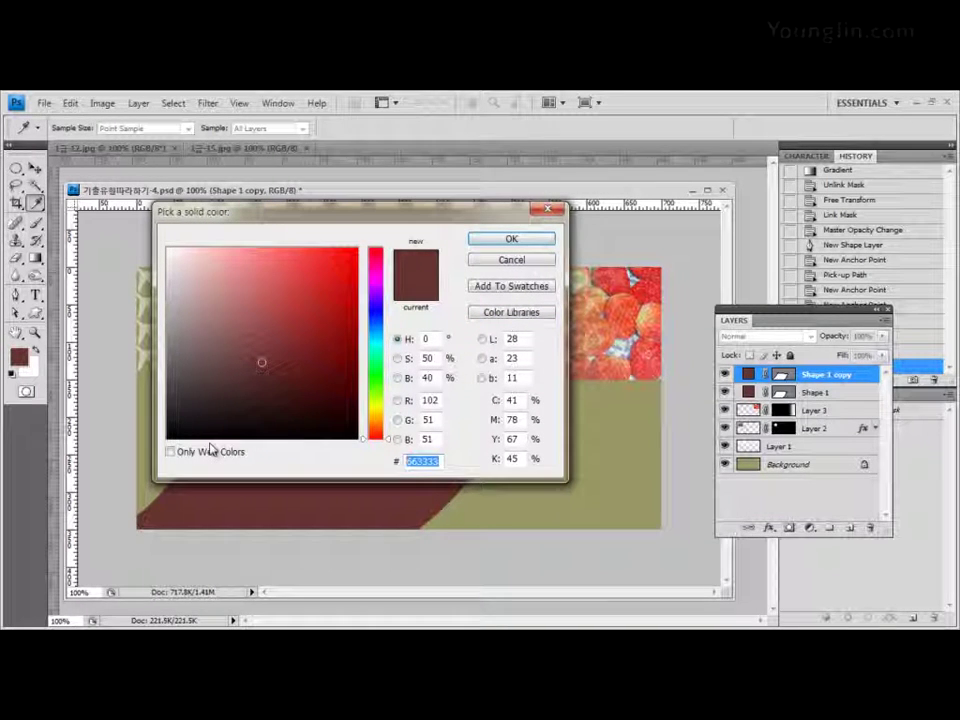
pyautogui.click(190, 438)
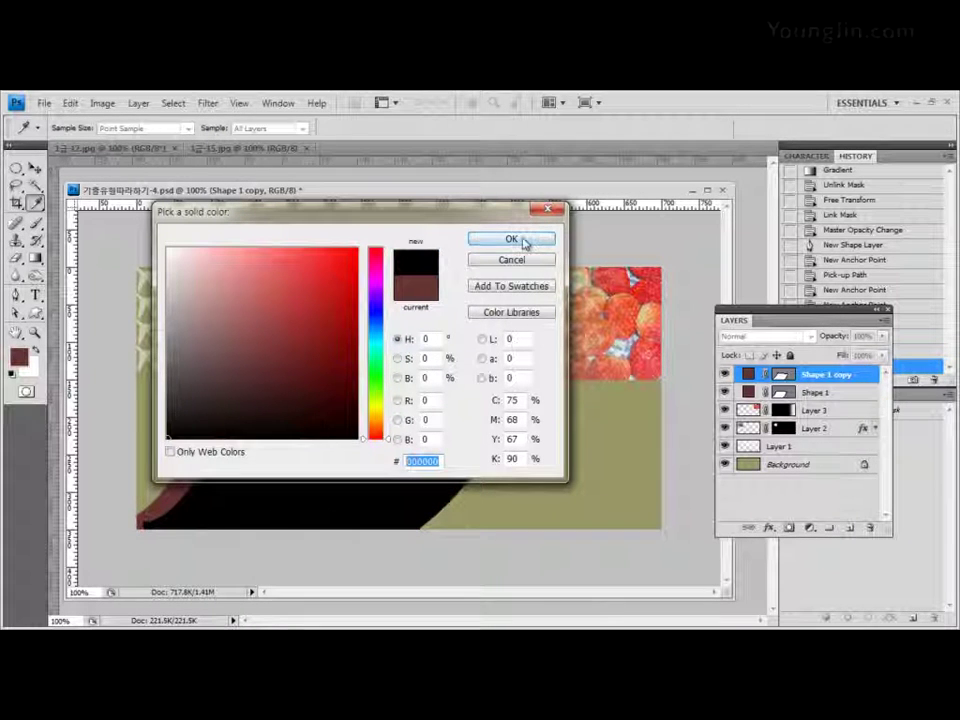
pyautogui.click(512, 240)
pyautogui.press('v')
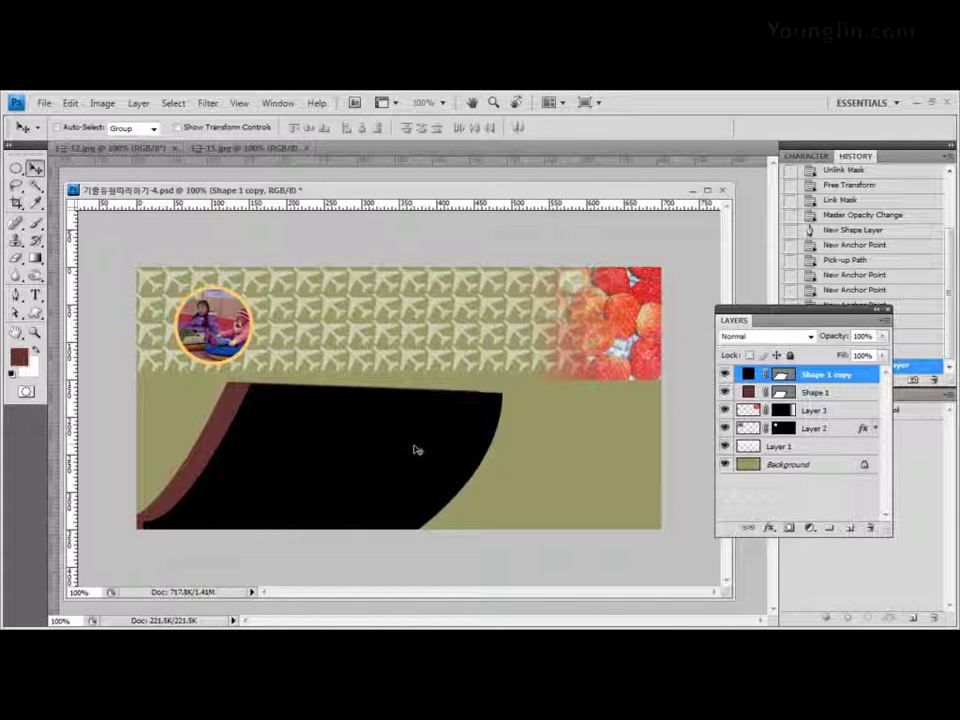
# - Free-transform the black shape copy from both sides to about 83.3% width, leaving brown bands along its left and right curves
pyautogui.hotkey('ctrl', 't')
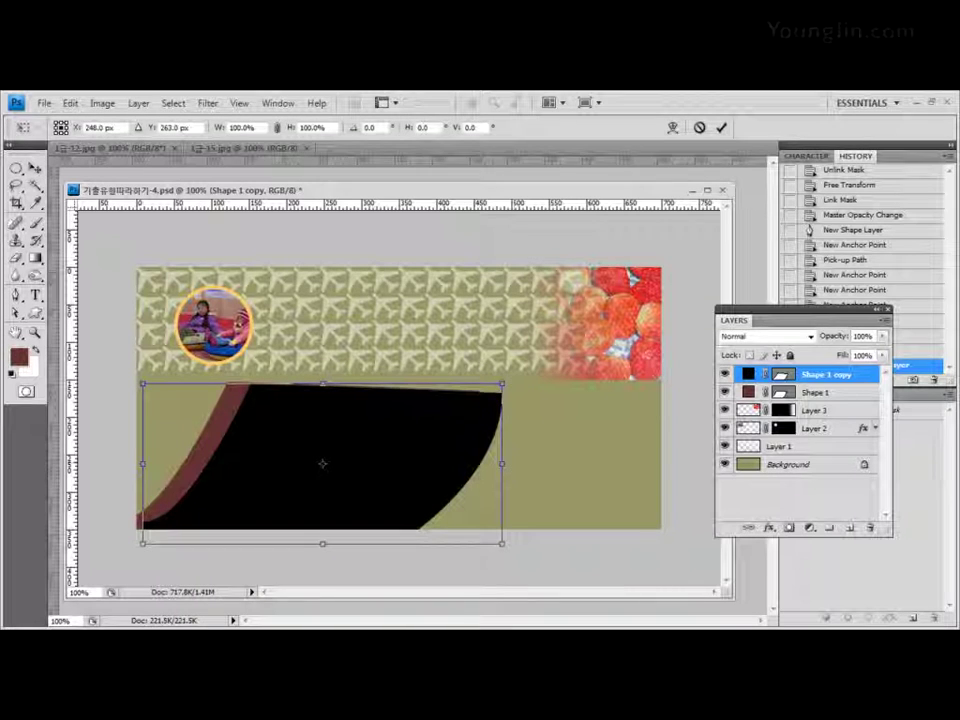
pyautogui.moveTo(503, 463); pyautogui.dragTo(457, 464)
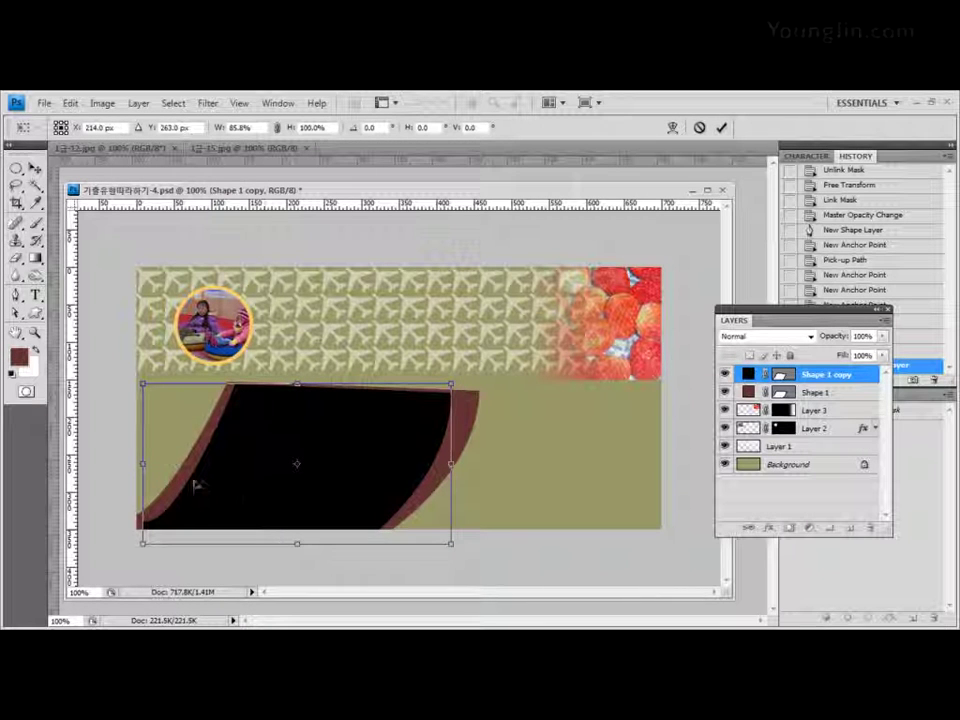
pyautogui.moveTo(143, 464); pyautogui.dragTo(148, 440)
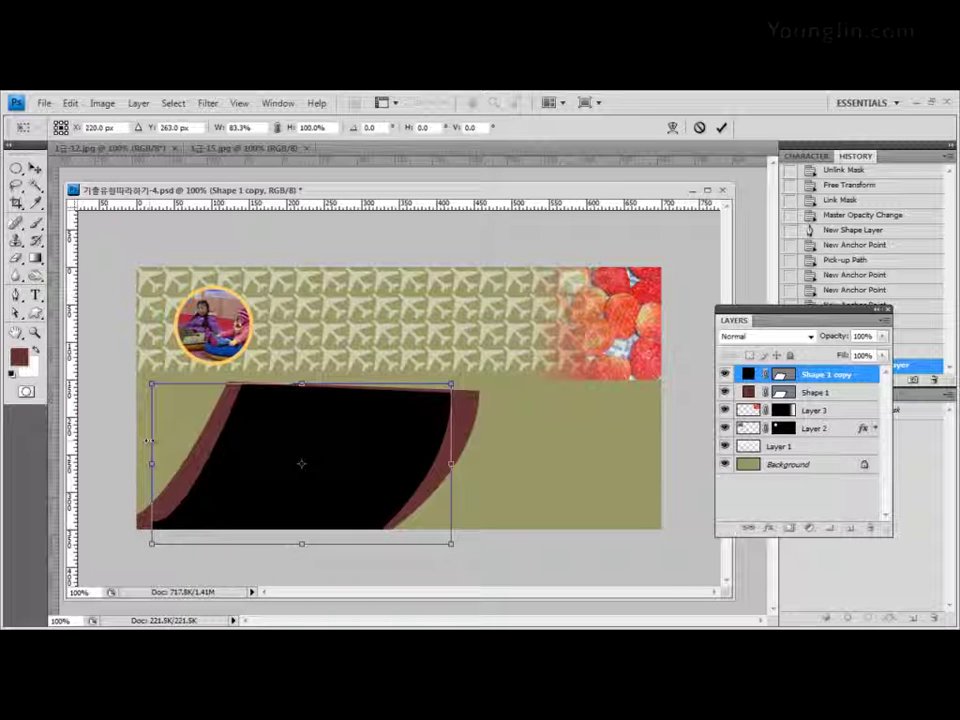
pyautogui.press('Return')
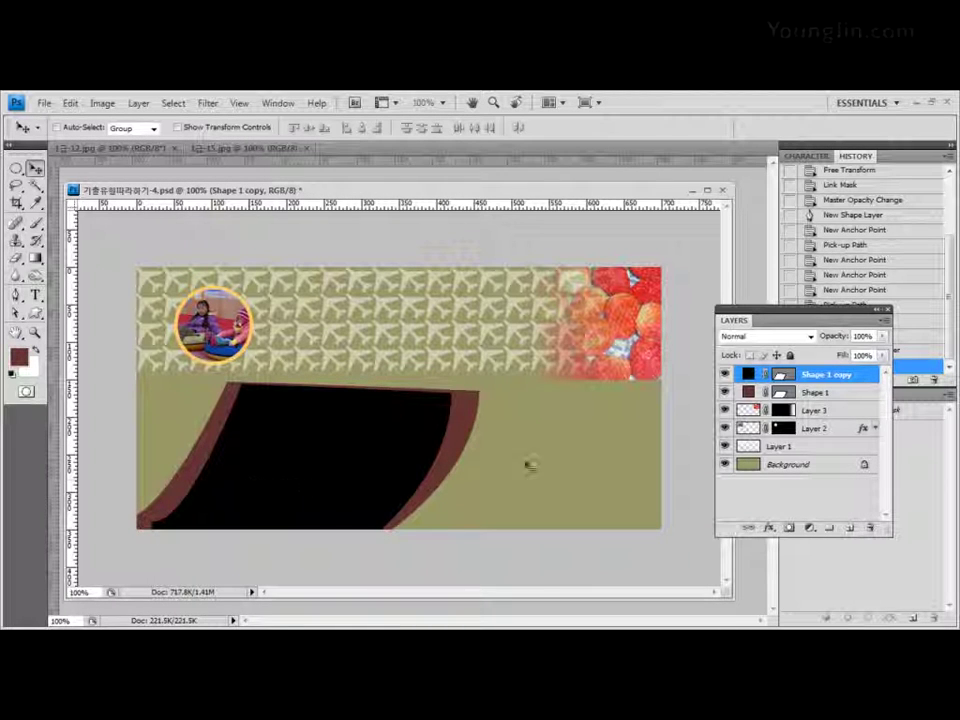
# - Move the black shape's lower-left anchor point outside the canvas corner with Direct Selection and adjust its handle to smooth the left curve
pyautogui.click(785, 377)
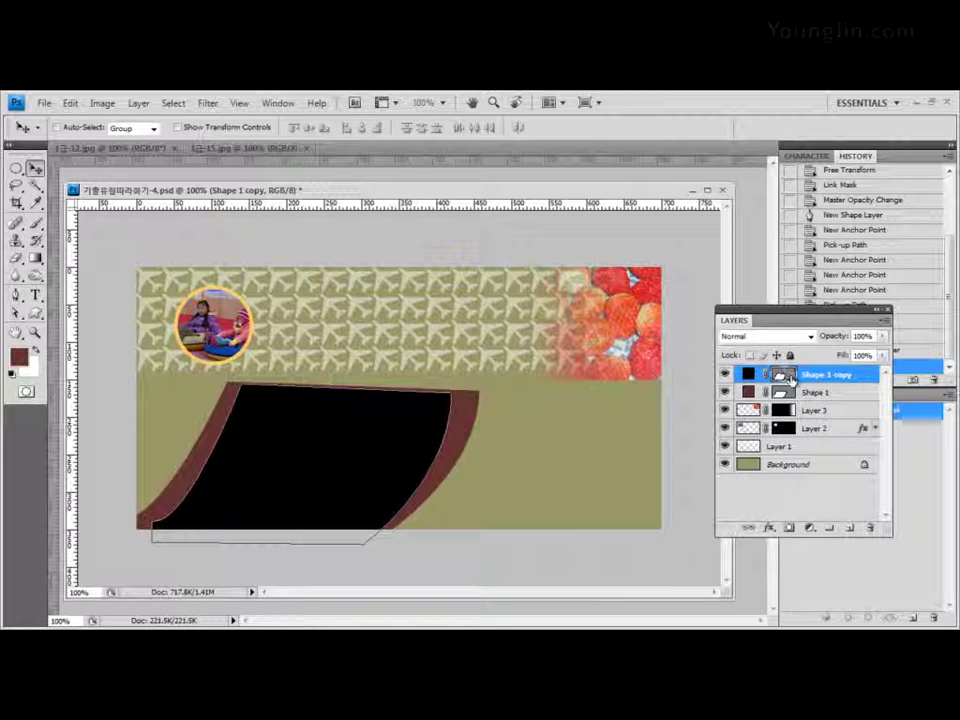
pyautogui.click(781, 376)
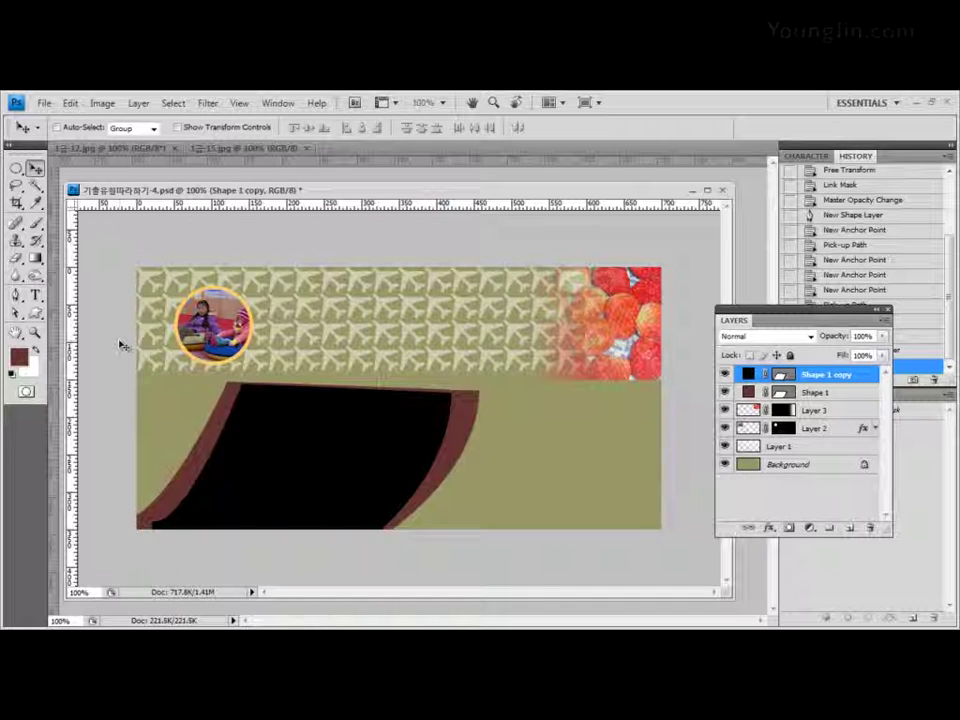
pyautogui.click(18, 316)
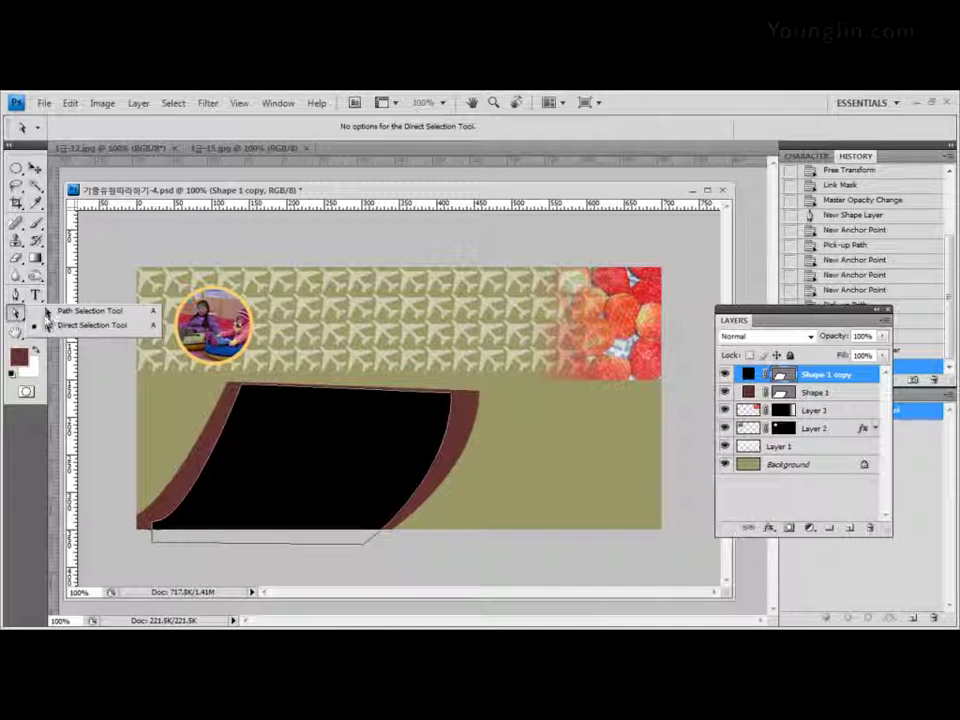
pyautogui.click(16, 314)
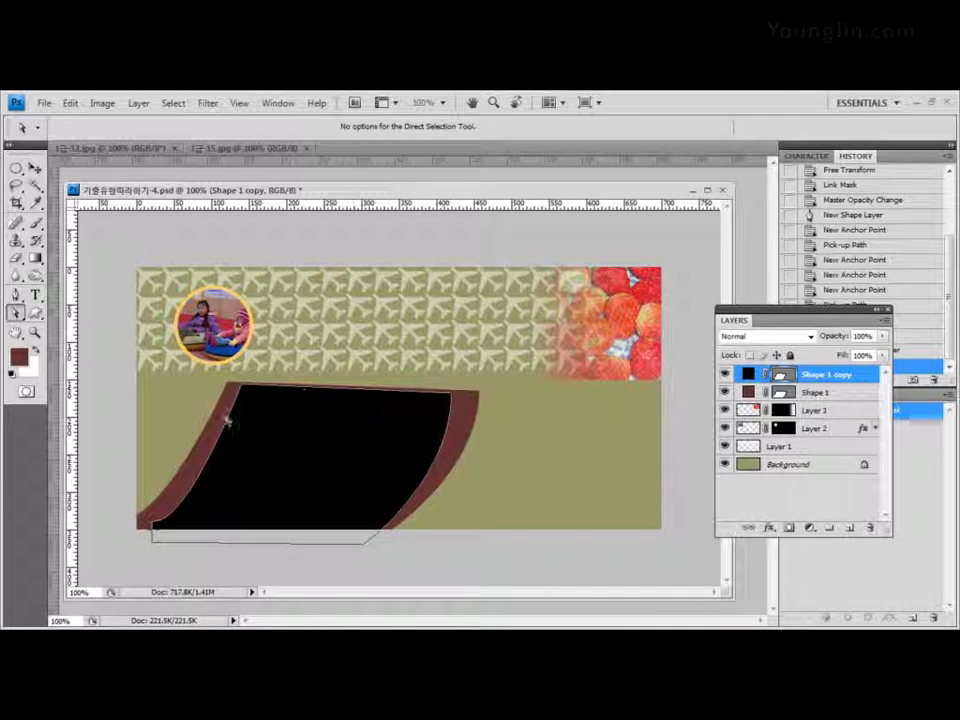
pyautogui.click(151, 518)
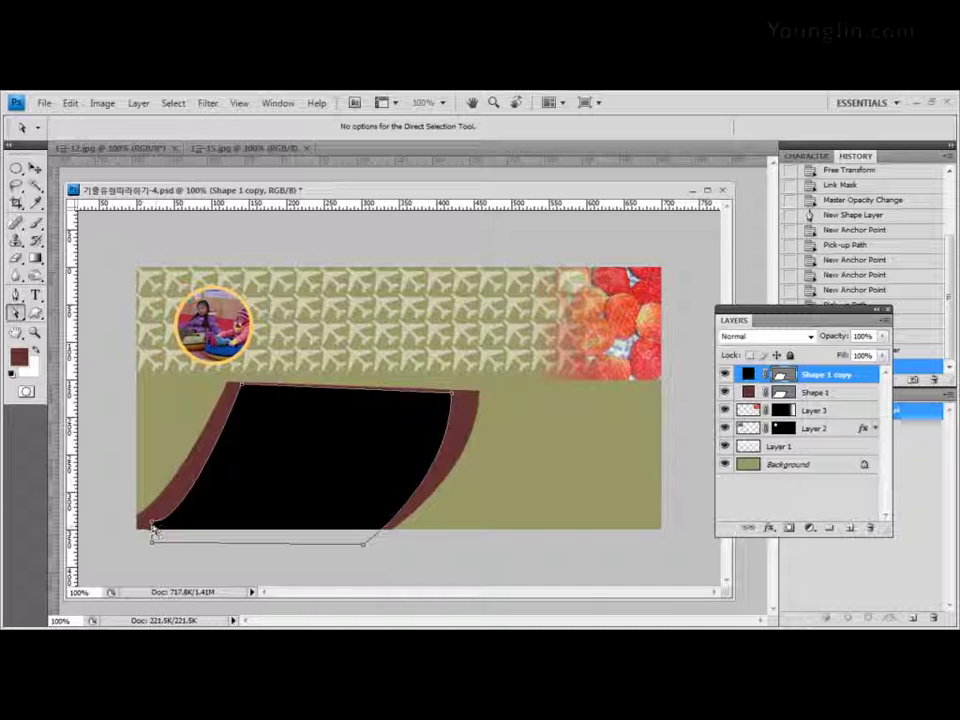
pyautogui.moveTo(152, 520); pyautogui.dragTo(135, 538)
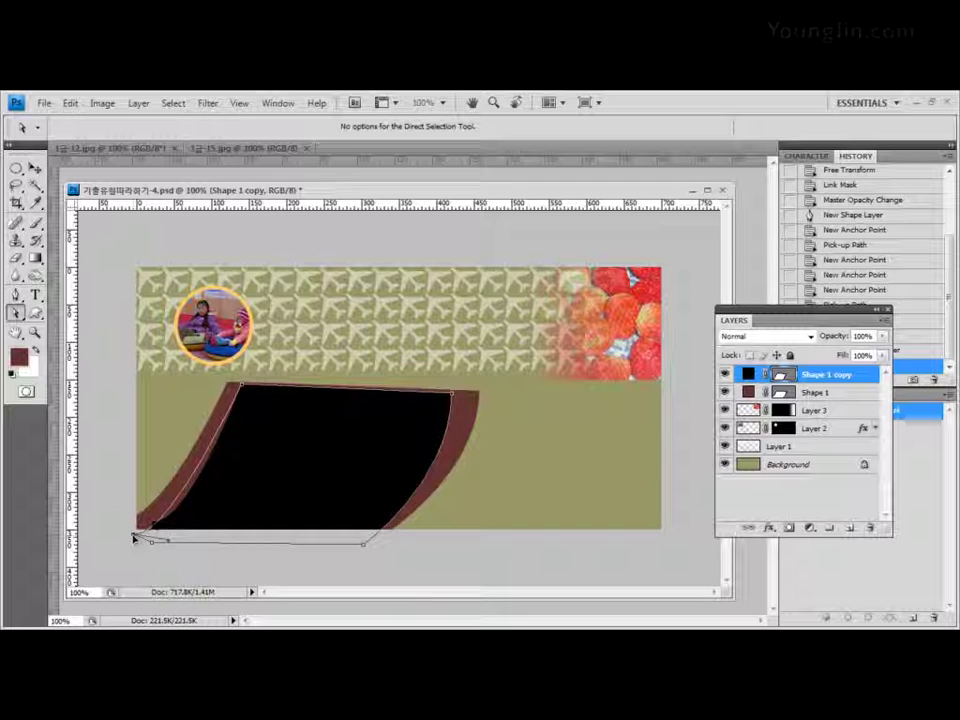
pyautogui.moveTo(135, 538); pyautogui.dragTo(135, 537)
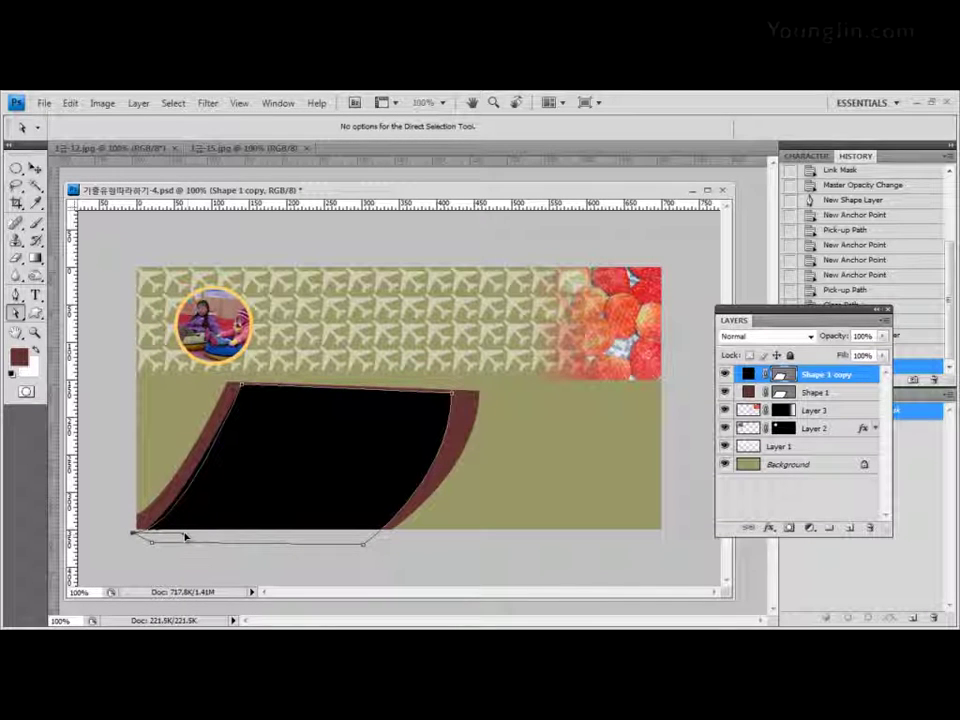
pyautogui.moveTo(184, 537); pyautogui.dragTo(182, 535)
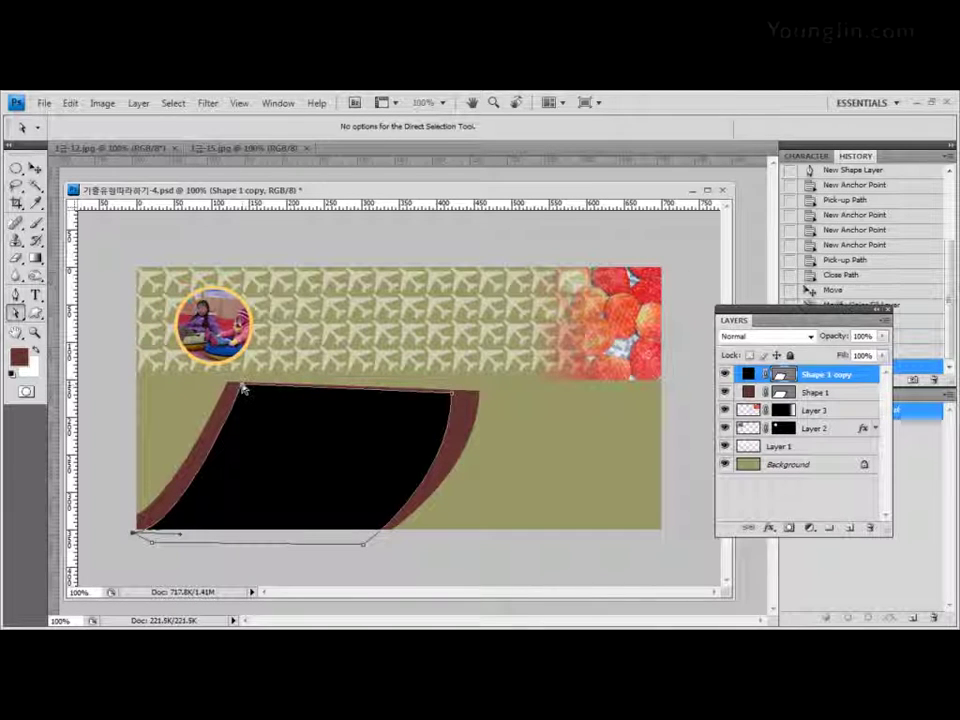
# - Raise the black shape's two upper anchor points to the brown shape's top edge and nudge its lower-right anchor below the canvas
pyautogui.moveTo(243, 388); pyautogui.dragTo(244, 384)
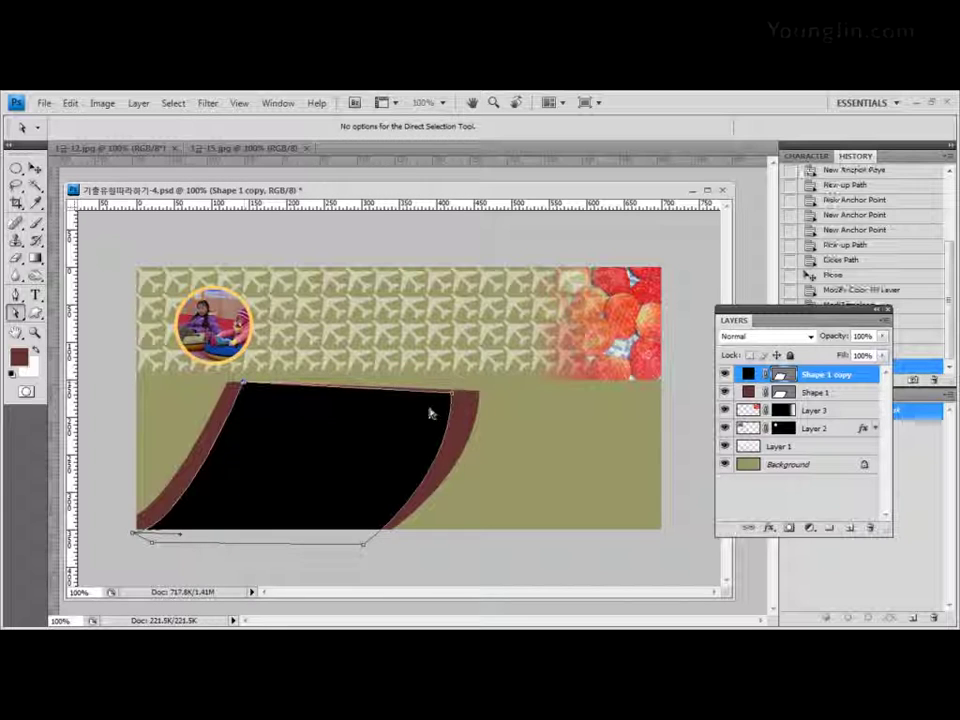
pyautogui.moveTo(454, 399); pyautogui.dragTo(451, 387)
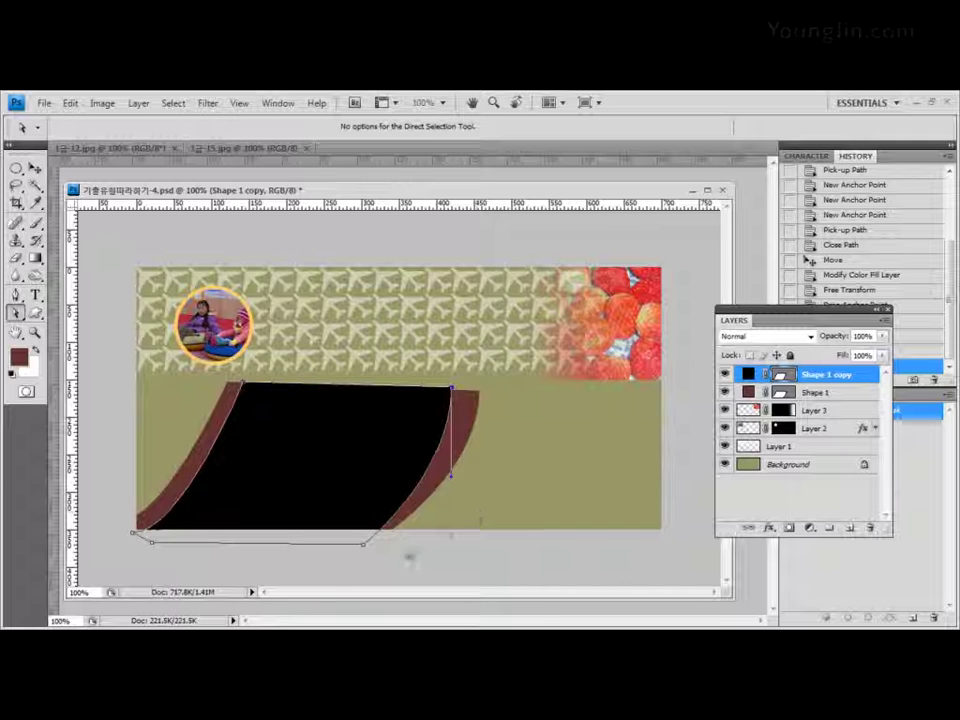
pyautogui.moveTo(365, 549); pyautogui.dragTo(363, 547)
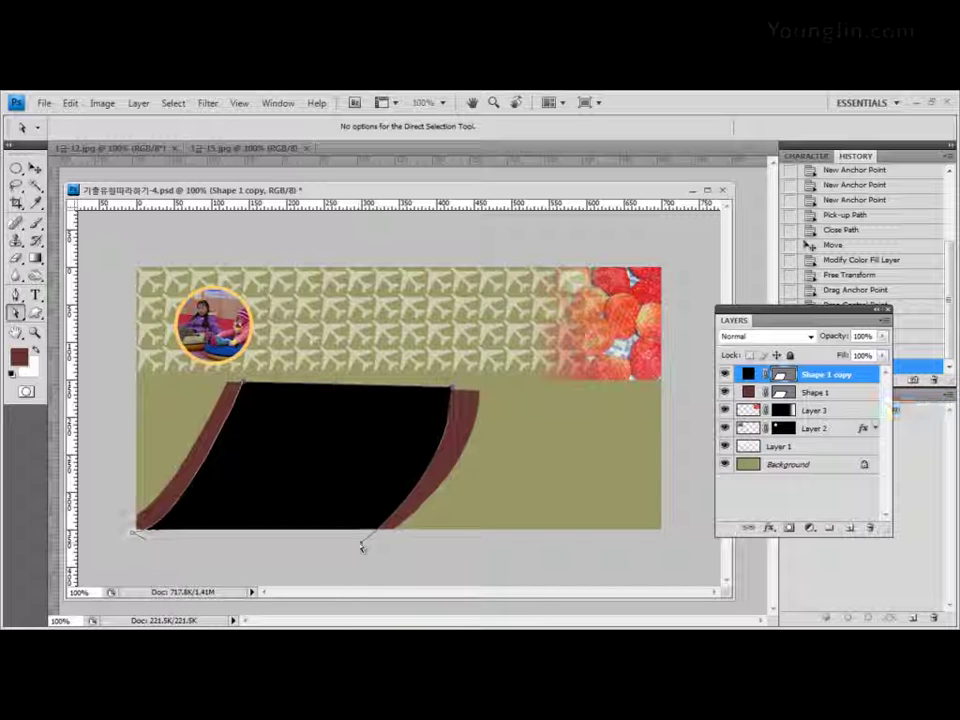
pyautogui.press('Return')
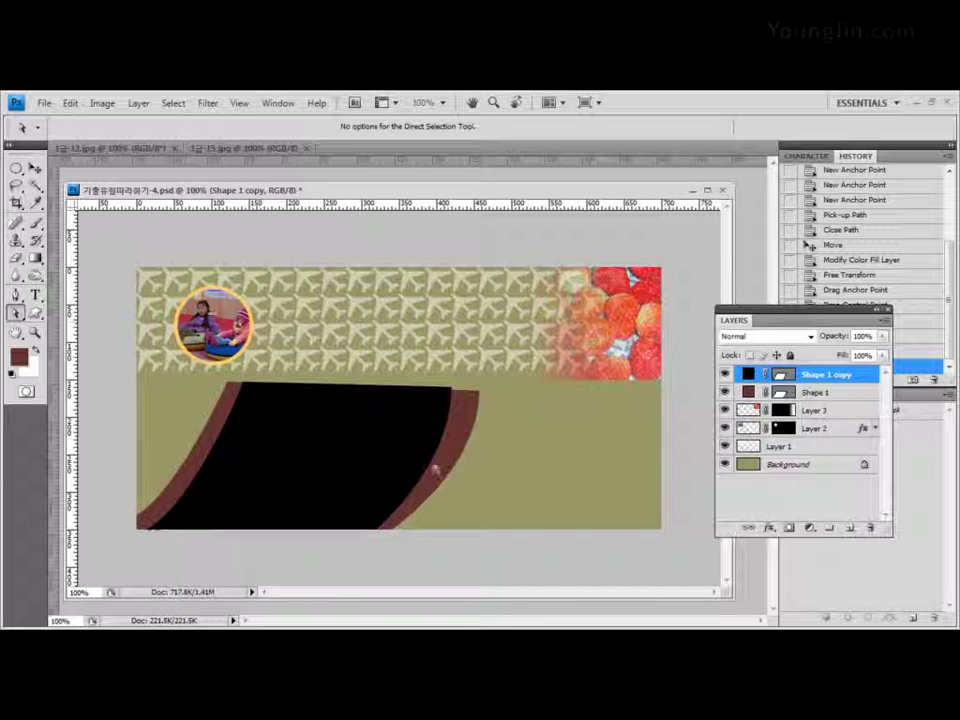
# - Raise the upper-right anchor point of Shape 1's path to line up with the black shape's top edge
pyautogui.click(829, 394)
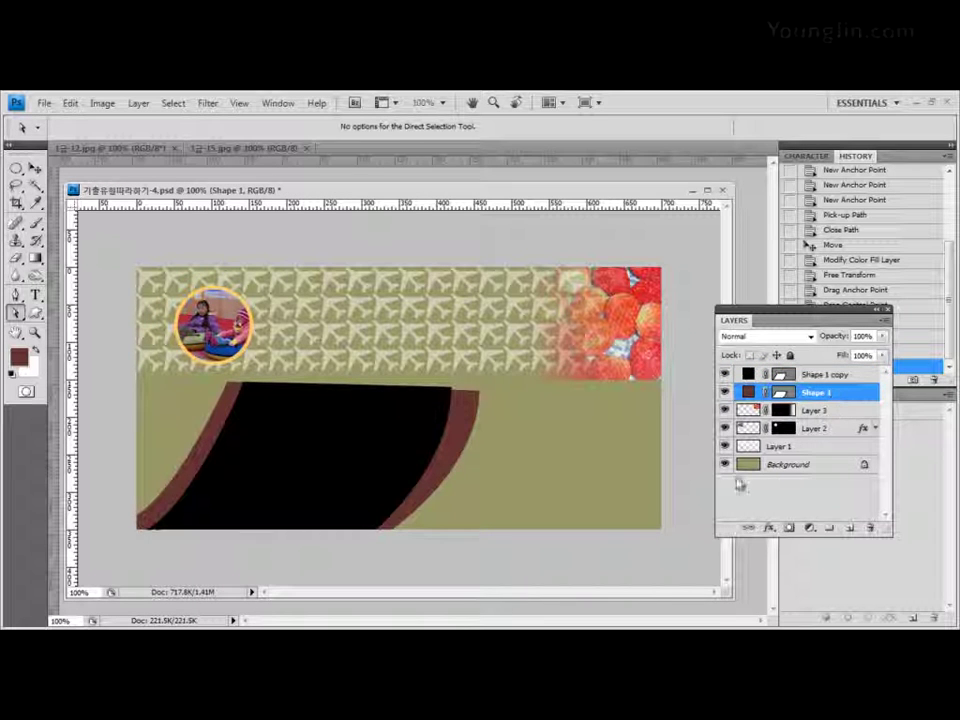
pyautogui.click(783, 394)
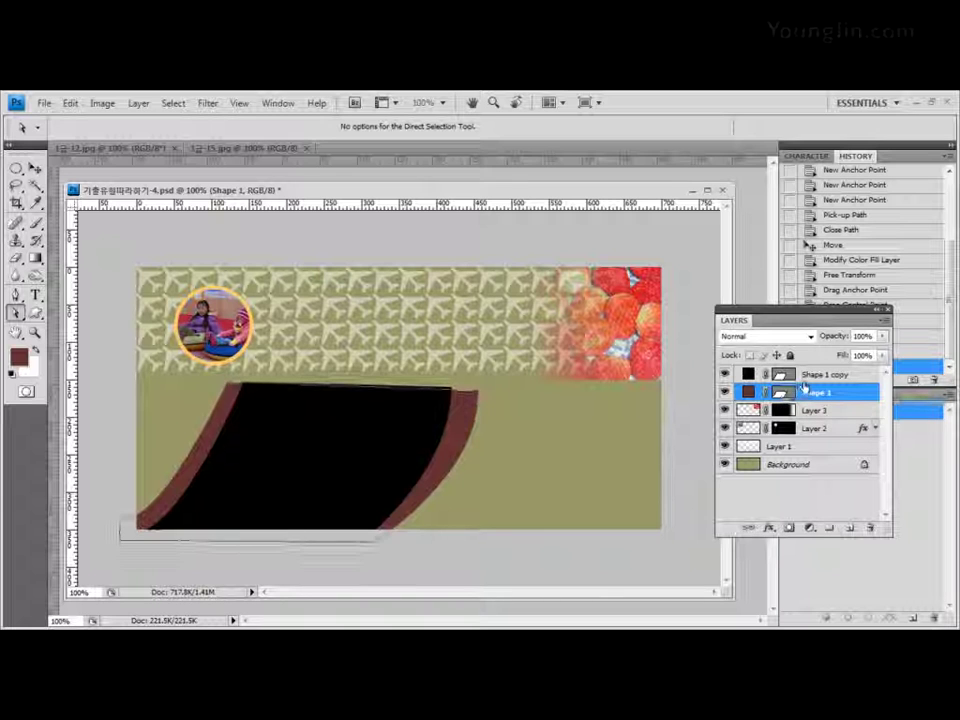
pyautogui.click(479, 393)
pyautogui.moveTo(481, 394); pyautogui.dragTo(480, 388)
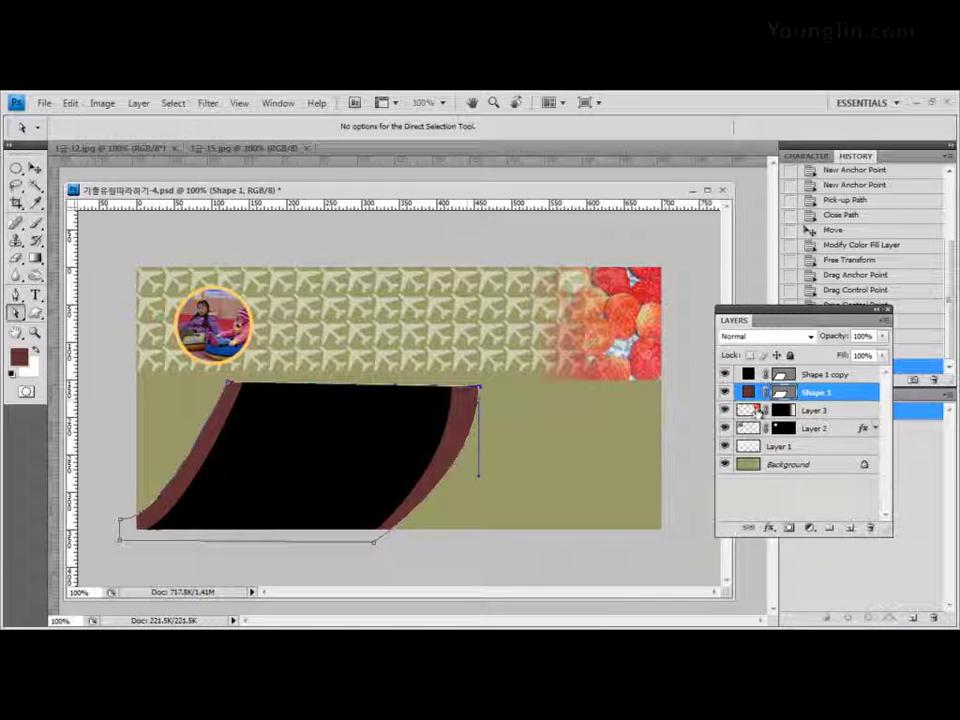
pyautogui.click(516, 461)
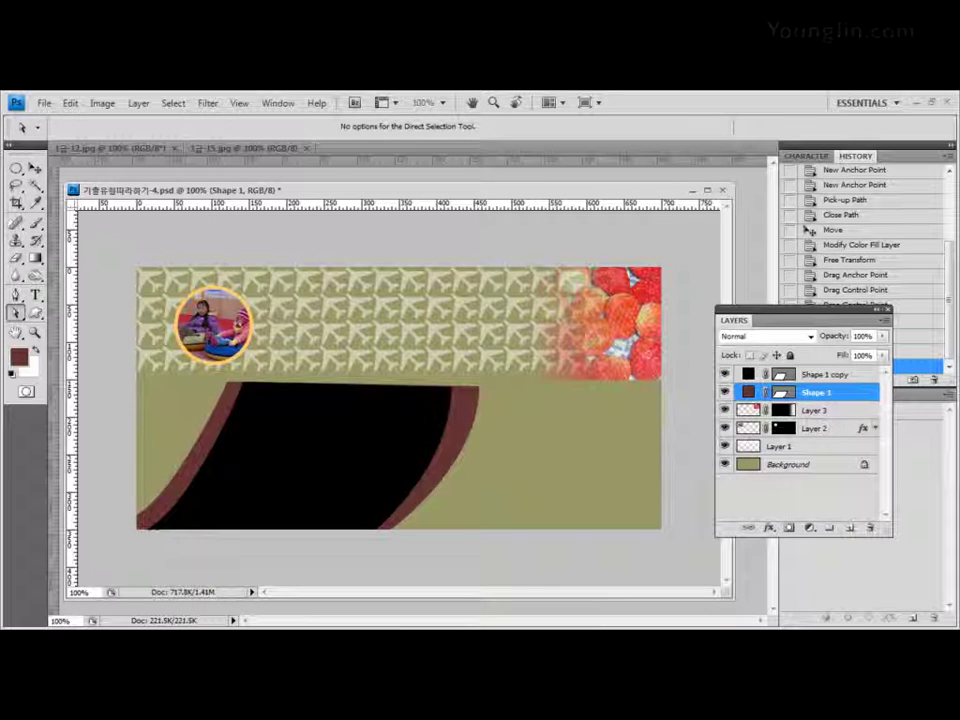
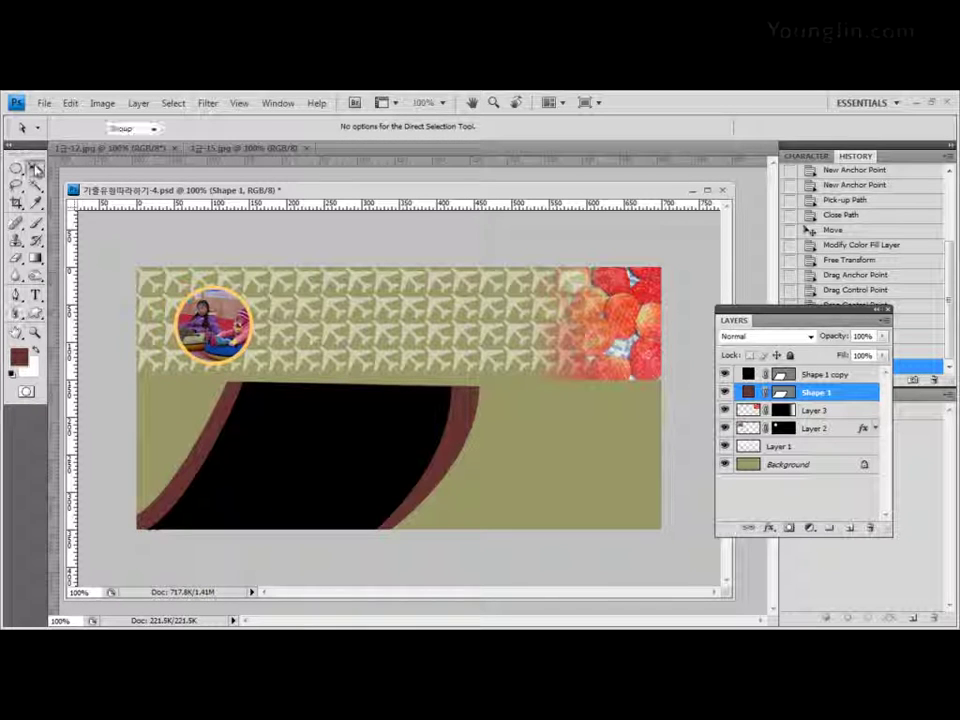
# - Copy the waterfall photo from 1급-12.jpg into the banner and stack its layer above Shape 1 copy
pyautogui.click(36, 169)
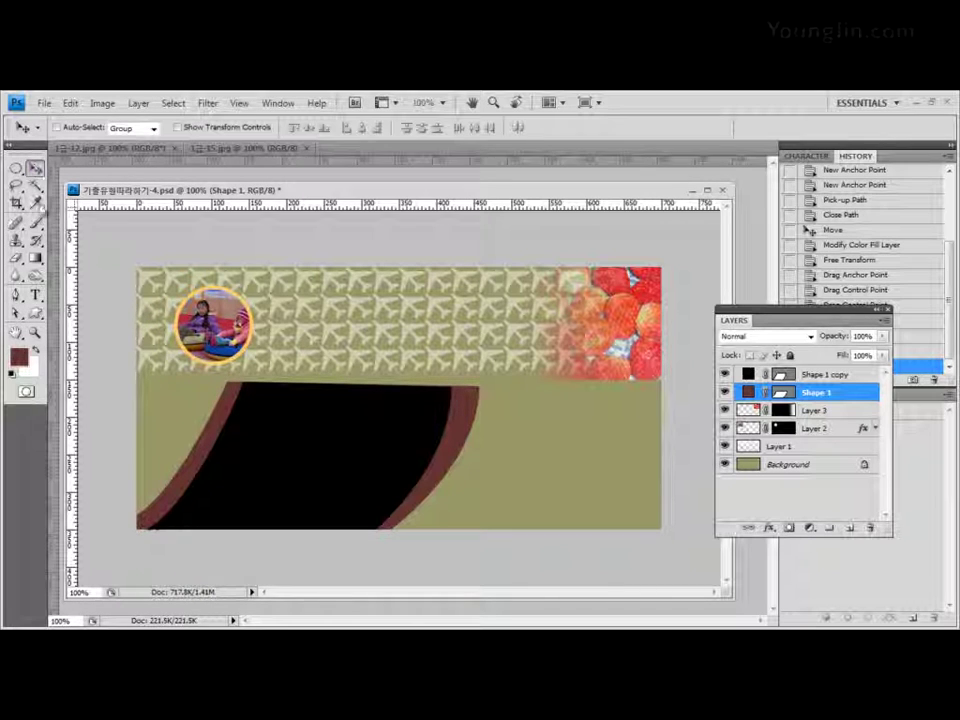
pyautogui.click(140, 148)
pyautogui.moveTo(140, 148); pyautogui.dragTo(578, 262)
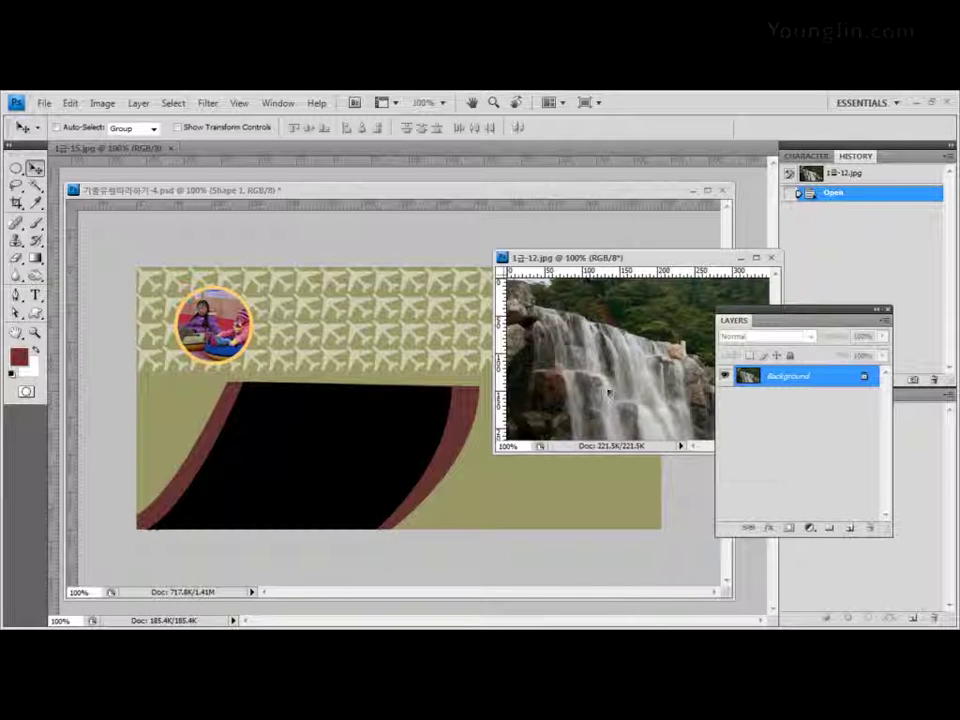
pyautogui.moveTo(608, 393); pyautogui.dragTo(330, 490)
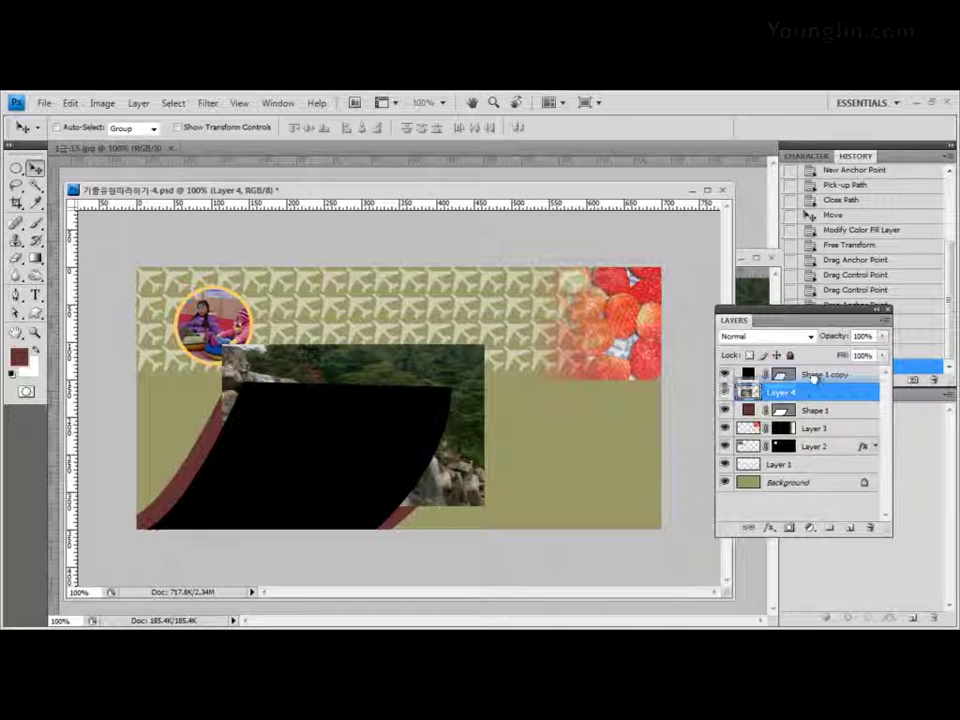
pyautogui.moveTo(813, 396); pyautogui.dragTo(810, 373)
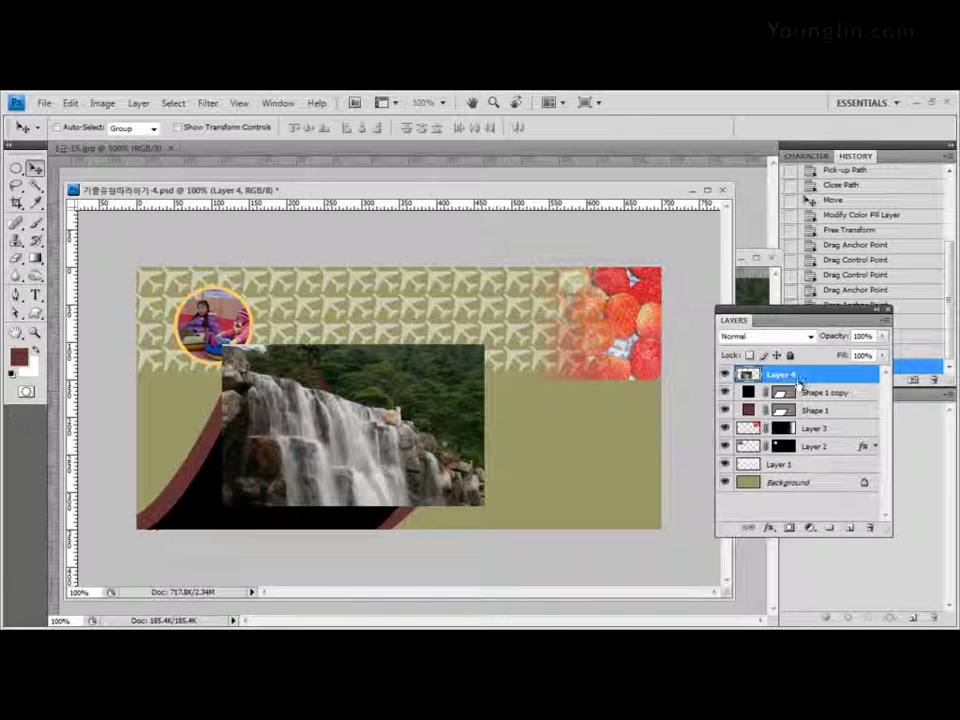
# - Close the 1급-12.jpg source image and move the waterfall photo to the banner's lower-left corner, just beneath the airplane strip
pyautogui.click(762, 283)
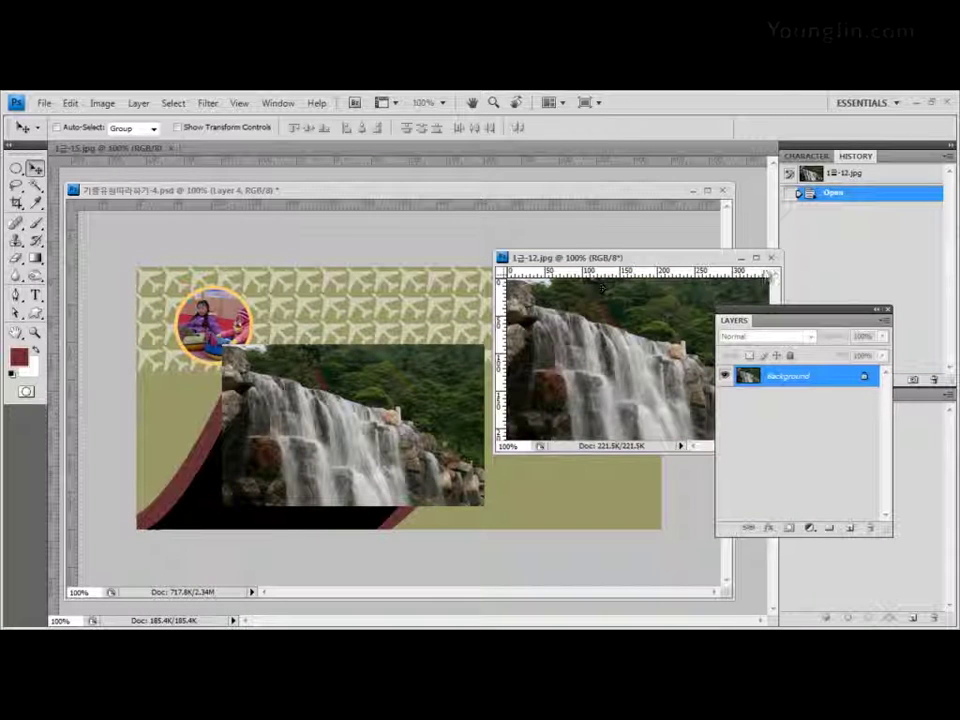
pyautogui.click(771, 261)
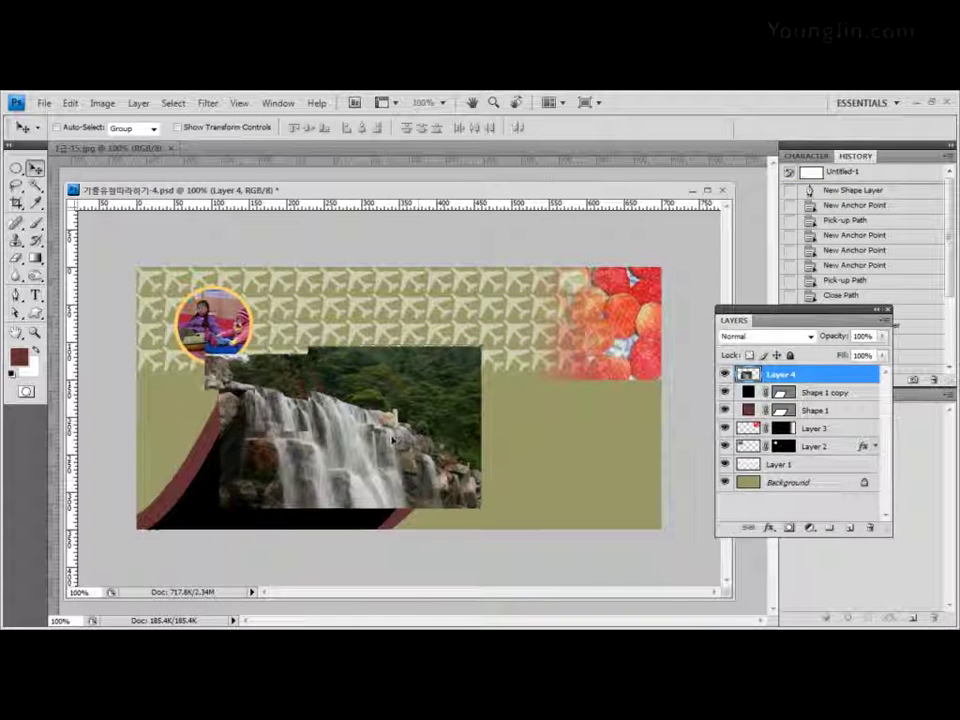
pyautogui.moveTo(394, 438); pyautogui.dragTo(372, 454)
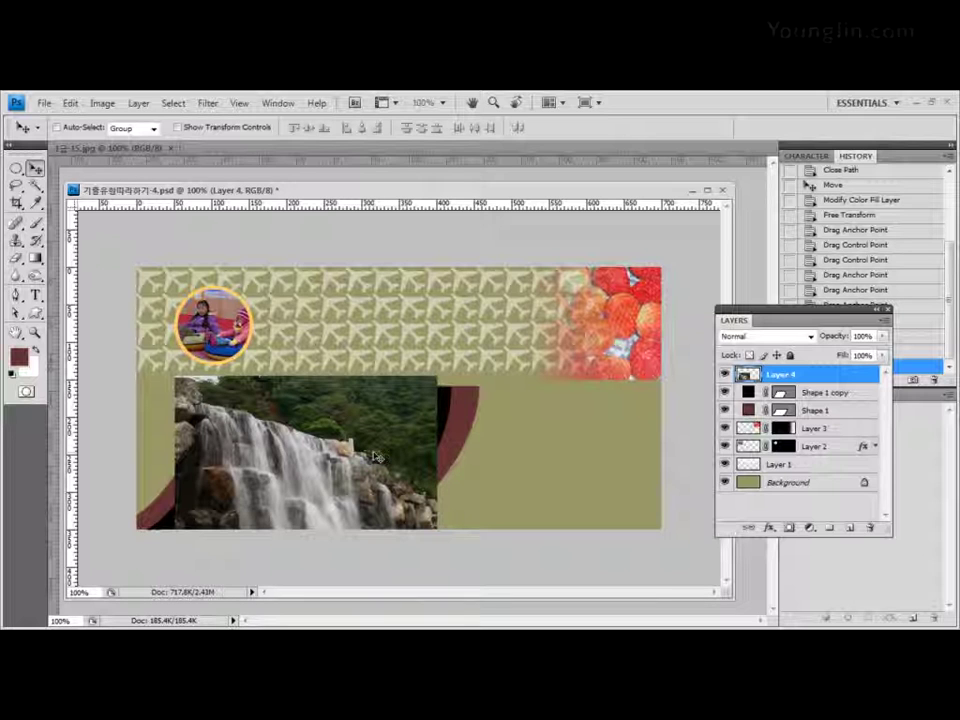
pyautogui.moveTo(373, 455); pyautogui.dragTo(338, 466)
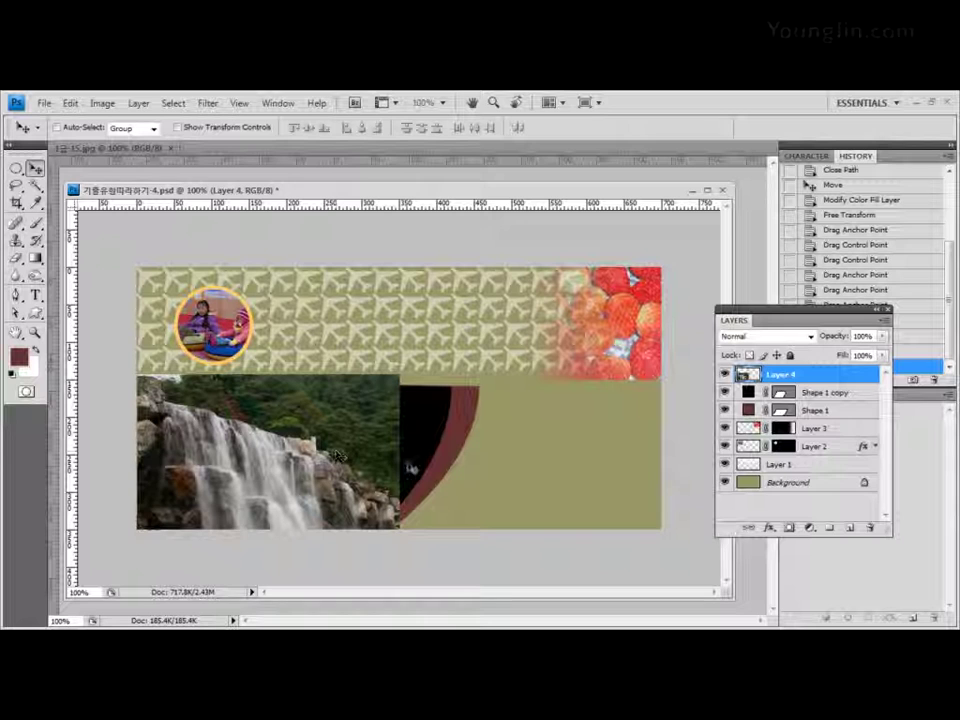
# - Stretch the waterfall photo horizontally to about 131% width with Free Transform and shift it slightly down below the airplane strip
pyautogui.hotkey('ctrl', 't')
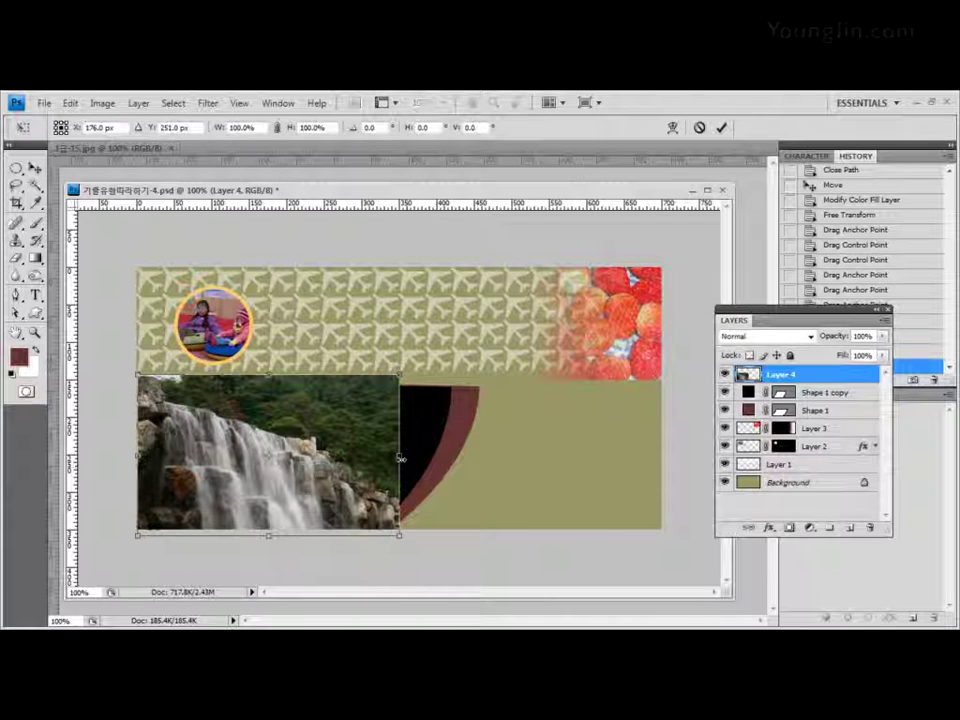
pyautogui.moveTo(400, 456); pyautogui.dragTo(456, 456)
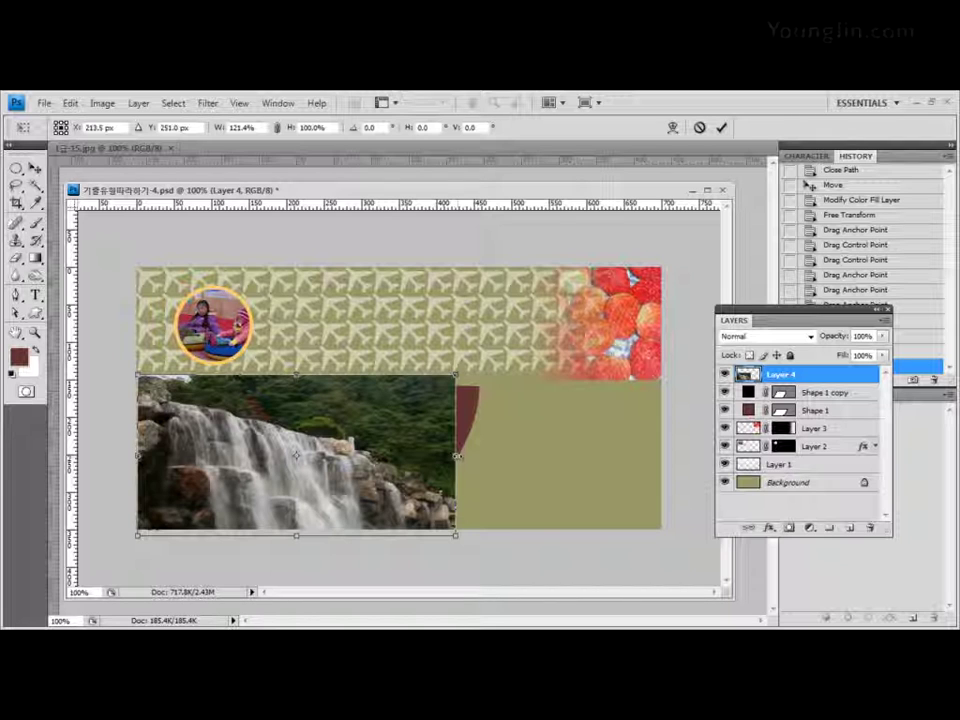
pyautogui.moveTo(456, 456); pyautogui.dragTo(483, 456)
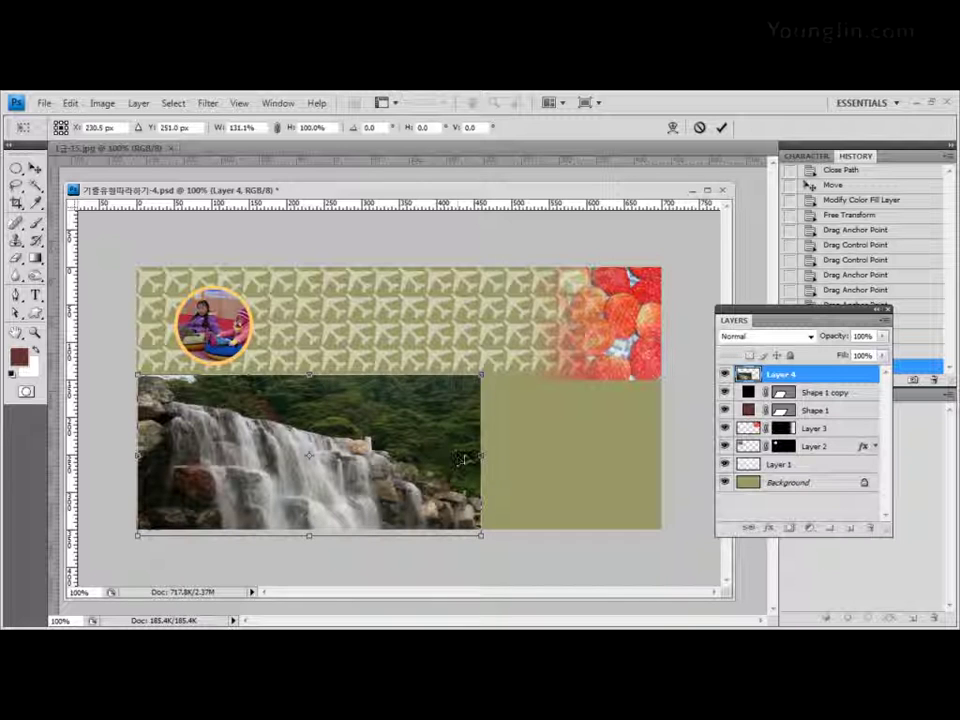
pyautogui.press('Return')
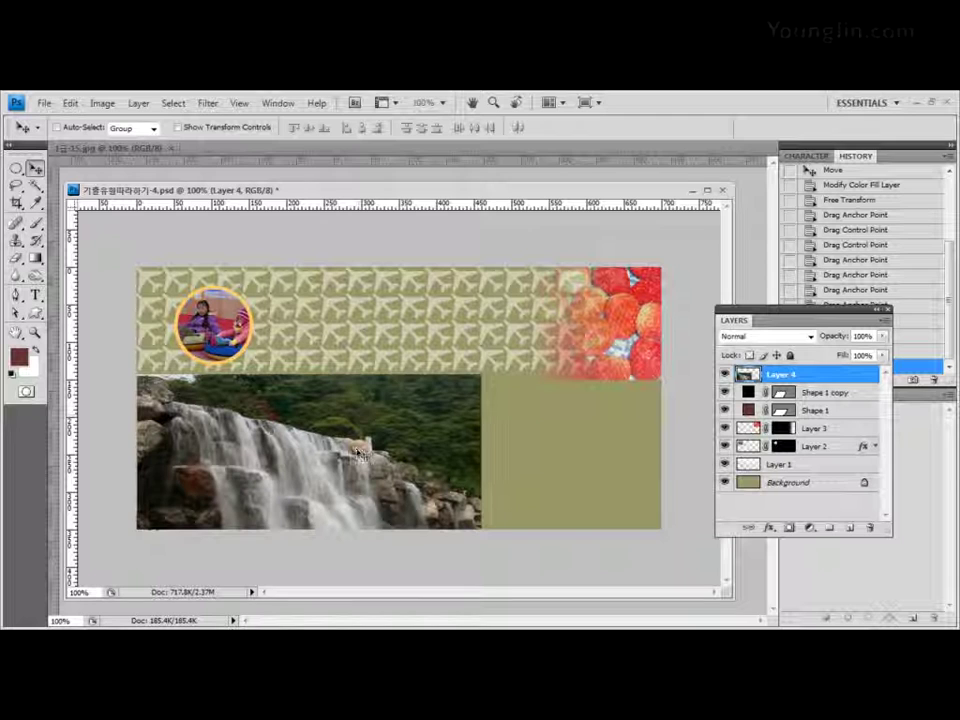
pyautogui.moveTo(357, 452); pyautogui.dragTo(359, 460)
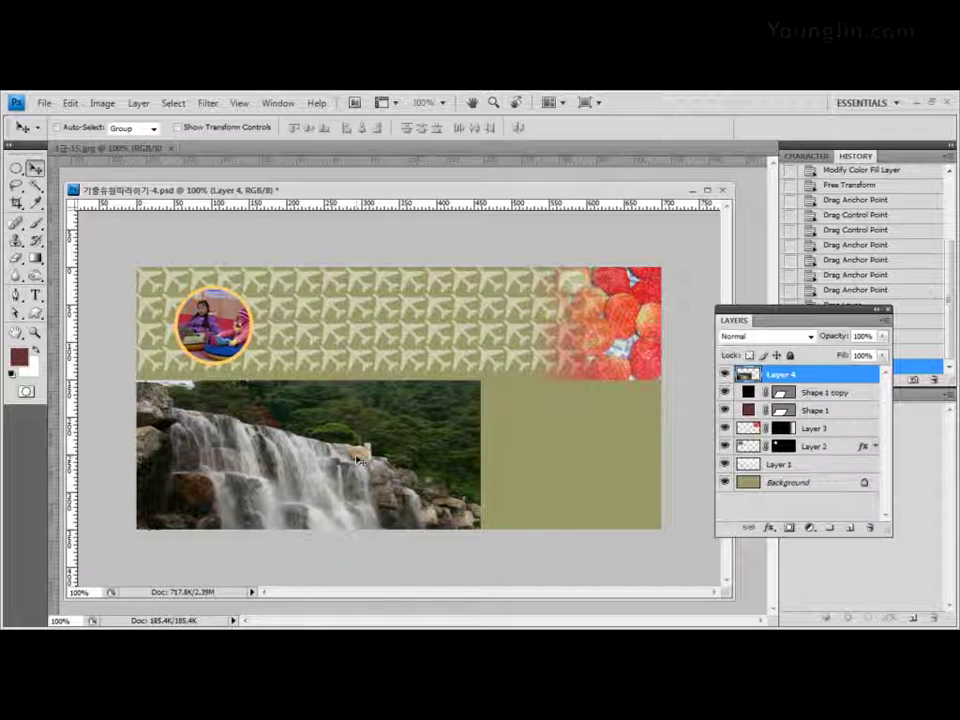
# - Load Shape 1 copy's vector mask outline as a selection and add a layer mask from it to the waterfall layer
pyautogui.click(815, 396)
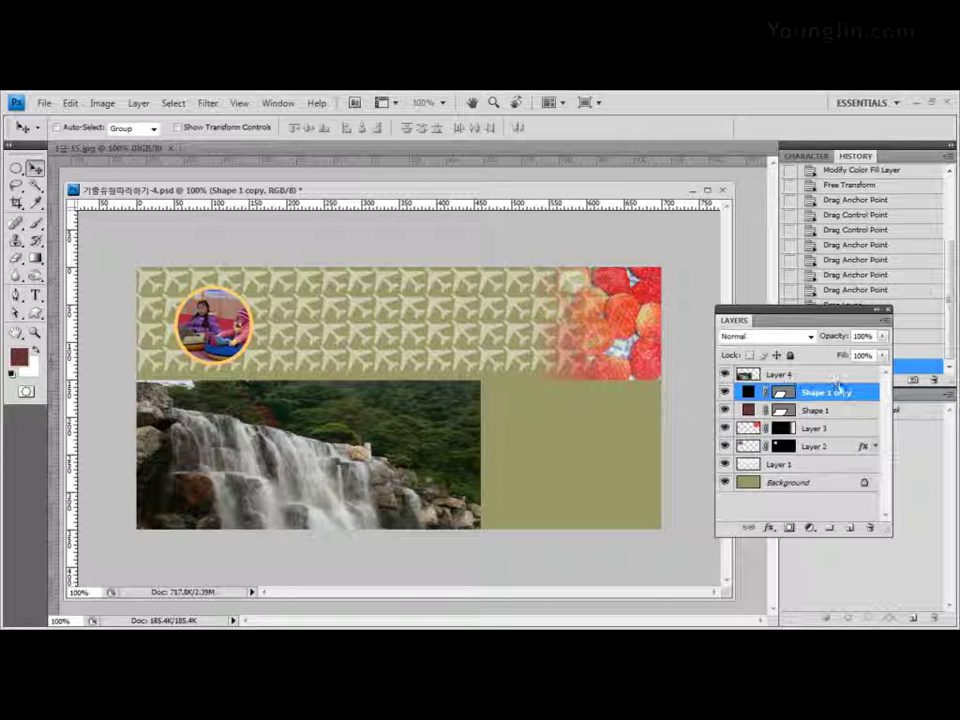
pyautogui.click(784, 396)
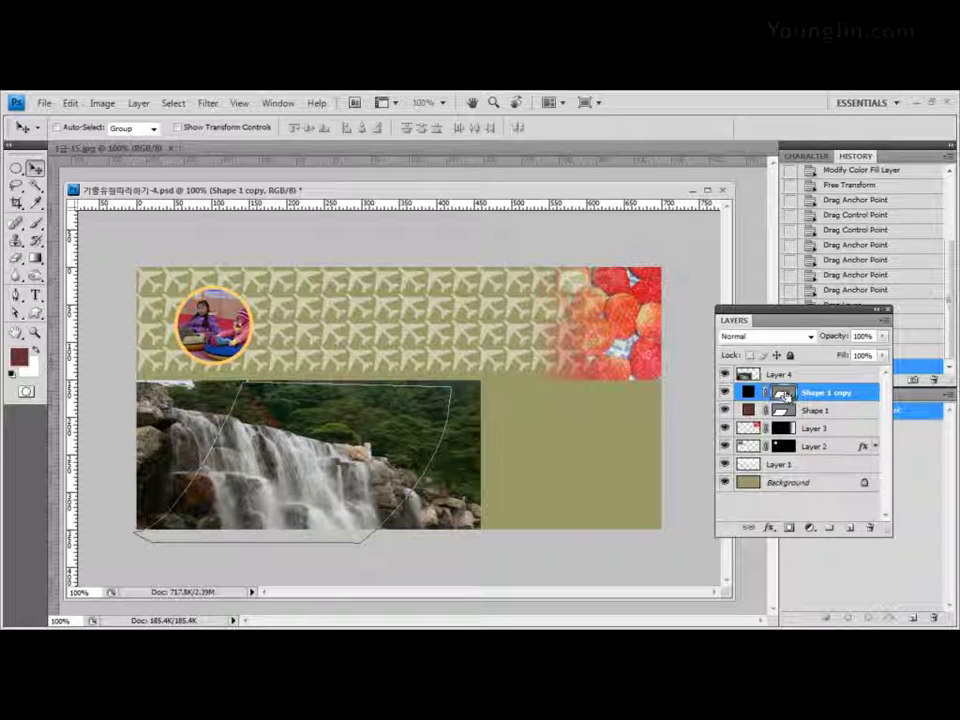
pyautogui.keyDown('ctrl'); pyautogui.click(786, 393); pyautogui.keyUp('ctrl')
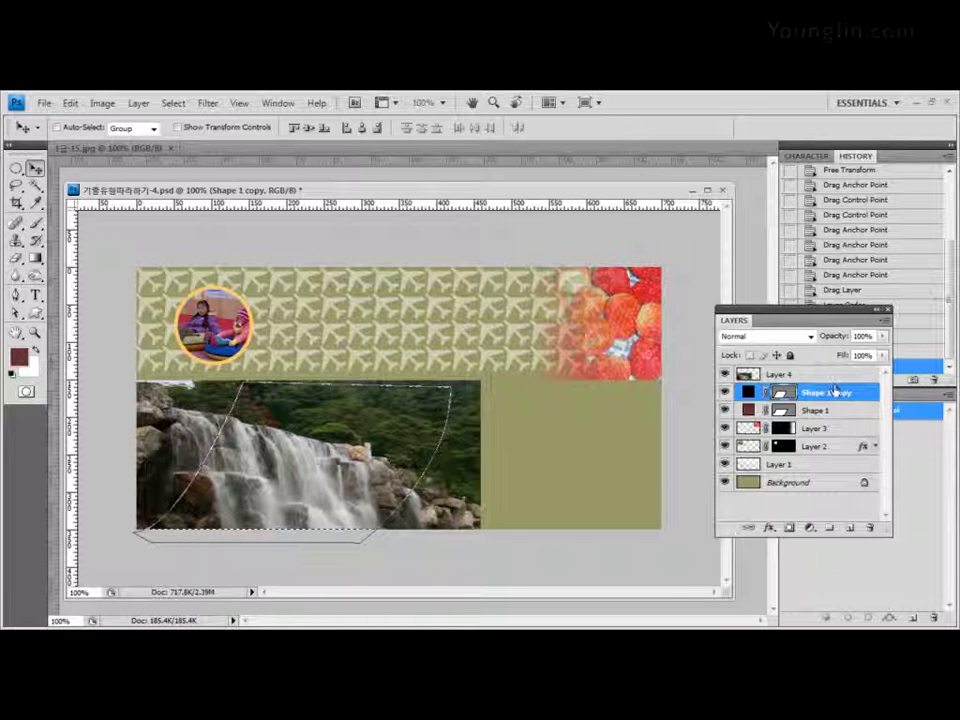
pyautogui.hotkey('alt', ']')
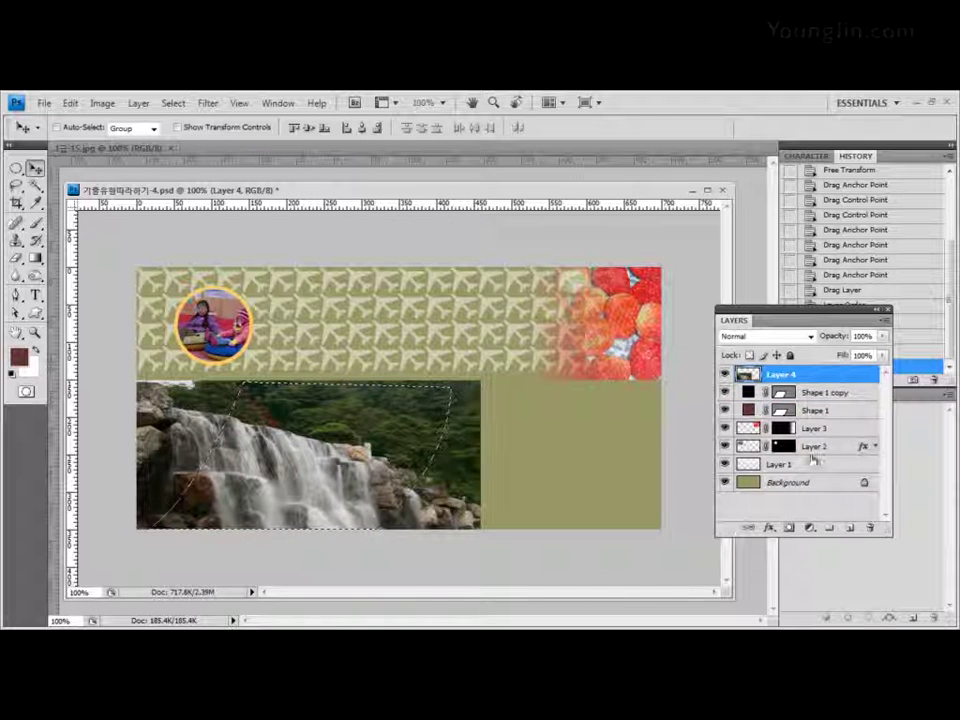
pyautogui.click(789, 529)
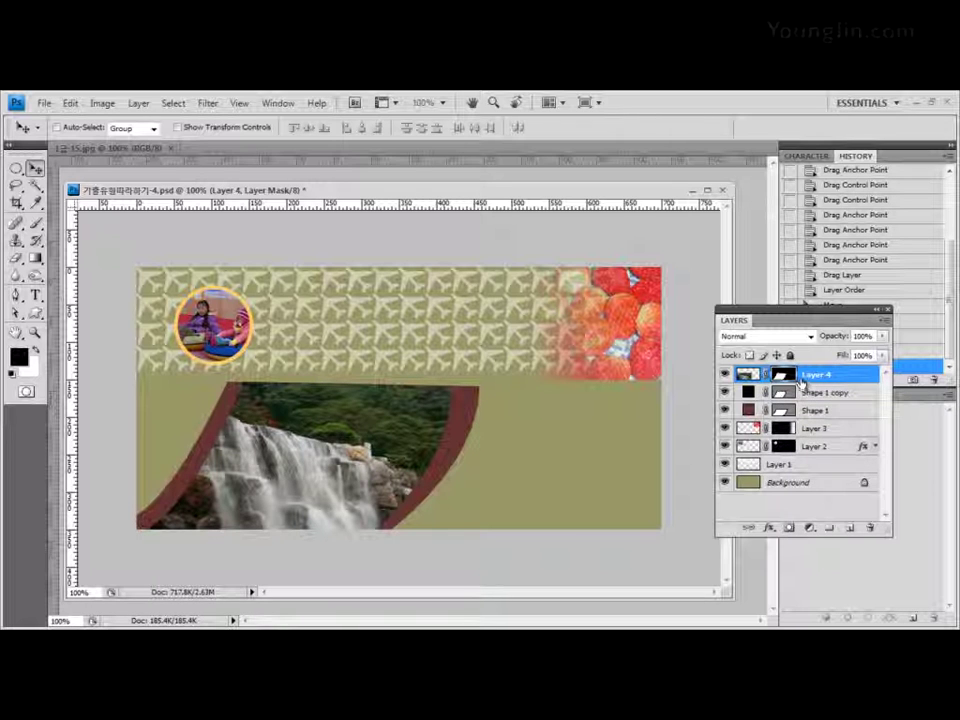
# - Move the layer list aside and undo the waterfall's layer mask and selection, back to its last Move in the history
pyautogui.moveTo(838, 319); pyautogui.dragTo(733, 317)
pyautogui.click(855, 349)
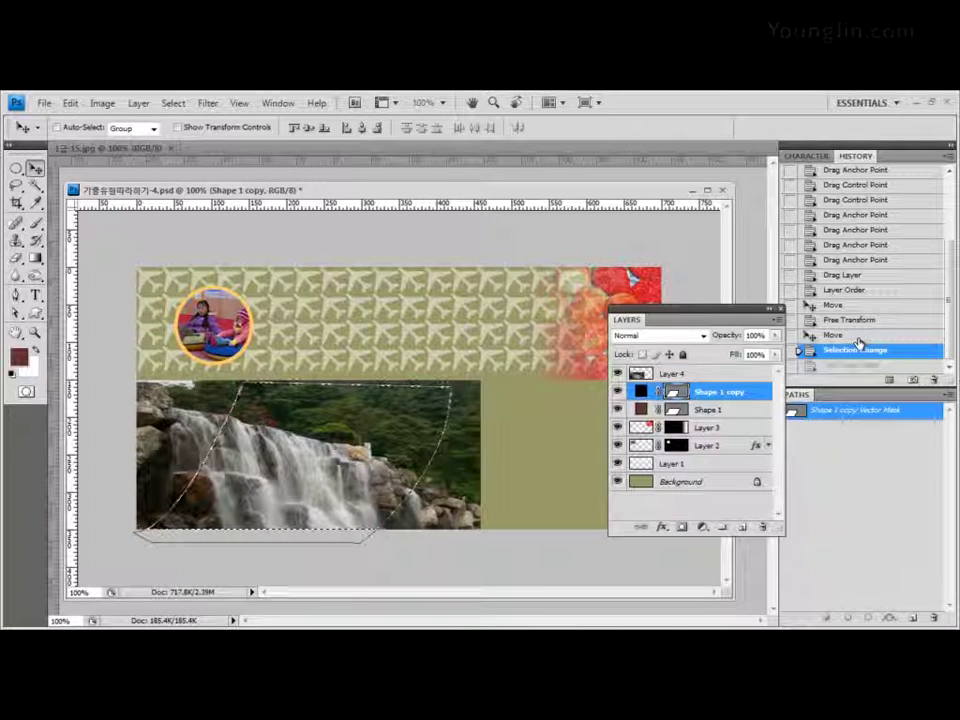
pyautogui.click(850, 335)
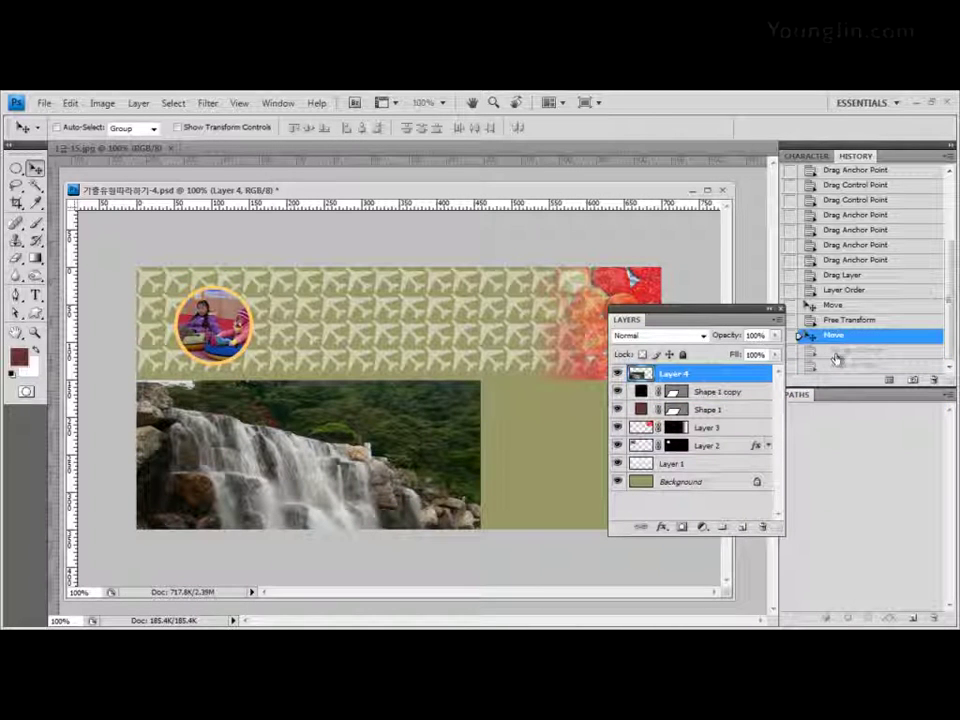
# - Try clipping the waterfall layer to Shape 1 copy, then step the history back to the Free Transform state
pyautogui.click(732, 397)
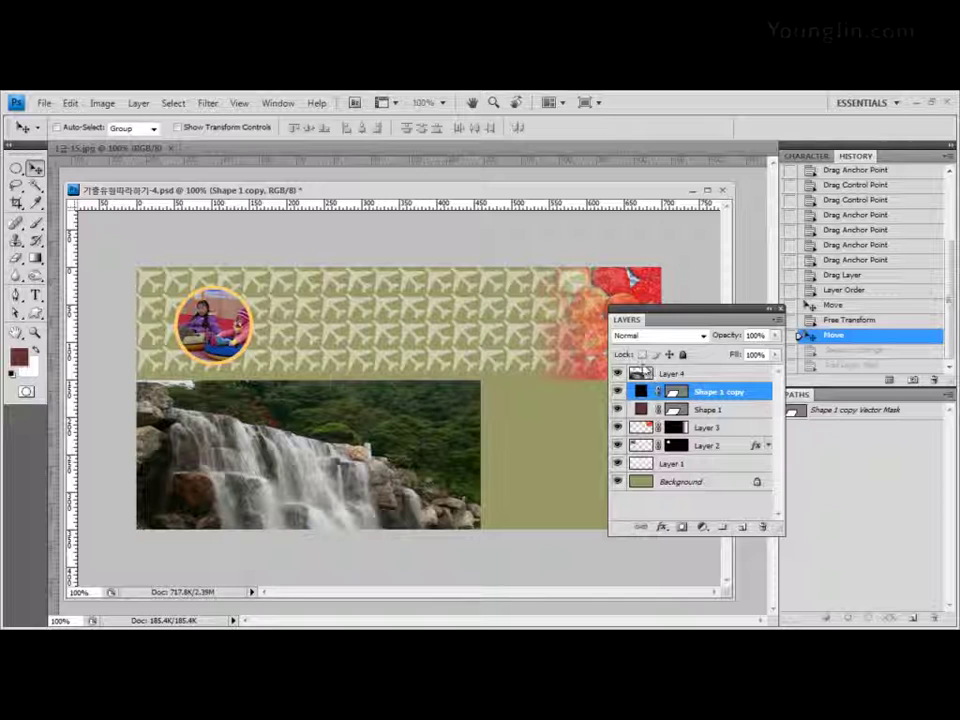
pyautogui.keyDown('alt'); pyautogui.click(737, 383); pyautogui.keyUp('alt')
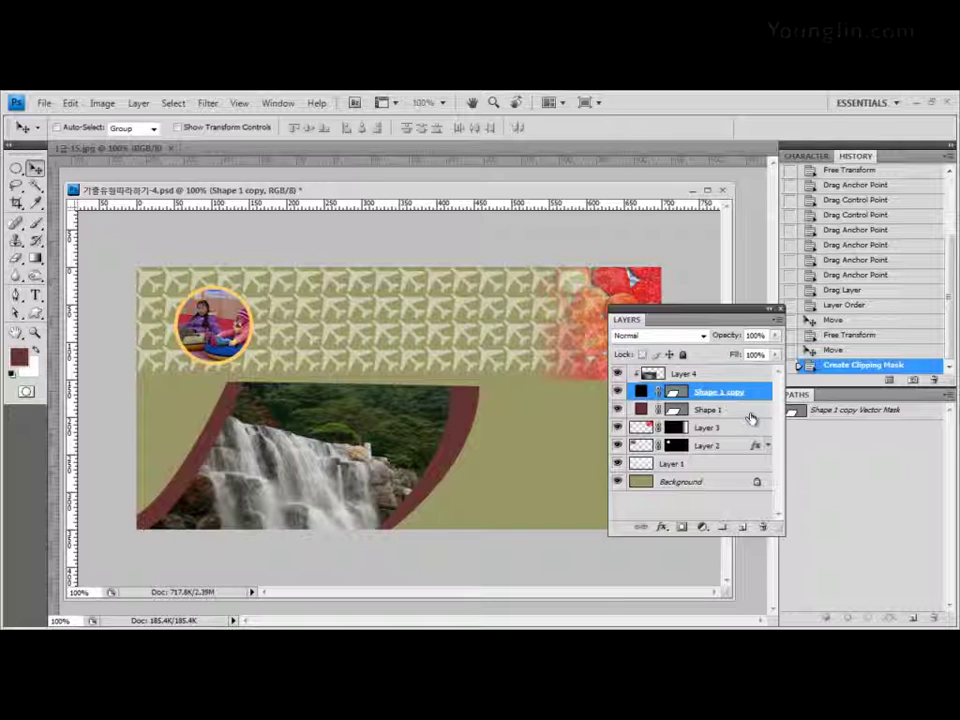
pyautogui.click(838, 350)
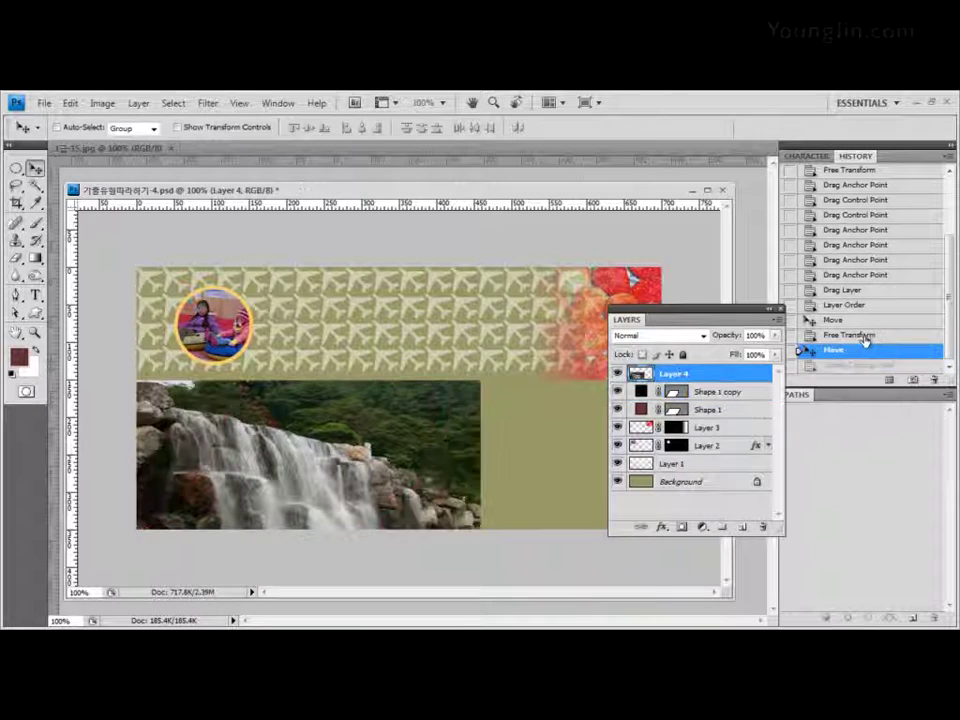
pyautogui.click(840, 335)
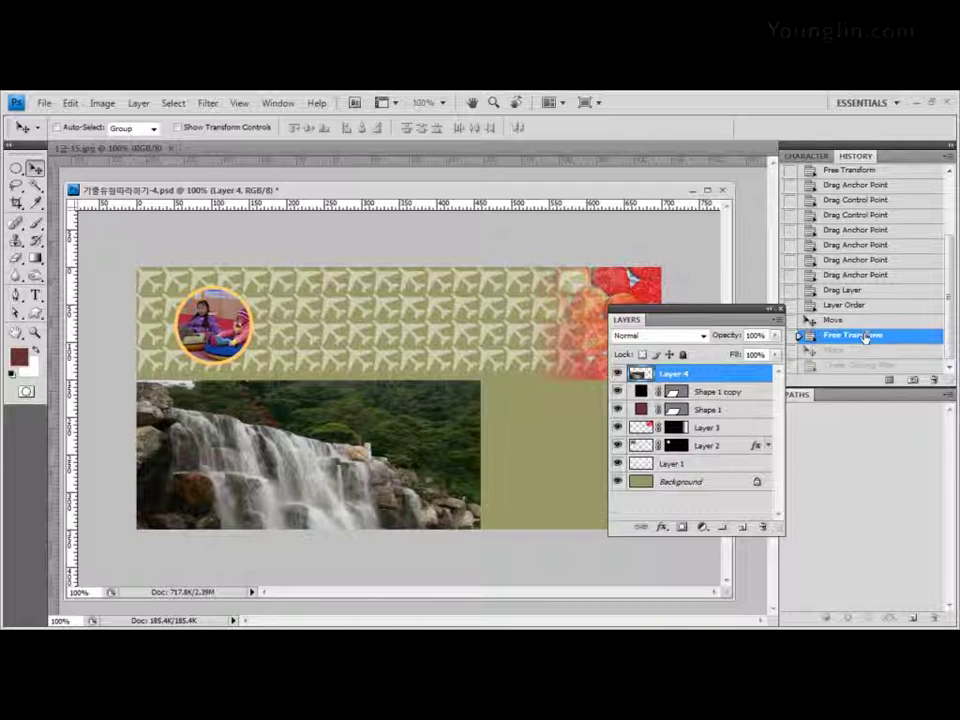
# - Mask the waterfall photo on Layer 4 to the outline of Shape 1 copy
pyautogui.keyDown('ctrl'); pyautogui.click(677, 391); pyautogui.keyUp('ctrl')
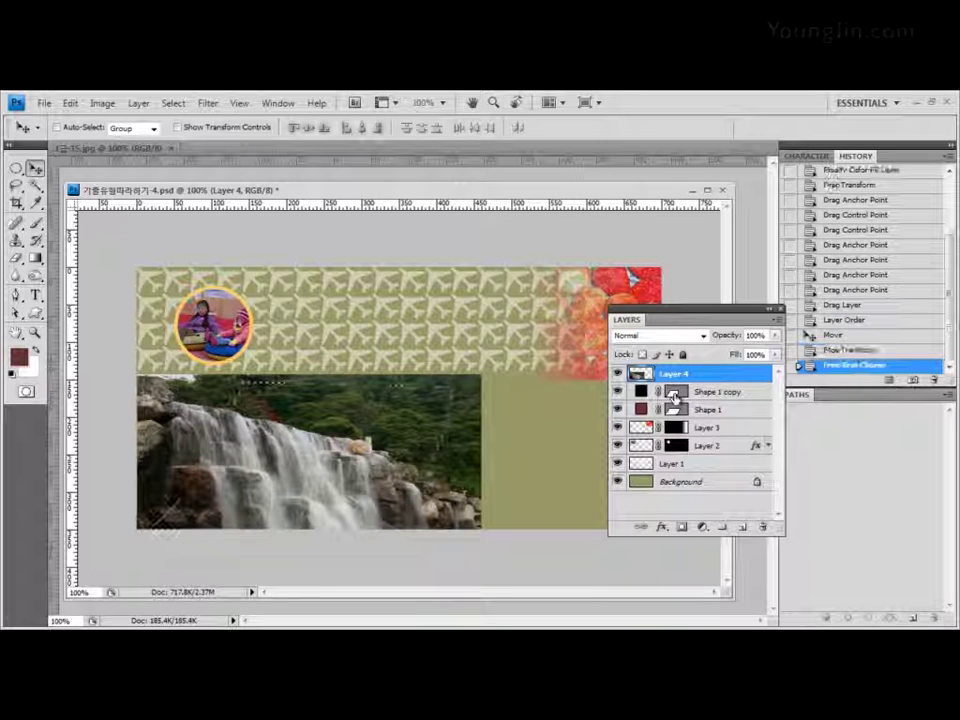
pyautogui.click(682, 526)
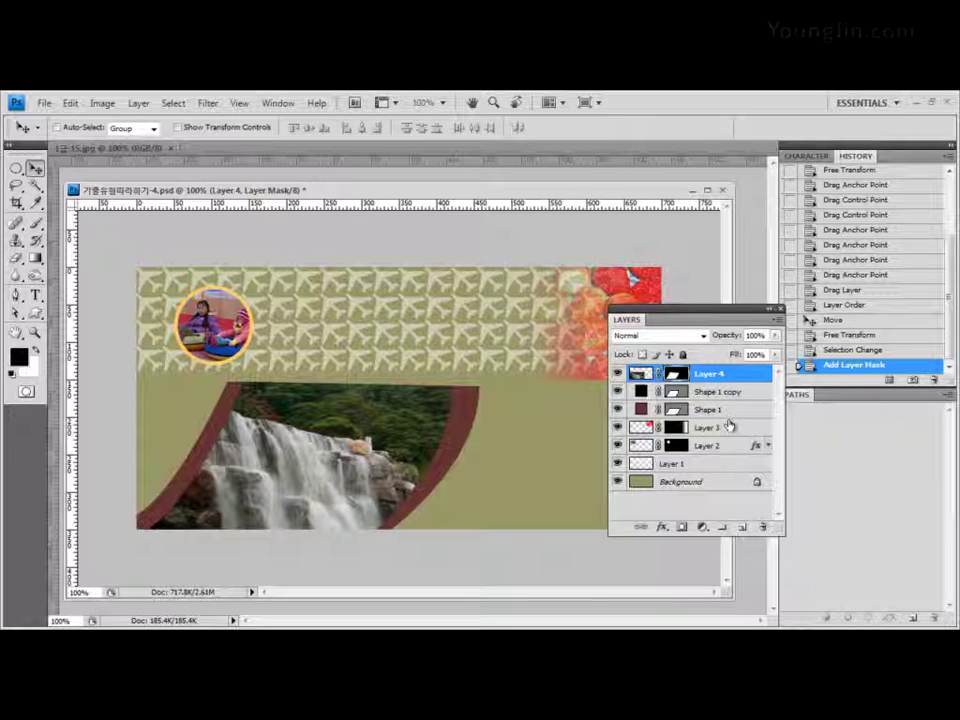
pyautogui.click(663, 528)
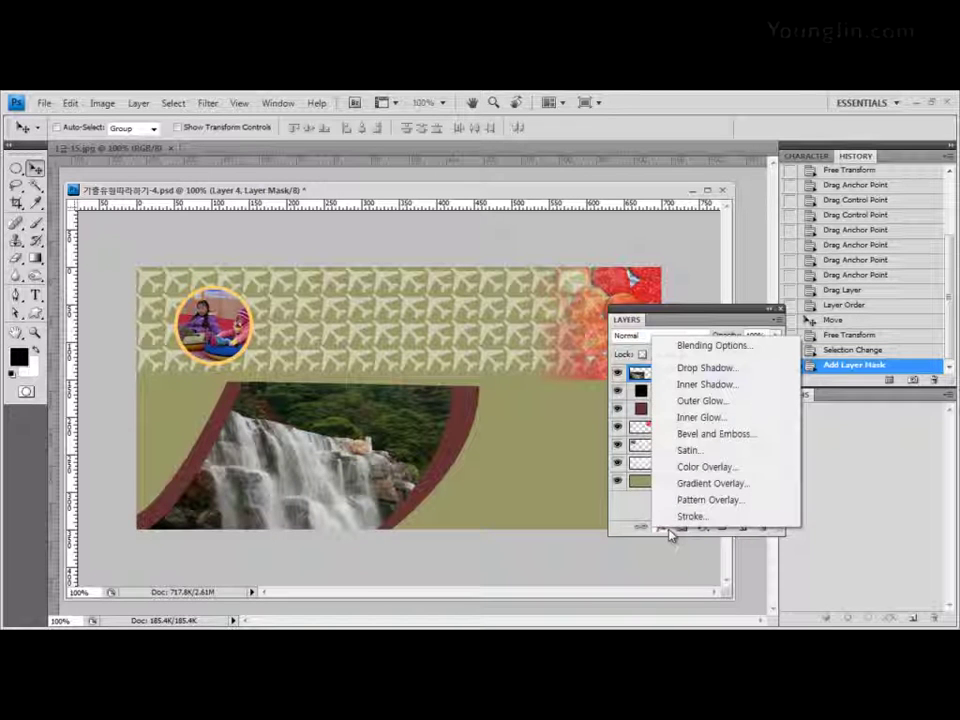
pyautogui.click(722, 402)
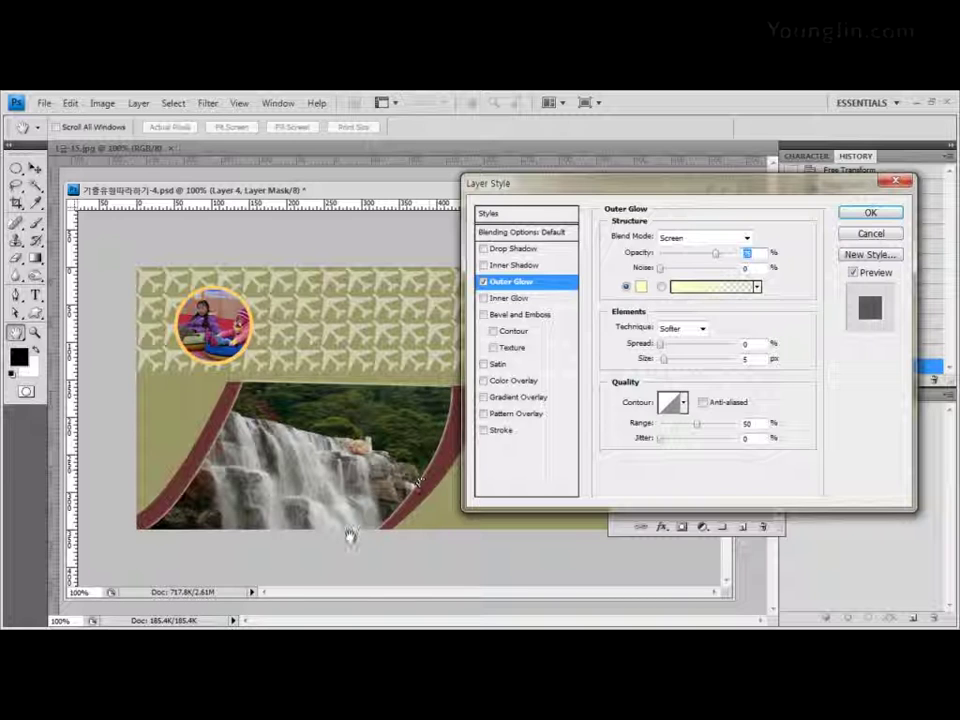
pyautogui.click(871, 234)
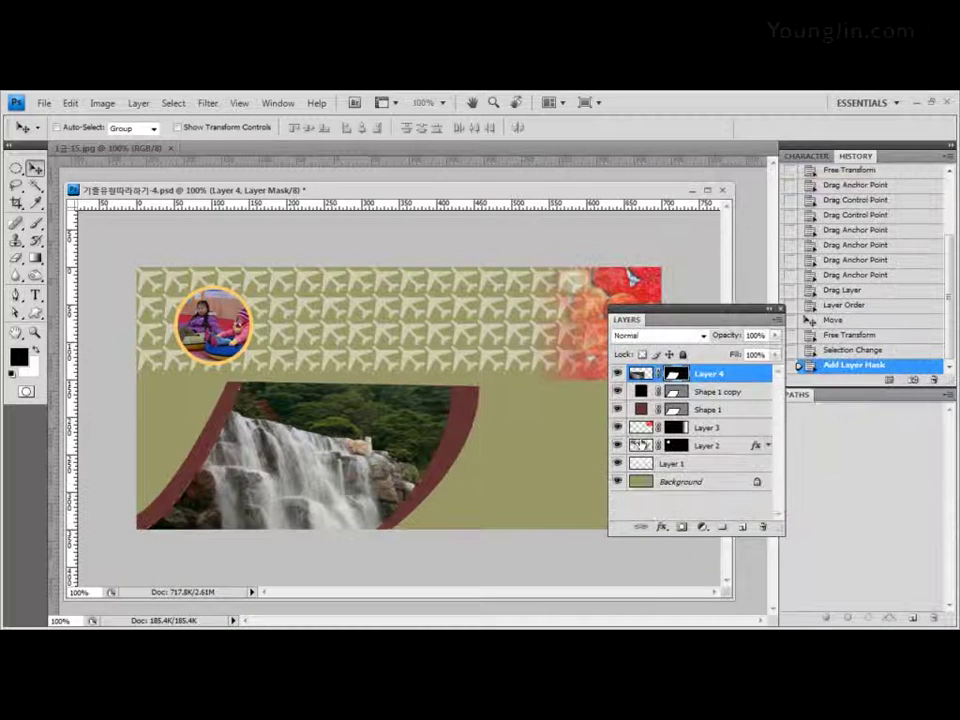
# - Add an Outer Glow in Screen mode with 5 px size to the Shape 1 layer and make Layer 4 active again
pyautogui.click(724, 414)
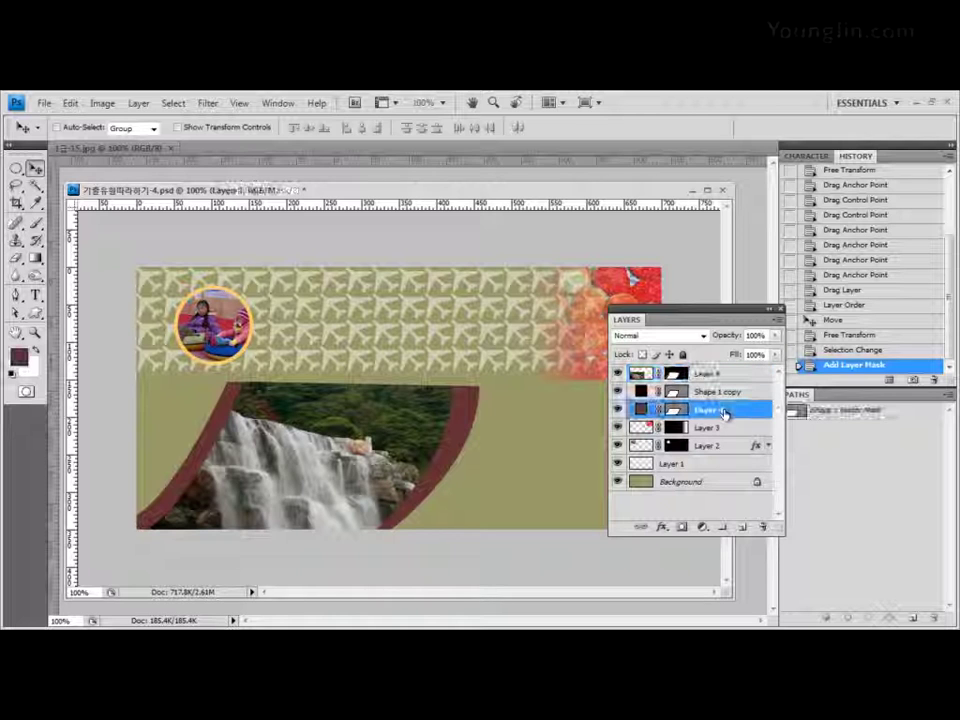
pyautogui.click(661, 528)
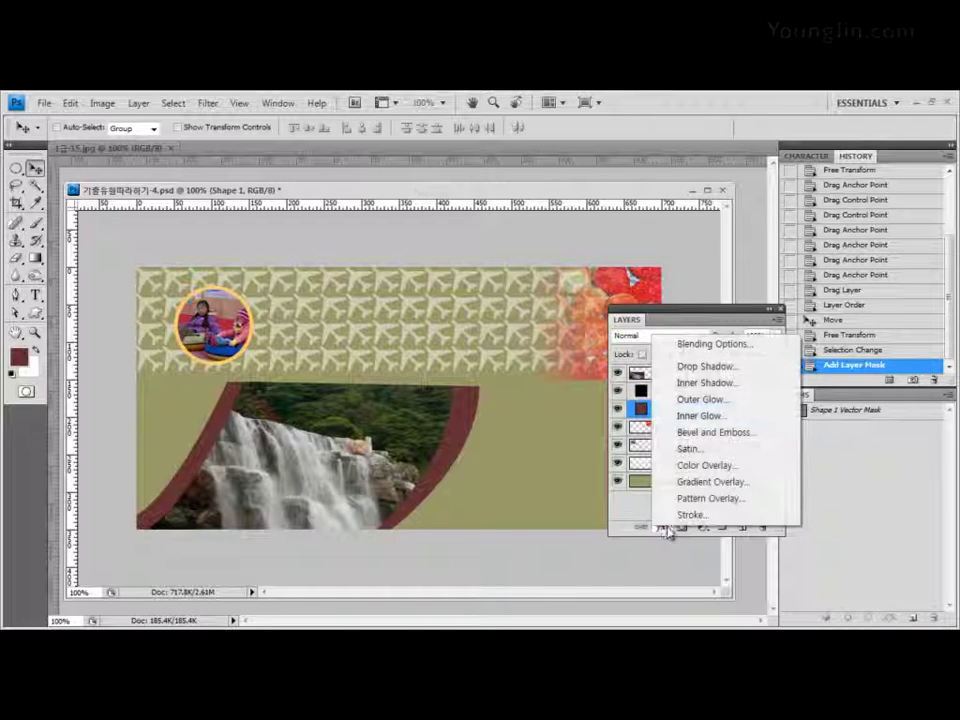
pyautogui.click(714, 400)
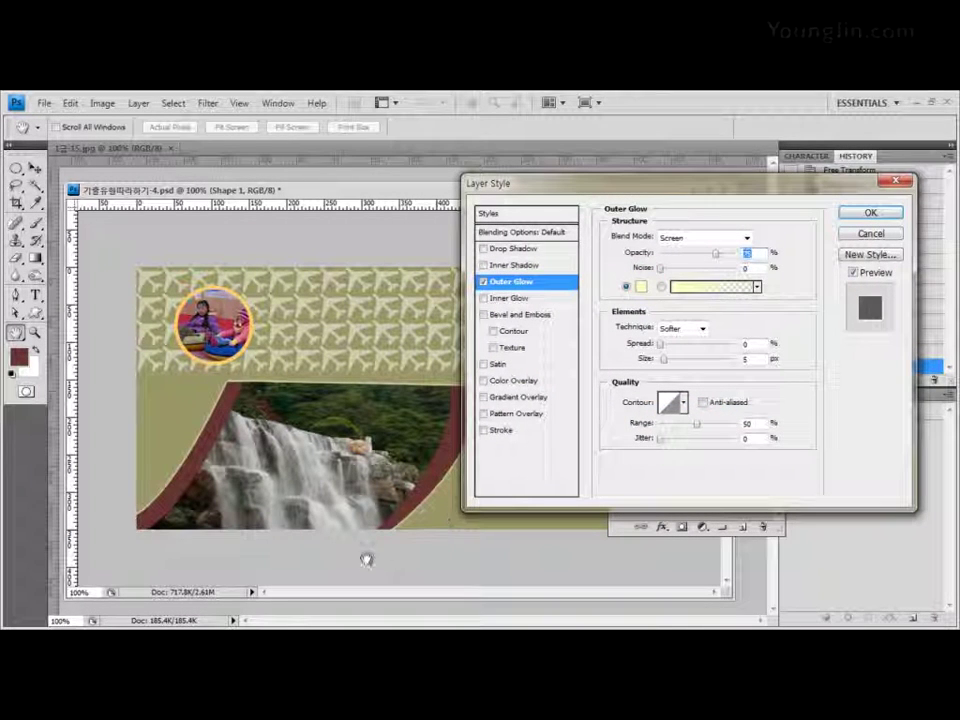
pyautogui.click(880, 216)
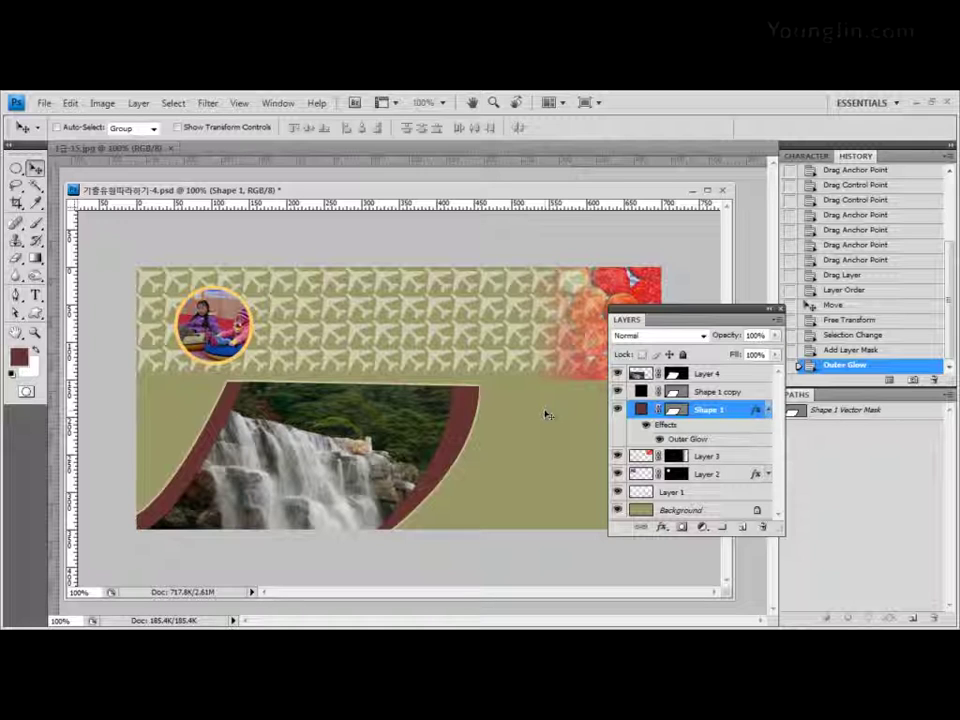
pyautogui.click(766, 410)
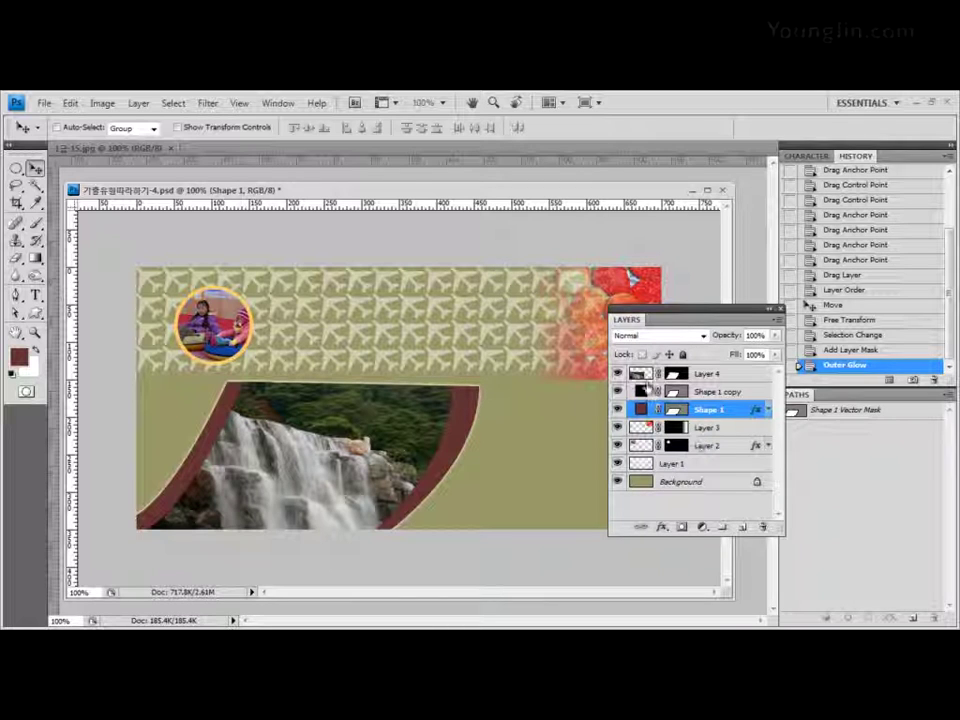
pyautogui.click(726, 375)
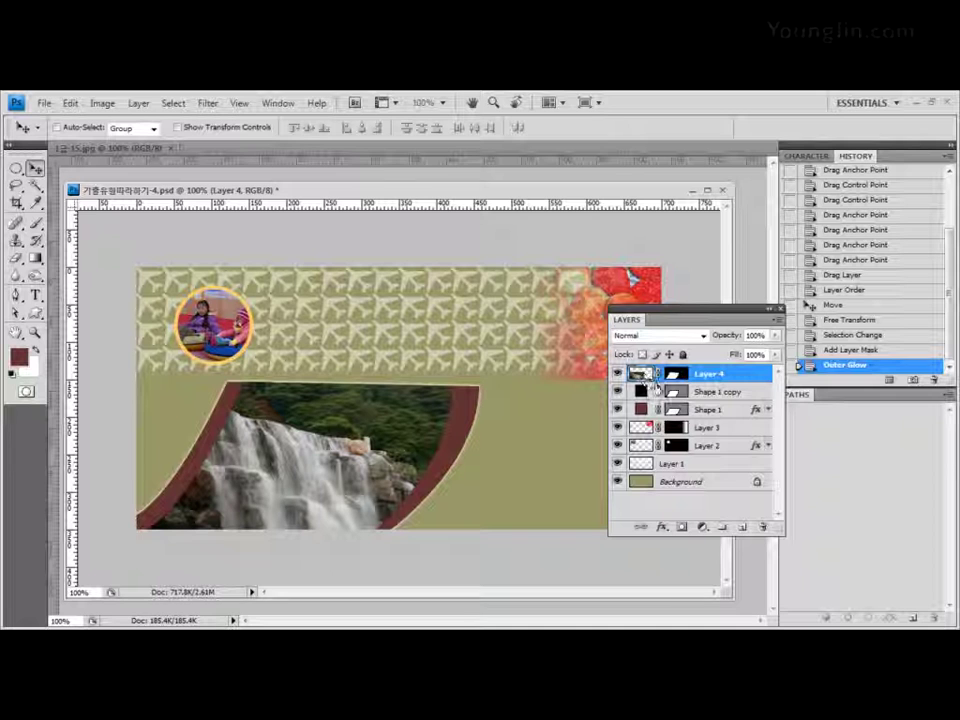
pyautogui.click(207, 108)
pyautogui.moveTo(237, 262)
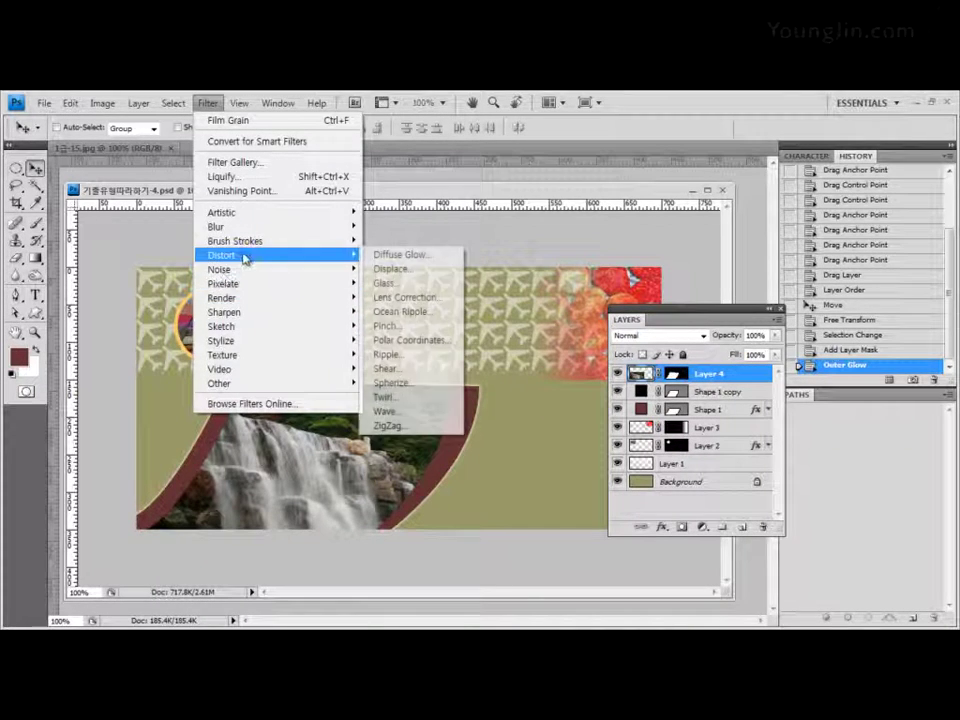
pyautogui.click(247, 162)
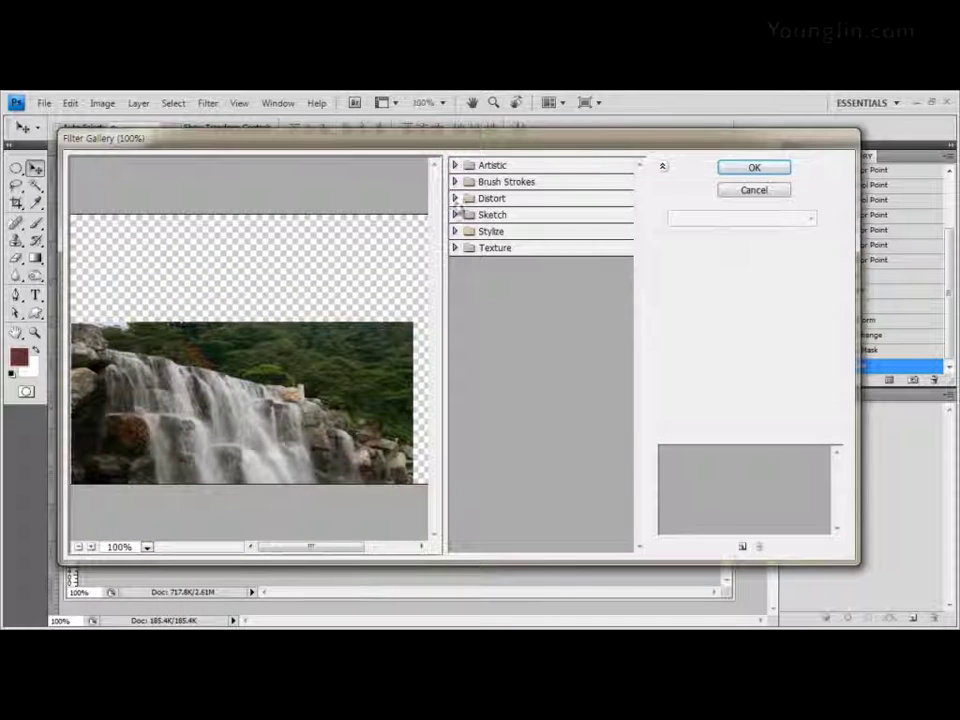
pyautogui.click(456, 198)
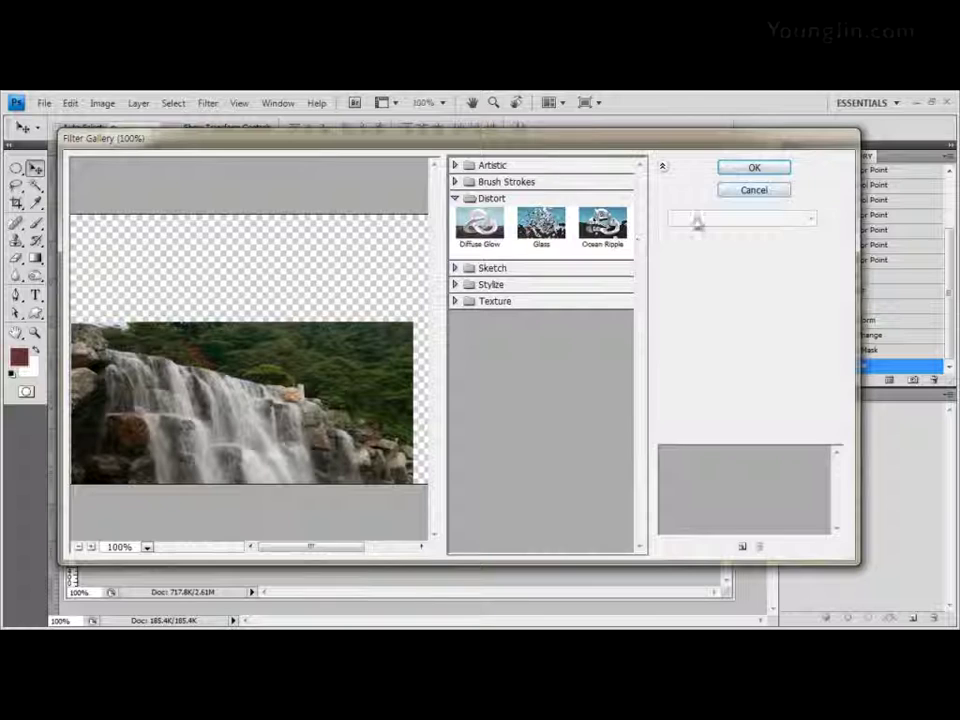
pyautogui.click(618, 230)
pyautogui.click(770, 192)
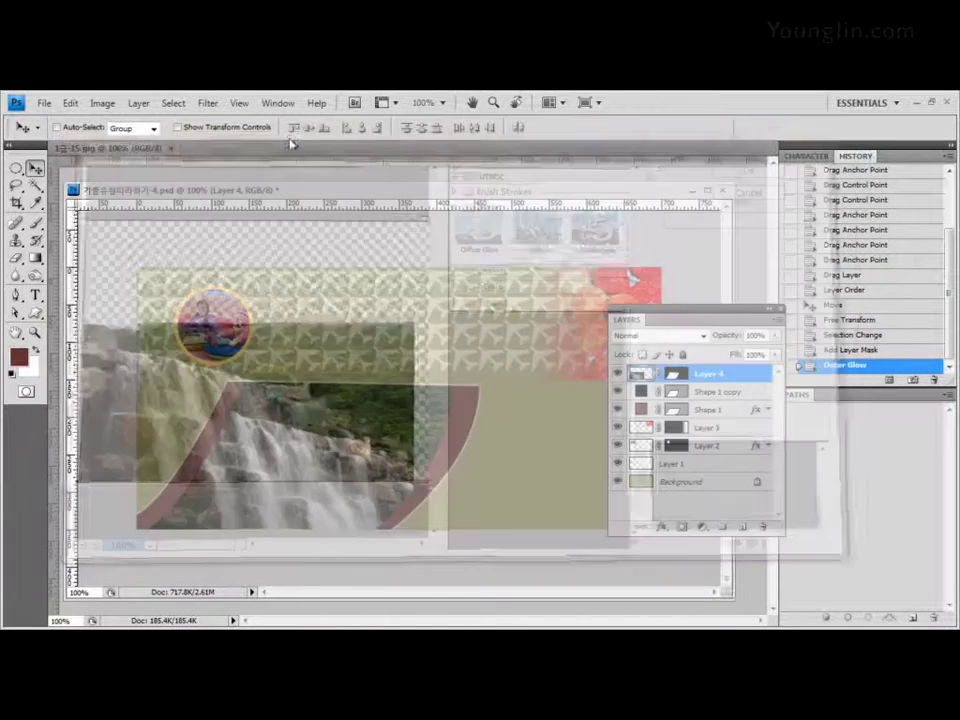
# - Apply the Ocean Ripple filter to the waterfall photo with Ripple Size 9 and Ripple Magnitude 9
pyautogui.click(209, 106)
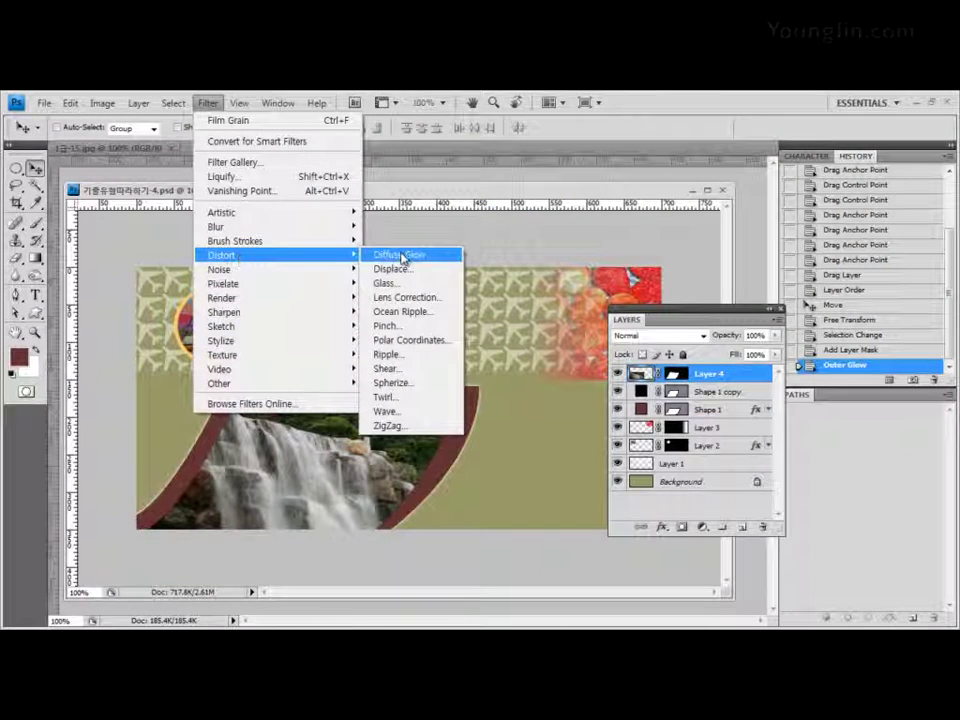
pyautogui.click(425, 313)
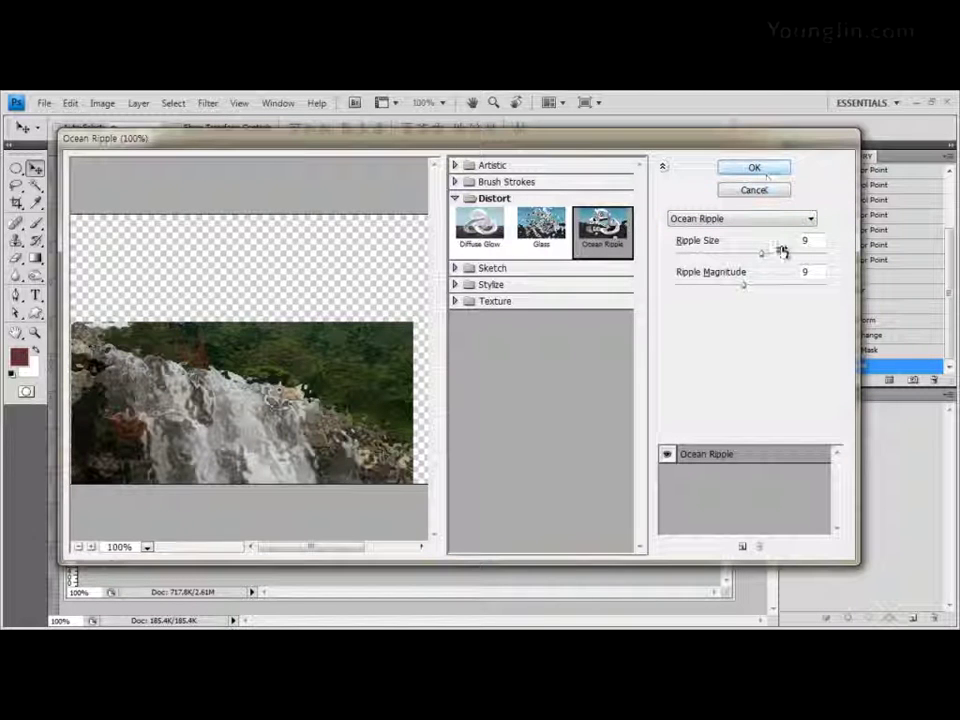
pyautogui.click(768, 169)
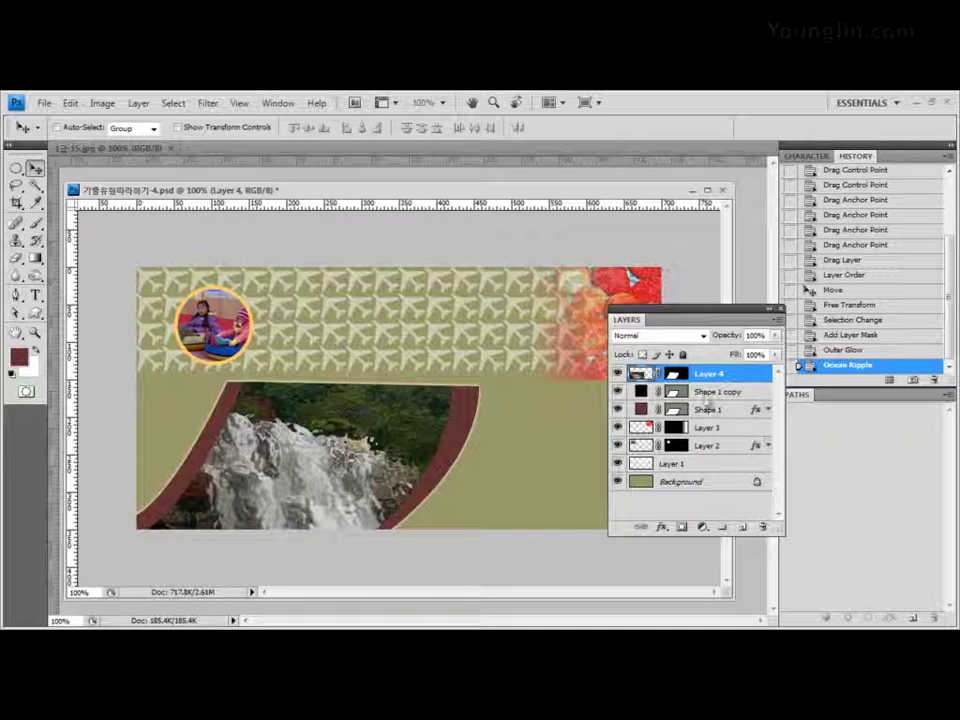
# - Float the 1급-15.jpg hand image in its own window over the banner and activate the Magic Wand tool
pyautogui.moveTo(92, 150); pyautogui.dragTo(482, 314)
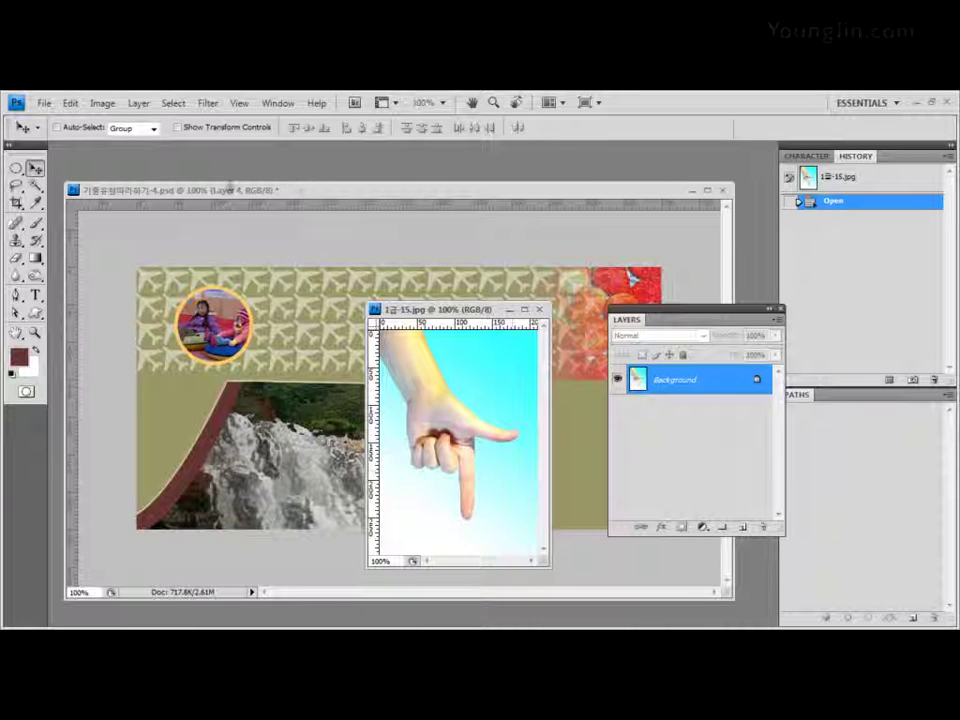
pyautogui.click(35, 186)
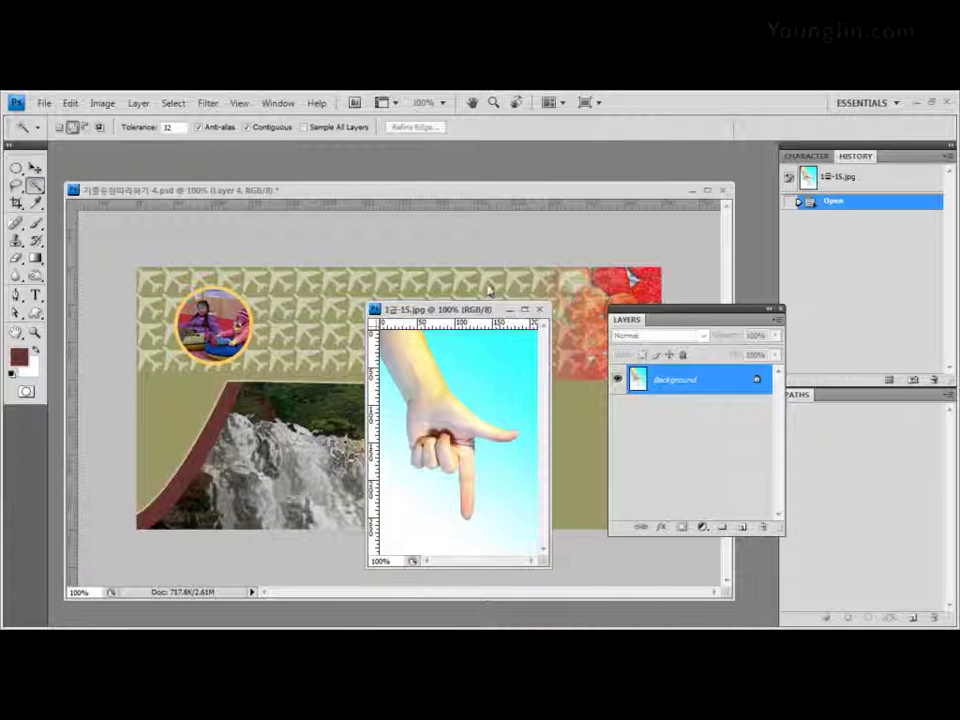
pyautogui.moveTo(490, 310); pyautogui.dragTo(492, 236)
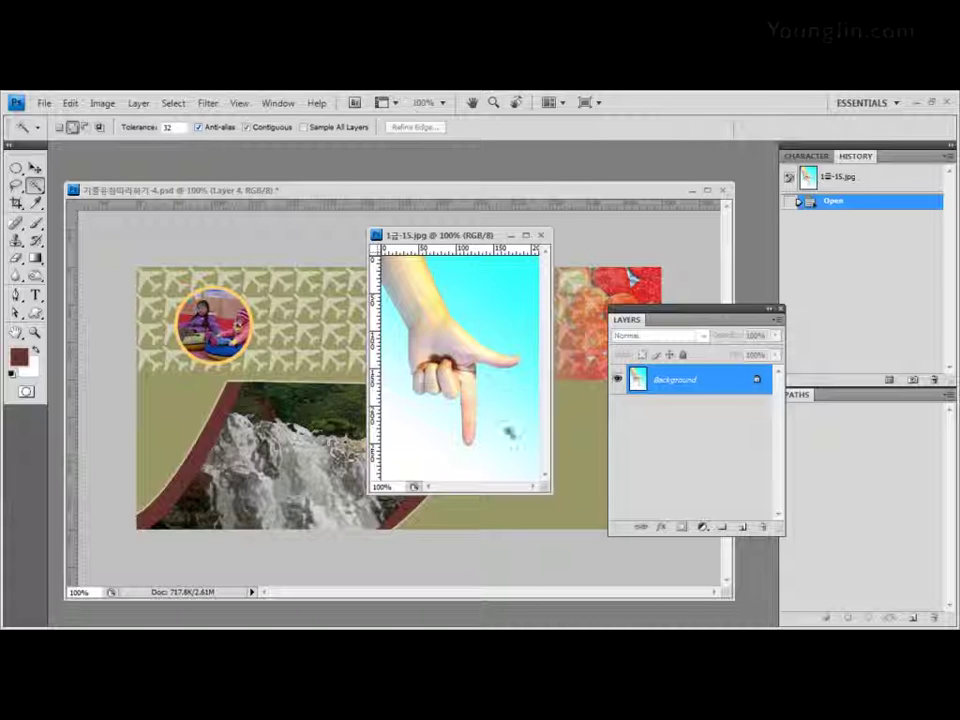
# - Select the whole blue-white background around the hand with the Magic Wand at tolerance 32, and invert the selection
pyautogui.click(506, 326)
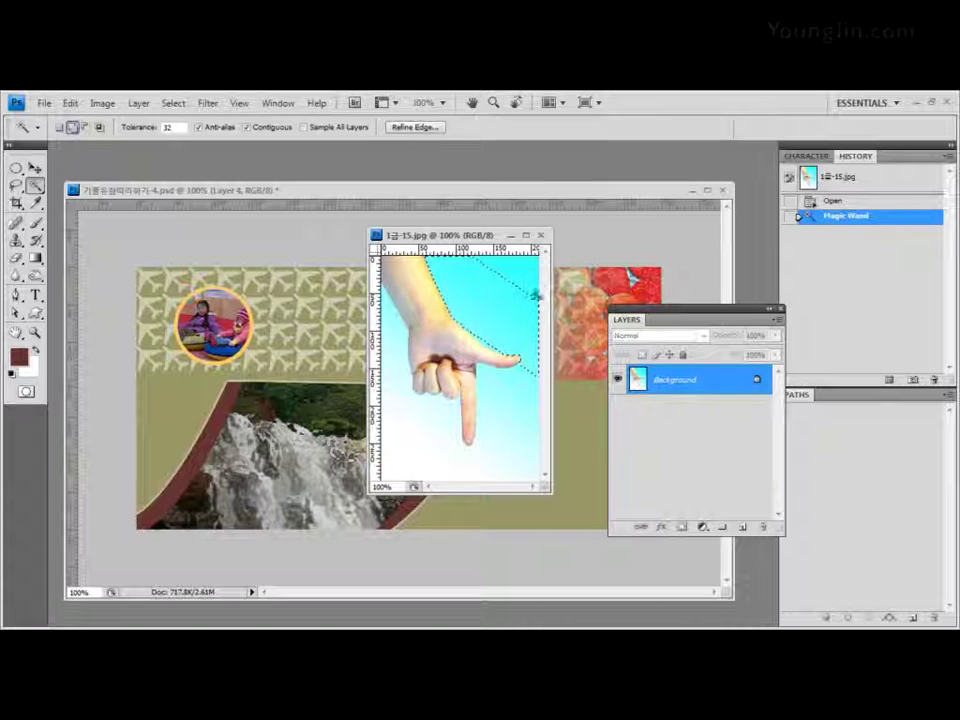
pyautogui.click(516, 420)
pyautogui.click(420, 470)
pyautogui.click(405, 380)
pyautogui.click(390, 303)
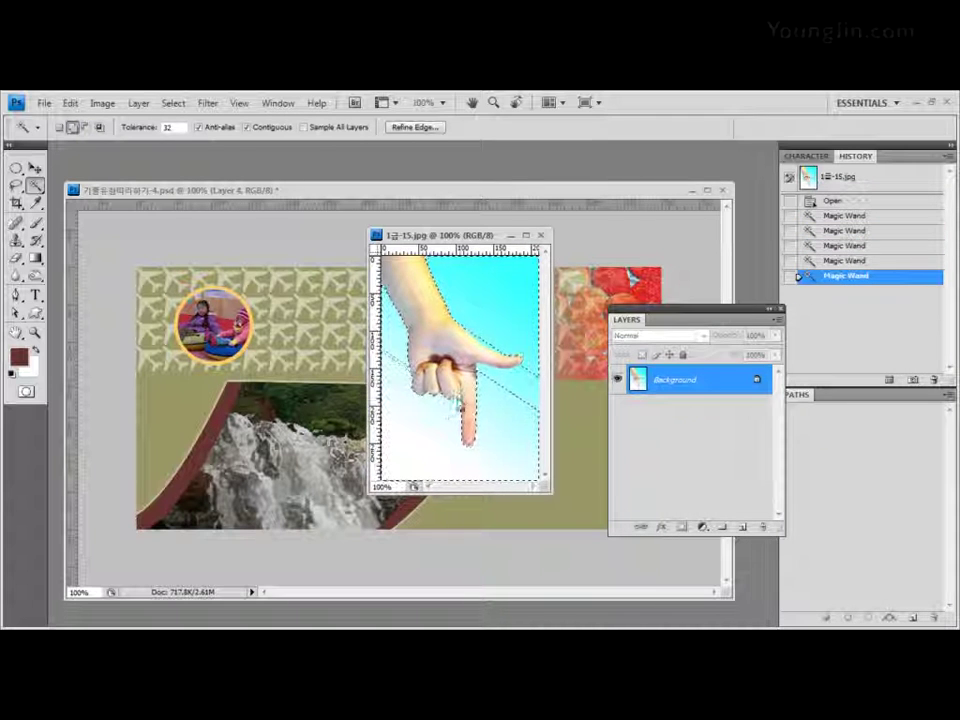
pyautogui.click(499, 386)
pyautogui.click(497, 386)
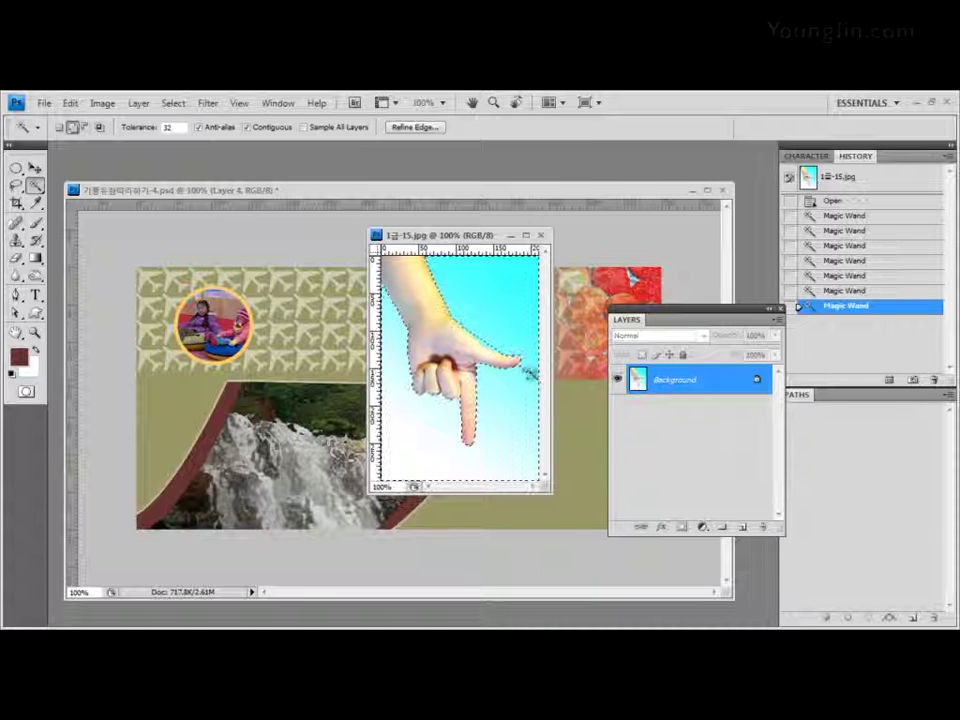
pyautogui.click(395, 320)
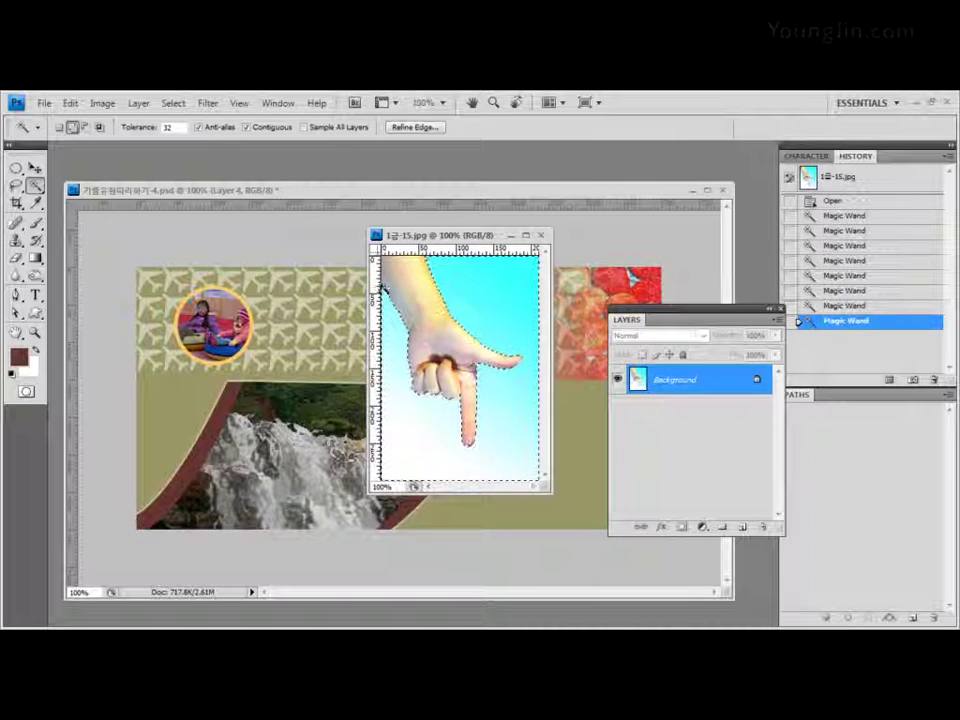
pyautogui.click(384, 287)
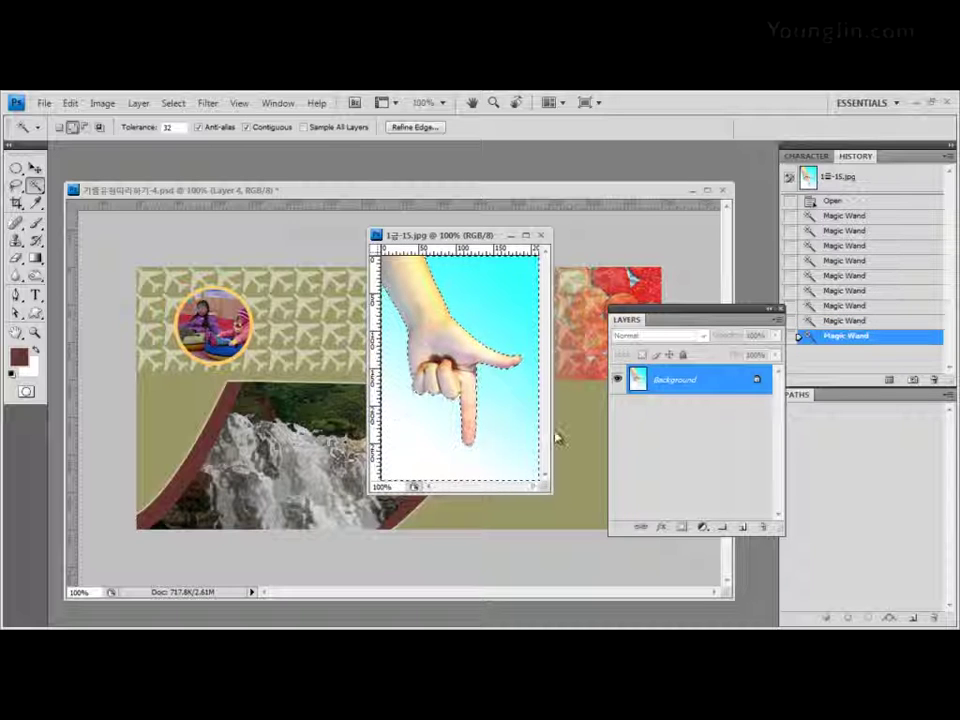
pyautogui.click(174, 103)
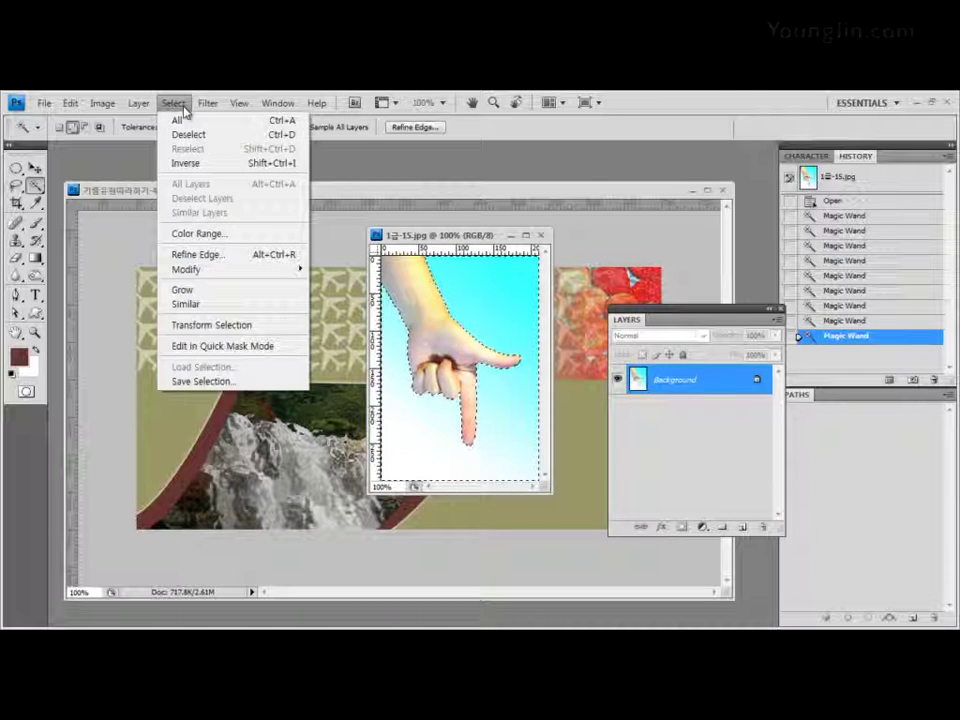
pyautogui.click(204, 164)
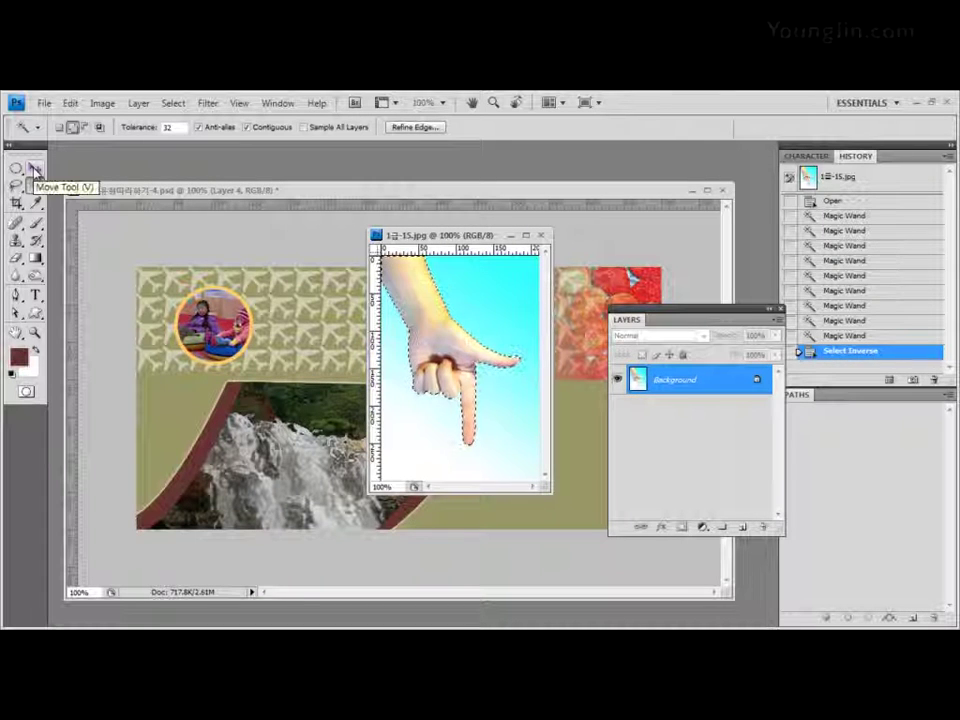
# - Copy the selected hand into the banner's lower right area and close the 1급-15.jpg source image
pyautogui.click(35, 169)
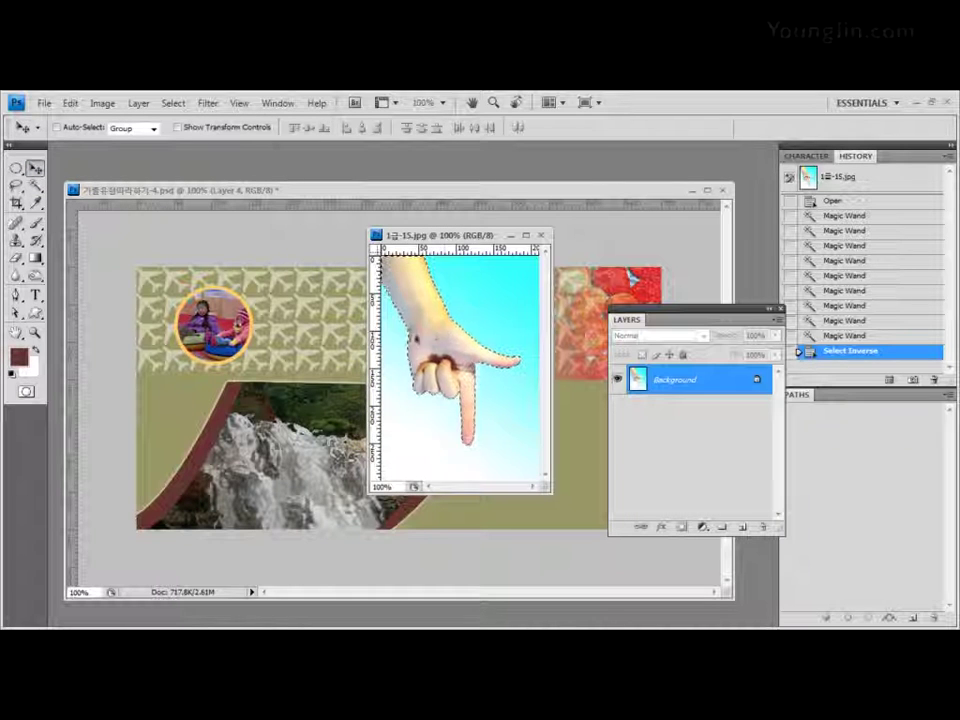
pyautogui.moveTo(459, 361); pyautogui.dragTo(594, 476)
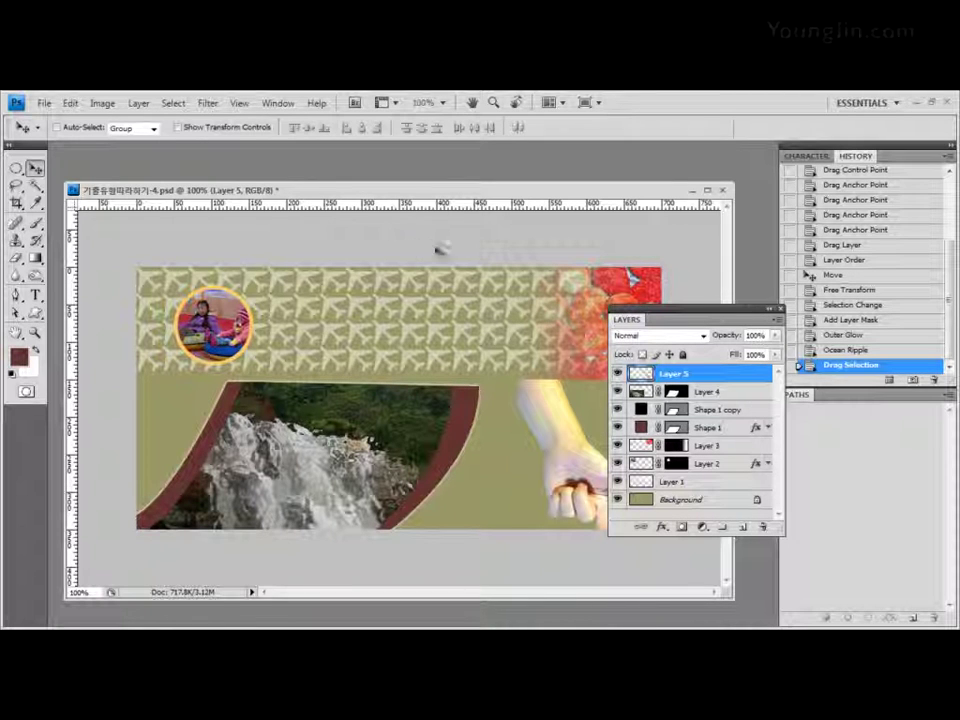
pyautogui.moveTo(380, 190); pyautogui.dragTo(371, 346)
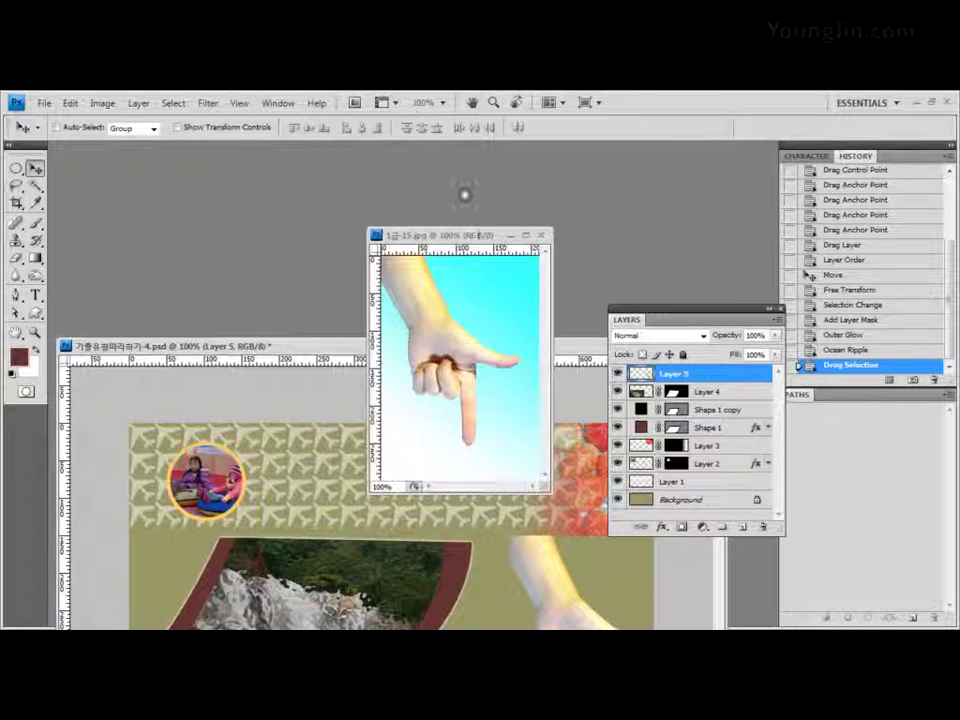
pyautogui.moveTo(464, 235); pyautogui.dragTo(407, 168)
pyautogui.click(483, 172)
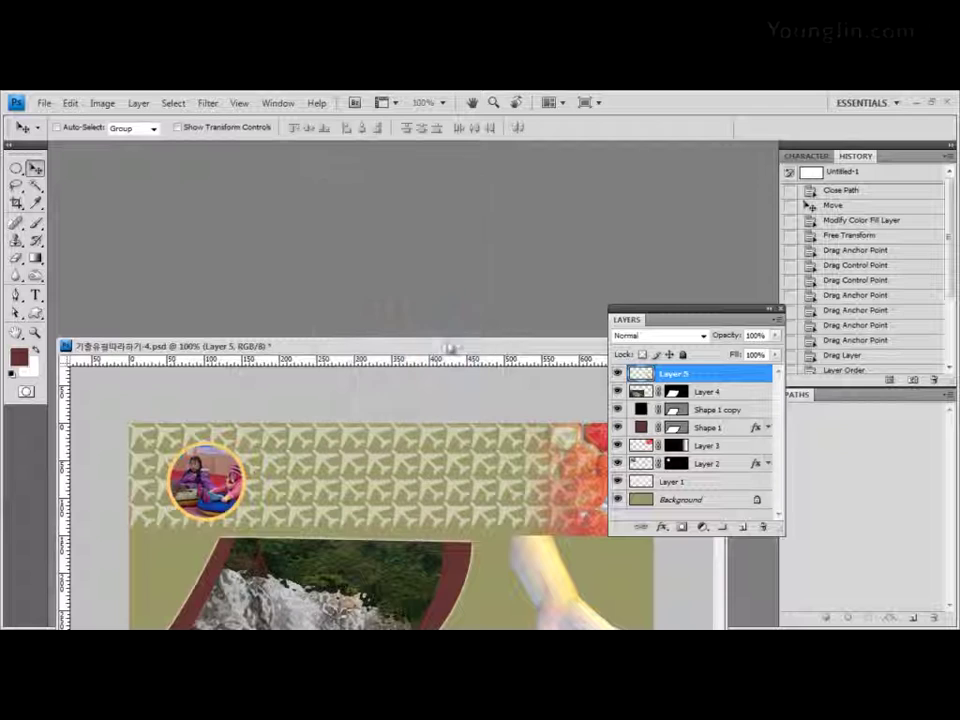
# - Dock the Layers panel between History and Paths and reposition the banner document window near the top of the workspace
pyautogui.moveTo(450, 348); pyautogui.dragTo(466, 180)
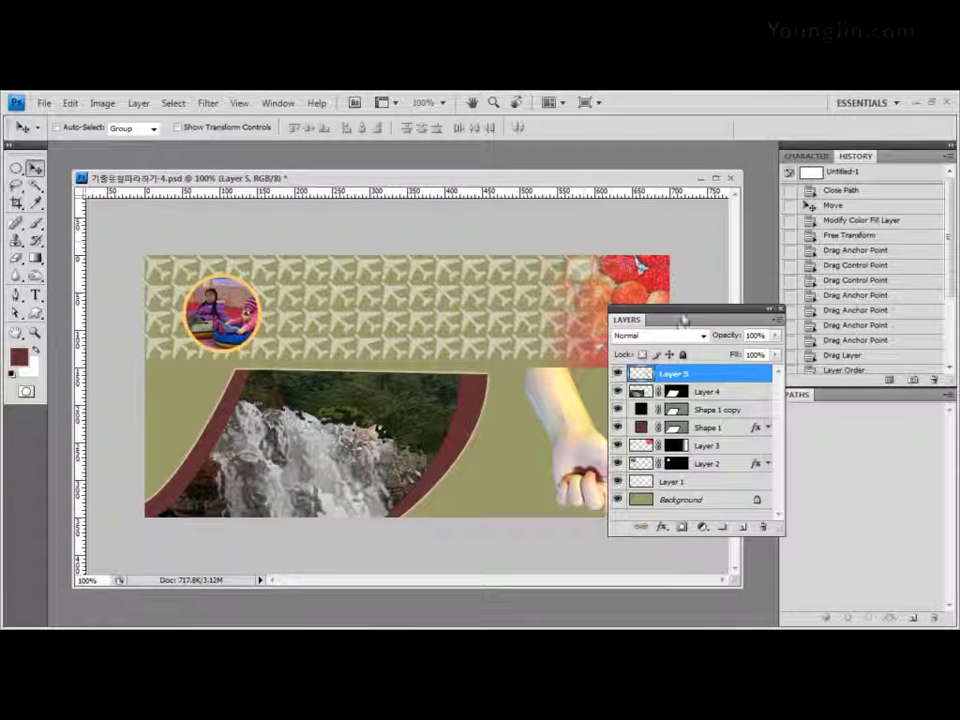
pyautogui.moveTo(681, 321); pyautogui.dragTo(860, 312)
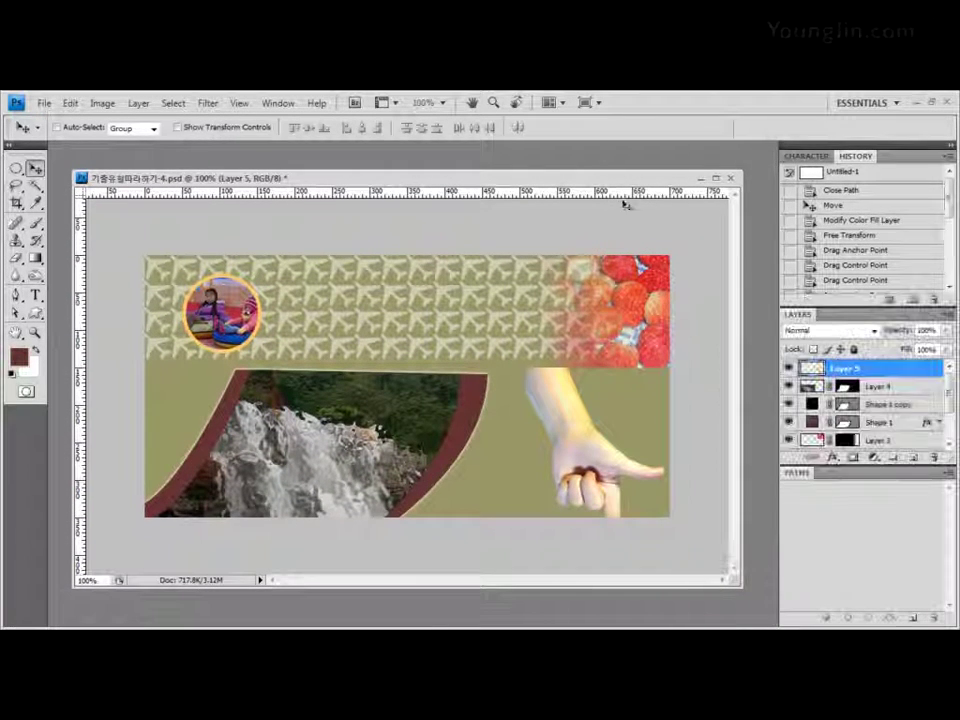
pyautogui.moveTo(603, 184); pyautogui.dragTo(588, 165)
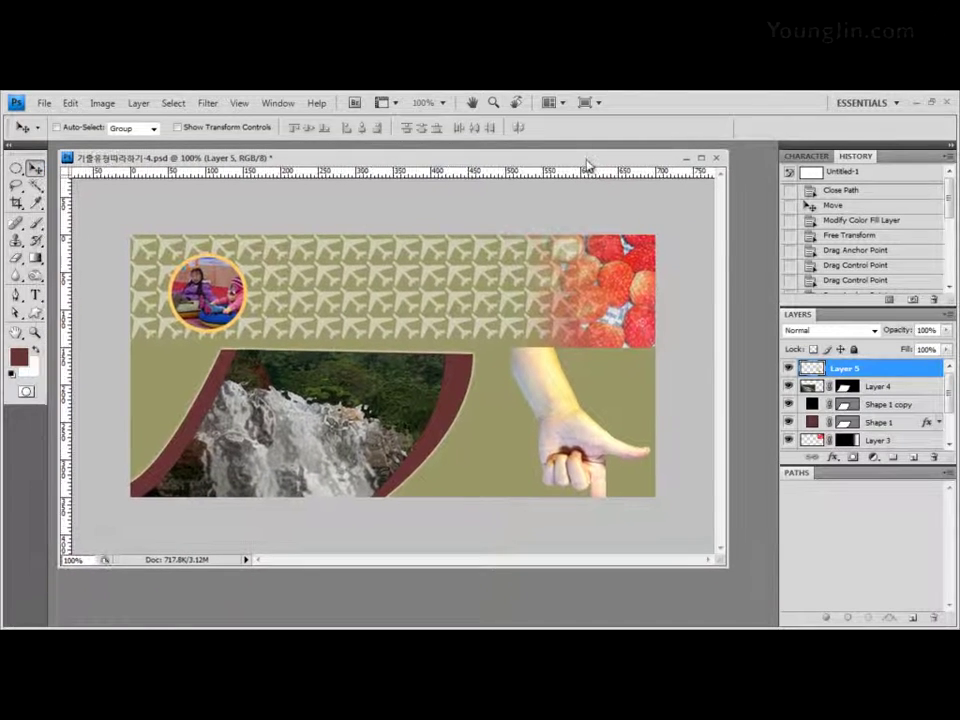
# - Free-transform the hand: rotate it 90° counterclockwise, scale it to about 72%, and flip it horizontally so the finger points at the waterfall
pyautogui.moveTo(724, 564); pyautogui.dragTo(622, 478)
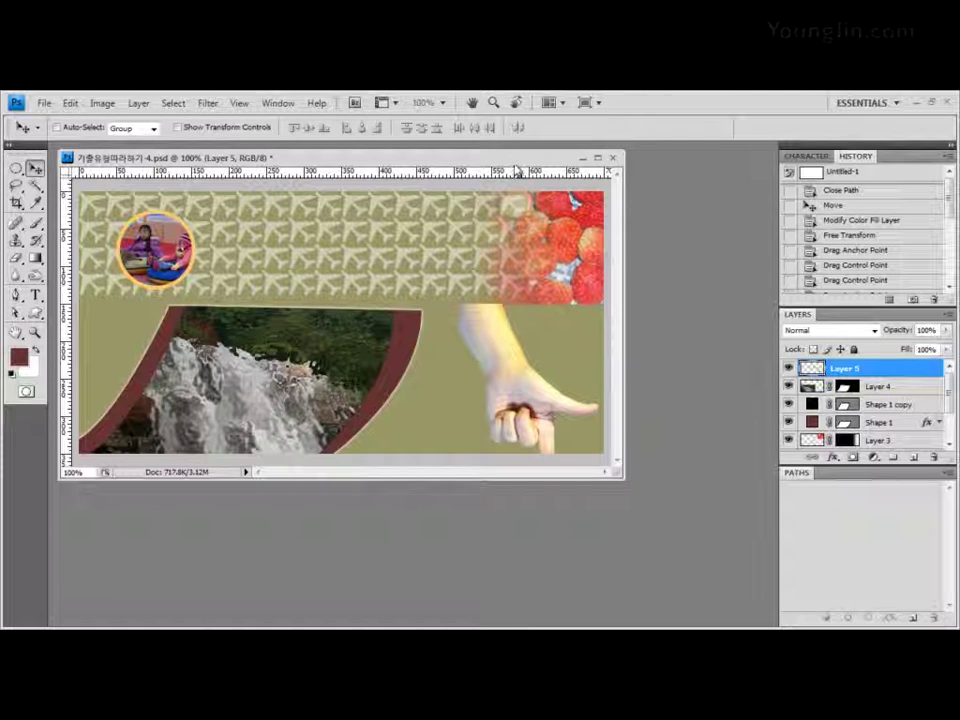
pyautogui.hotkey('ctrl', 't')
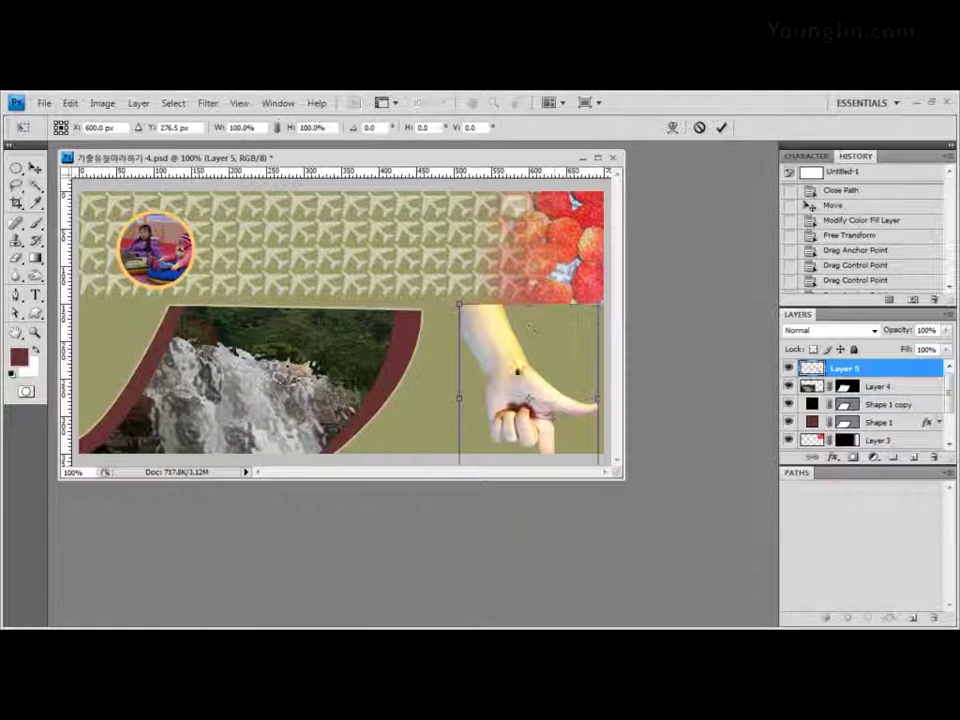
pyautogui.moveTo(547, 390); pyautogui.dragTo(512, 320)
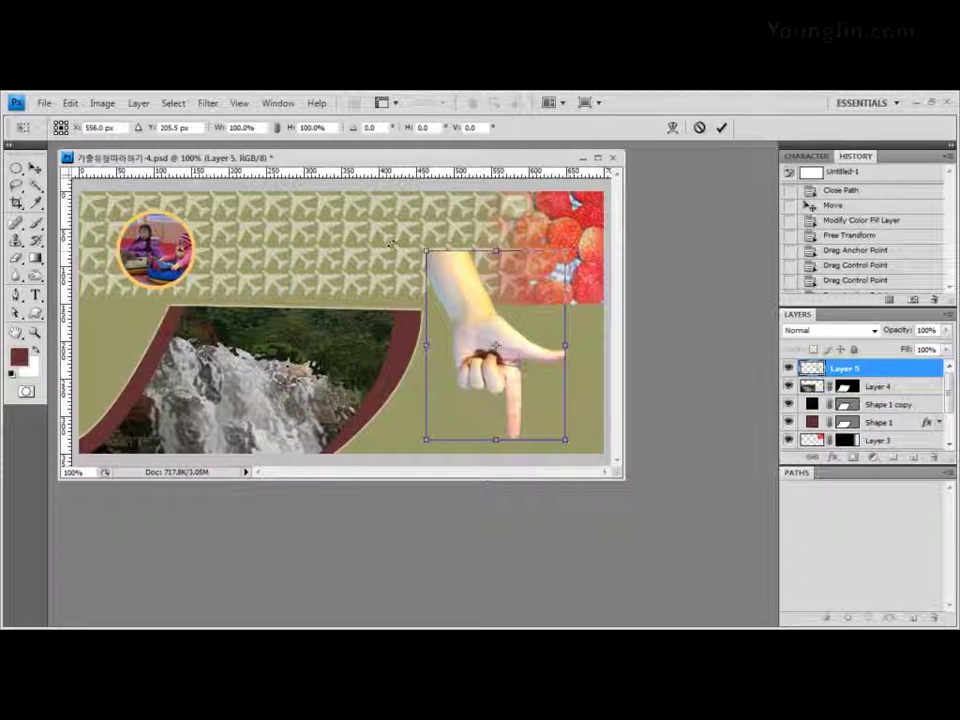
pyautogui.moveTo(426, 250); pyautogui.dragTo(422, 453)
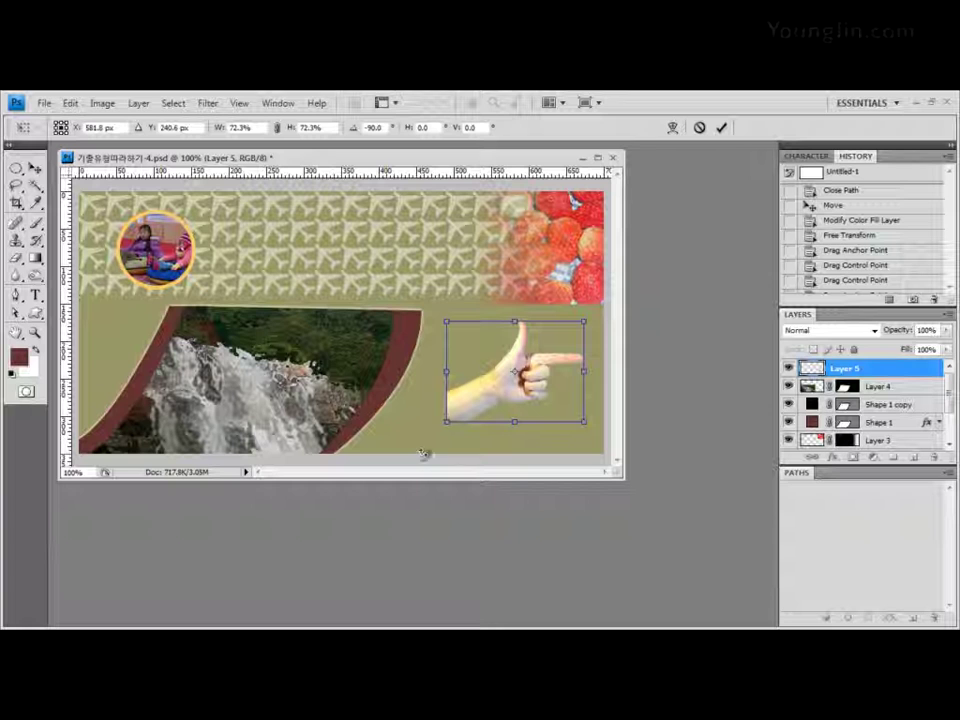
pyautogui.moveTo(549, 364); pyautogui.dragTo(540, 334)
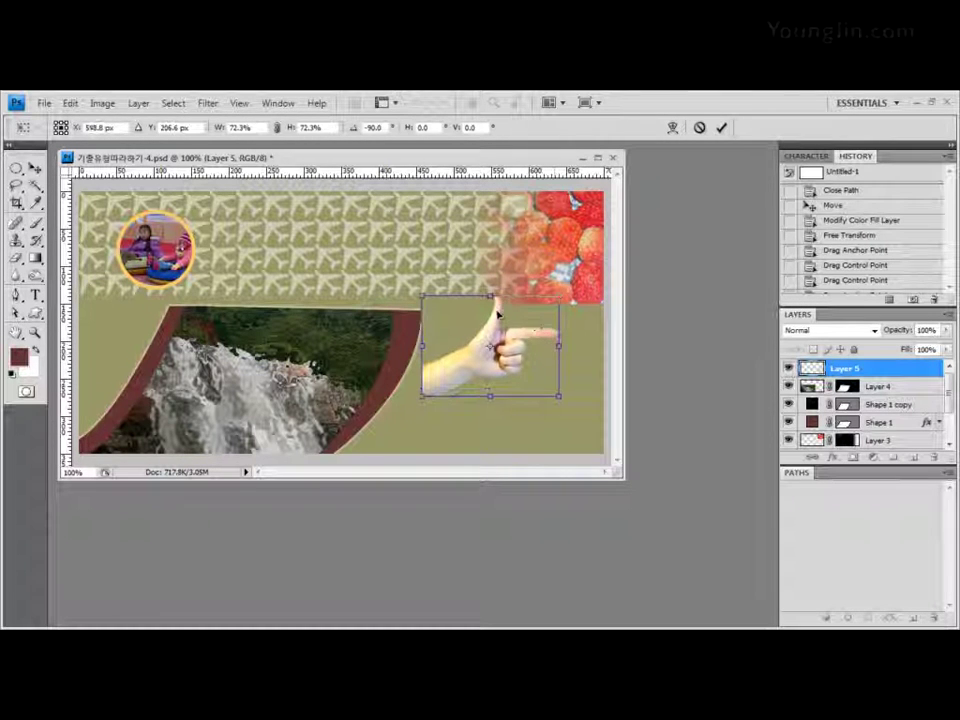
pyautogui.rightClick(497, 316)
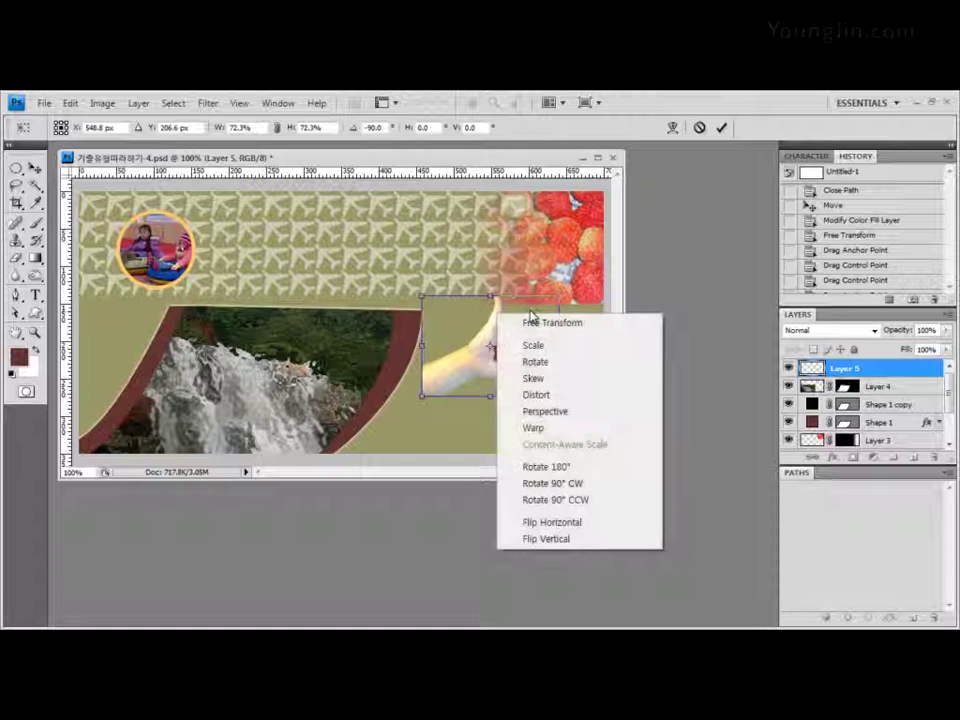
pyautogui.click(576, 530)
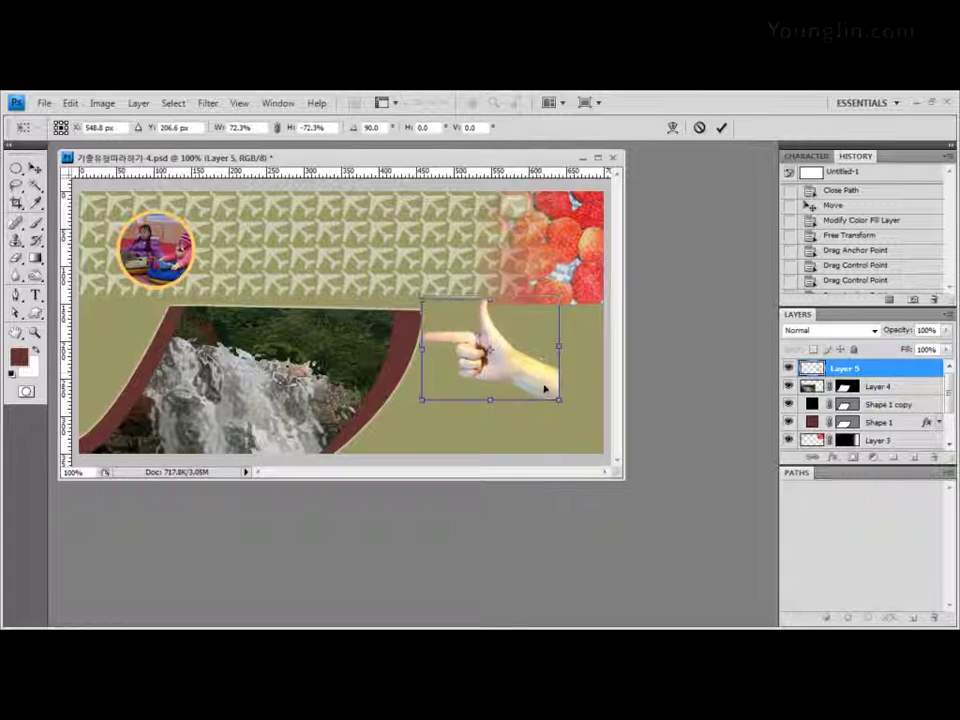
# - Enlarge the hand to about 79% by 88% and place it in the banner's lower right corner with the wrist running off the edge
pyautogui.moveTo(549, 386); pyautogui.dragTo(601, 407)
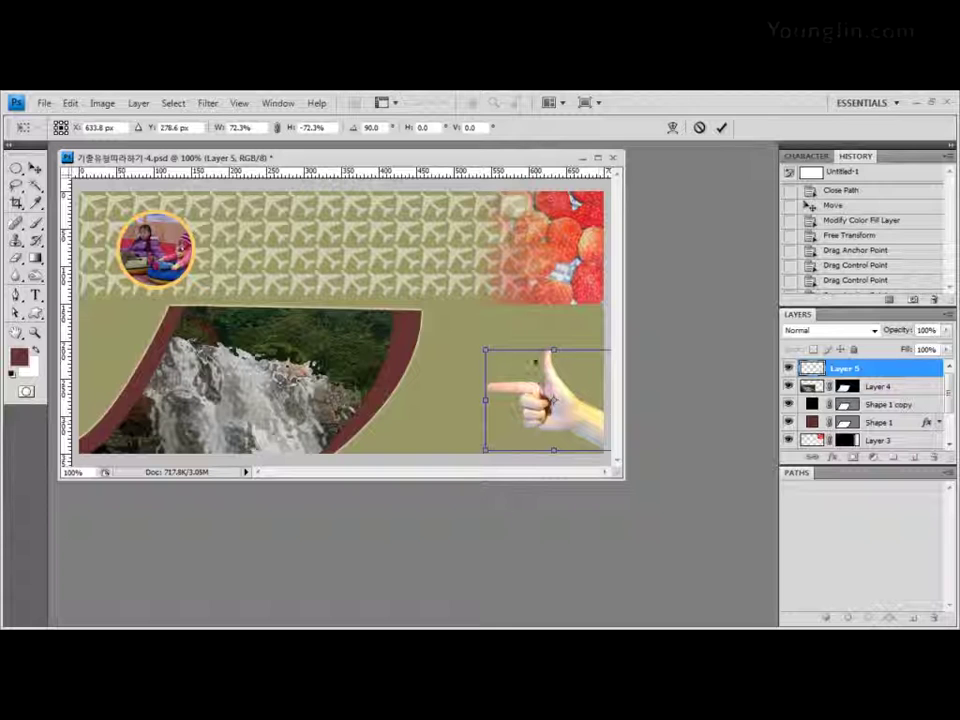
pyautogui.moveTo(478, 347); pyautogui.dragTo(455, 340)
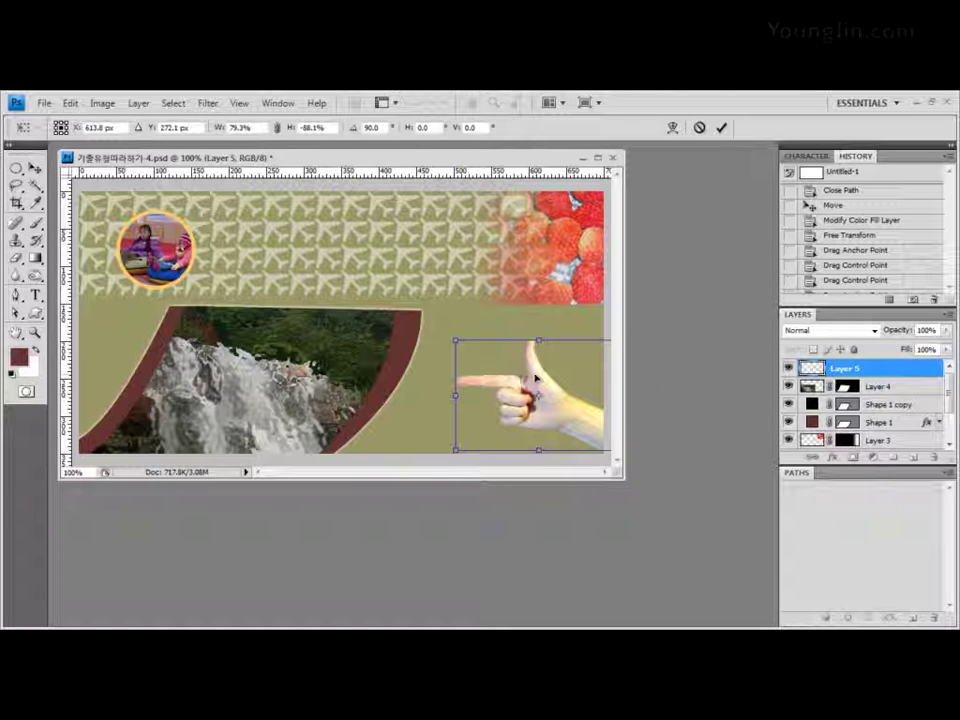
pyautogui.moveTo(596, 423); pyautogui.dragTo(589, 426)
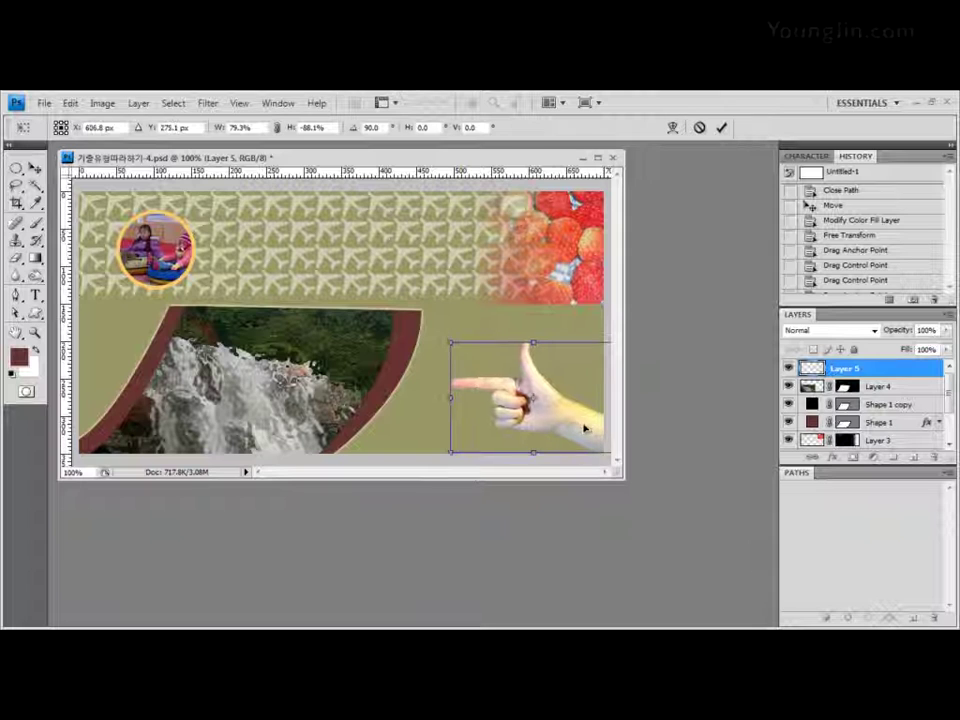
pyautogui.press('Return')
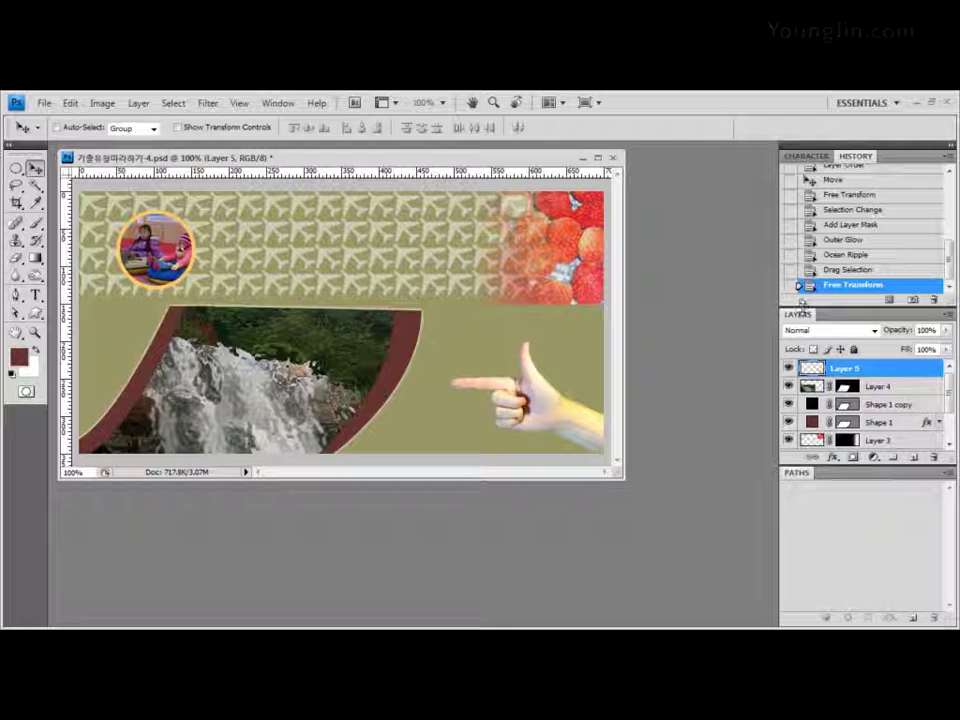
# - Add a default Outer Glow to the hand layer, set the layer's opacity to 60%, and collapse its effects list
pyautogui.click(832, 459)
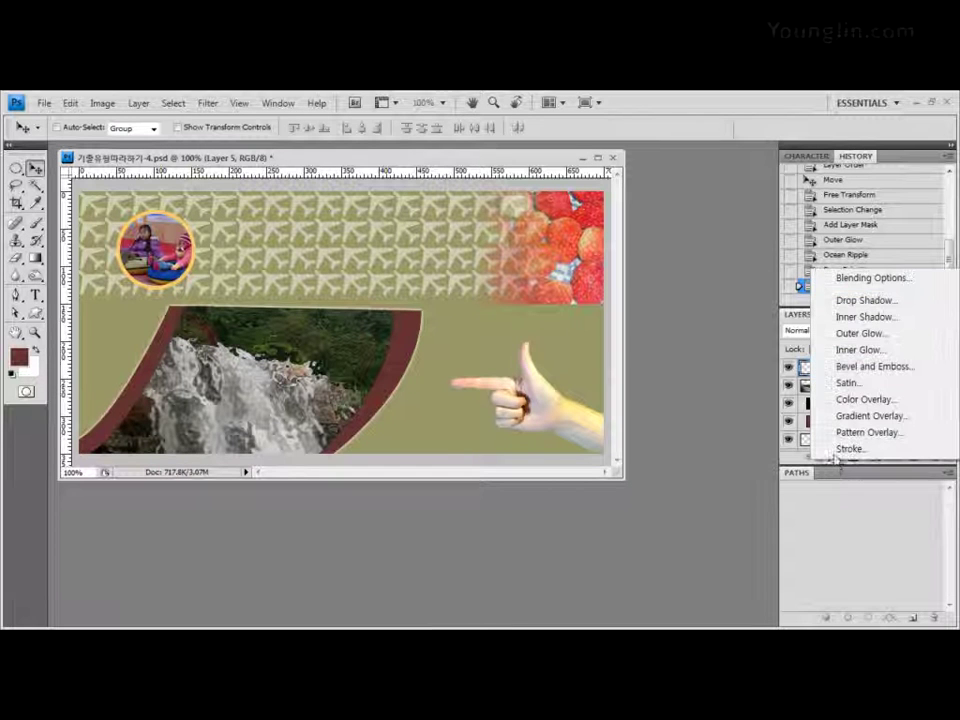
pyautogui.click(872, 334)
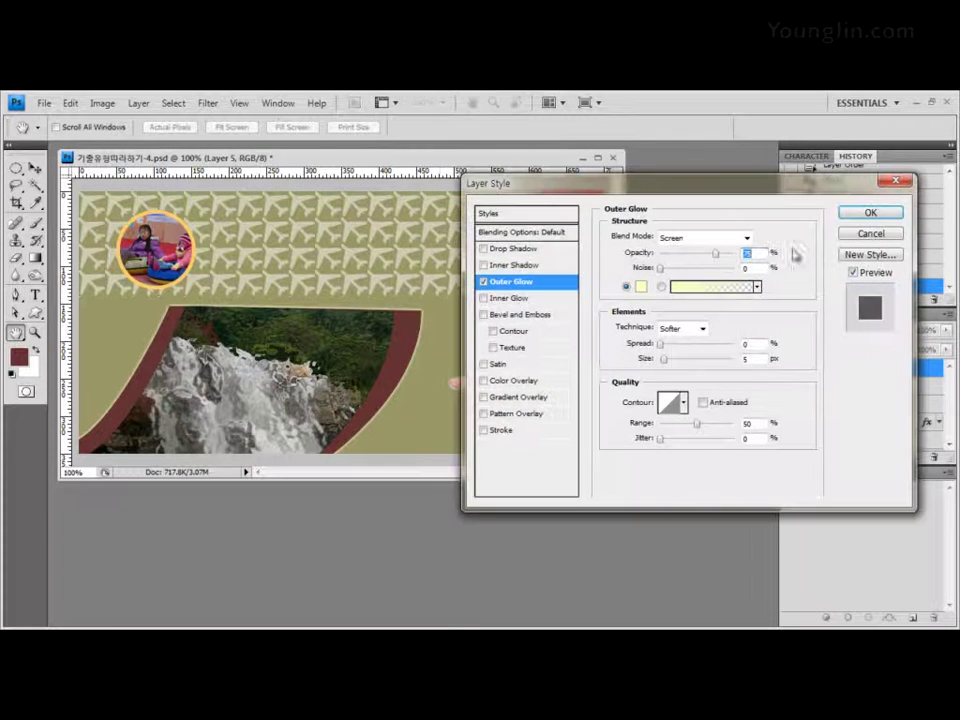
pyautogui.moveTo(831, 193); pyautogui.dragTo(741, 201)
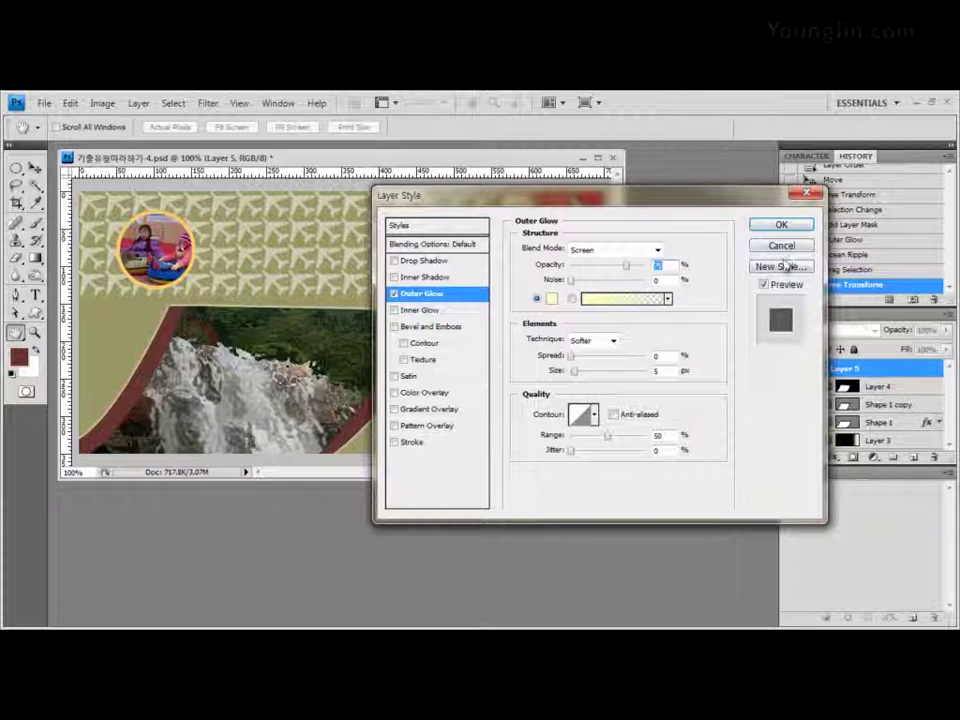
pyautogui.click(783, 223)
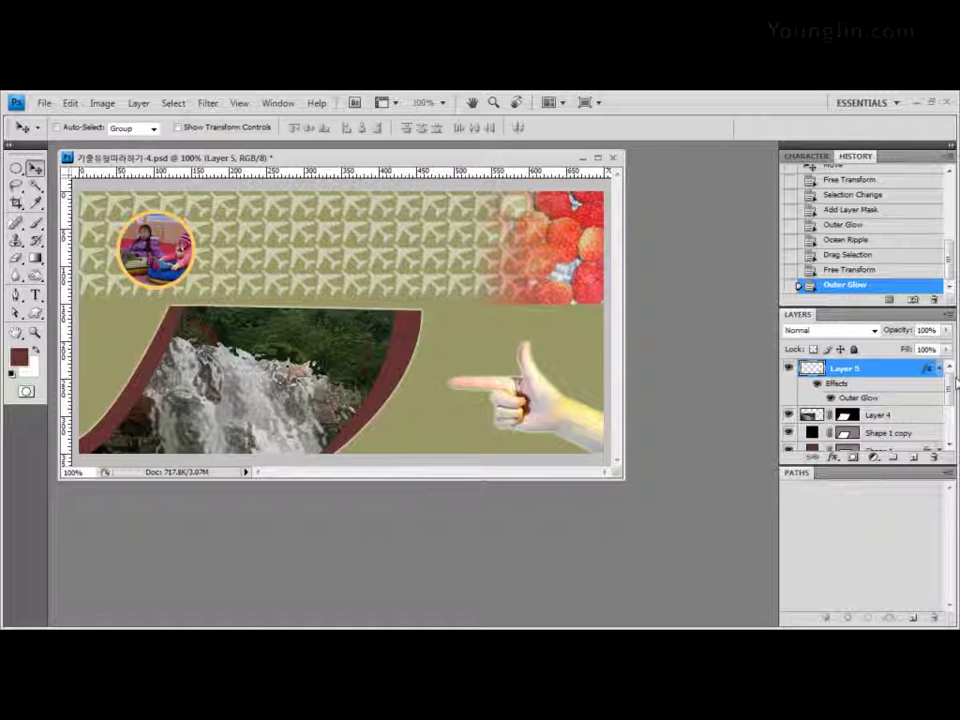
pyautogui.press('6')
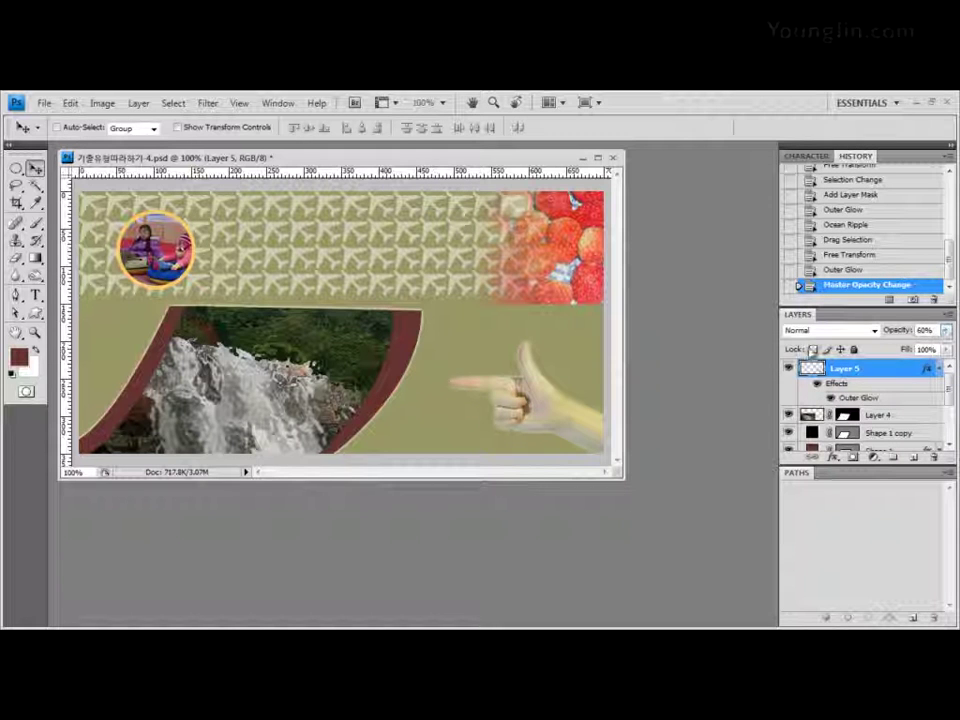
pyautogui.click(937, 370)
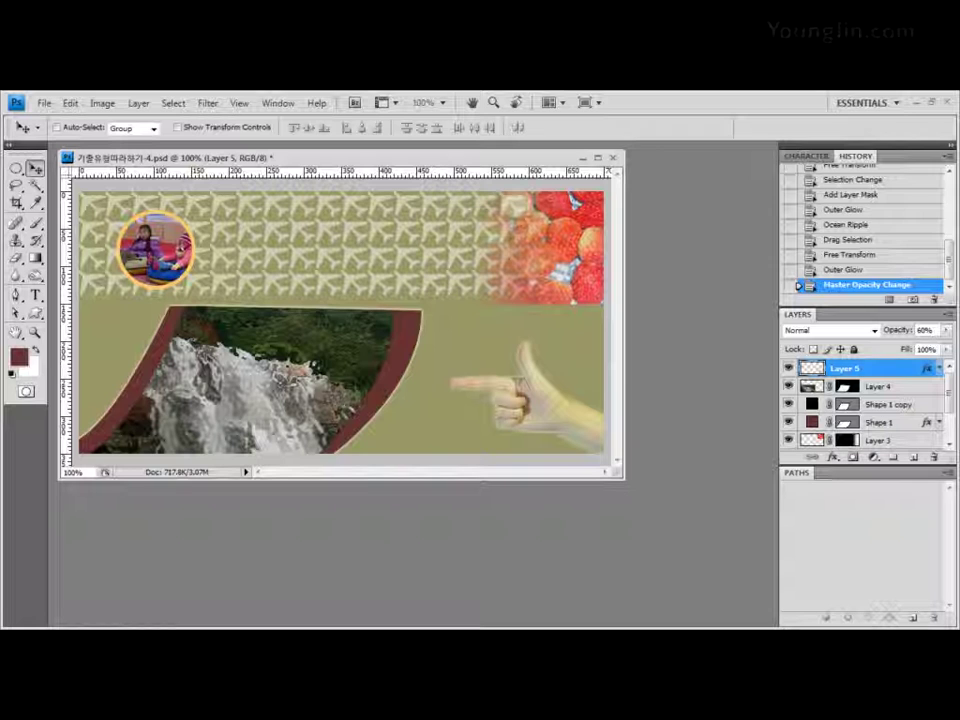
pyautogui.click(36, 313)
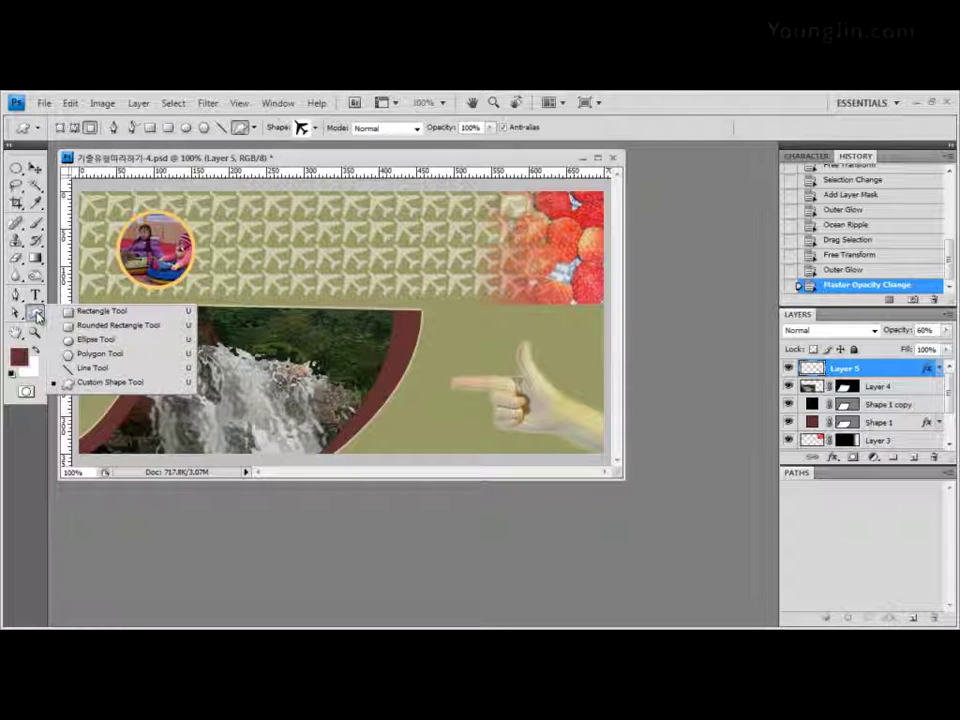
pyautogui.click(86, 313)
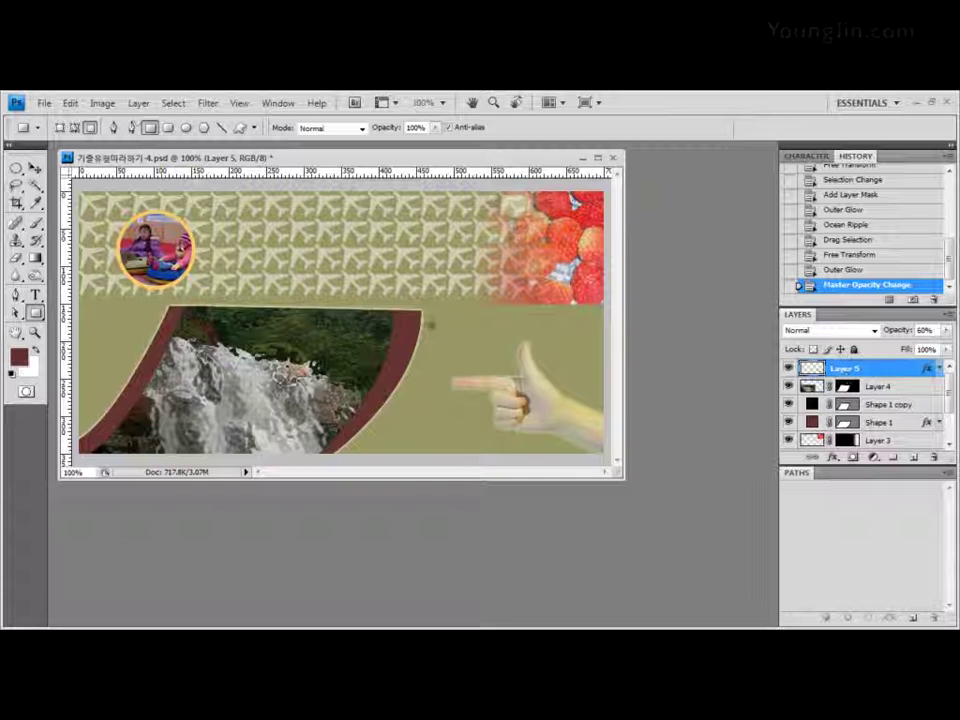
pyautogui.moveTo(430, 324); pyautogui.dragTo(595, 341)
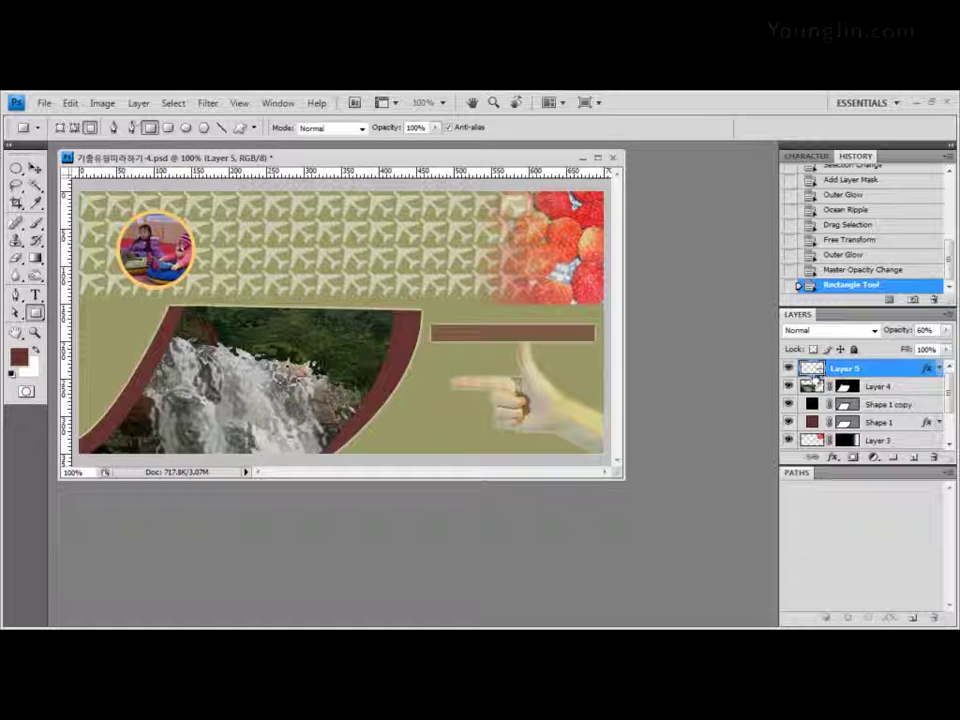
pyautogui.click(855, 271)
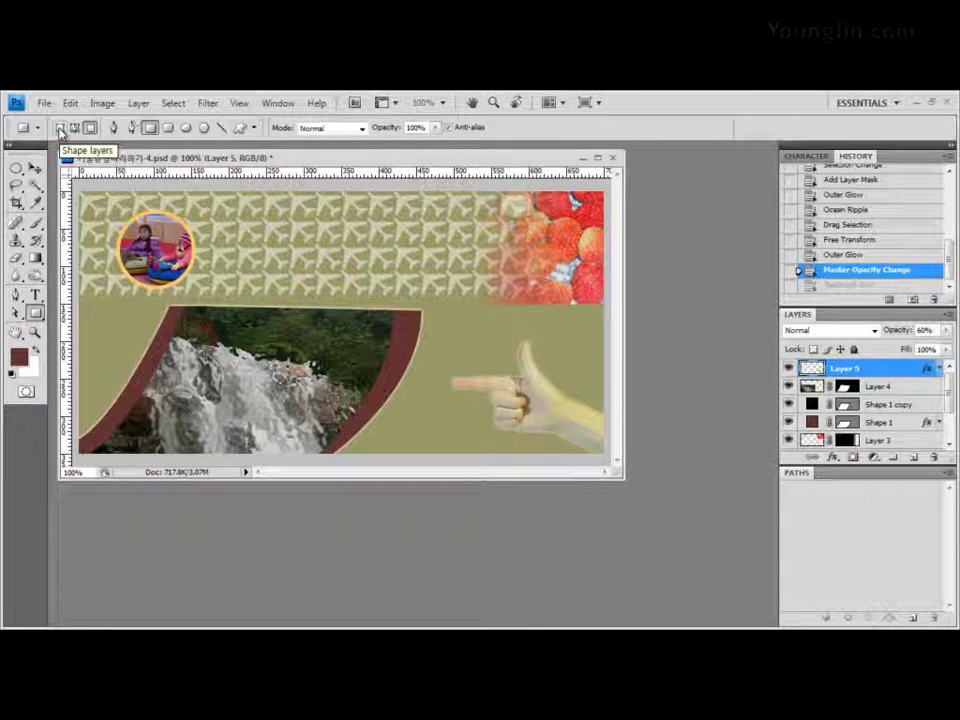
# - Draw a 666600 rectangle shape layer about 40 px tall across the banner's full width, just below the airplane pattern
pyautogui.click(61, 130)
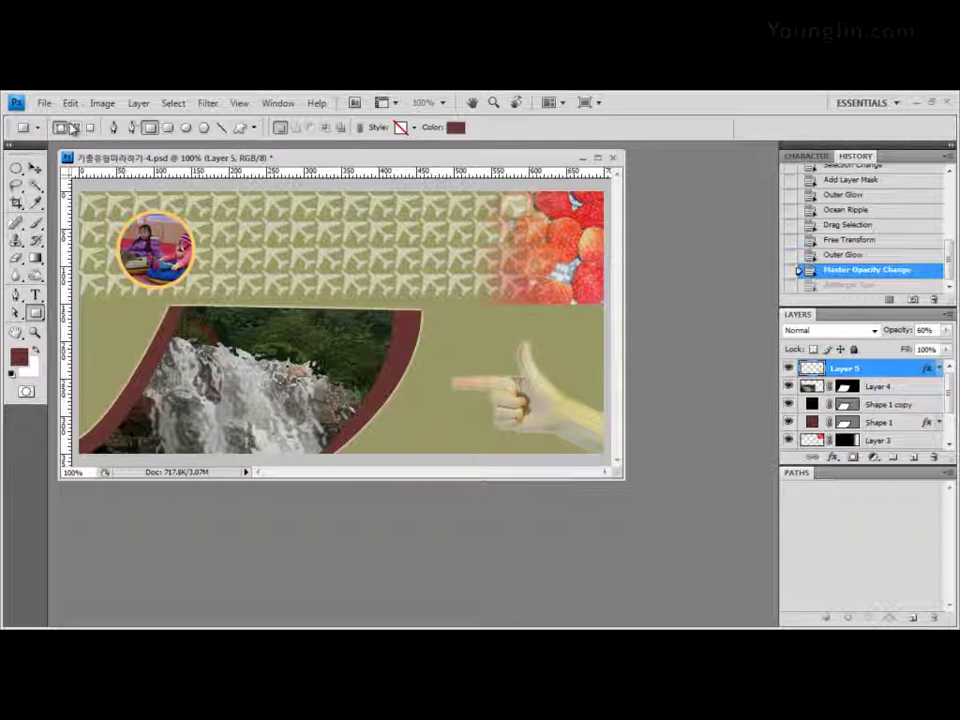
pyautogui.click(455, 127)
pyautogui.doubleClick(425, 461)
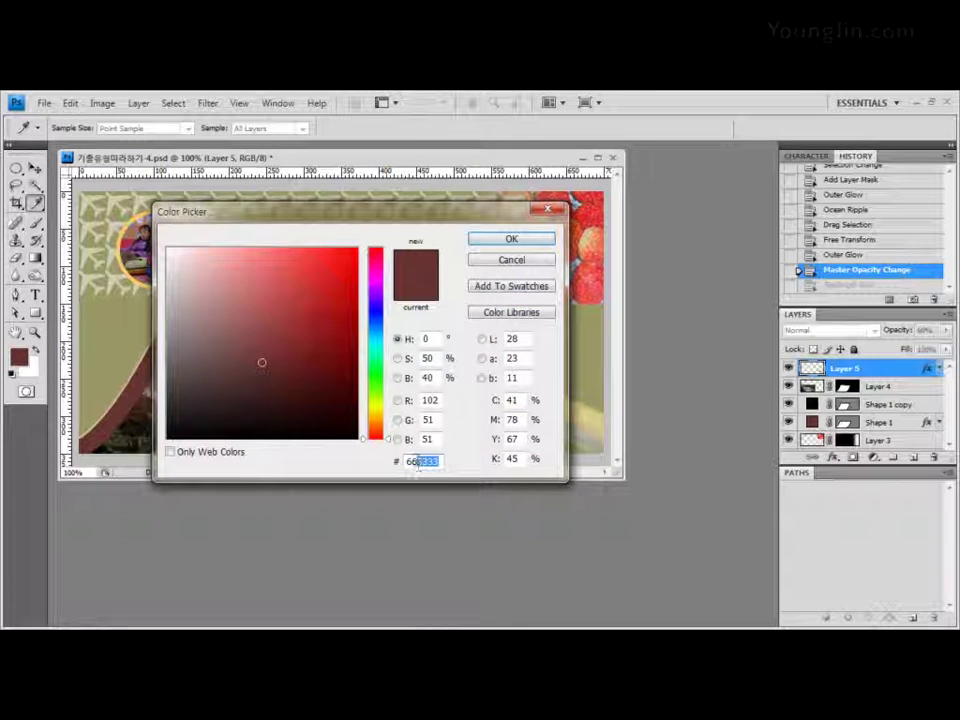
pyautogui.write('006666')
pyautogui.doubleClick(418, 461)
pyautogui.write('666600')
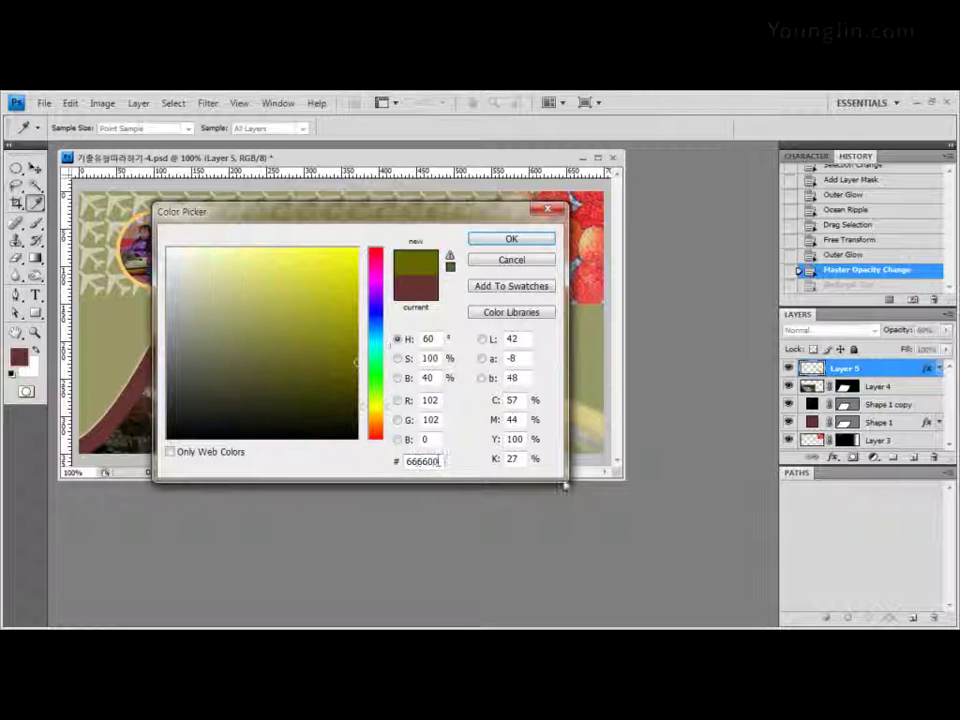
pyautogui.click(520, 239)
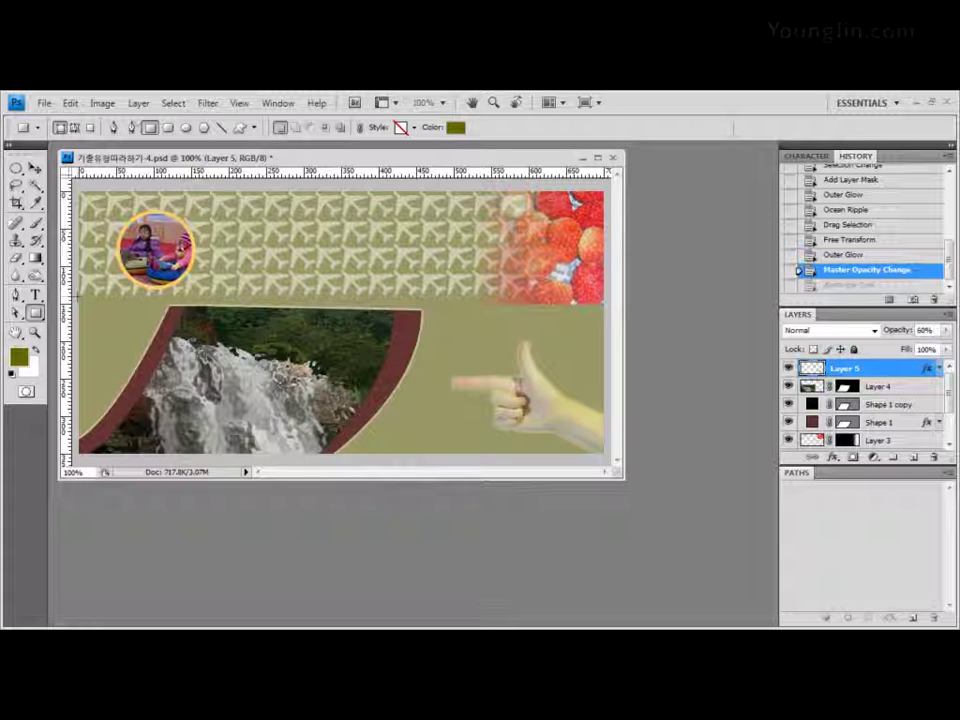
pyautogui.moveTo(76, 297); pyautogui.dragTo(606, 331)
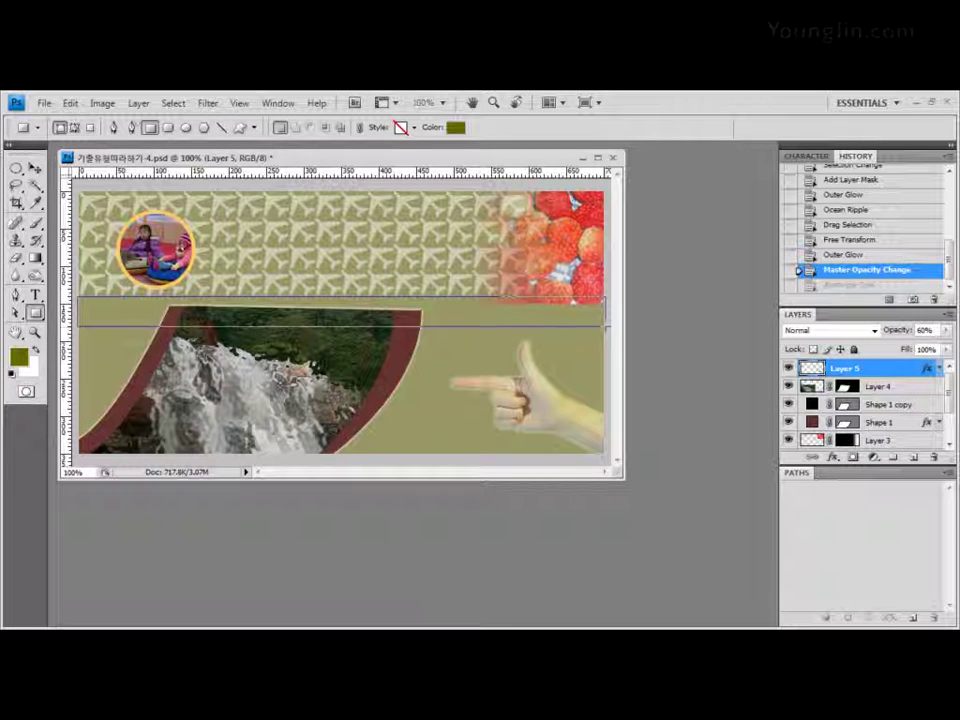
pyautogui.moveTo(78, 297); pyautogui.dragTo(608, 327)
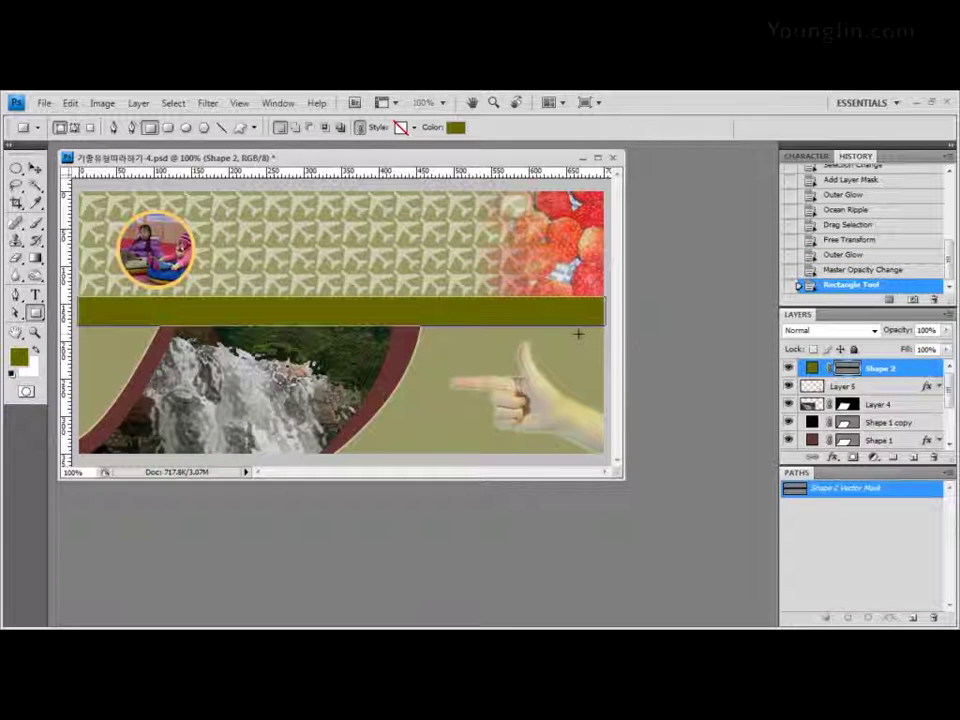
pyautogui.press('Return')
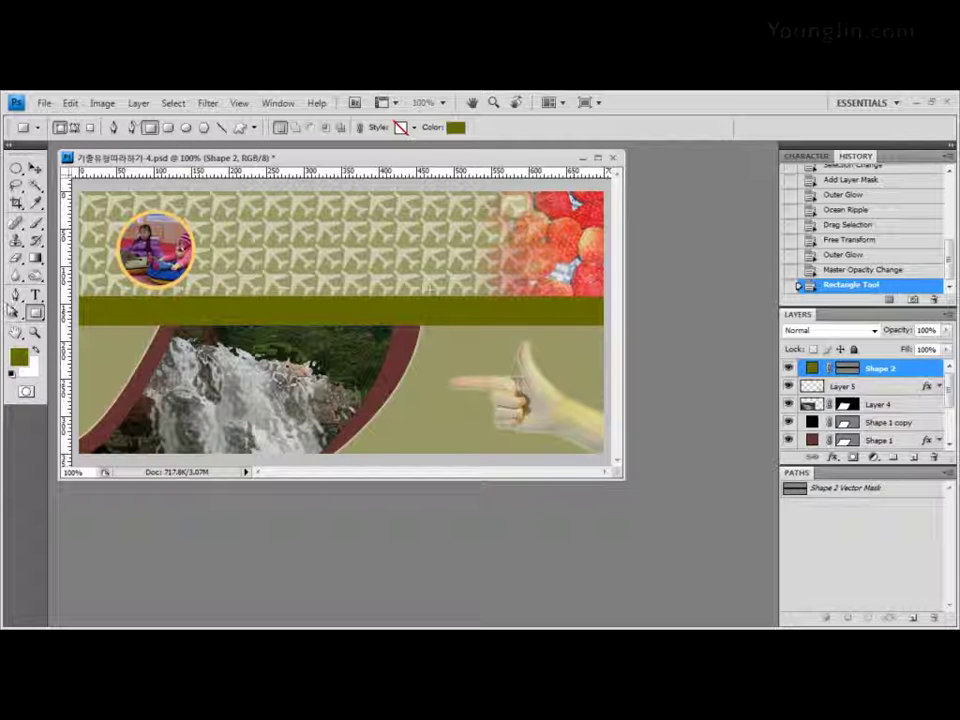
# - Start a horizontal text line on the olive bar with the size at 18 pt and the text colour white ffffff
pyautogui.click(35, 295)
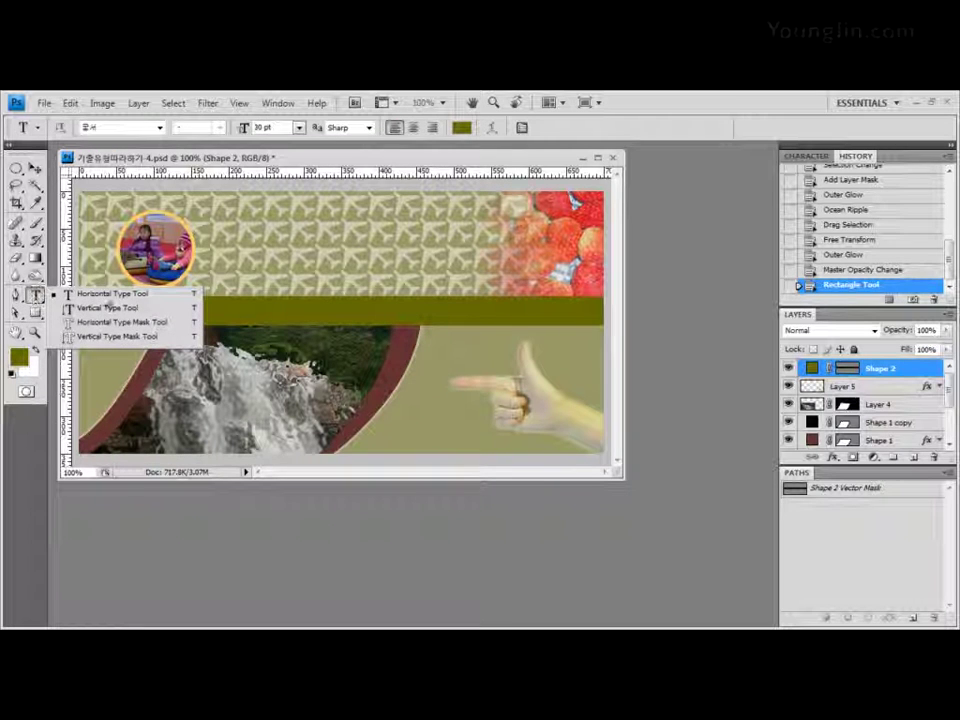
pyautogui.click(110, 294)
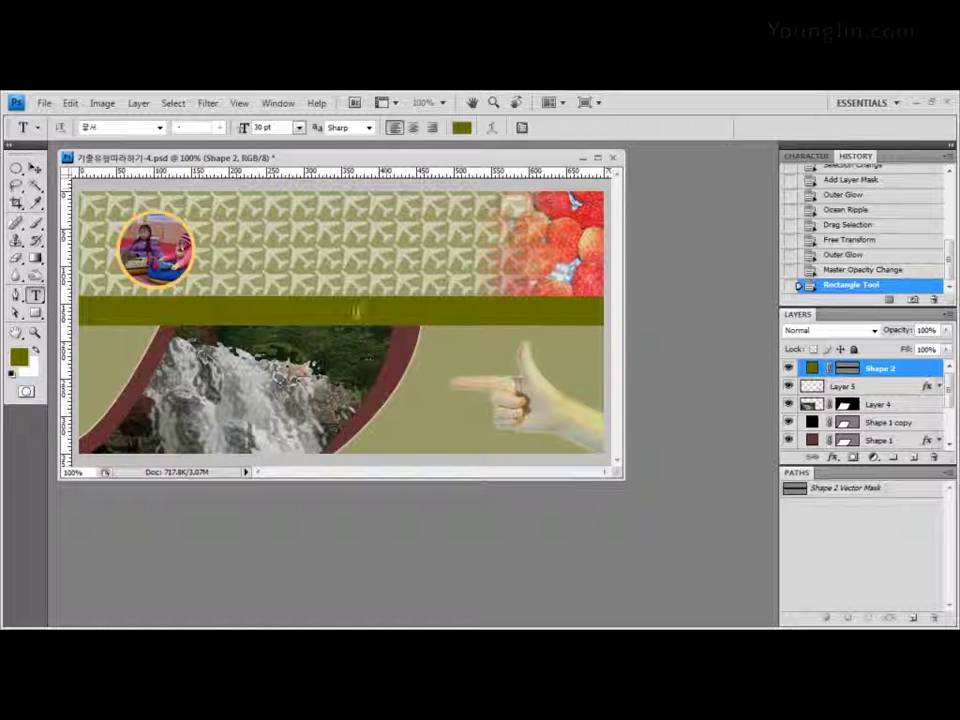
pyautogui.click(355, 312)
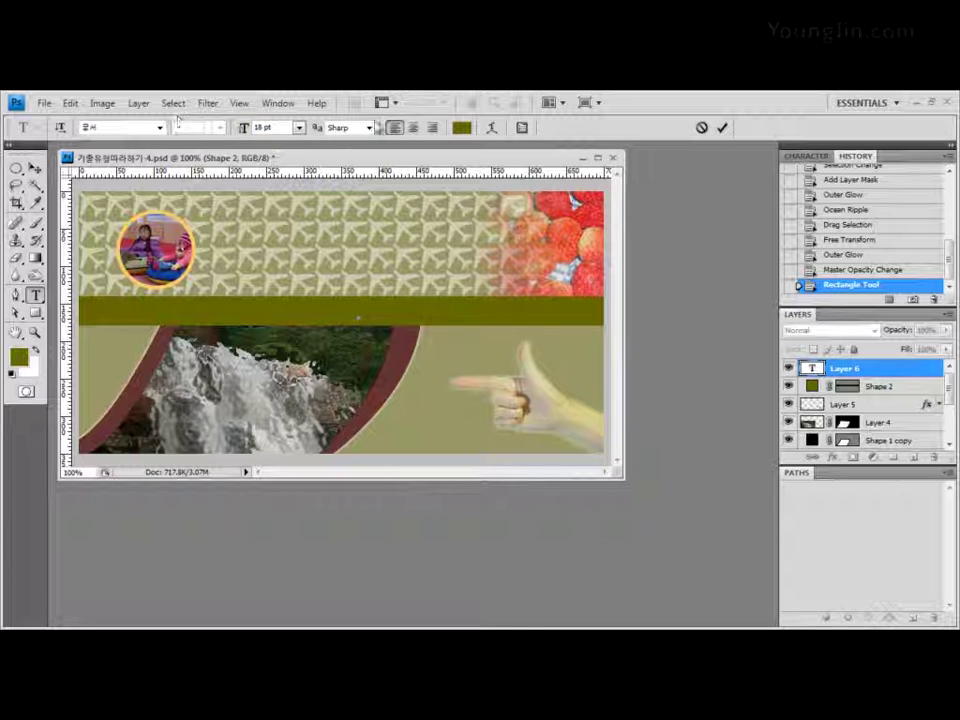
pyautogui.click(461, 127)
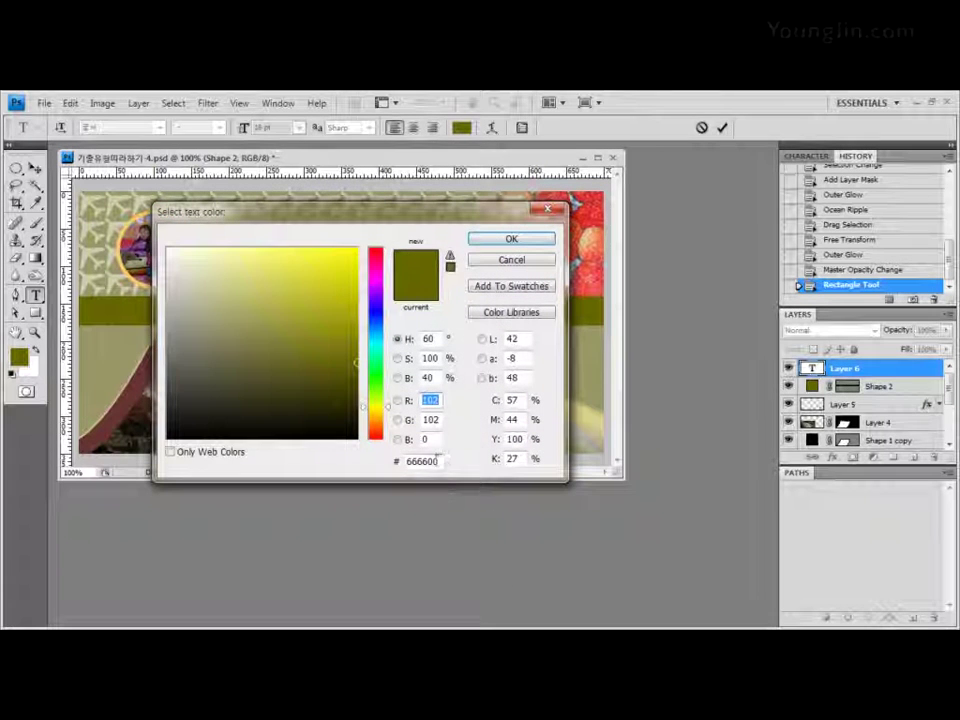
pyautogui.press('Tab')
pyautogui.write('00000fffffff')
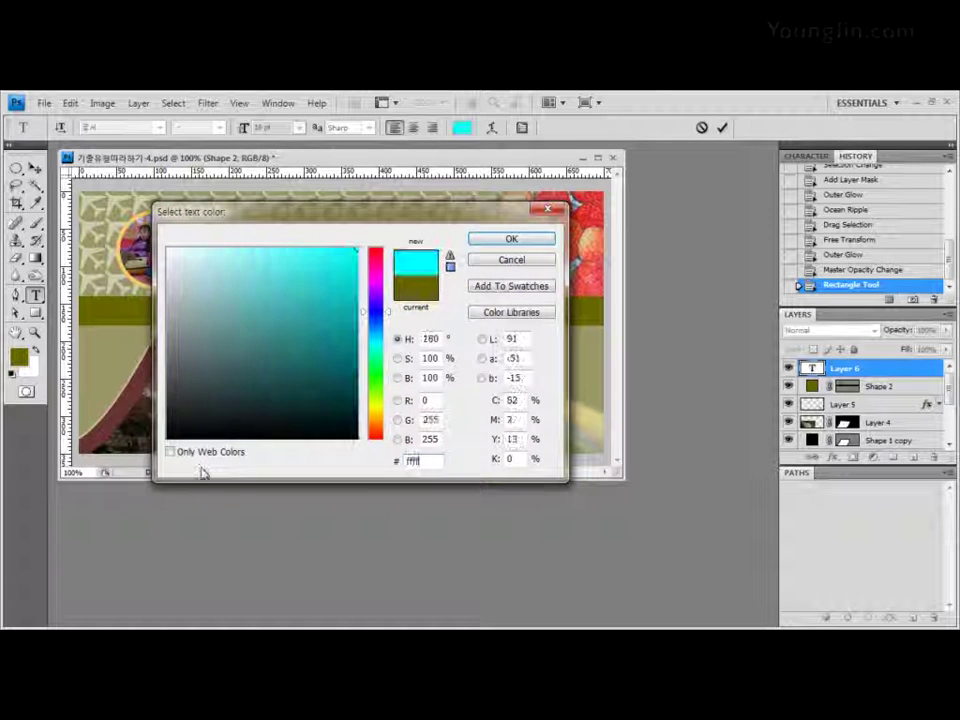
pyautogui.click(533, 243)
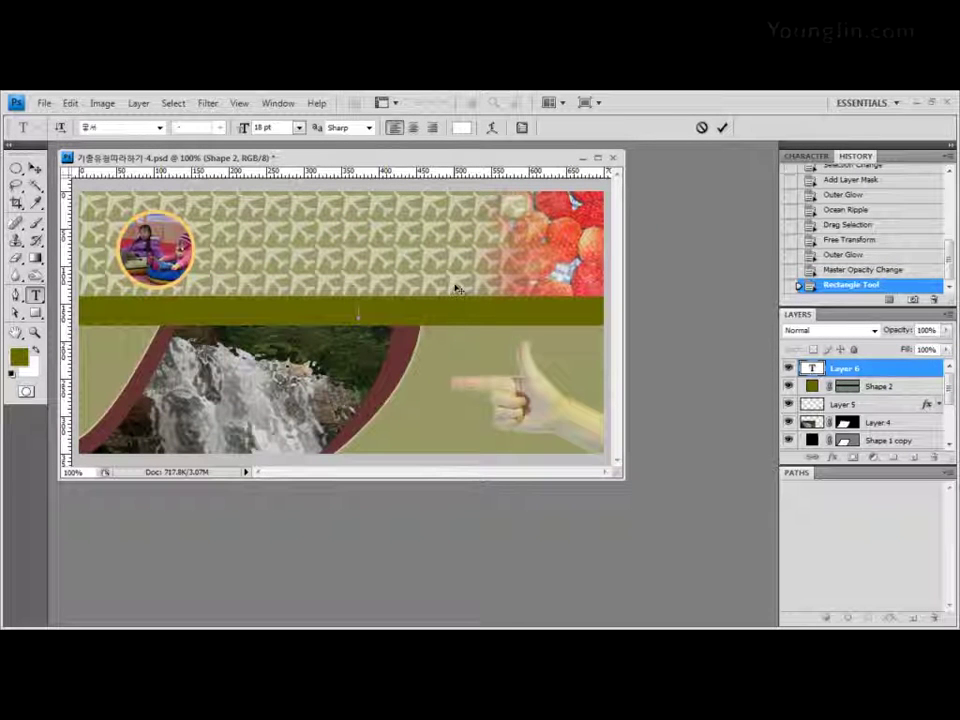
# - Enter the menu text "여행안내 / 맛집소개 / 자유게시판 / 사이트 맵" and shift it left so it fits within the right part of the olive bar
pyautogui.write('여행안내')
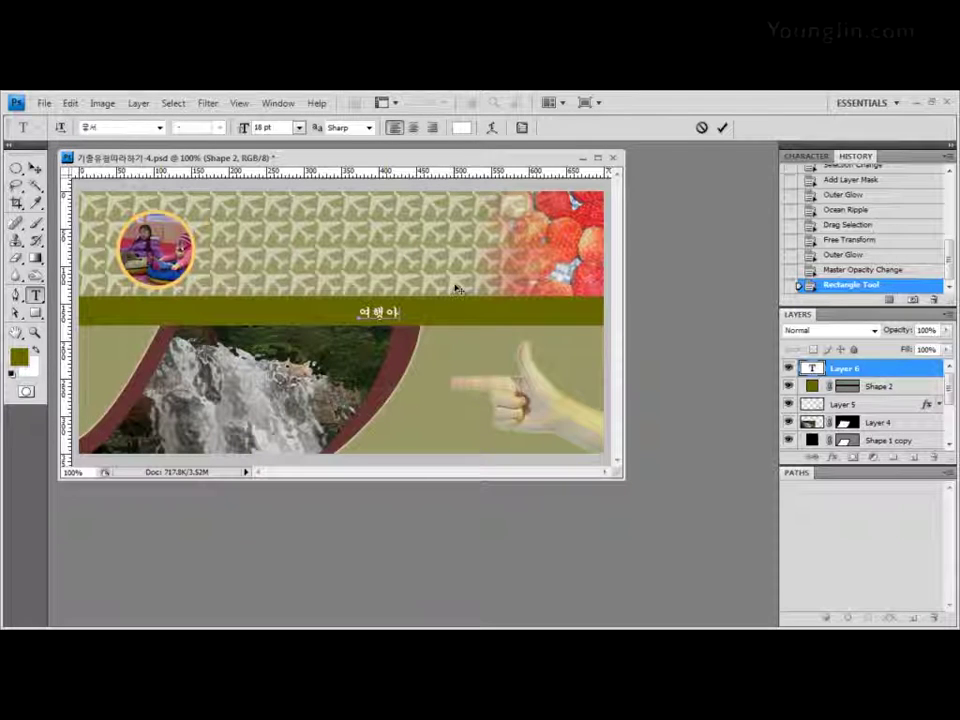
pyautogui.write(' / ㅁ')
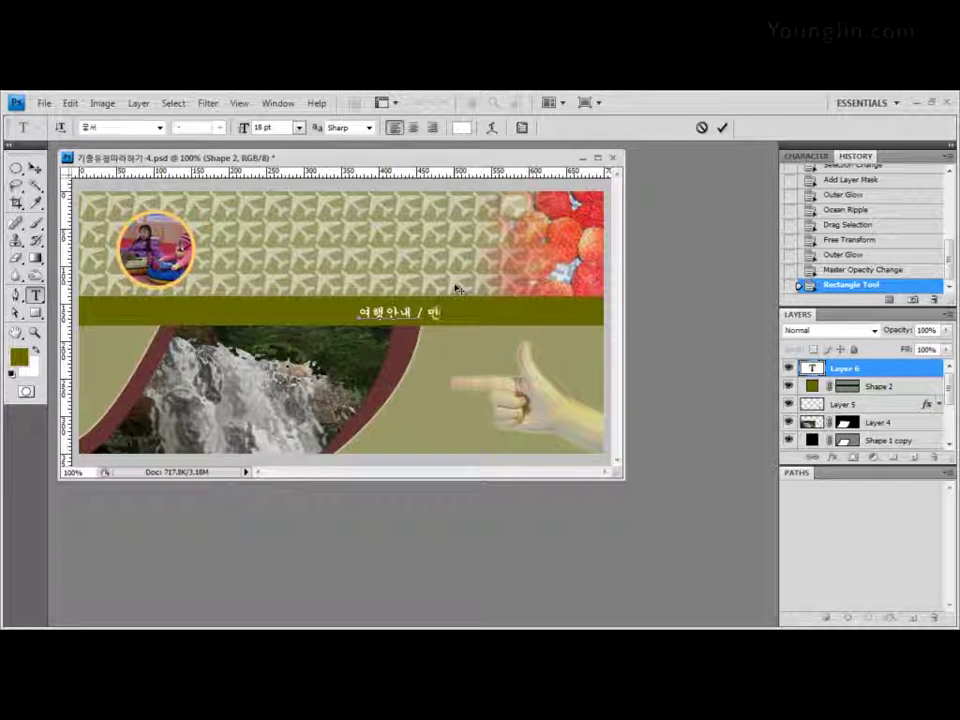
pyautogui.write('집')
pyautogui.press('BackSpace')
pyautogui.press('BackSpace')
pyautogui.press('BackSpace')
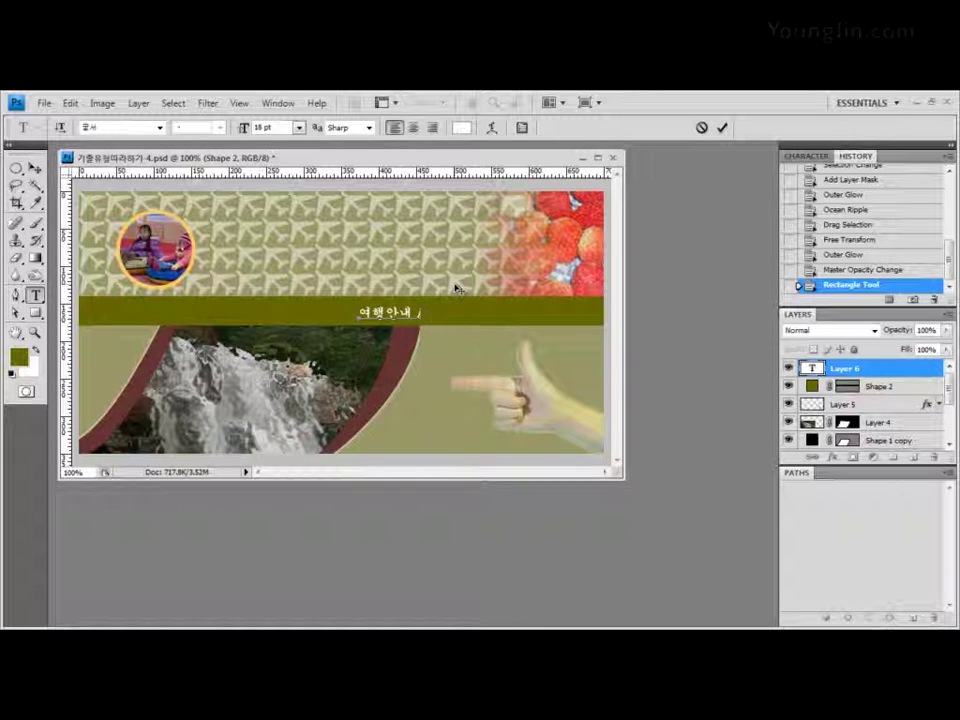
pyautogui.write('맛집소')
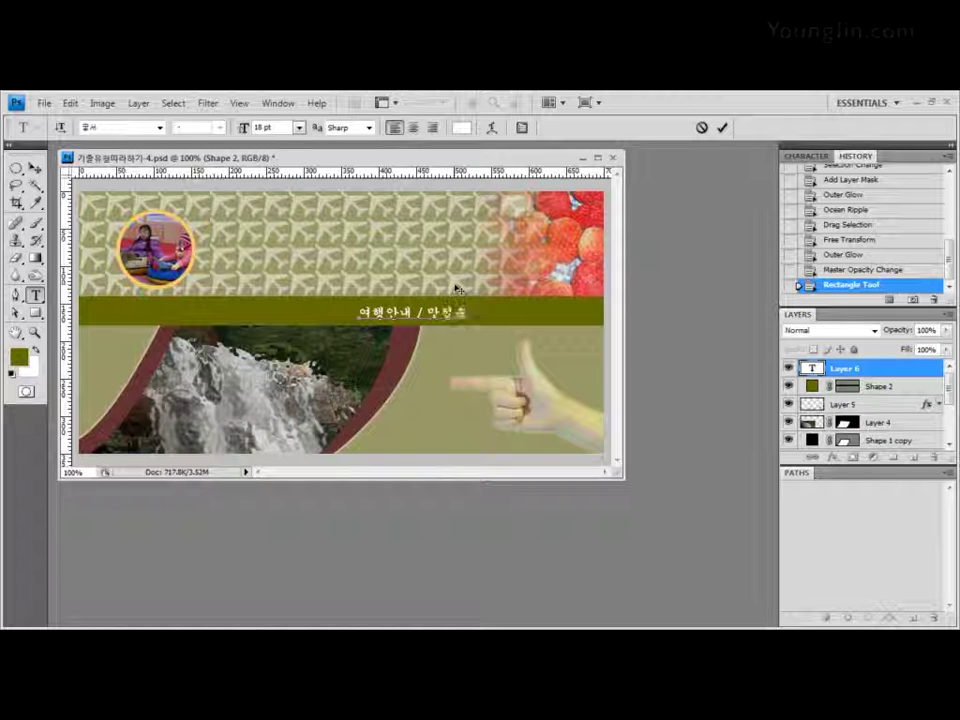
pyautogui.write('개 / 자유게시ㅏㅍㄴ')
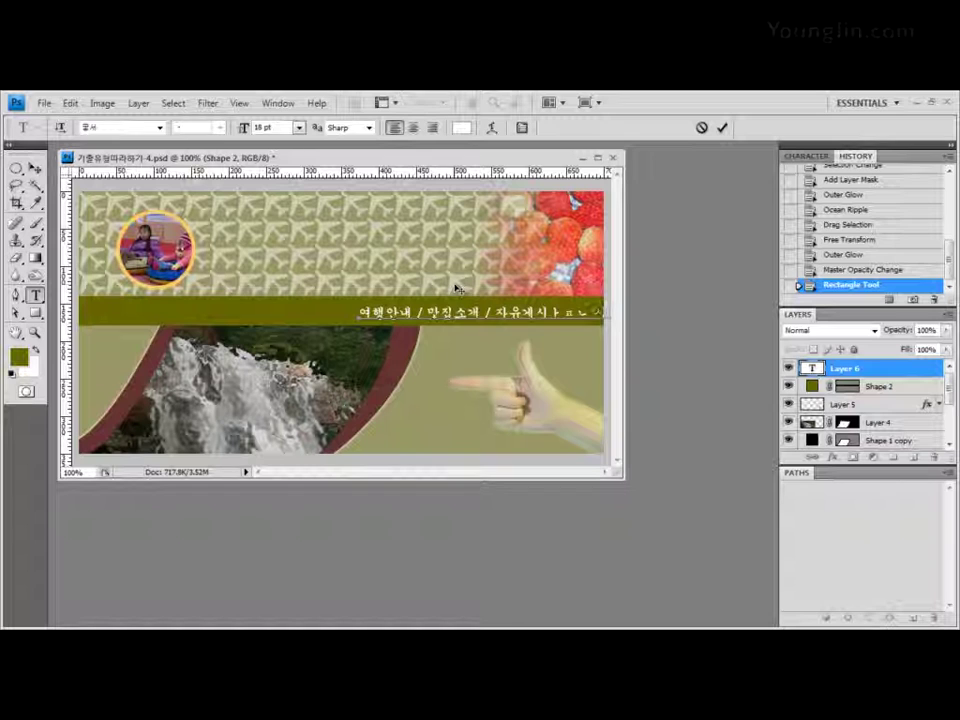
pyautogui.press('BackSpace')
pyautogui.press('BackSpace')
pyautogui.press('BackSpace')
pyautogui.press('BackSpace')
pyautogui.write('판 / 사원')
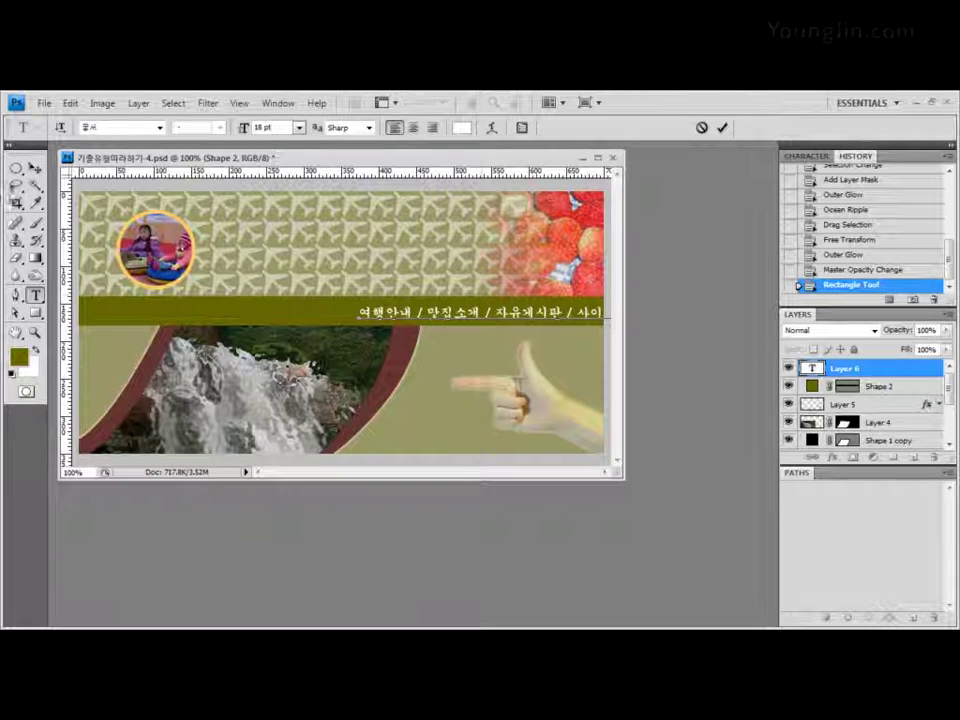
pyautogui.click(35, 170)
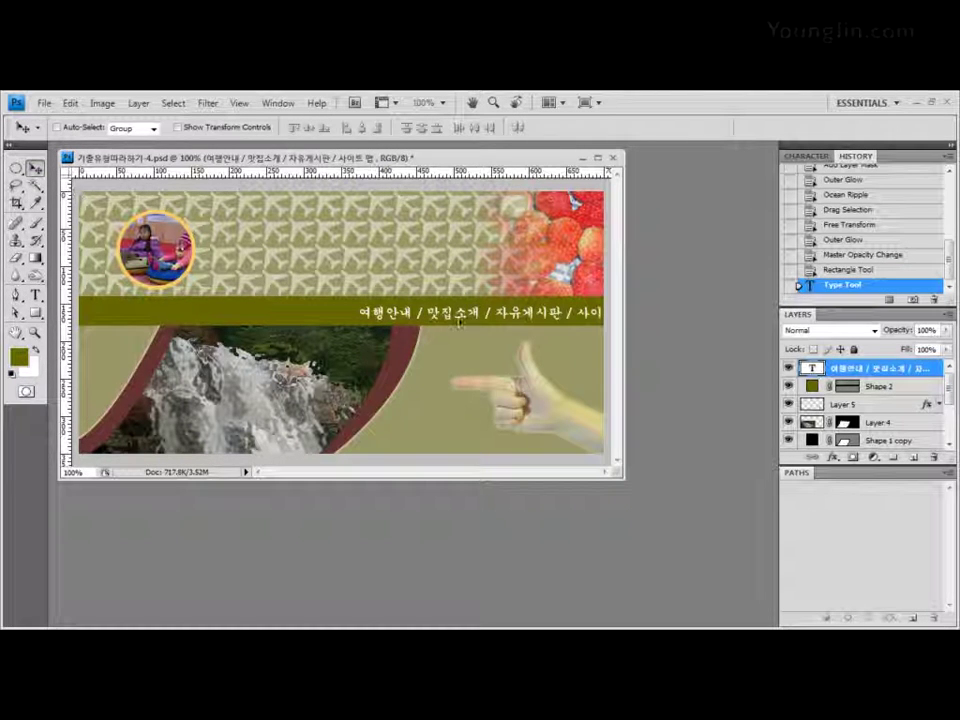
pyautogui.moveTo(459, 321); pyautogui.dragTo(408, 318)
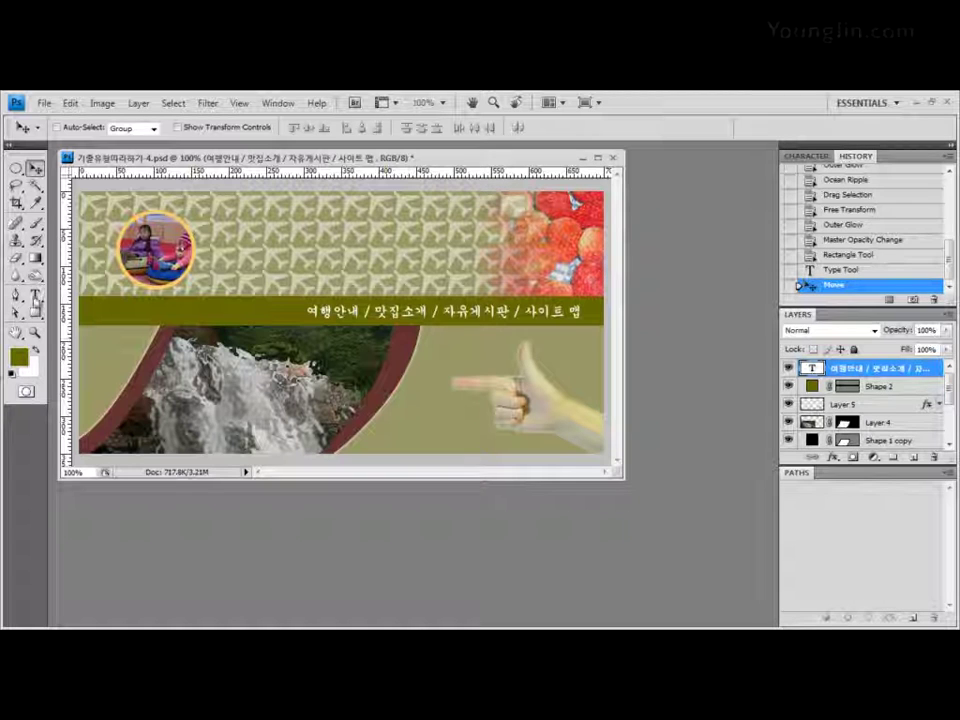
# - Start a new text layer on the airplane pattern beside the round photo, with size 70 pt and colour 0000ff
pyautogui.press('t')
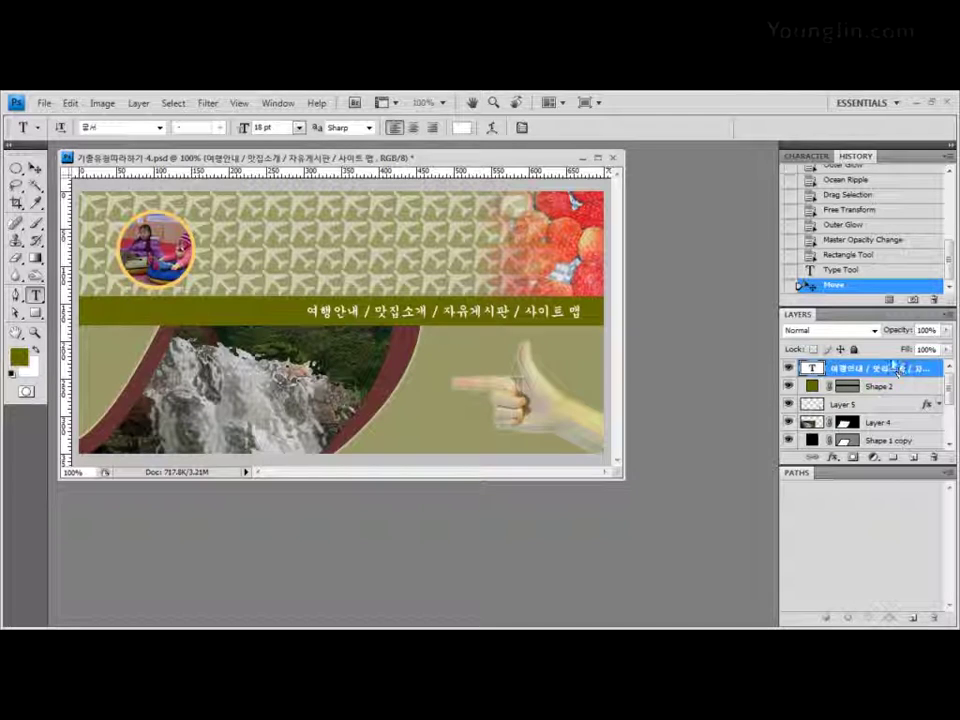
pyautogui.click(266, 252)
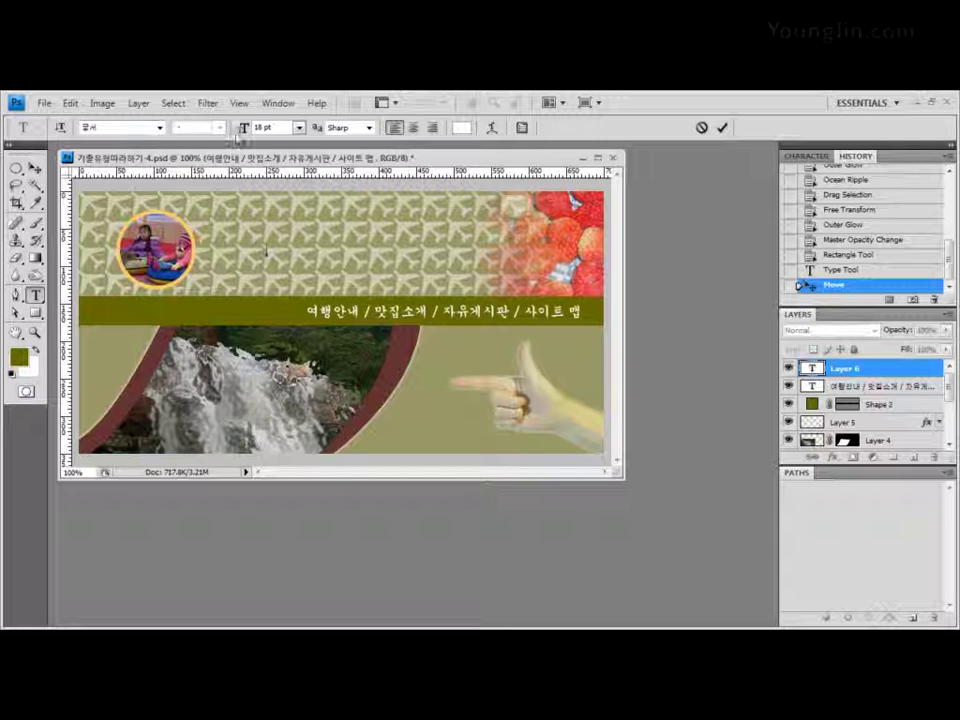
pyautogui.click(234, 131)
pyautogui.write('70')
pyautogui.press('Return')
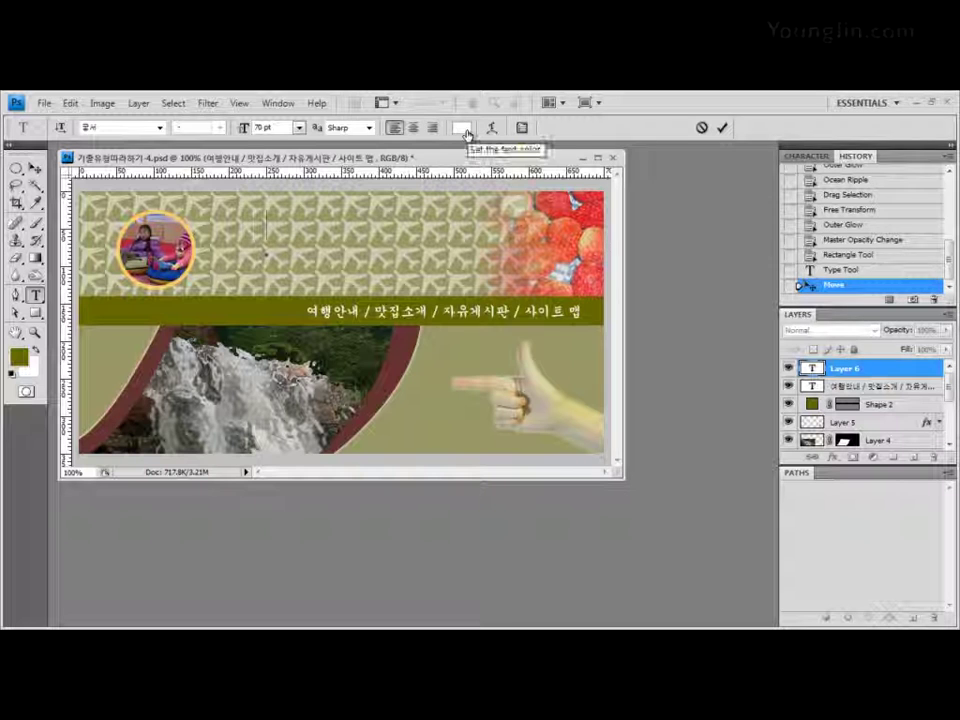
pyautogui.click(463, 130)
pyautogui.doubleClick(420, 462)
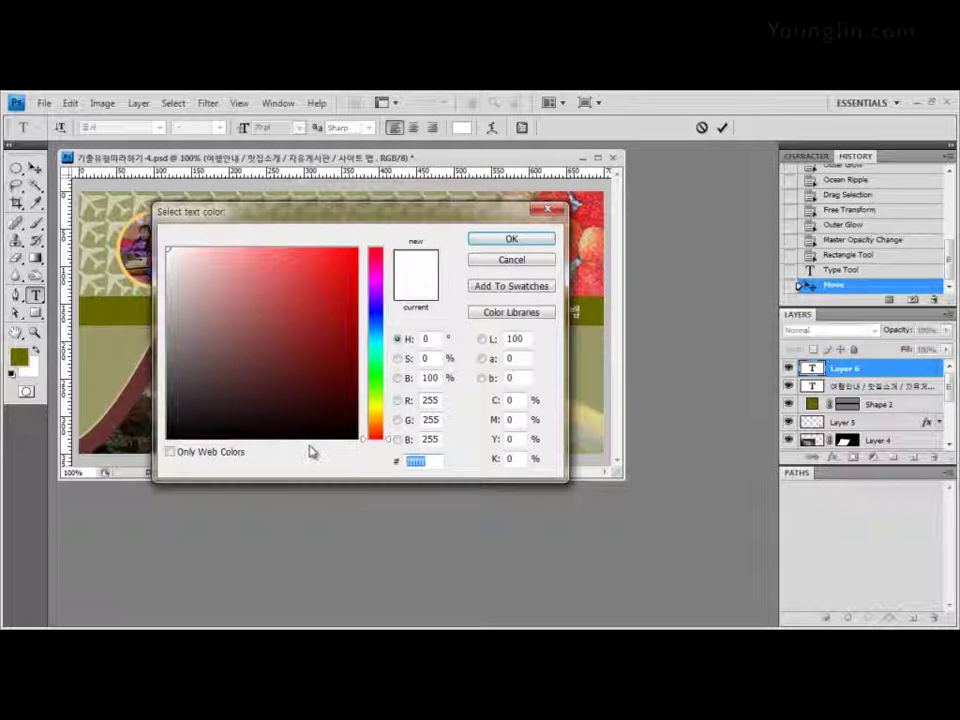
pyautogui.write('0000ff')
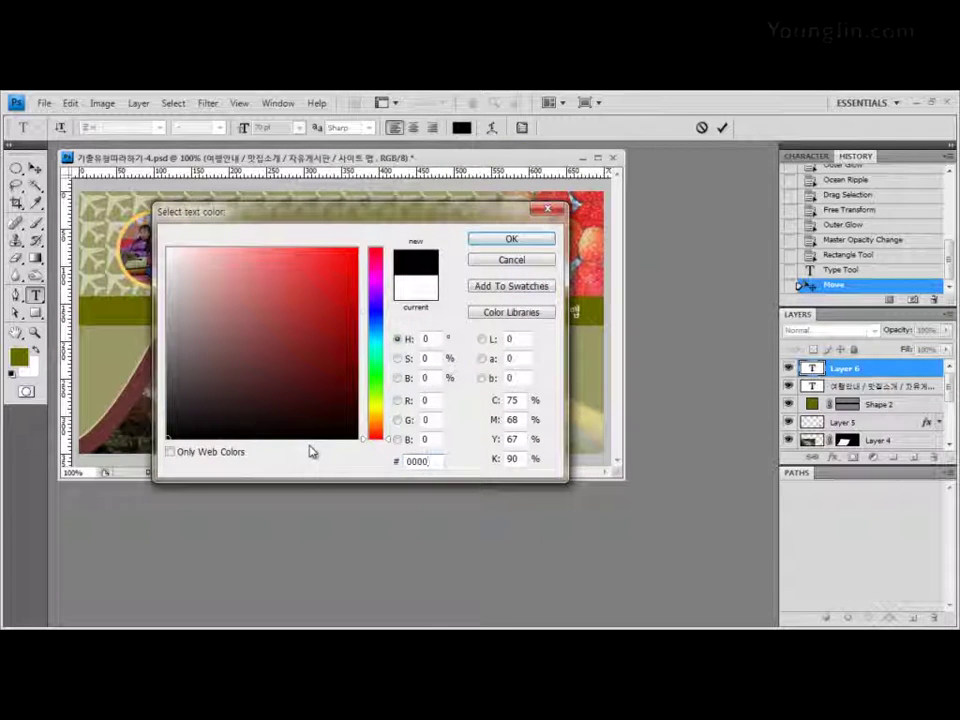
pyautogui.click(522, 243)
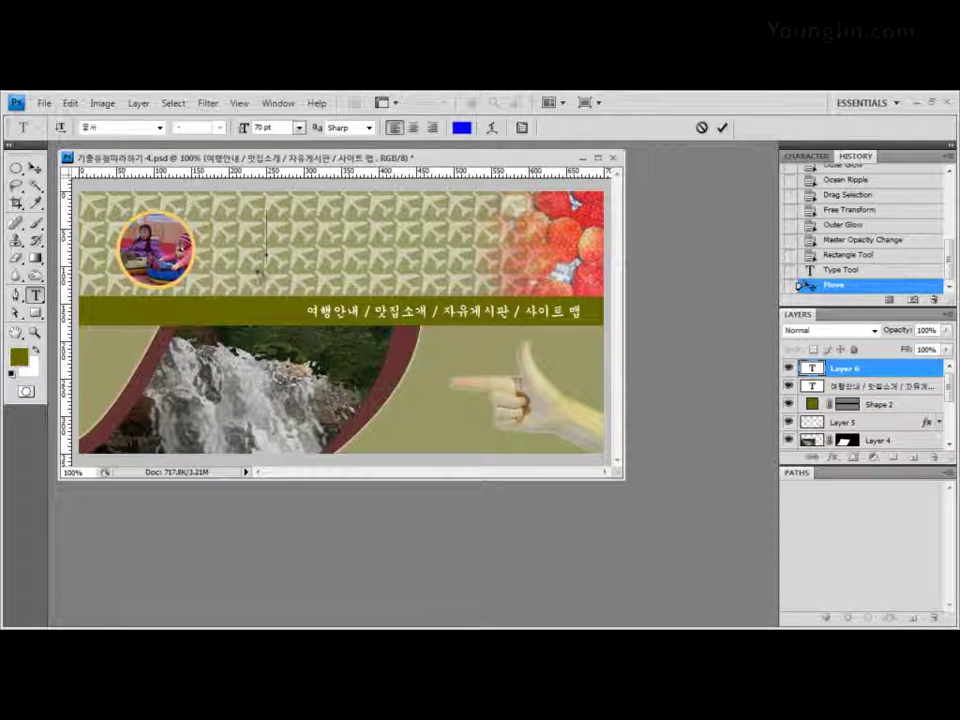
# - Enter the title "맛과 여행" and position it between the round photo and the strawberries
pyautogui.write('a')
pyautogui.press('BackSpace')
pyautogui.write('맛과')
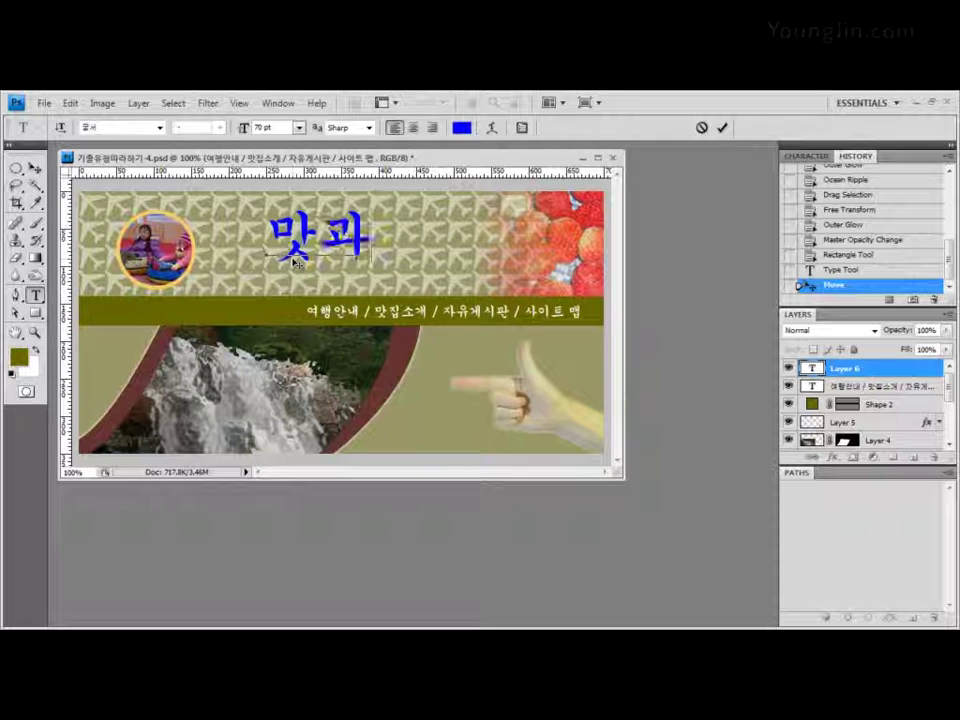
pyautogui.write(' 여행')
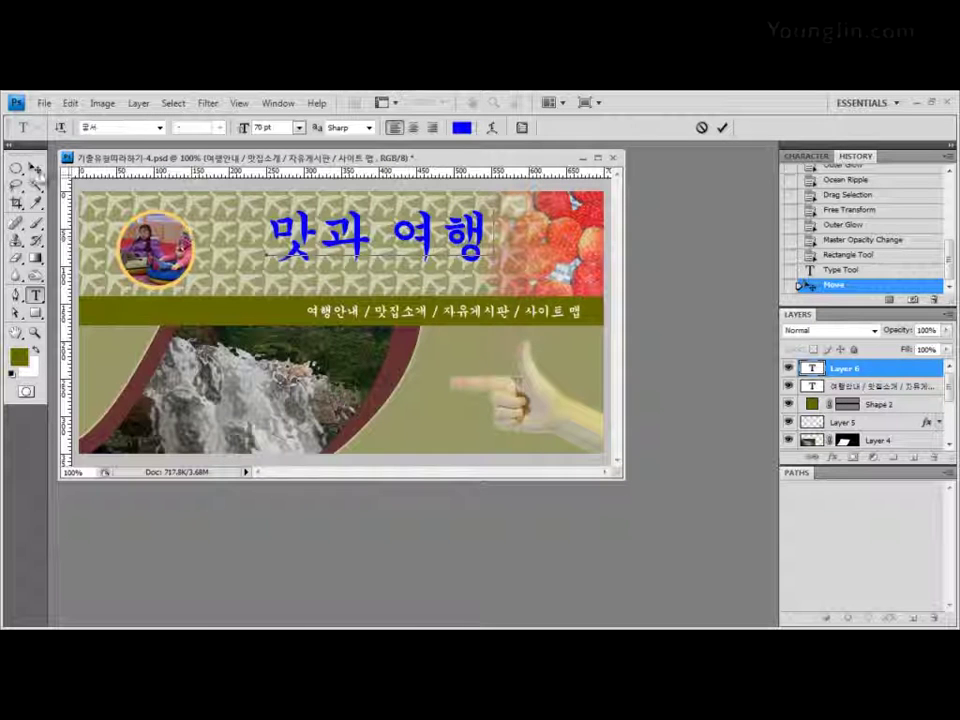
pyautogui.click(35, 168)
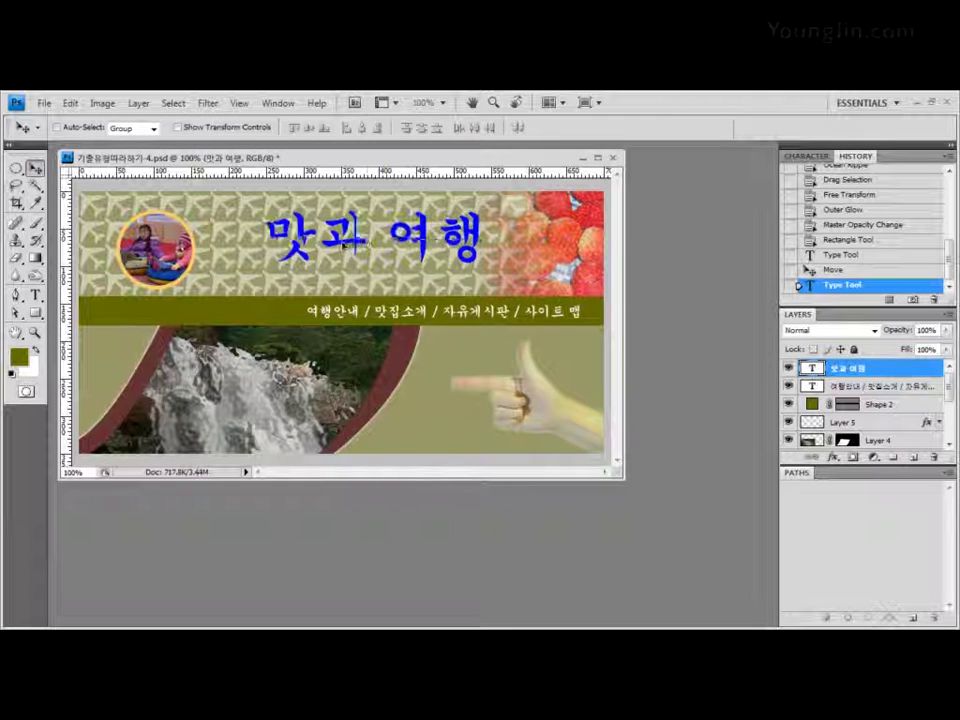
pyautogui.moveTo(365, 237); pyautogui.dragTo(343, 245)
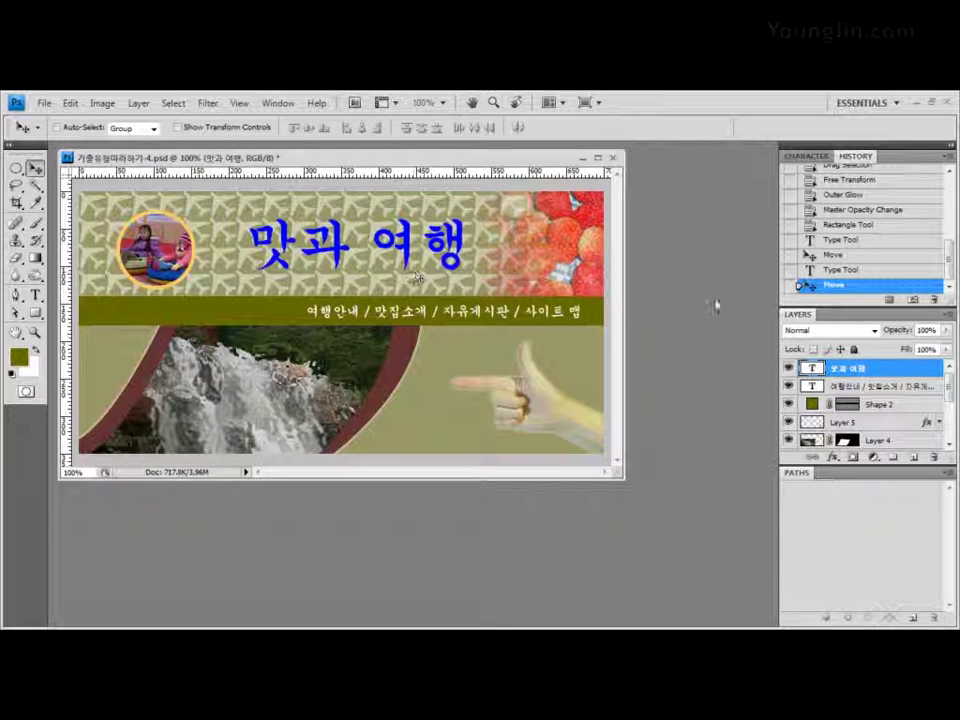
# - Float the Layers panel beside the banner and add an outside Stroke in white ffffff to the title layer
pyautogui.moveTo(797, 314); pyautogui.dragTo(645, 228)
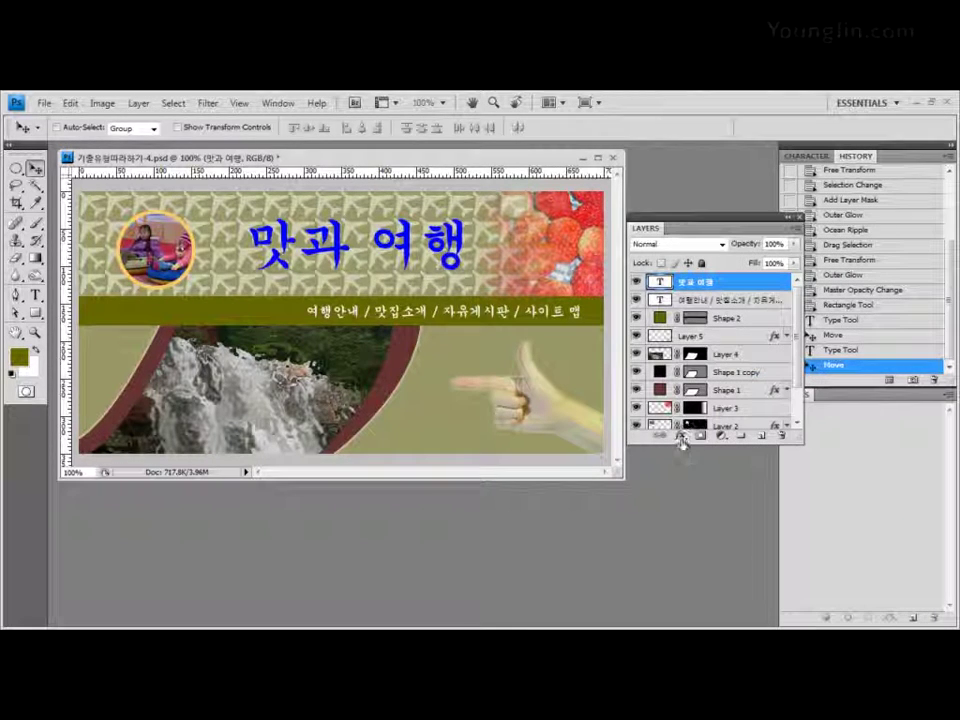
pyautogui.click(680, 438)
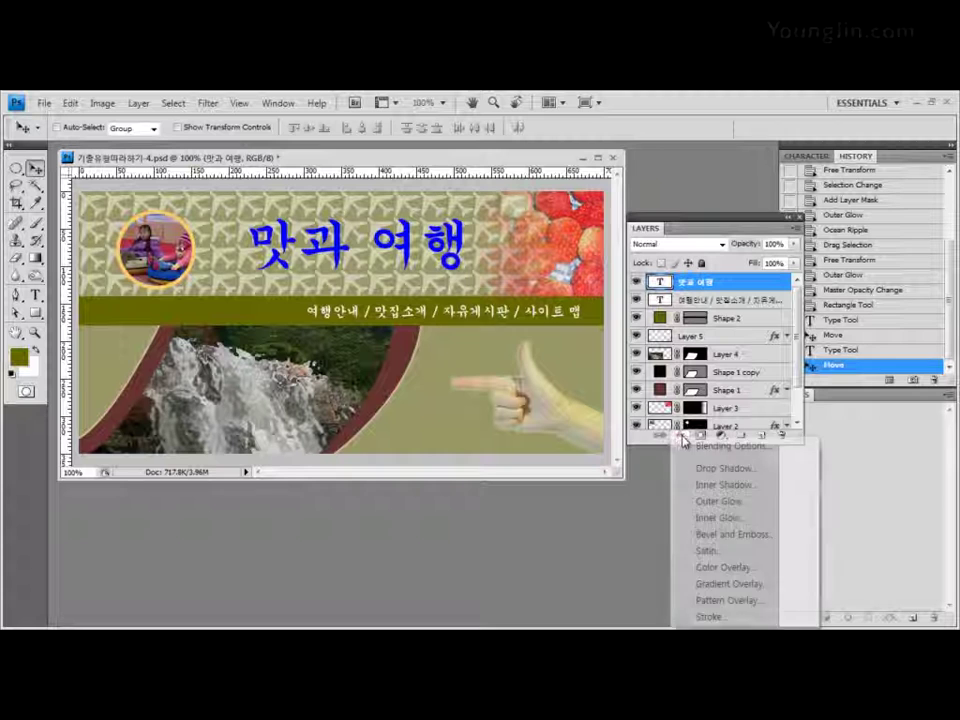
pyautogui.click(711, 617)
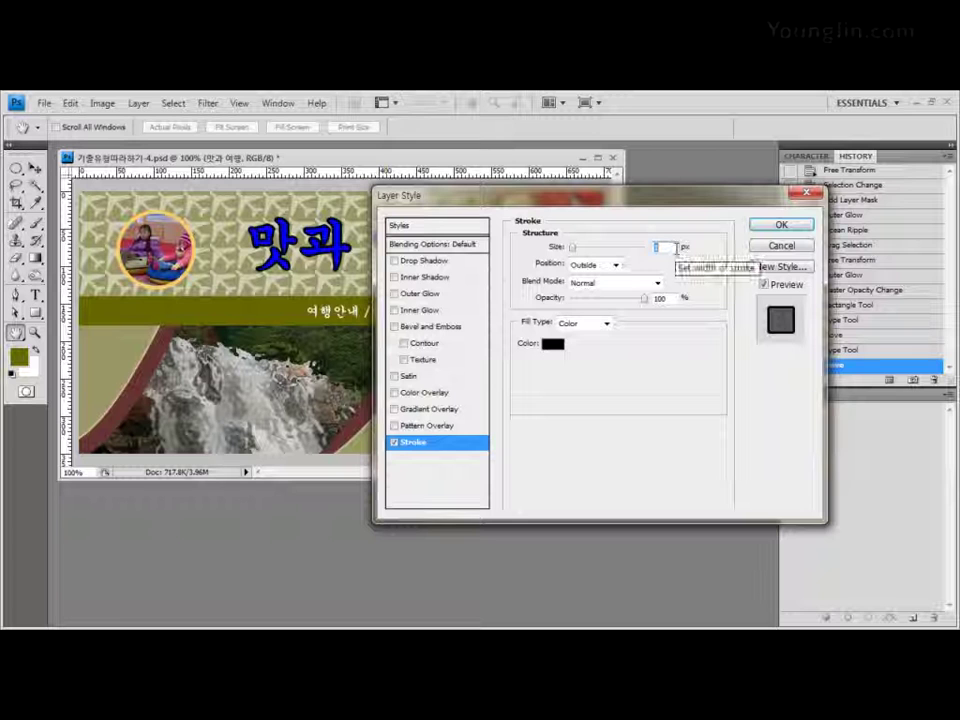
pyautogui.click(555, 346)
pyautogui.click(421, 461)
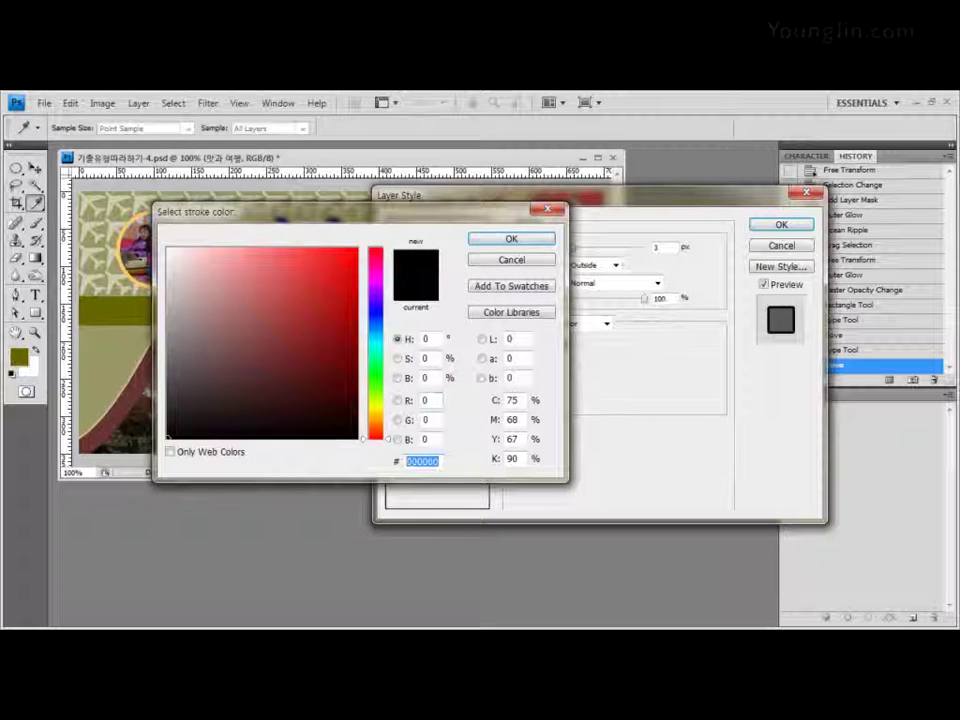
pyautogui.write('e')
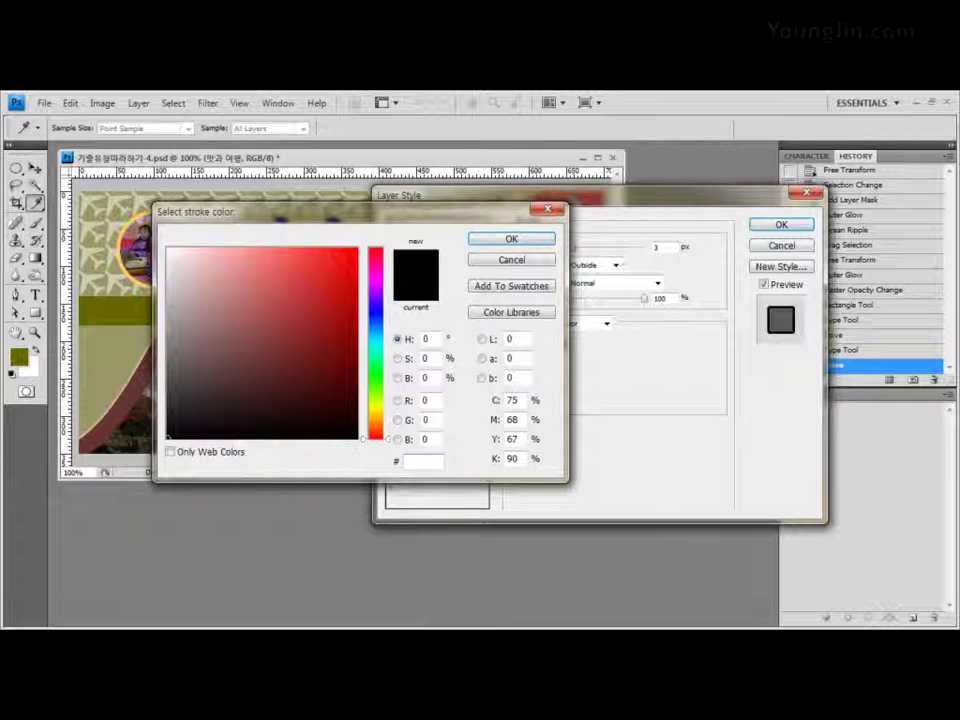
pyautogui.write('ffff')
pyautogui.write('ff')
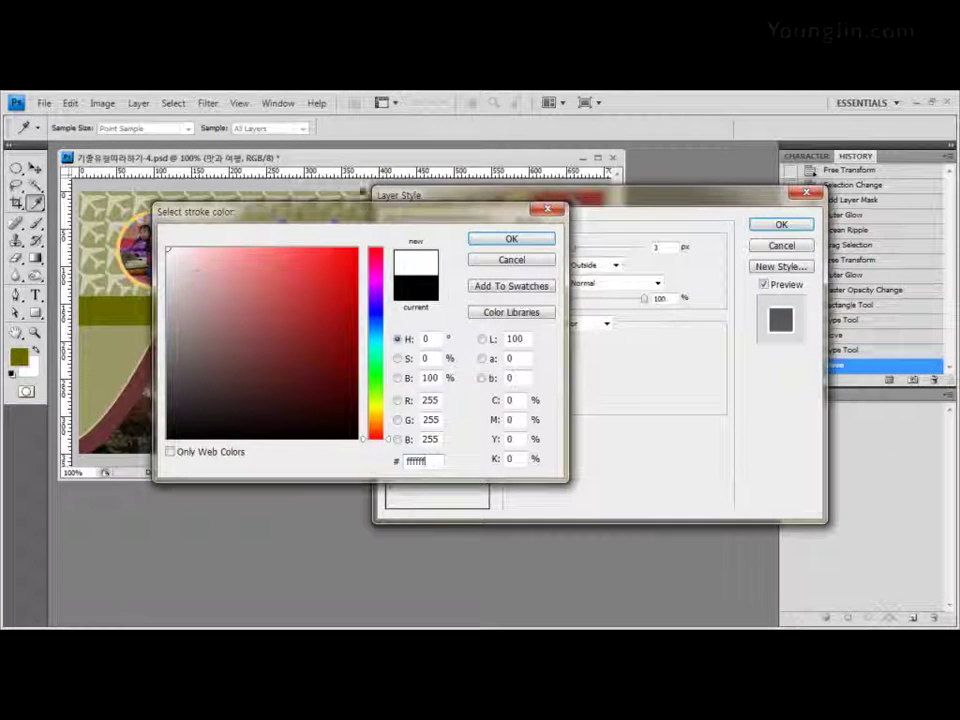
pyautogui.click(511, 240)
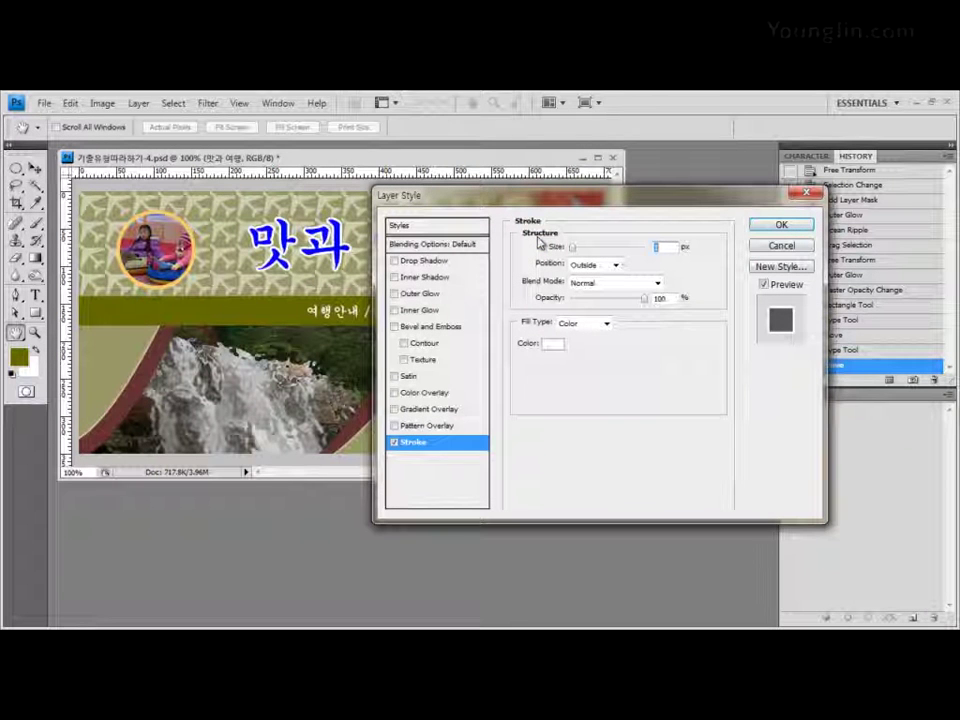
# - Add a Drop Shadow with a distance of 8 px to the title and apply the layer style
pyautogui.click(447, 262)
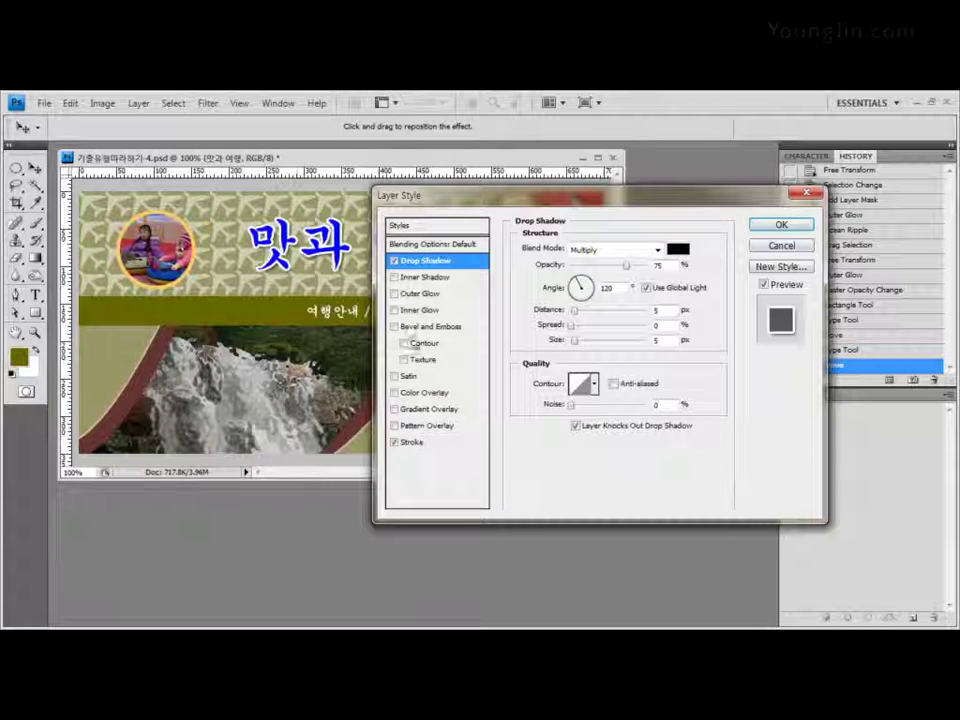
pyautogui.click(578, 316)
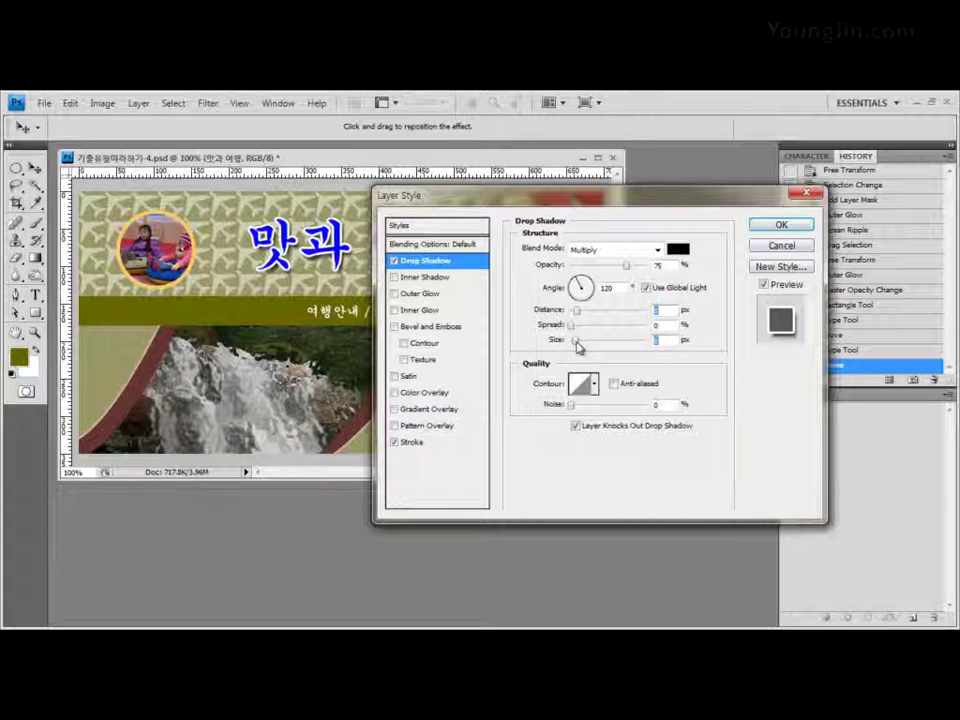
pyautogui.write('8')
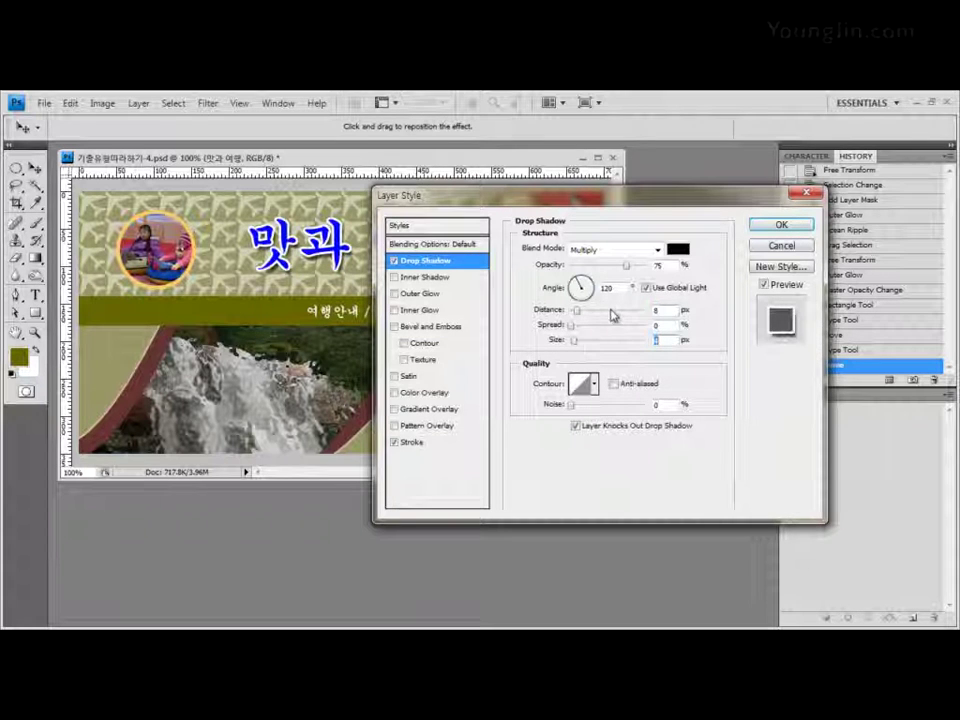
pyautogui.click(783, 225)
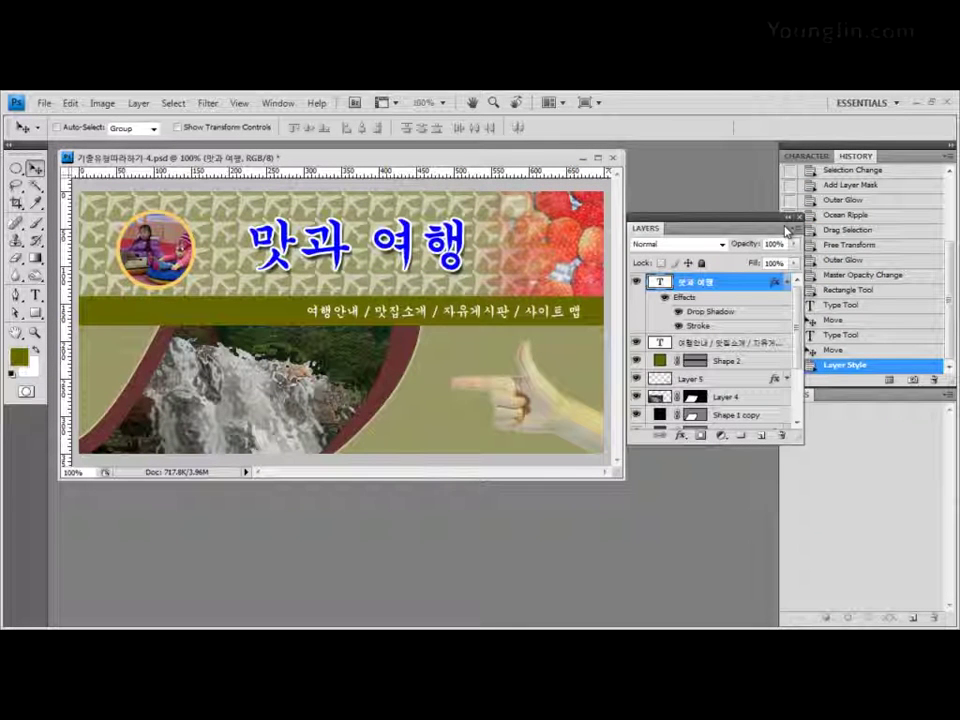
# - Warp the "맛과 여행" title text with the Flag style, keeping the text warp settings open
pyautogui.click(36, 296)
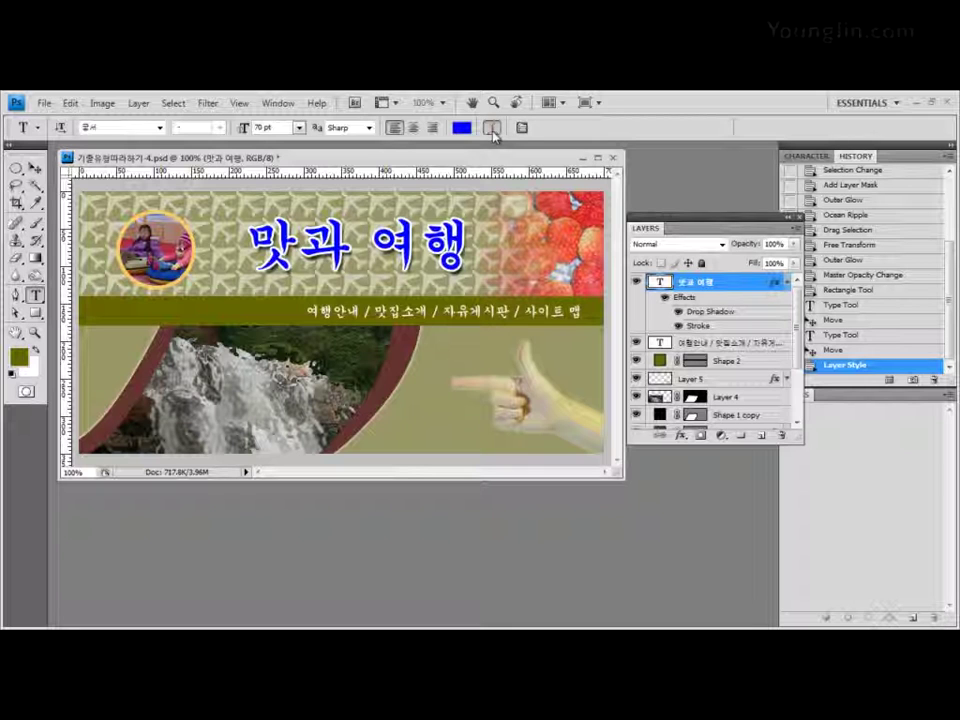
pyautogui.click(492, 131)
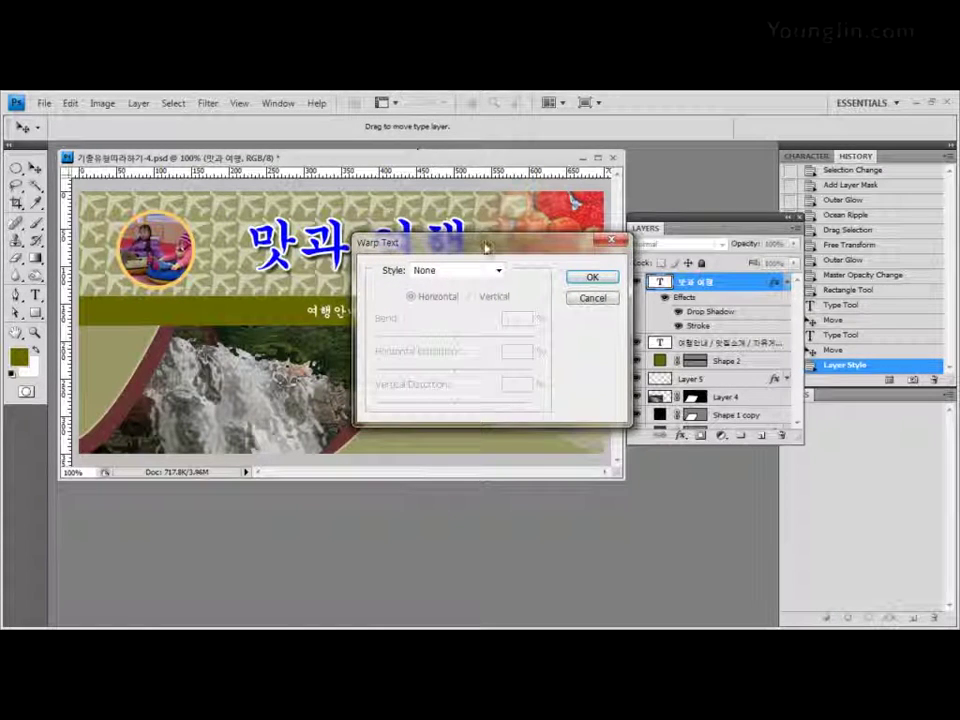
pyautogui.moveTo(487, 247); pyautogui.dragTo(426, 366)
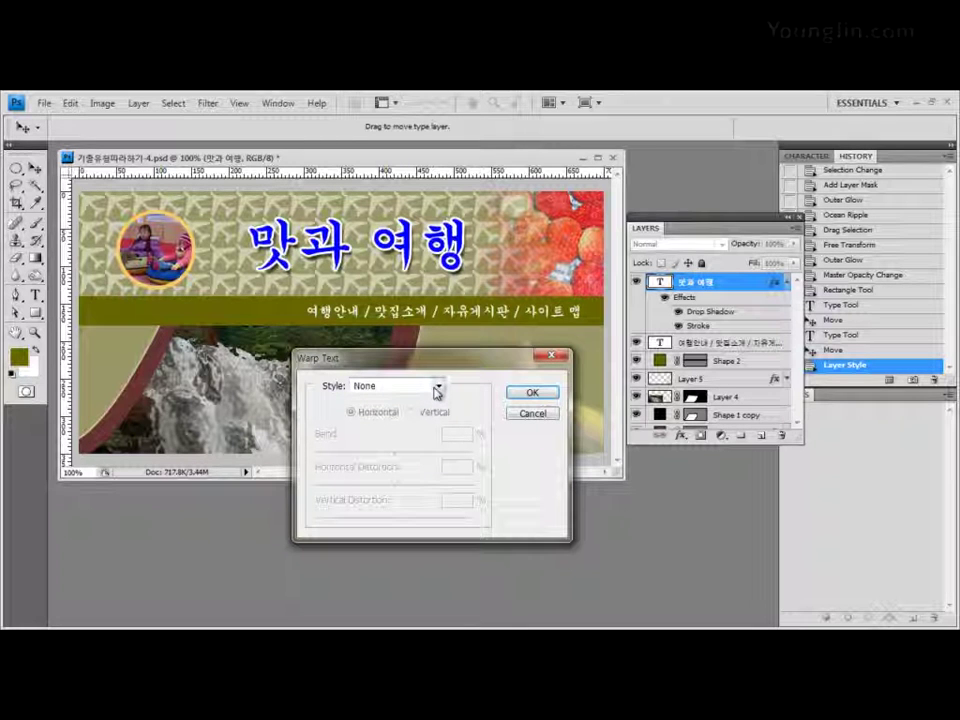
pyautogui.click(437, 388)
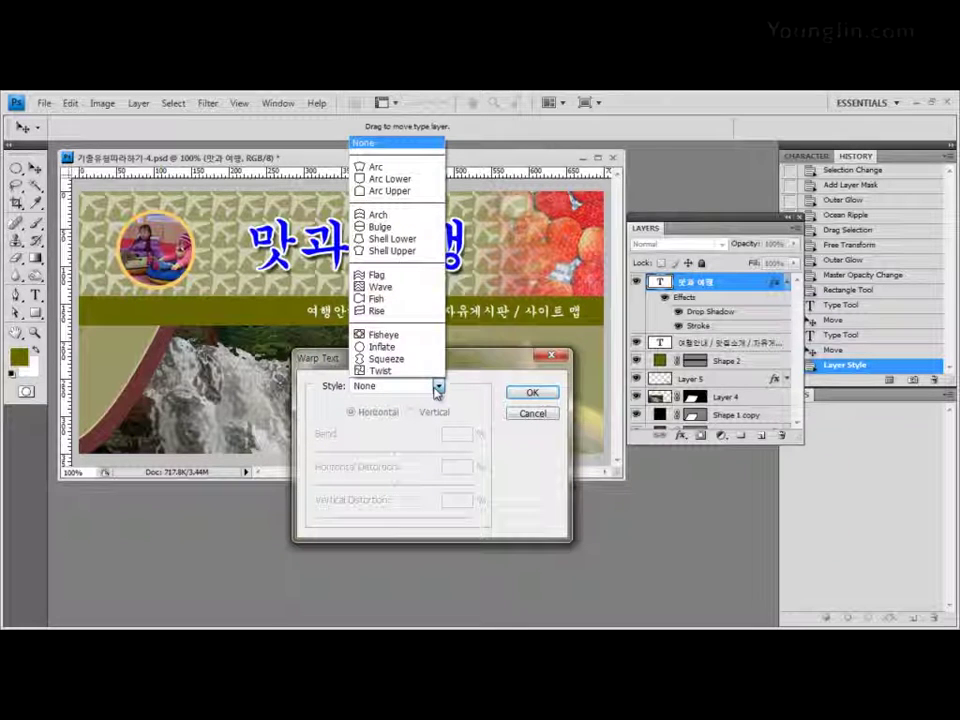
pyautogui.click(412, 279)
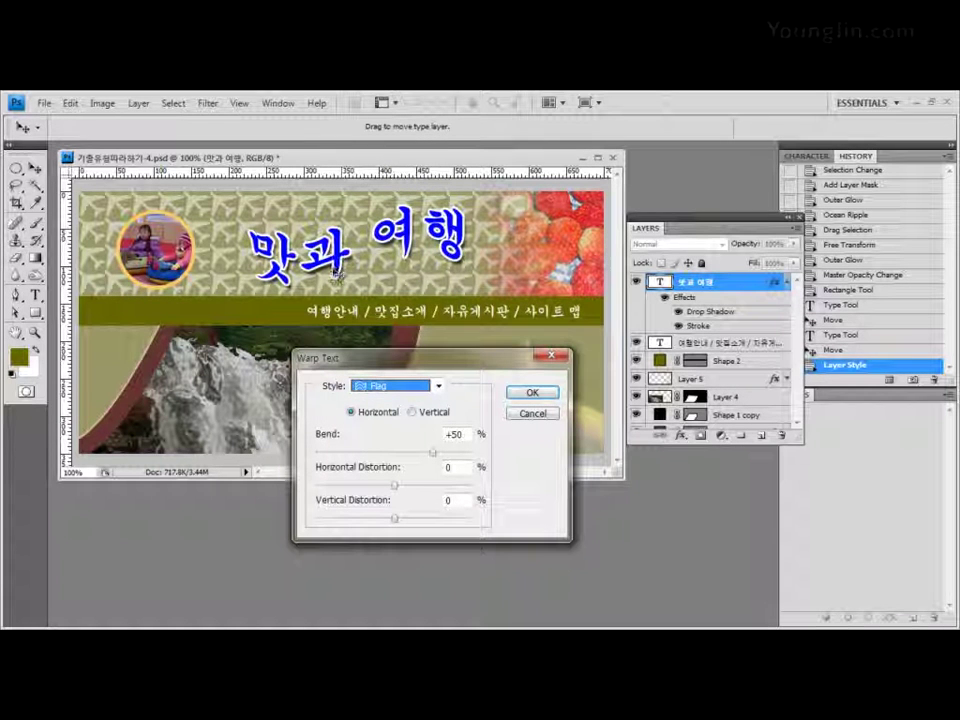
# - Reposition the warped title slightly closer to the strawberries, keeping it above the olive menu bar
pyautogui.moveTo(337, 273); pyautogui.dragTo(332, 271)
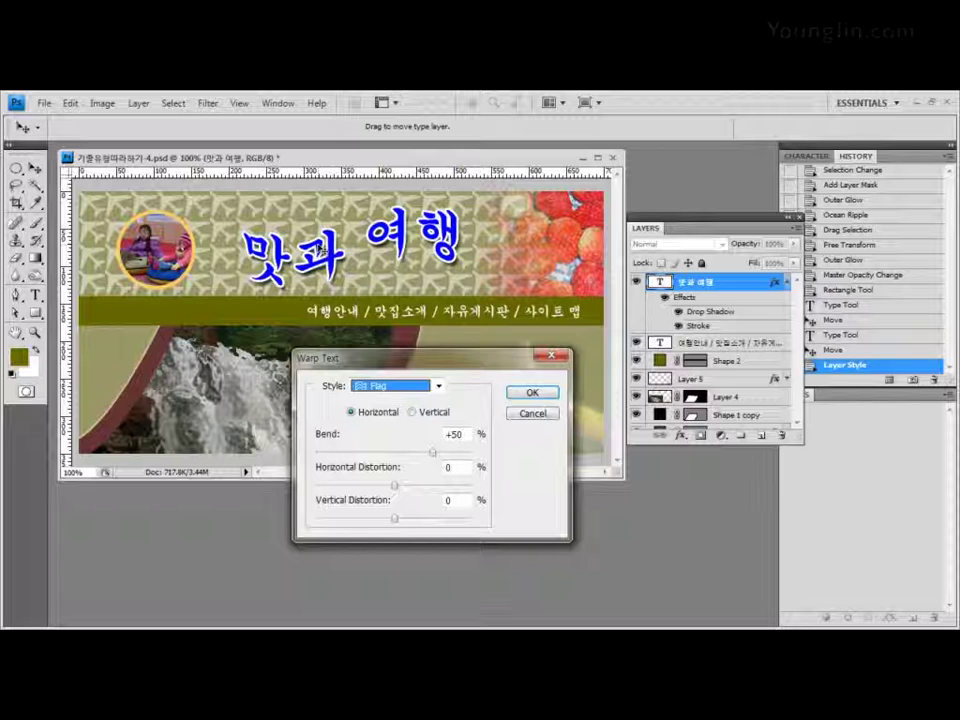
pyautogui.moveTo(330, 275); pyautogui.dragTo(358, 265)
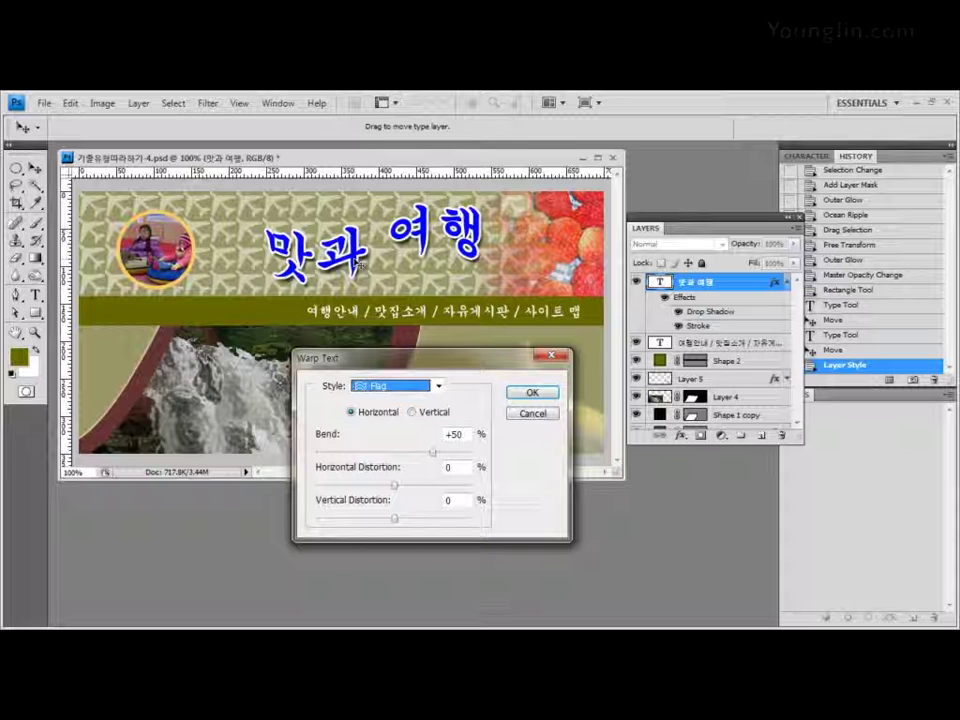
pyautogui.moveTo(358, 266); pyautogui.dragTo(357, 261)
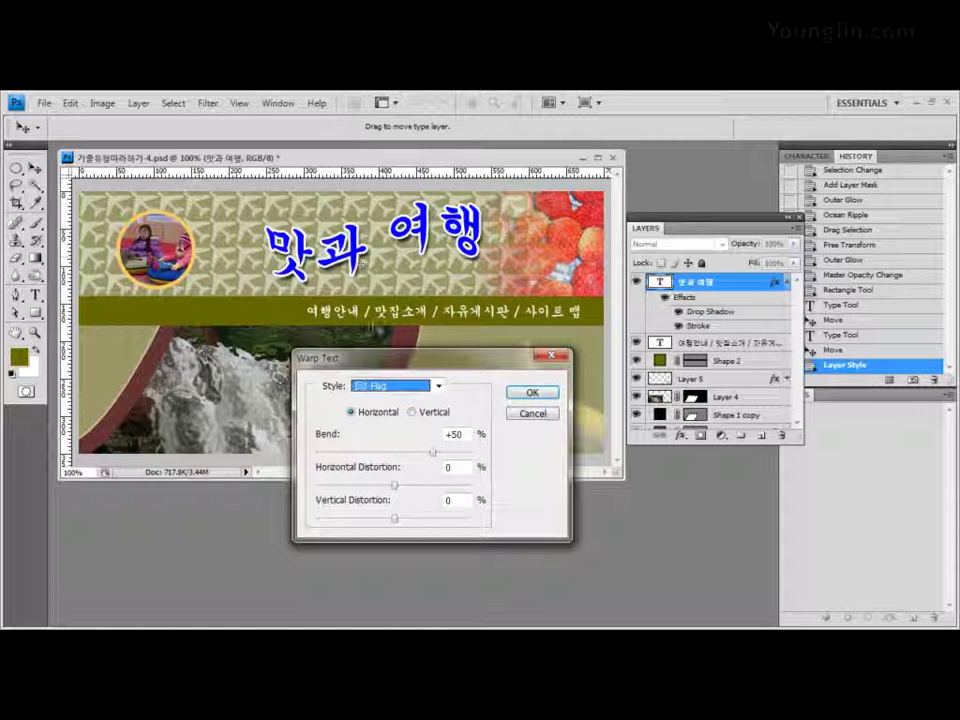
# - Reselect Flag as the title's warp style with a horizontal bend of +50% and apply the warp
pyautogui.press('Down')
pyautogui.press('Down')
pyautogui.press('Down')
pyautogui.press('Down')
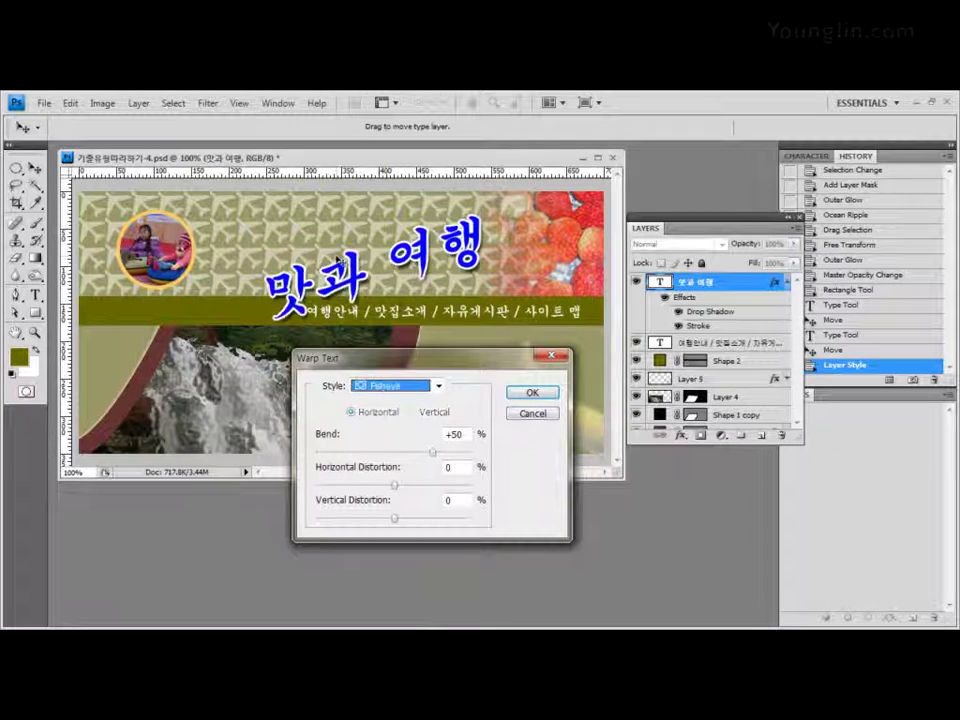
pyautogui.click(397, 388)
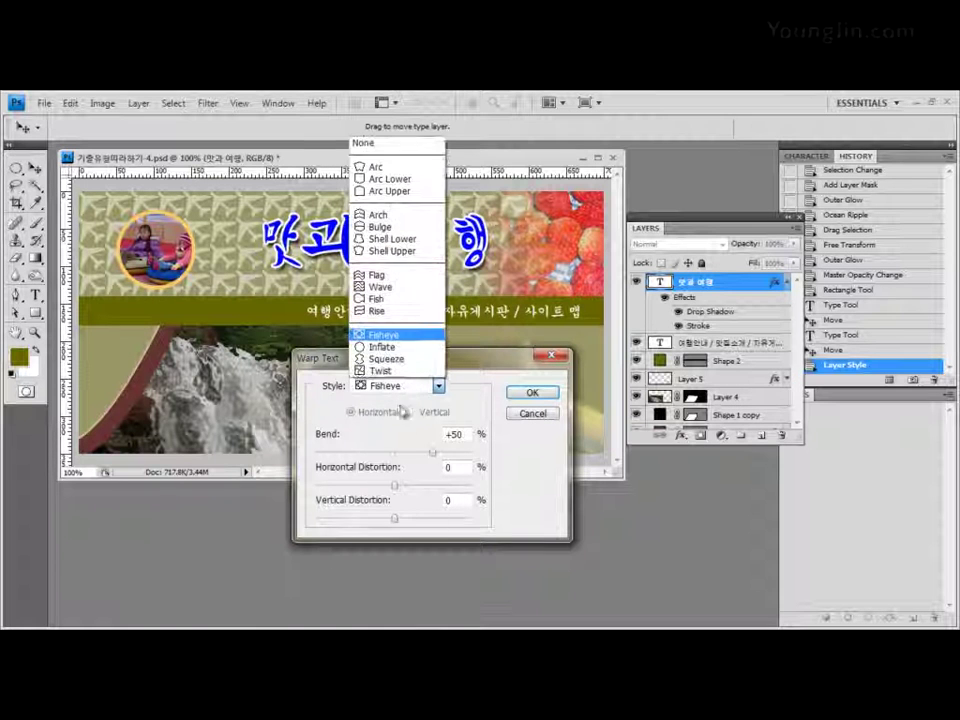
pyautogui.click(402, 276)
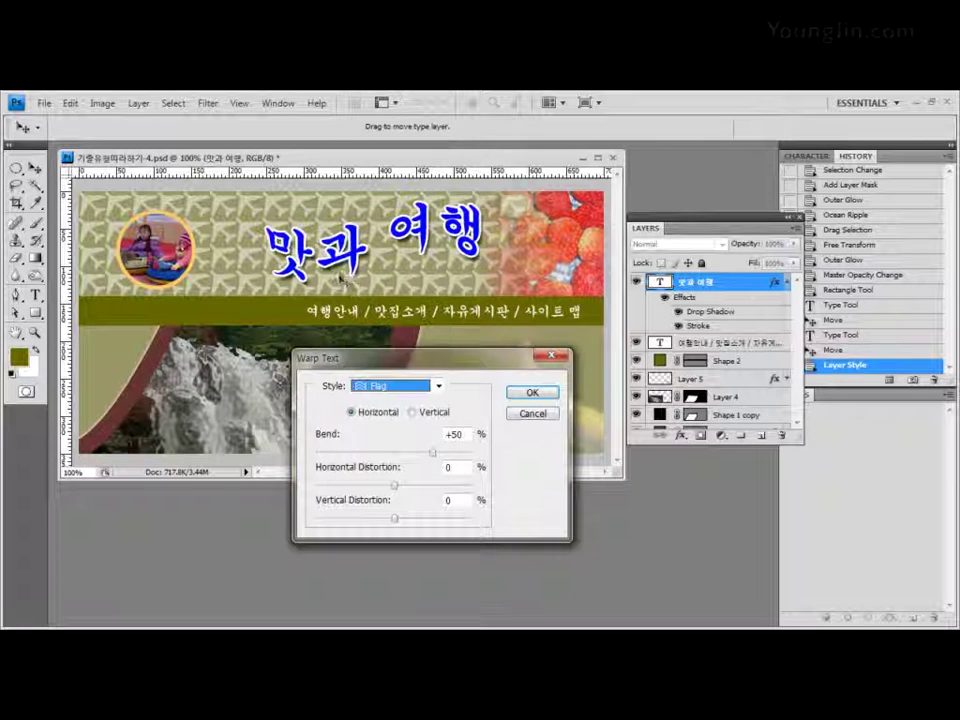
pyautogui.click(530, 393)
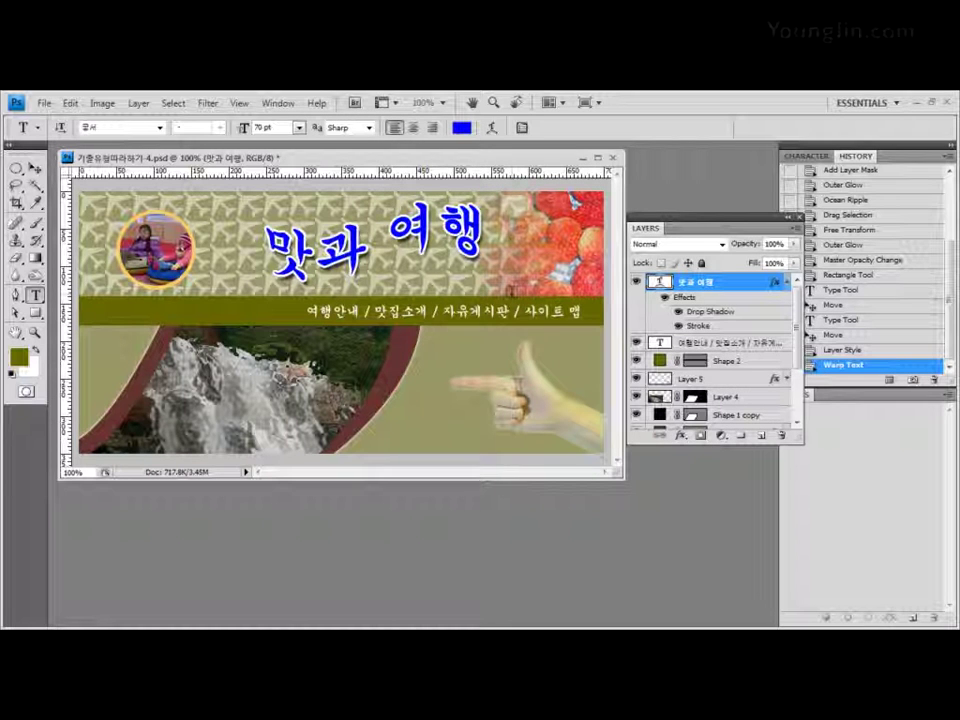
# - Skew the title horizontally by about -14.2 degrees, centre it between the round photo and the strawberries, and commit the transform
pyautogui.hotkey('ctrl', 't')
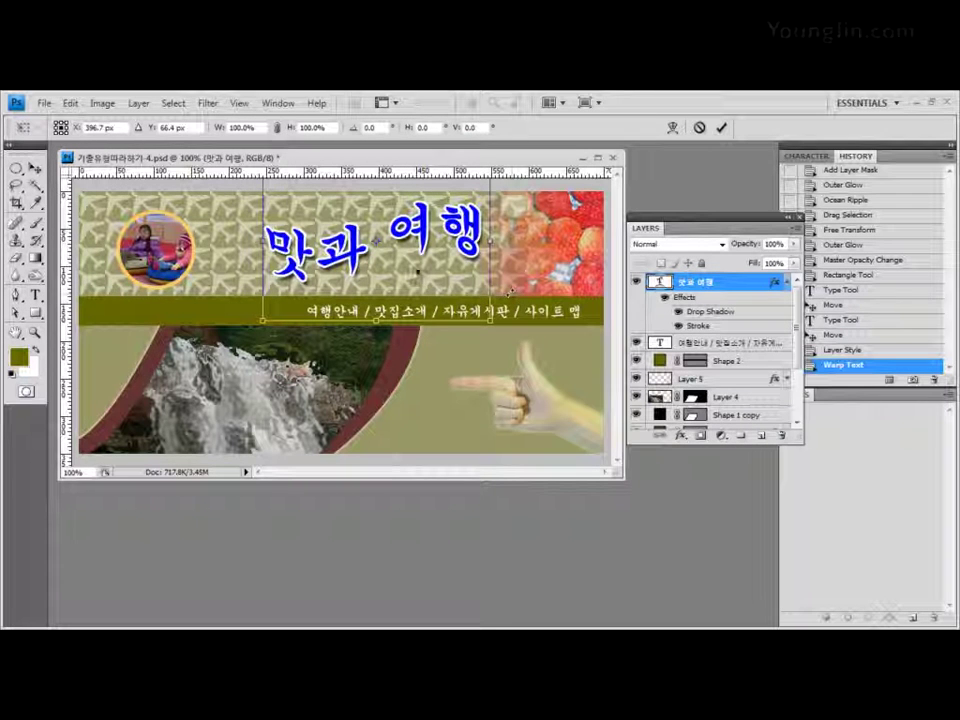
pyautogui.click(70, 103)
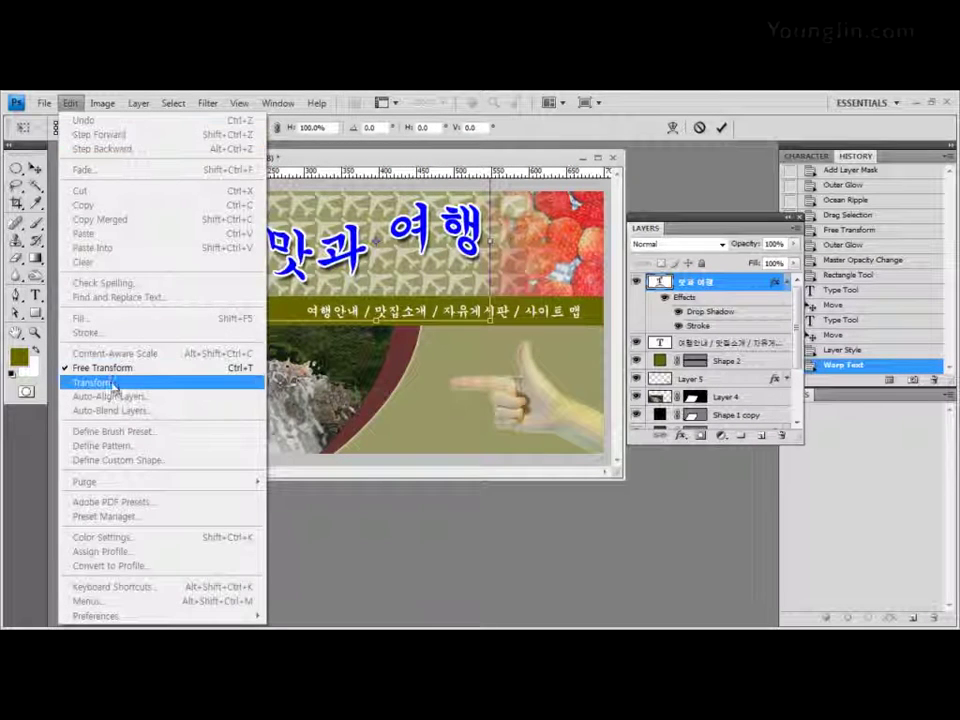
pyautogui.moveTo(118, 383)
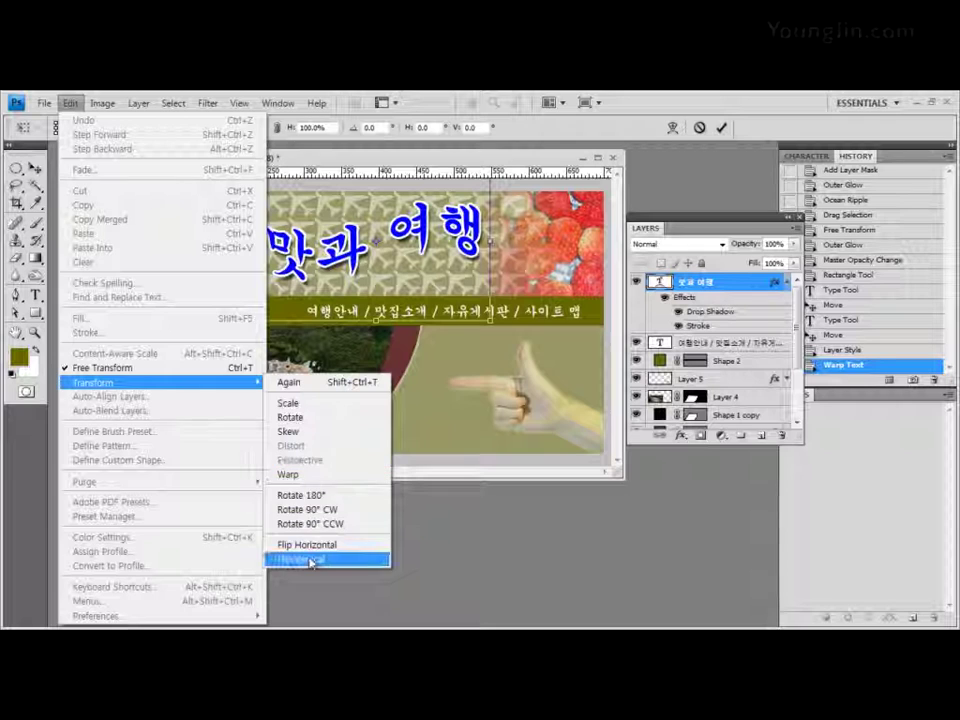
pyautogui.click(338, 118)
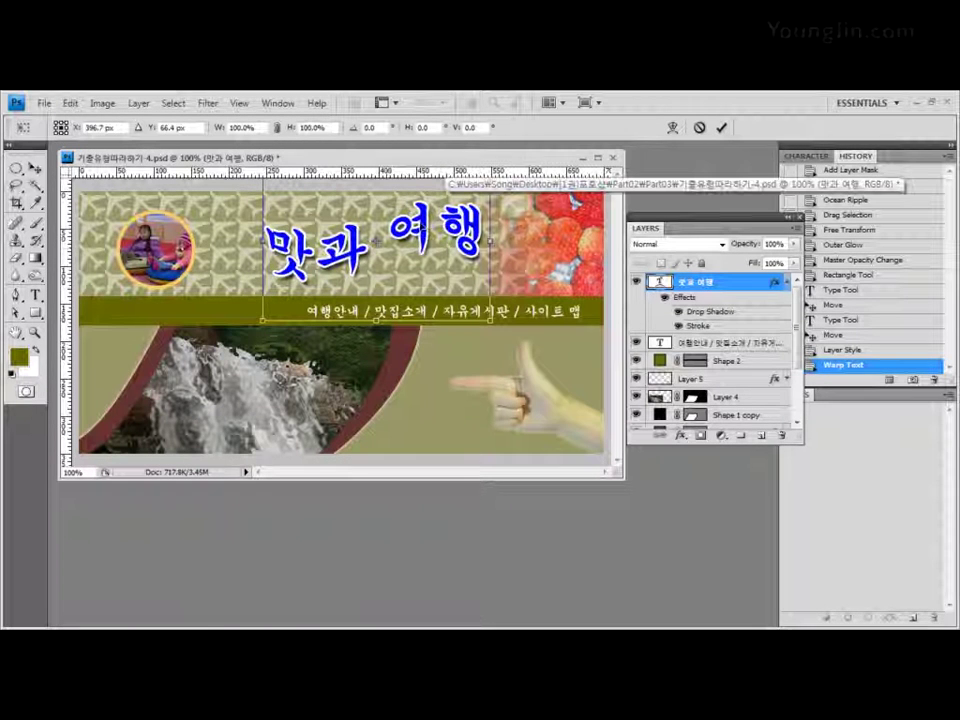
pyautogui.rightClick(421, 226)
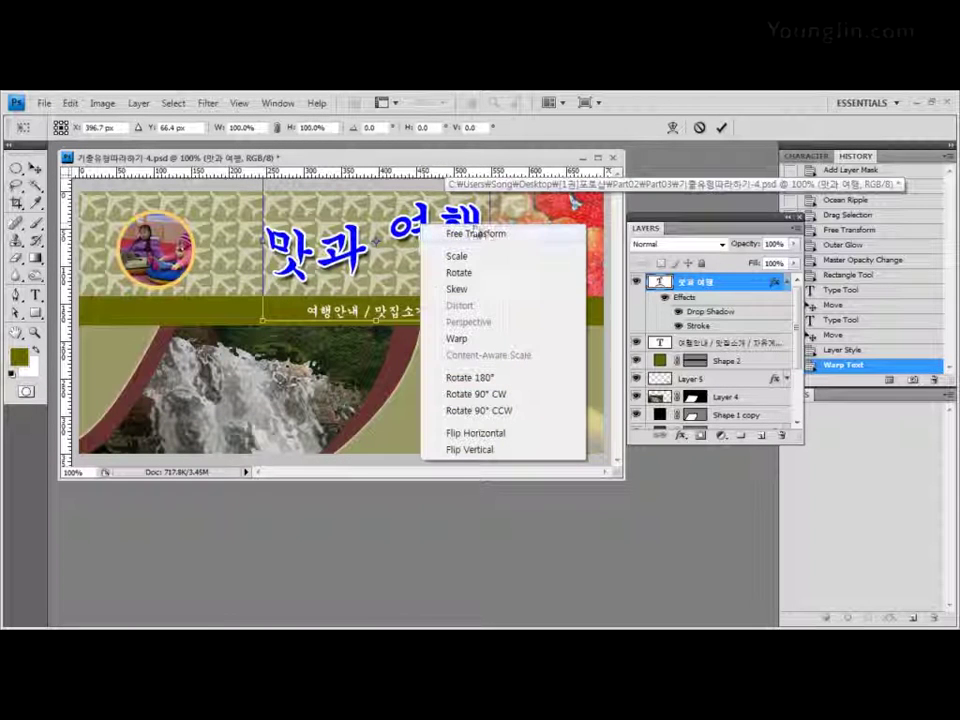
pyautogui.click(475, 297)
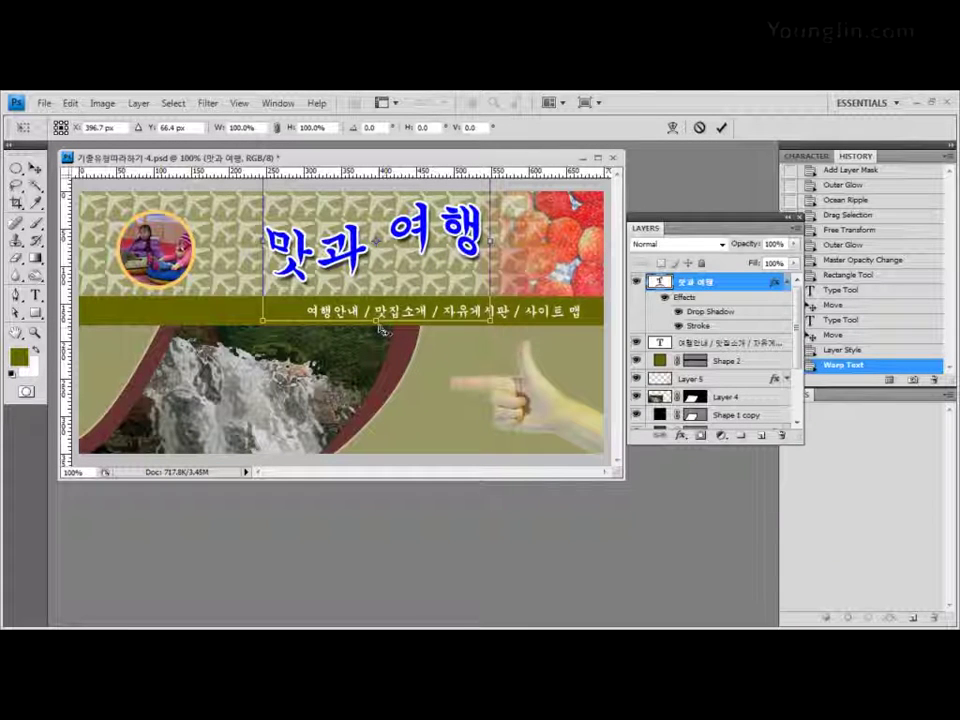
pyautogui.moveTo(380, 328); pyautogui.dragTo(341, 330)
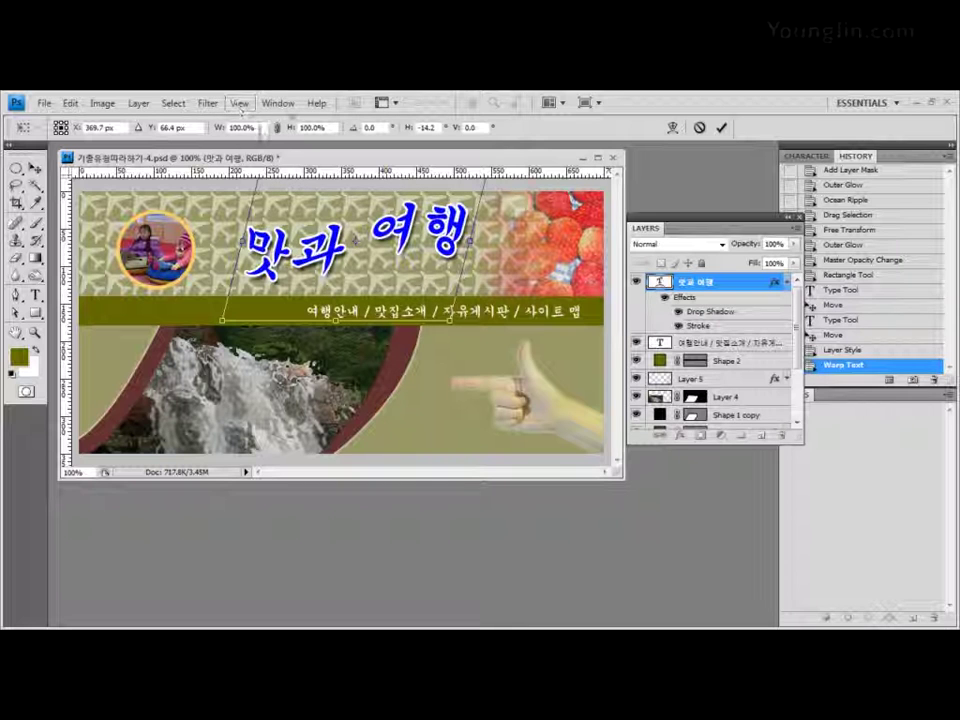
pyautogui.moveTo(328, 265); pyautogui.dragTo(356, 264)
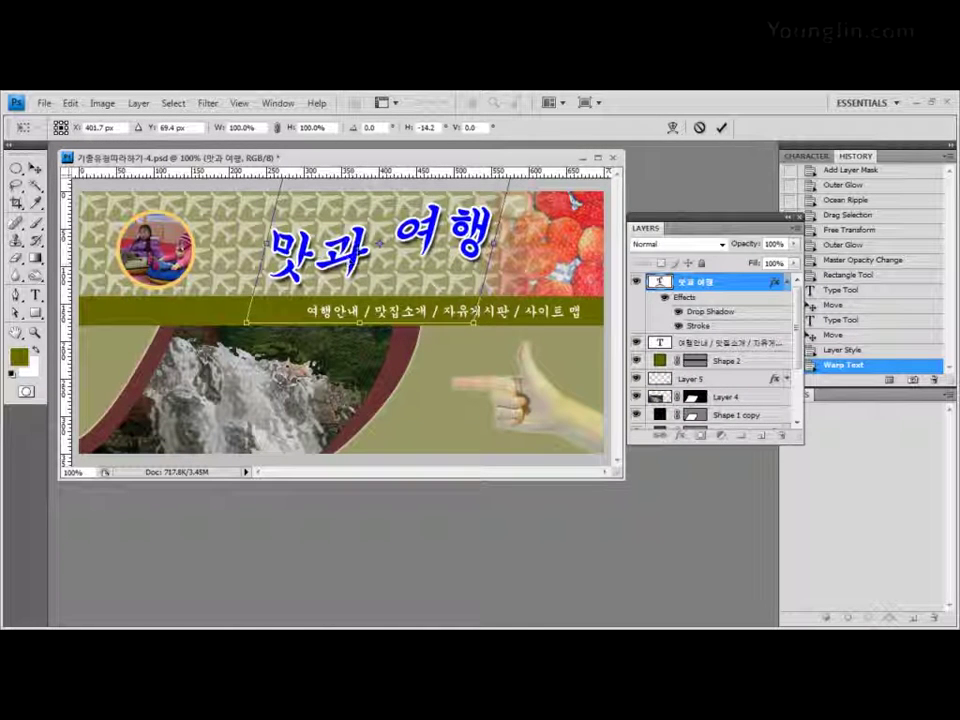
pyautogui.press('Return')
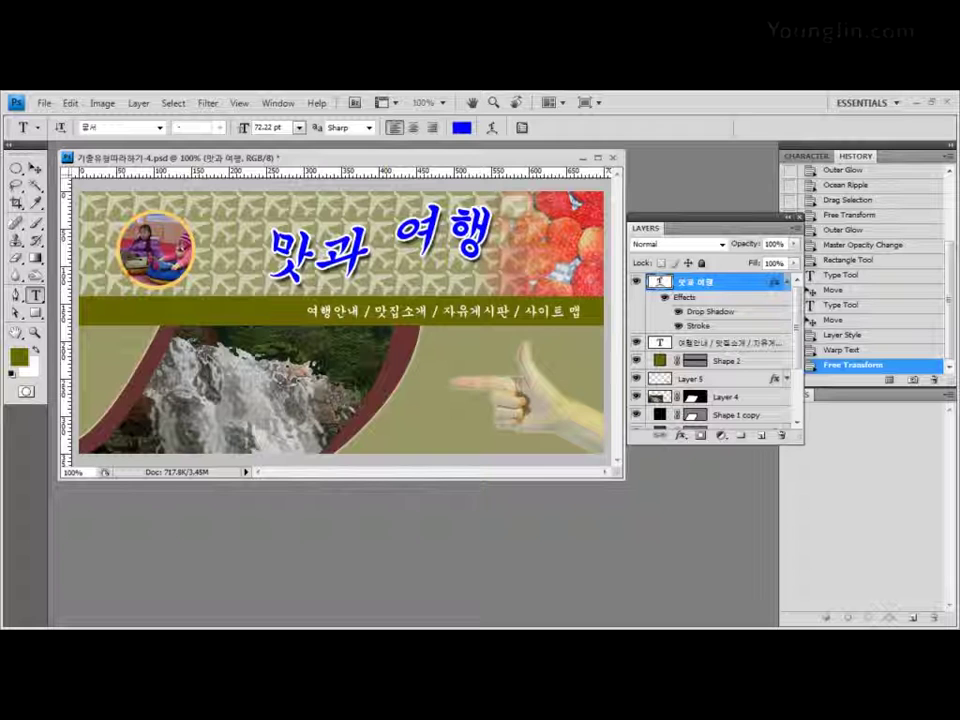
# - Replace the custom shape library with the Web set and choose the circled Forward arrow as the custom shape
pyautogui.click(35, 313)
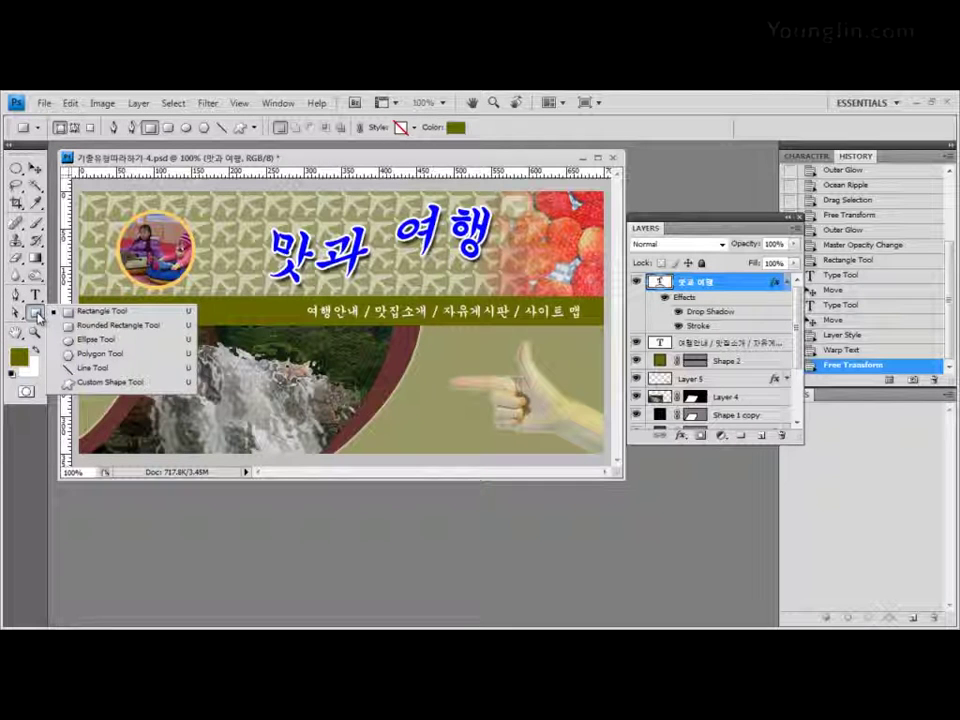
pyautogui.click(108, 382)
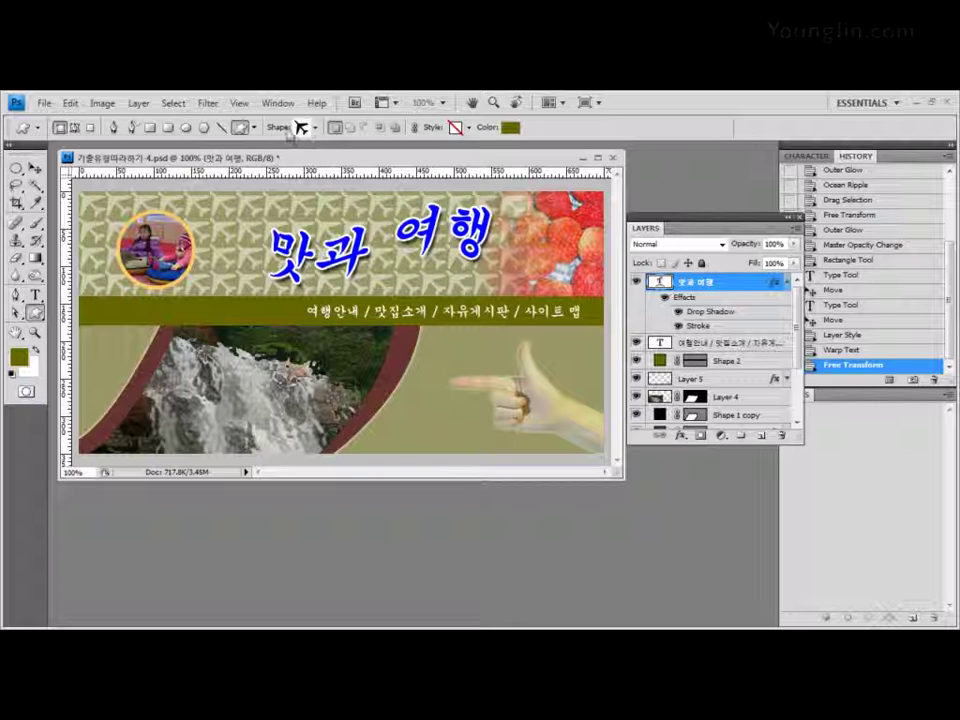
pyautogui.click(315, 127)
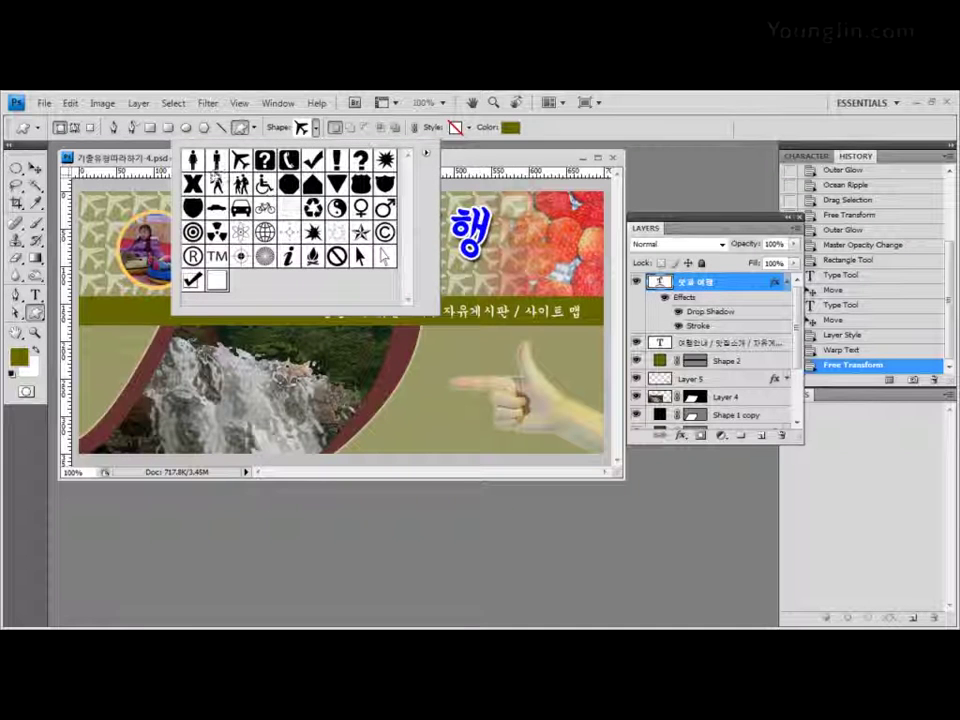
pyautogui.click(424, 153)
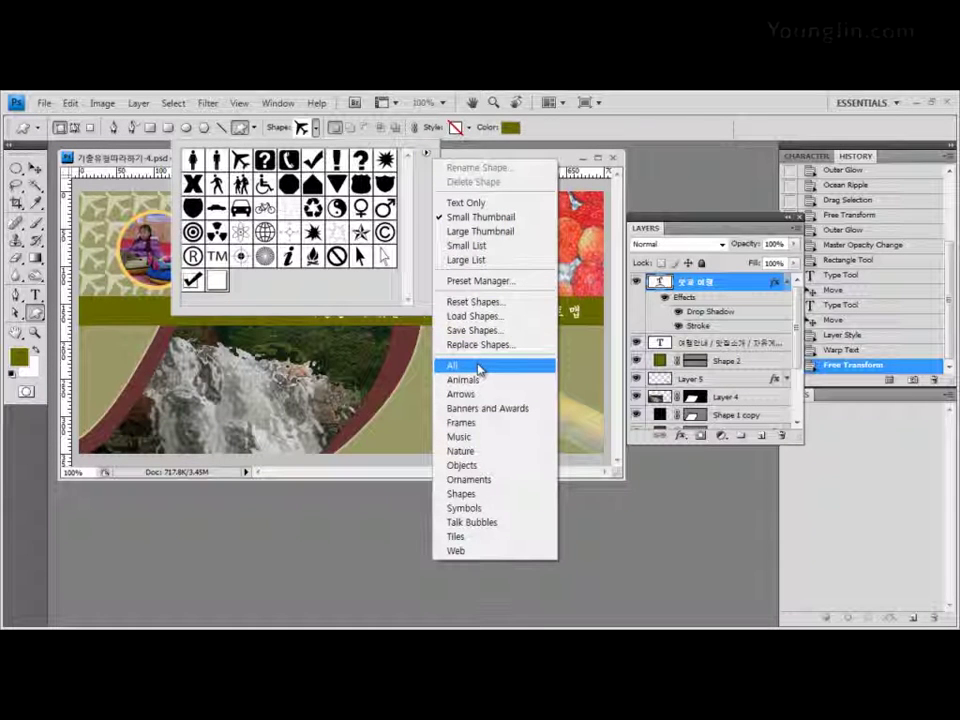
pyautogui.click(501, 554)
pyautogui.click(284, 313)
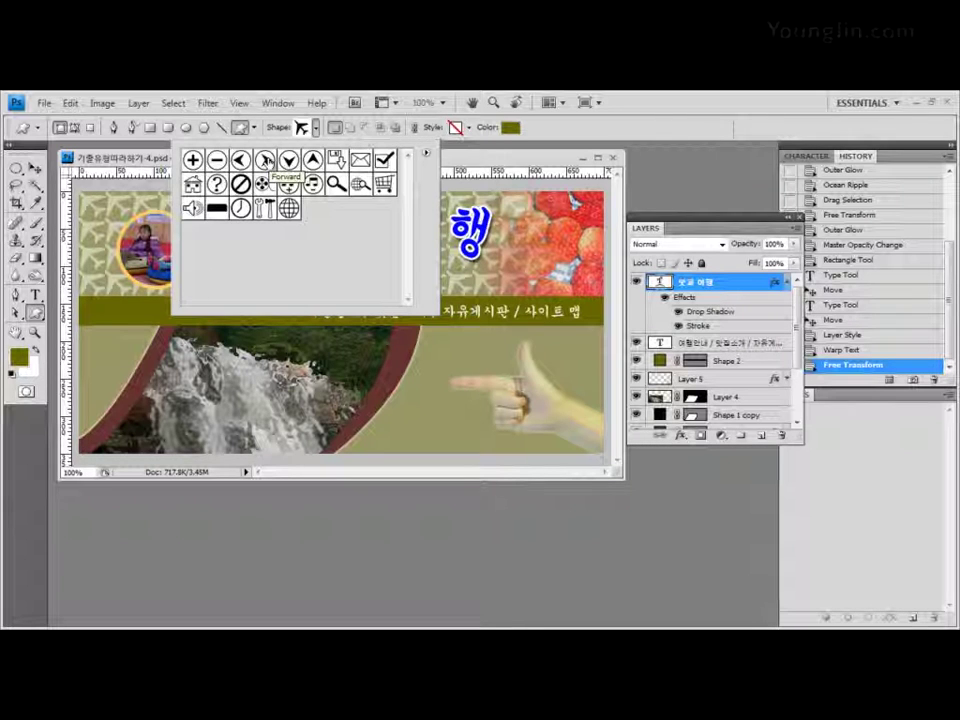
pyautogui.click(265, 160)
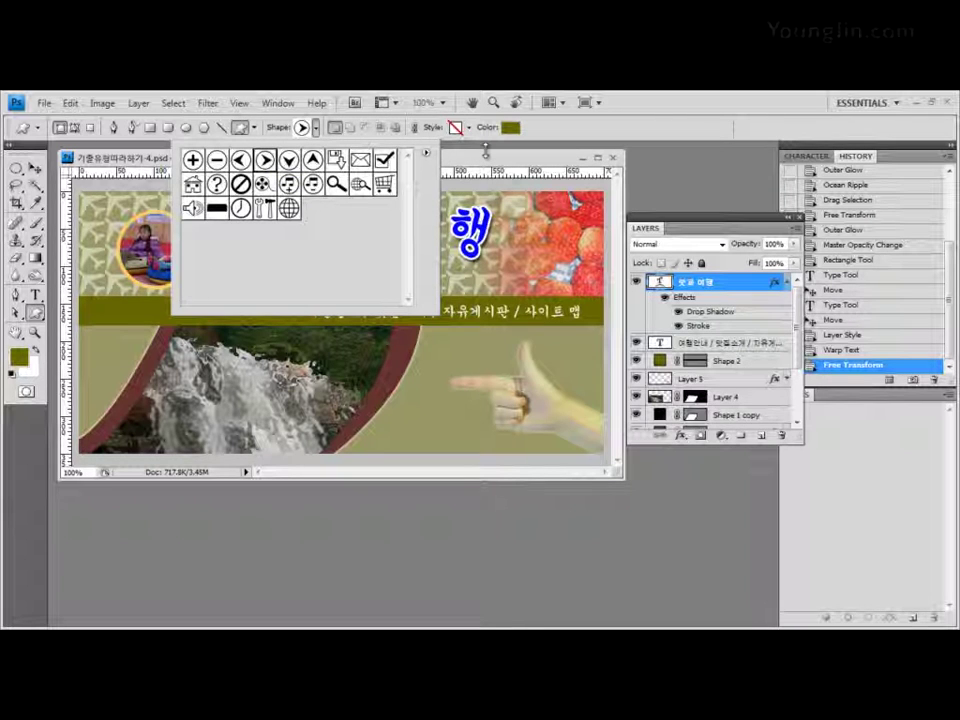
pyautogui.click(372, 115)
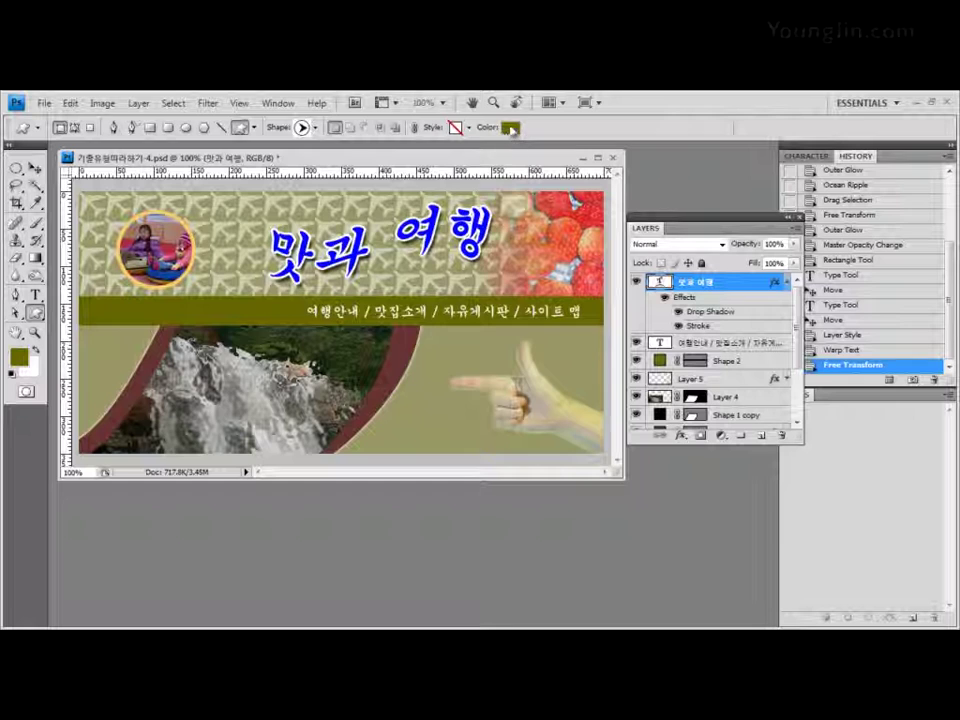
# - Set the fill colour of the custom shape to orange ff6600
pyautogui.click(511, 127)
pyautogui.click(425, 461)
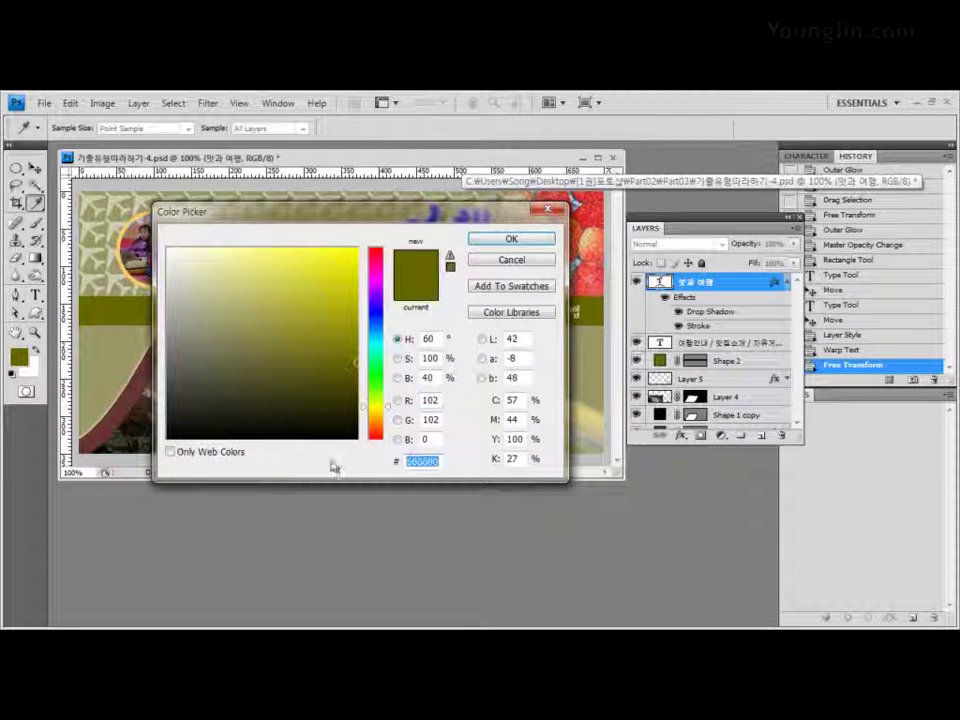
pyautogui.write('f')
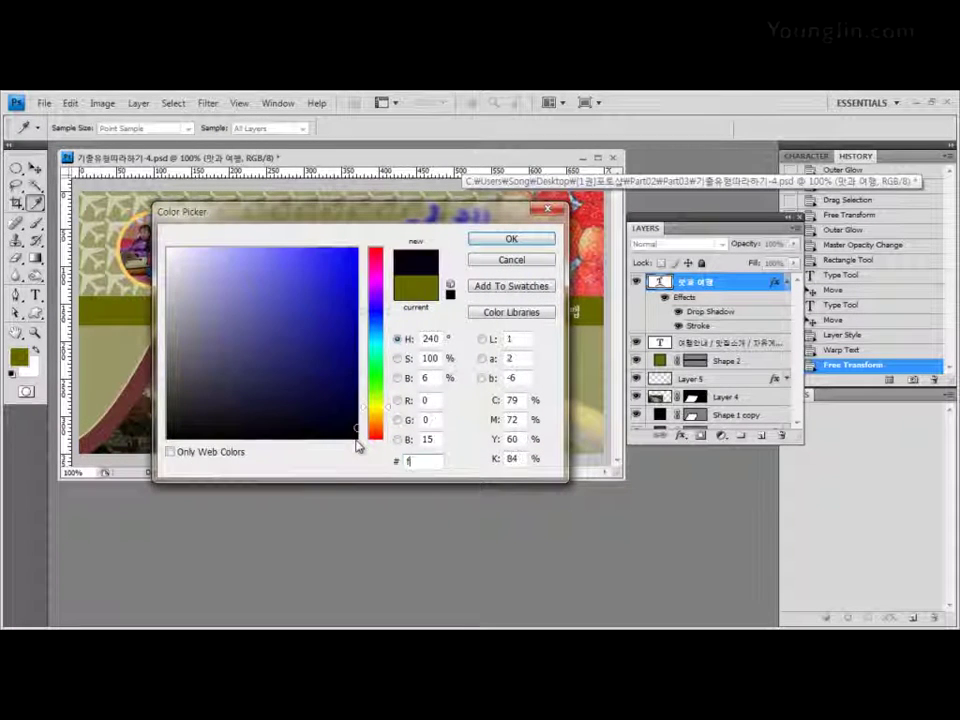
pyautogui.write('f6600')
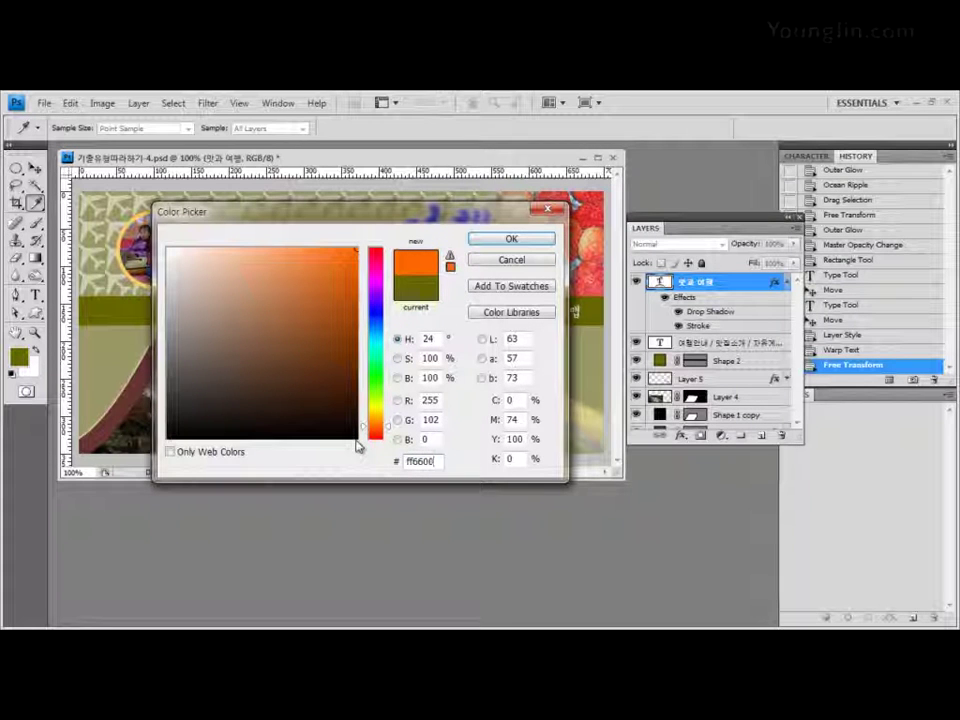
pyautogui.click(511, 239)
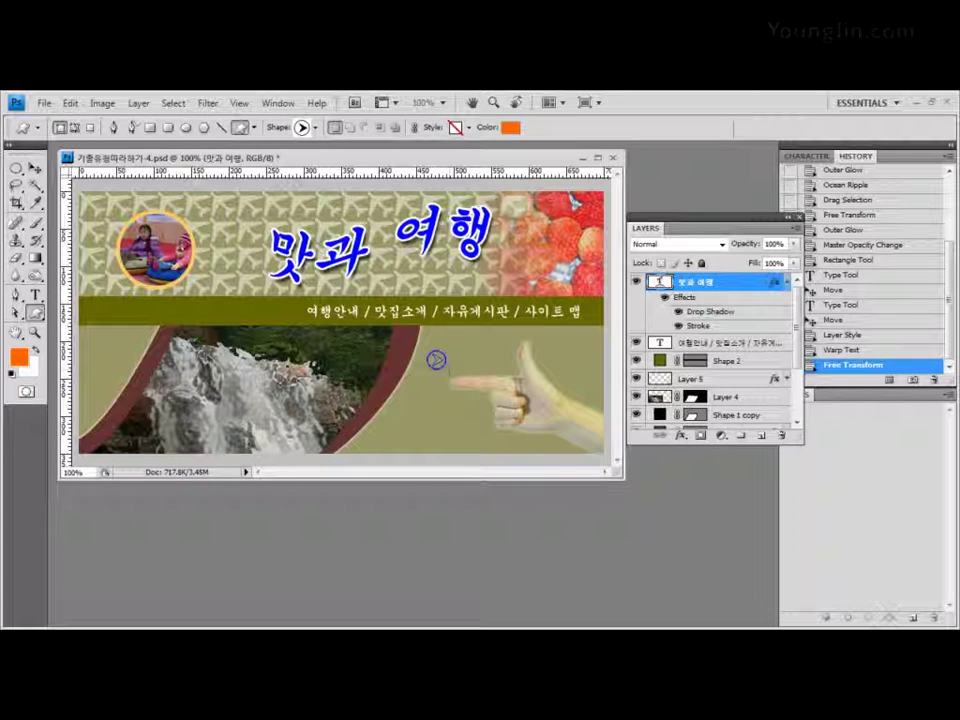
# - Draw a small Forward arrow shape between the waterfall frame and the pointing finger, and place two copies diagonally below it along the frame
pyautogui.moveTo(436, 360); pyautogui.dragTo(439, 363)
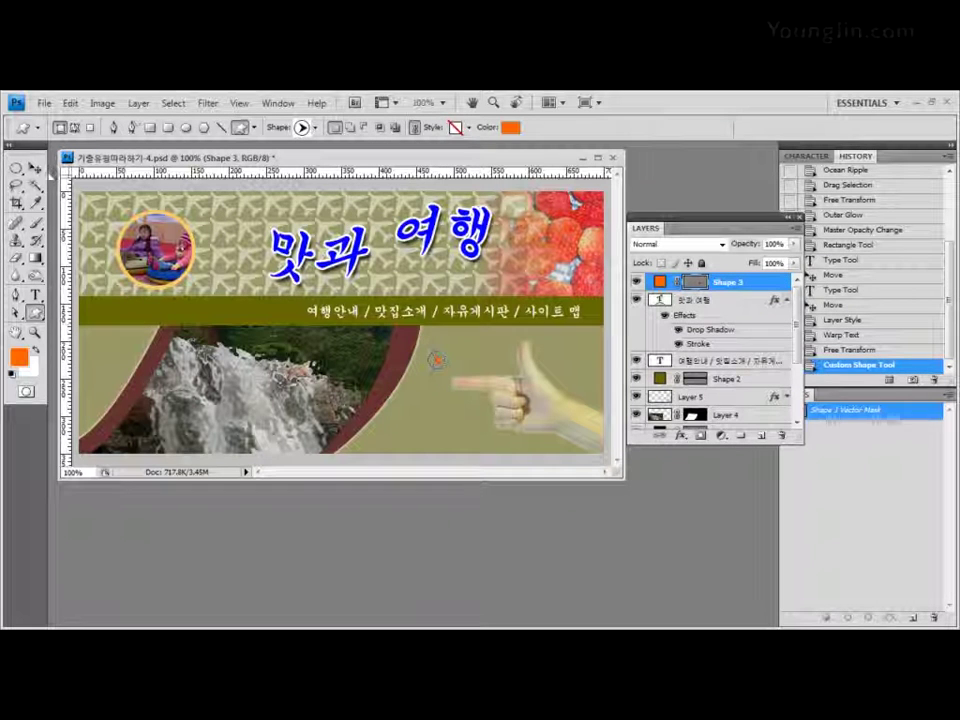
pyautogui.click(36, 168)
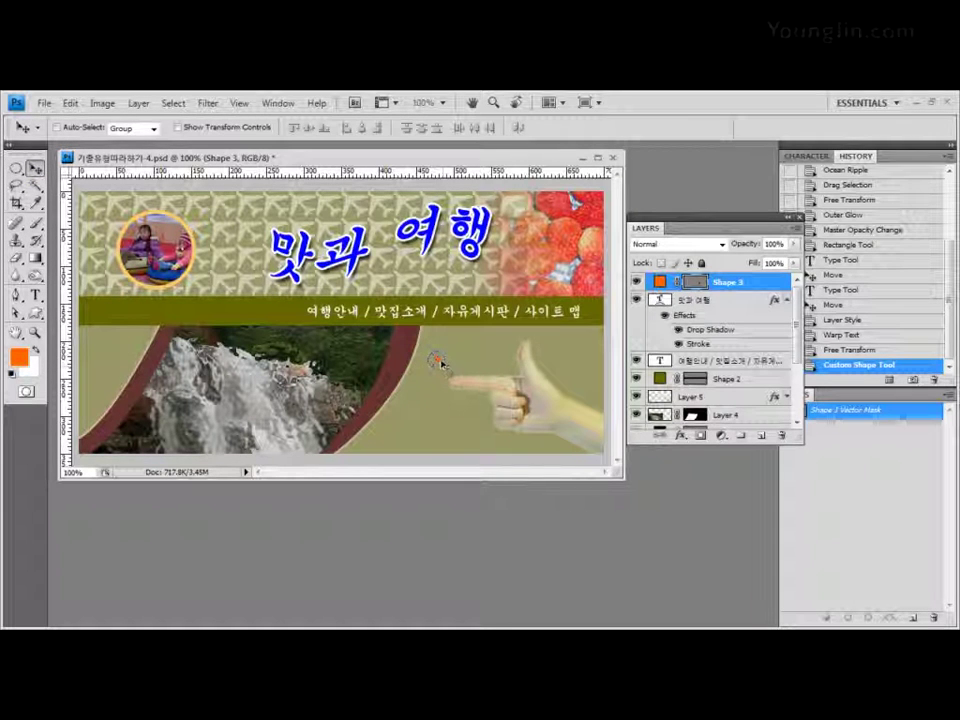
pyautogui.moveTo(437, 360); pyautogui.dragTo(419, 418)
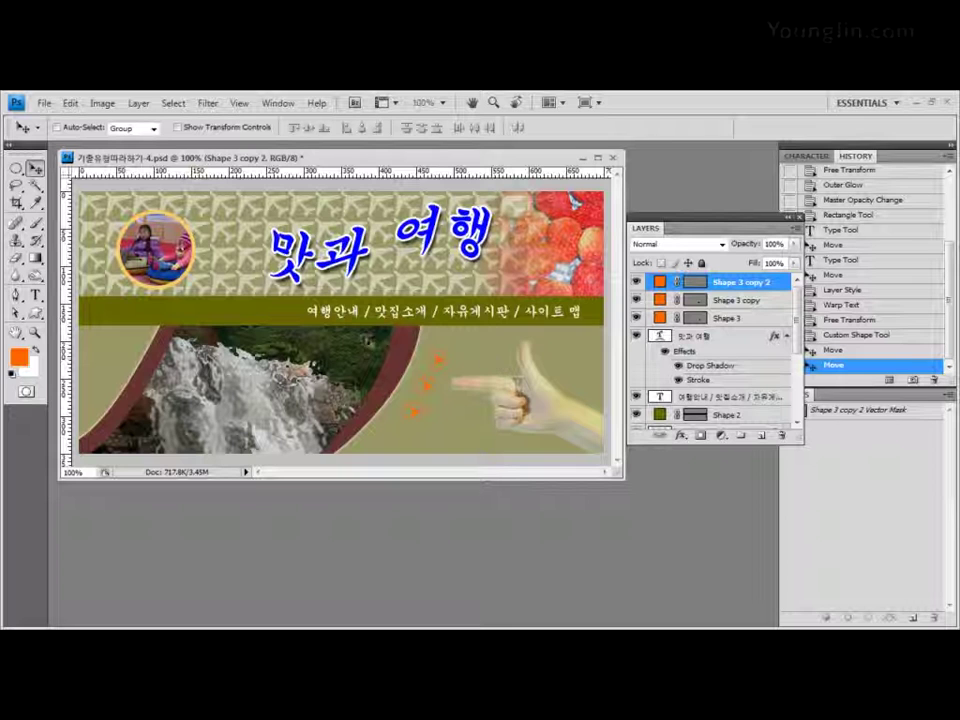
# - Start a horizontal text line just beside the first orange arrow and set its font to 굴림 at 18 pt
pyautogui.click(35, 296)
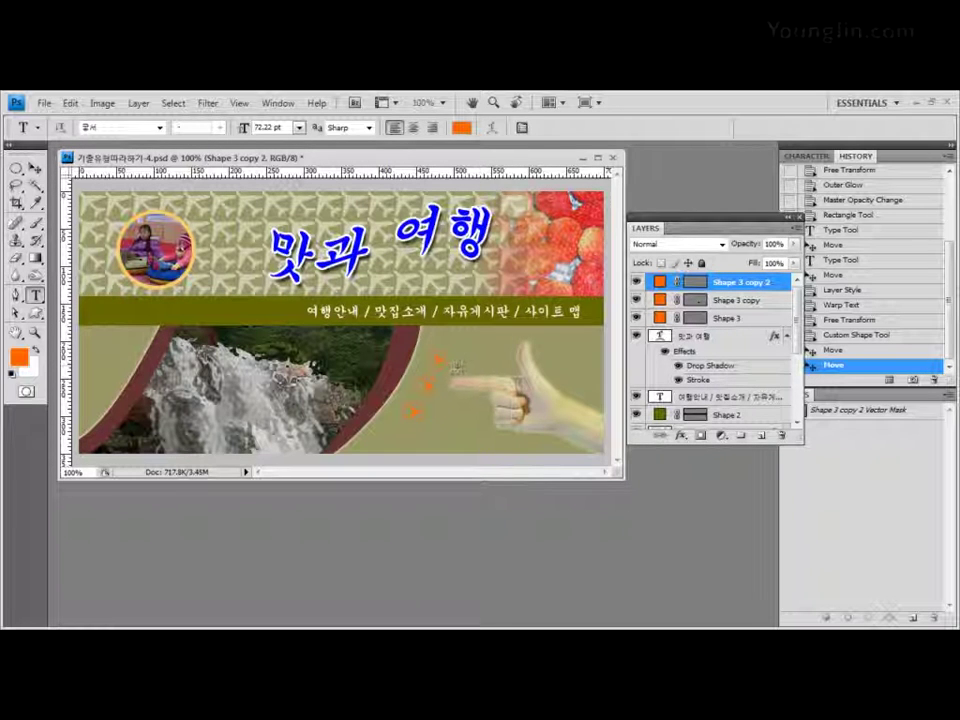
pyautogui.click(485, 370)
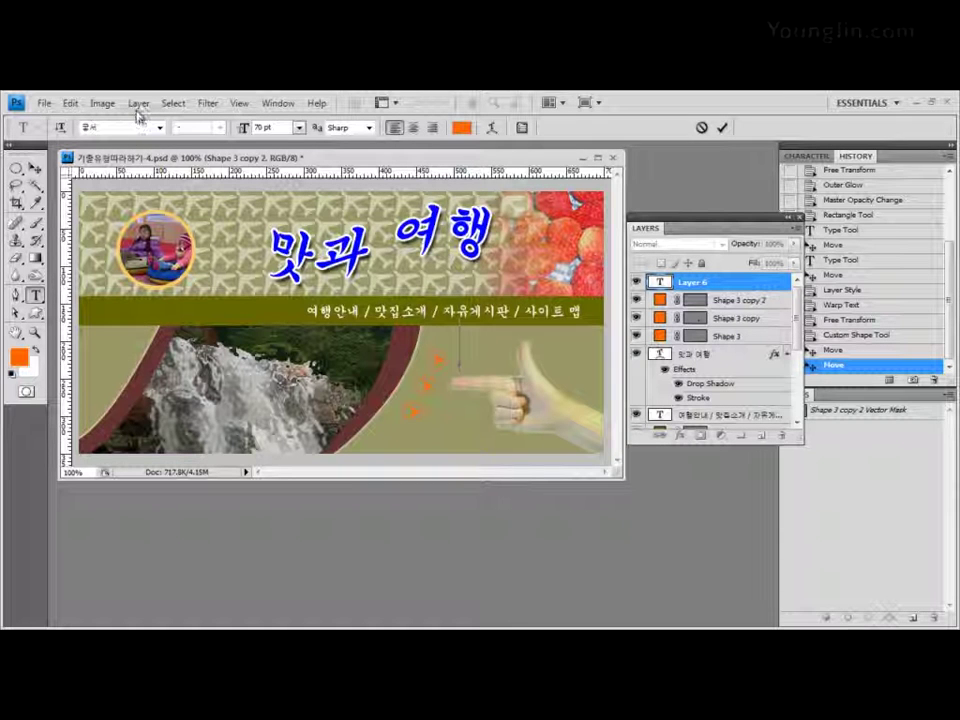
pyautogui.click(159, 127)
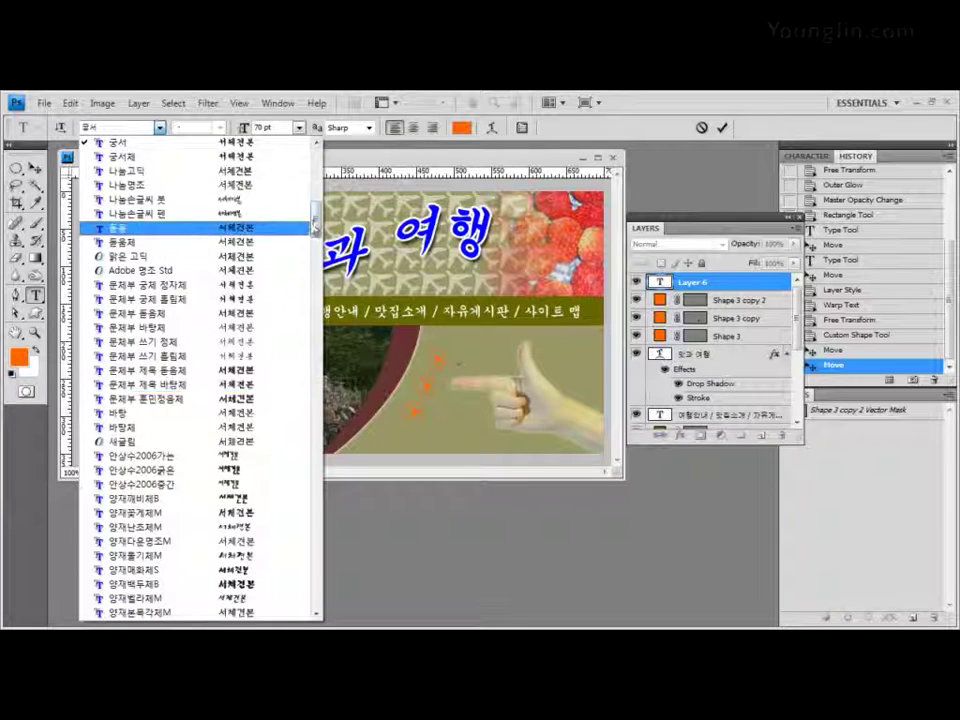
pyautogui.moveTo(316, 223); pyautogui.dragTo(316, 199)
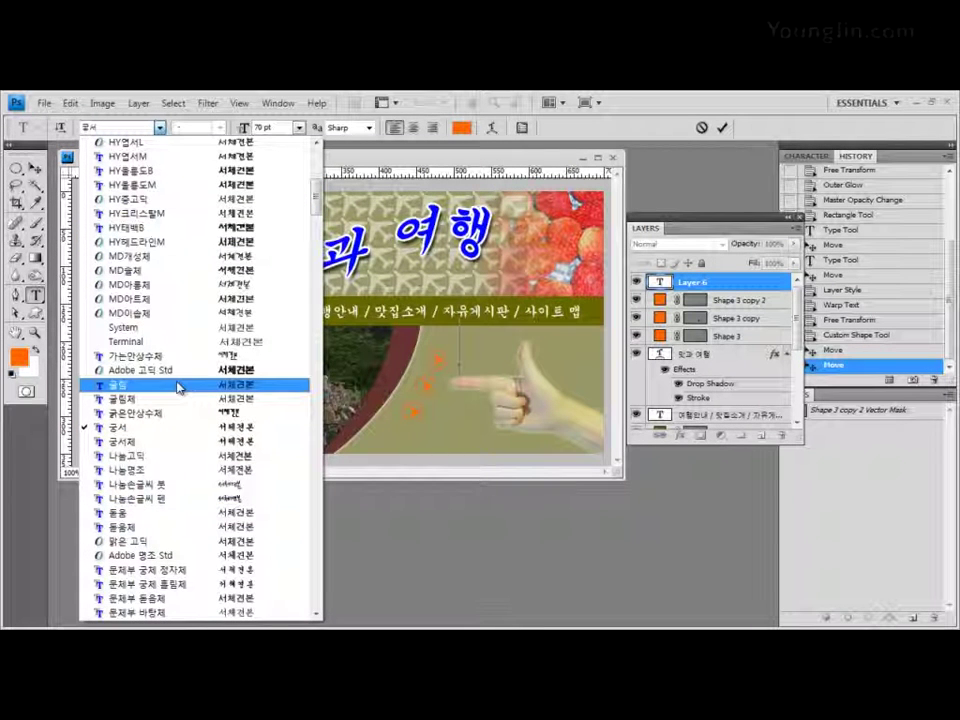
pyautogui.click(178, 388)
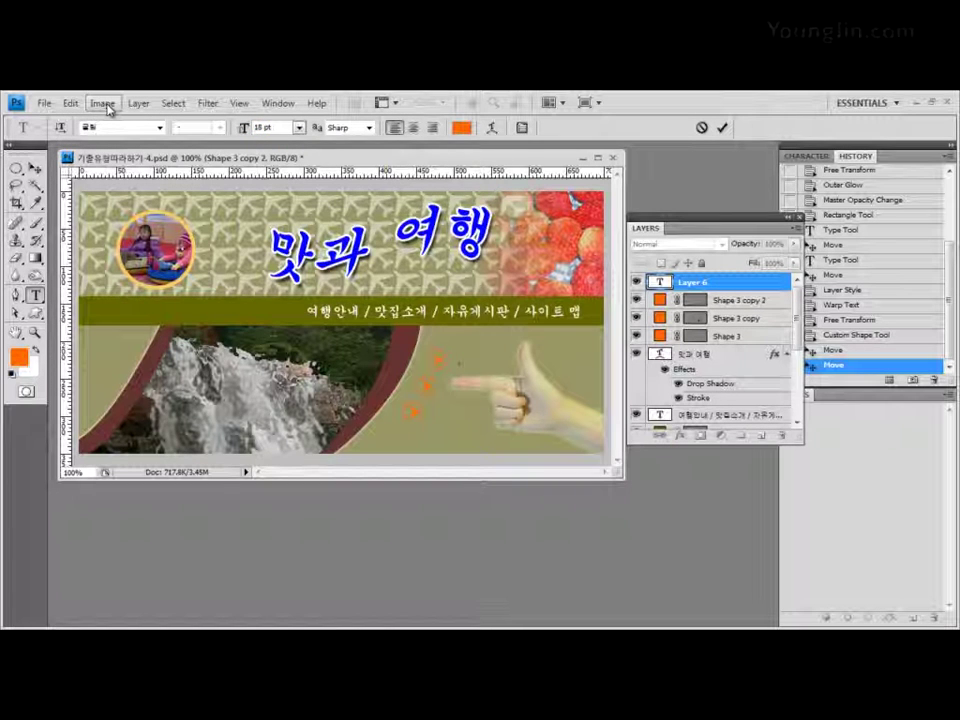
# - Set the text colour to black 000000
pyautogui.click(461, 127)
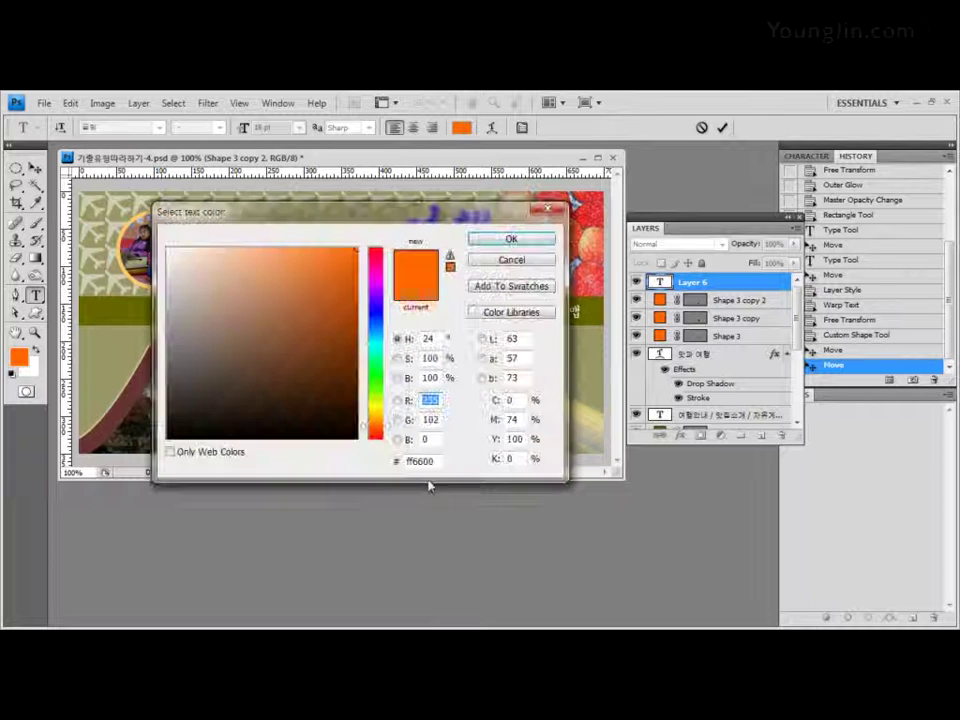
pyautogui.doubleClick(418, 461)
pyautogui.write('00')
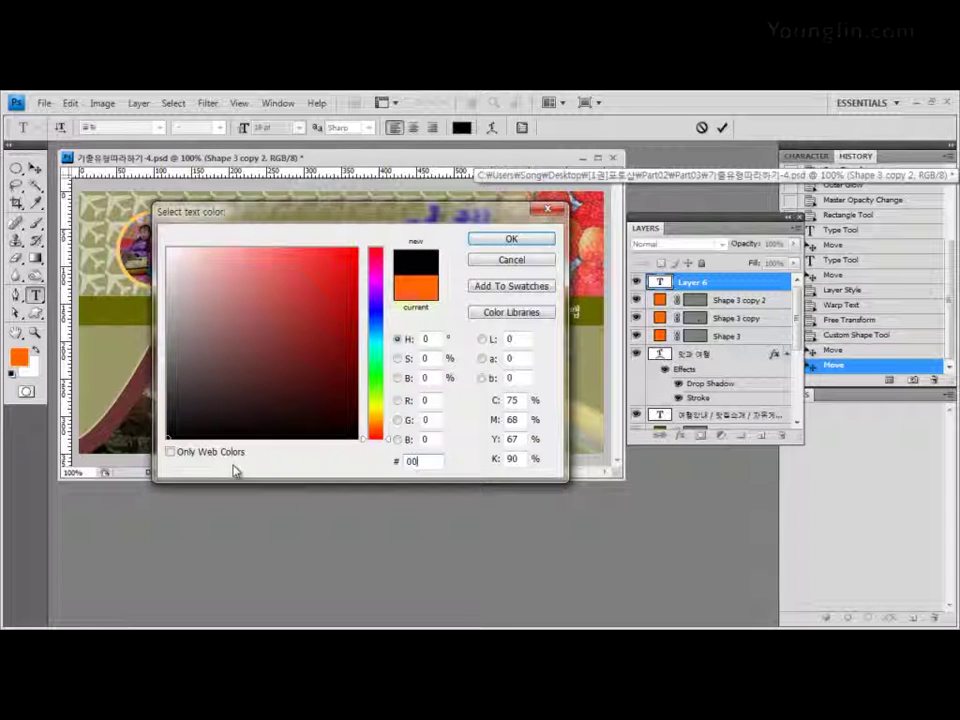
pyautogui.write('0000')
pyautogui.click(530, 239)
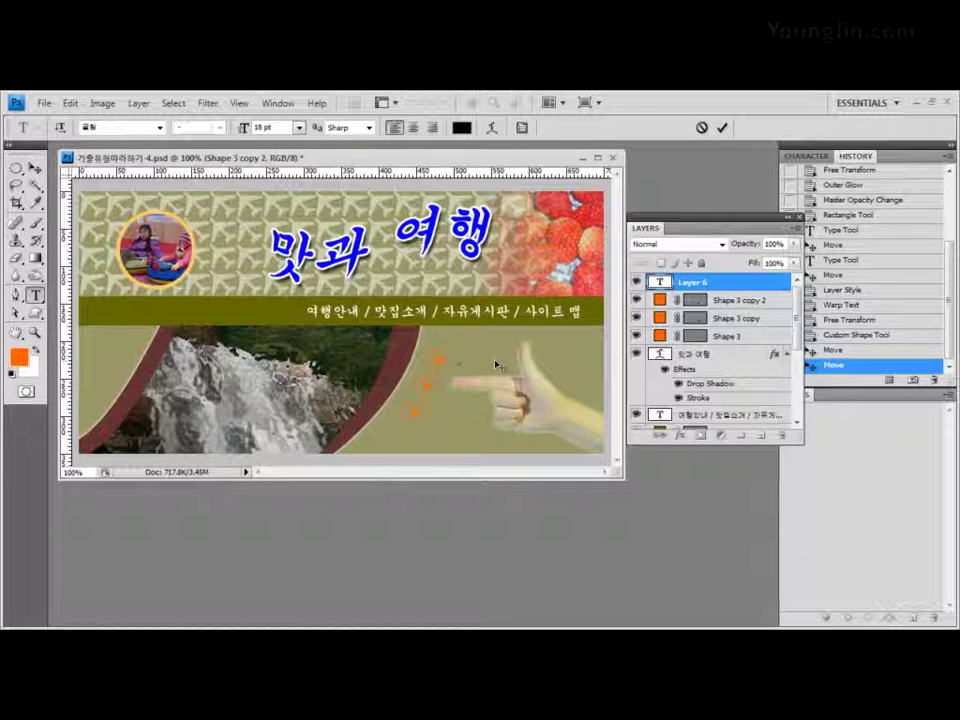
# - Write three text lines beside the arrows: "전국 유명 여행지 안내", "소문난 한국전통 맛집" and "한국의 대표 음식점"
pyautogui.write('W')
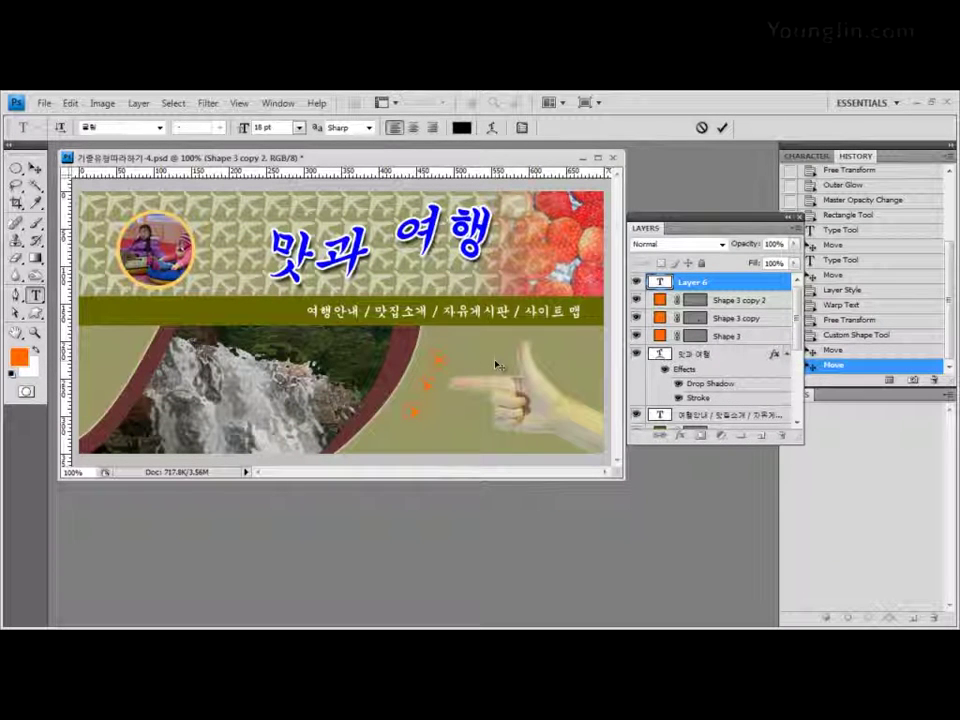
pyautogui.write('전국 유명 여행지 안내')
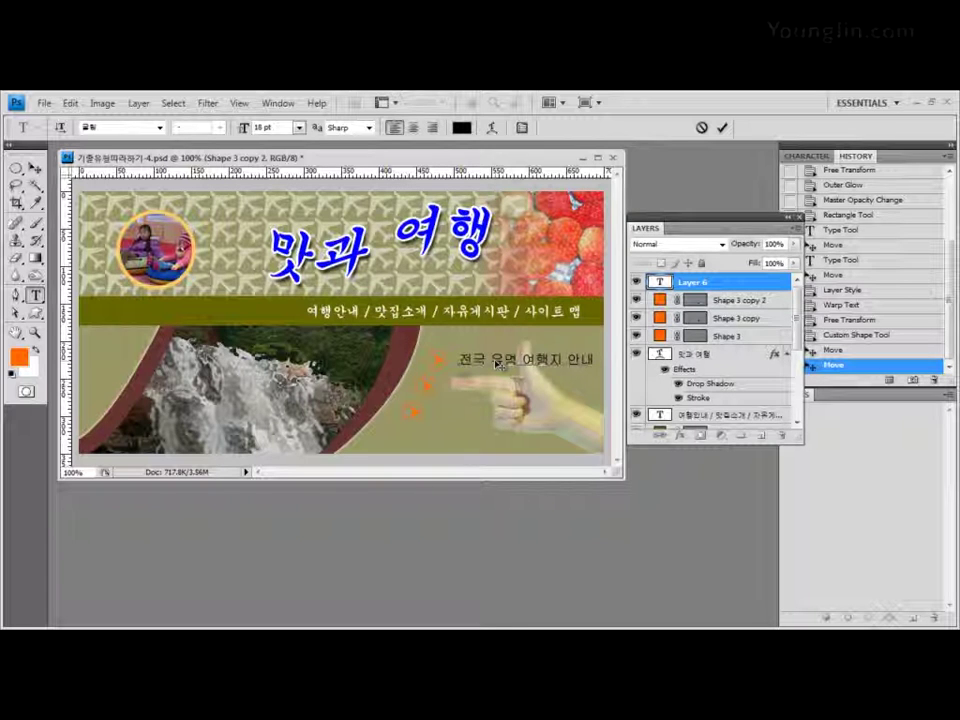
pyautogui.write('소무니')
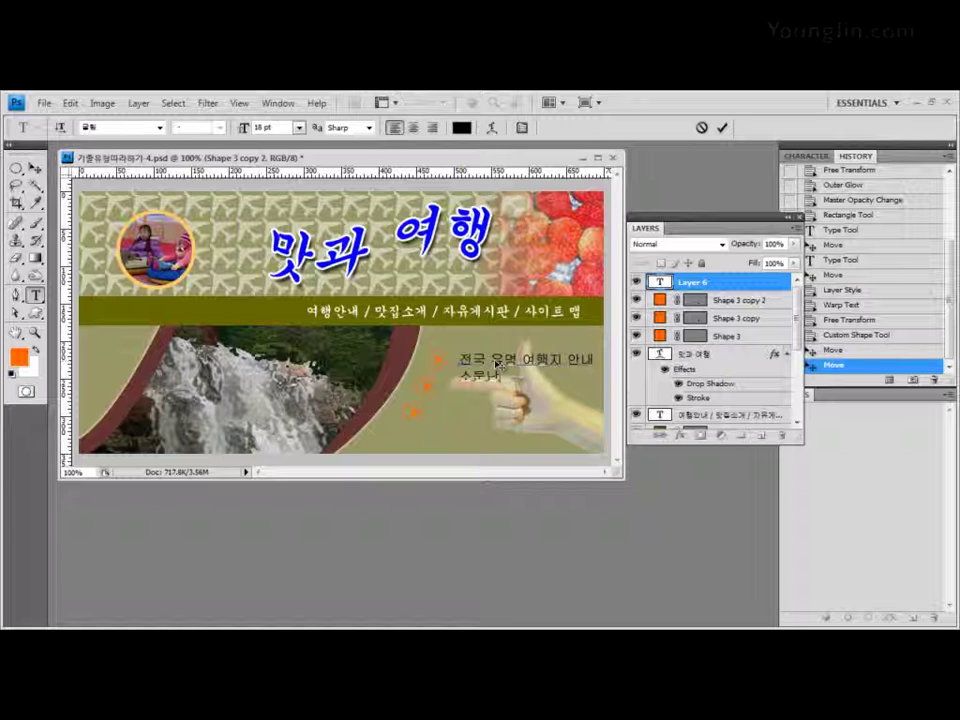
pyautogui.write(' 한국저')
pyautogui.write('통')
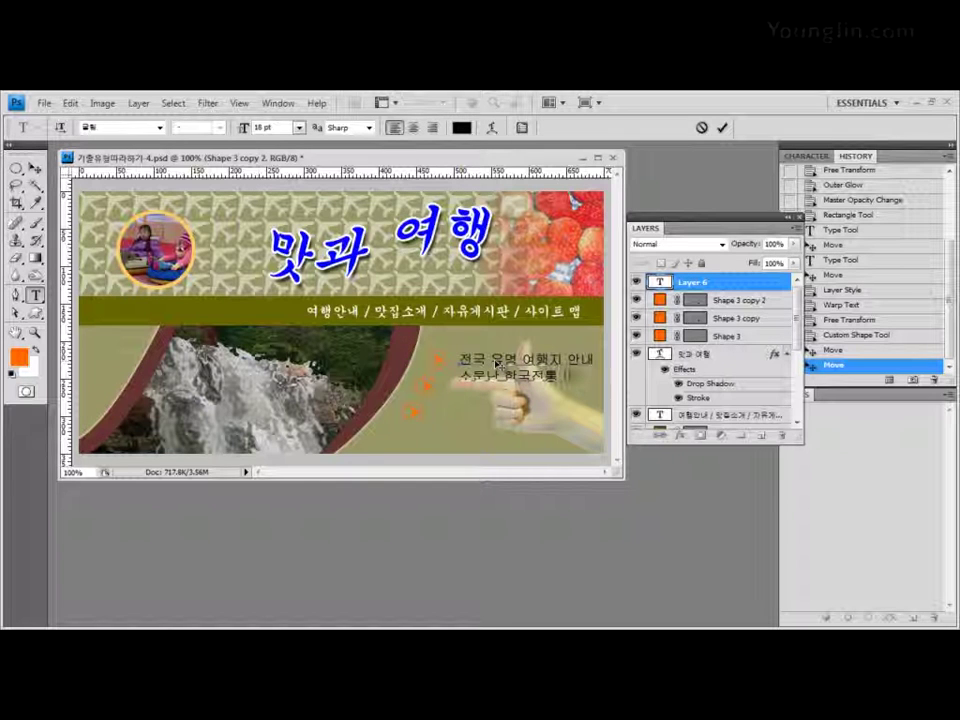
pyautogui.write(' 맛')
pyautogui.write('국의')
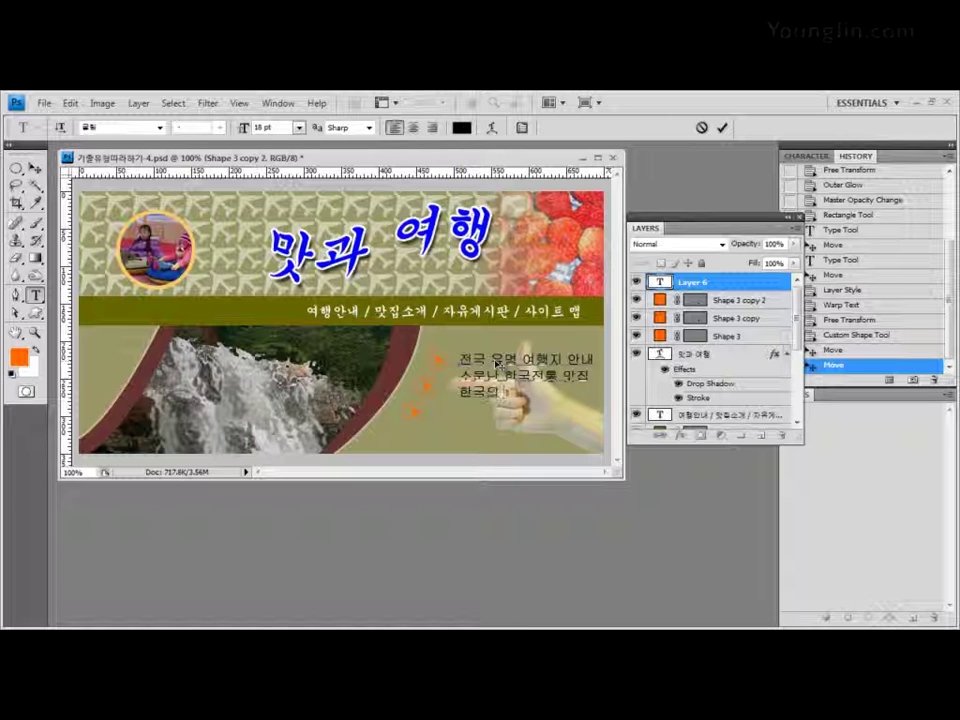
pyautogui.write(' 대표 음식점')
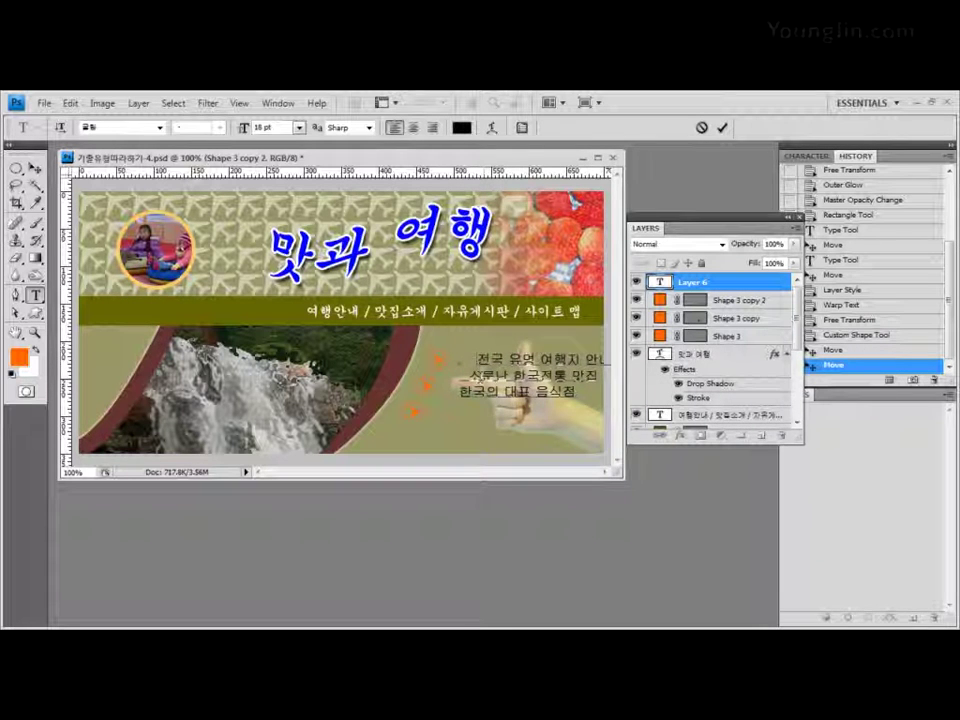
# - Insert an empty line after the first and the second text line to spread them apart
pyautogui.press('Return')
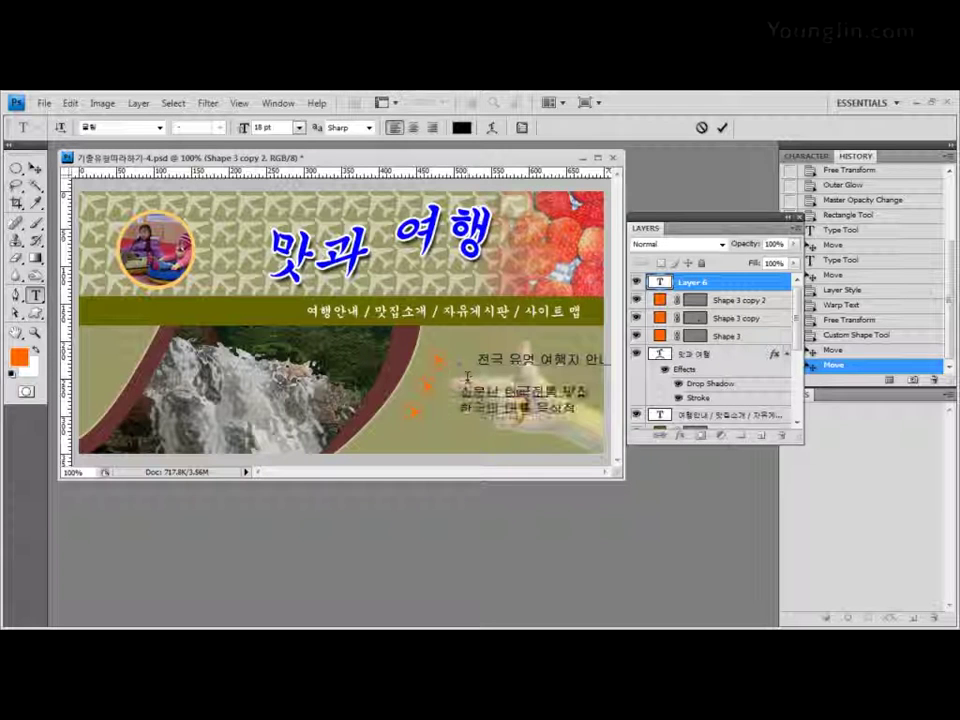
pyautogui.press('Down')
pyautogui.press('Return')
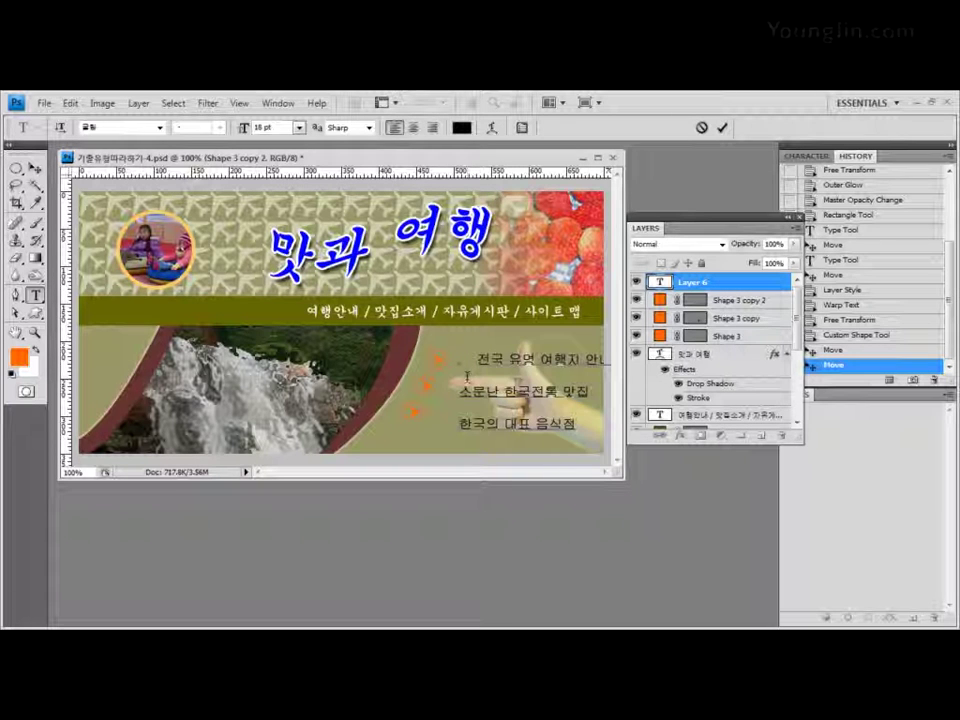
# - Select the whole text block, try leadings of 24 pt and 12 pt, and set the leading to 18 pt
pyautogui.hotkey('ctrl', 'a')
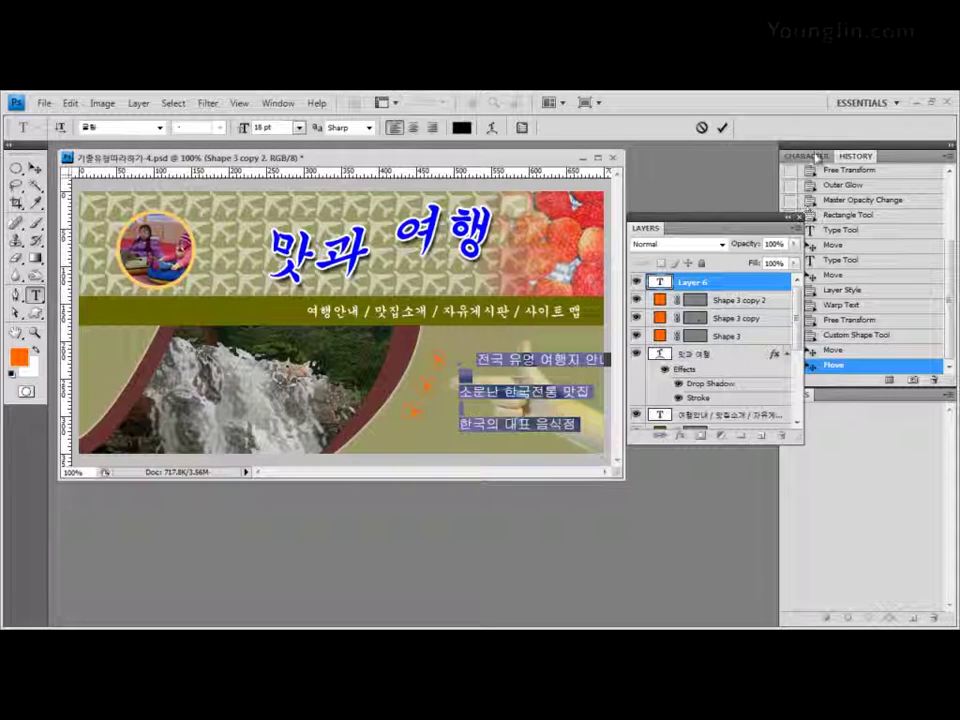
pyautogui.click(522, 127)
pyautogui.moveTo(756, 232); pyautogui.dragTo(634, 168)
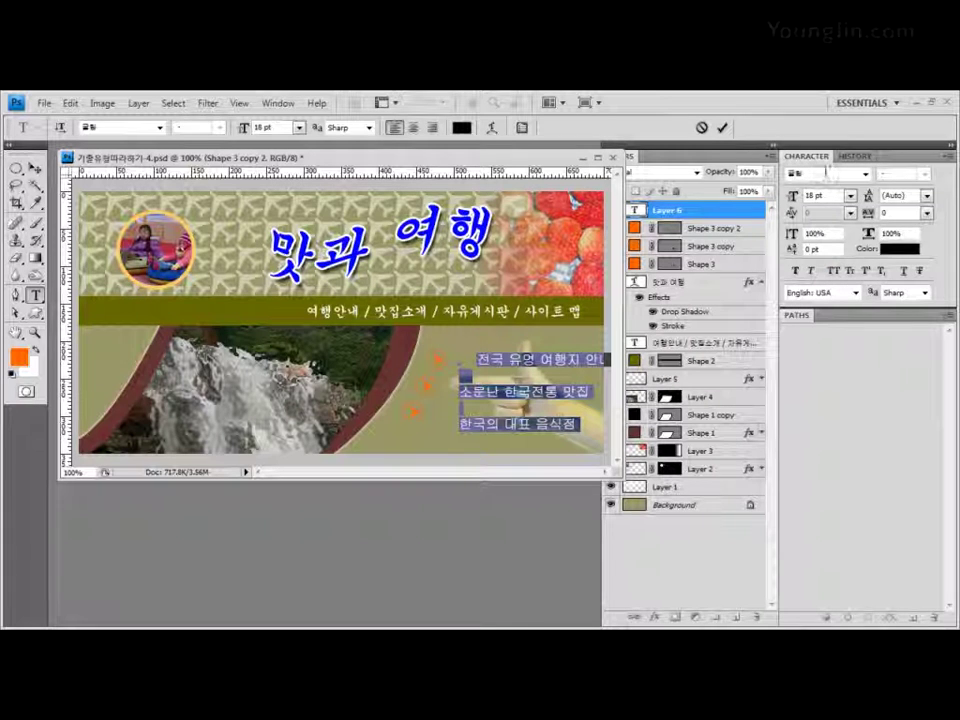
pyautogui.click(927, 195)
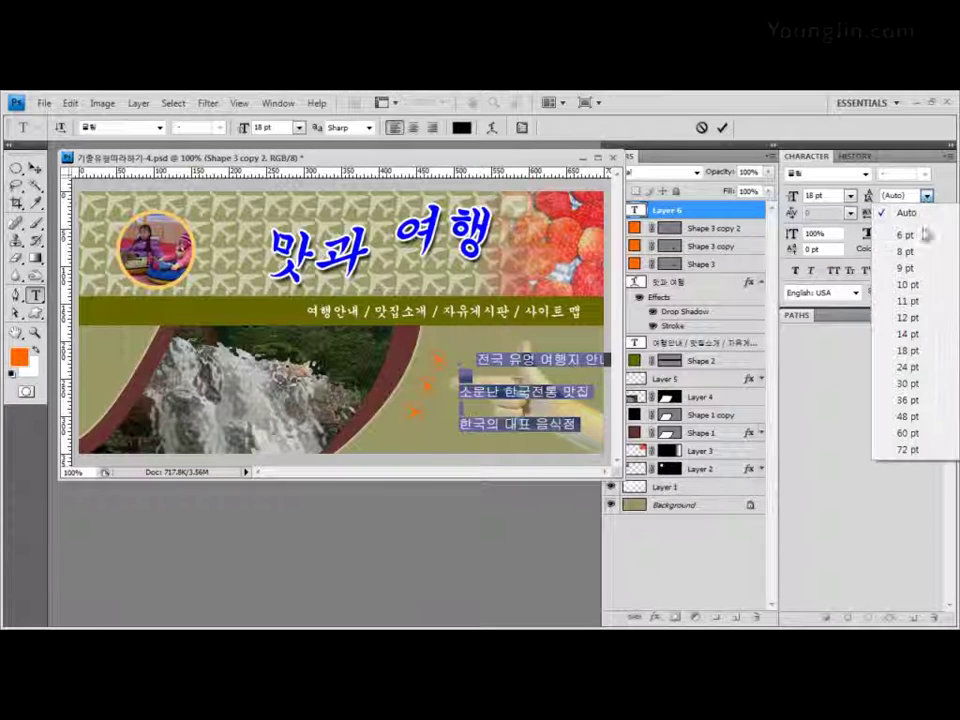
pyautogui.click(922, 370)
pyautogui.click(926, 195)
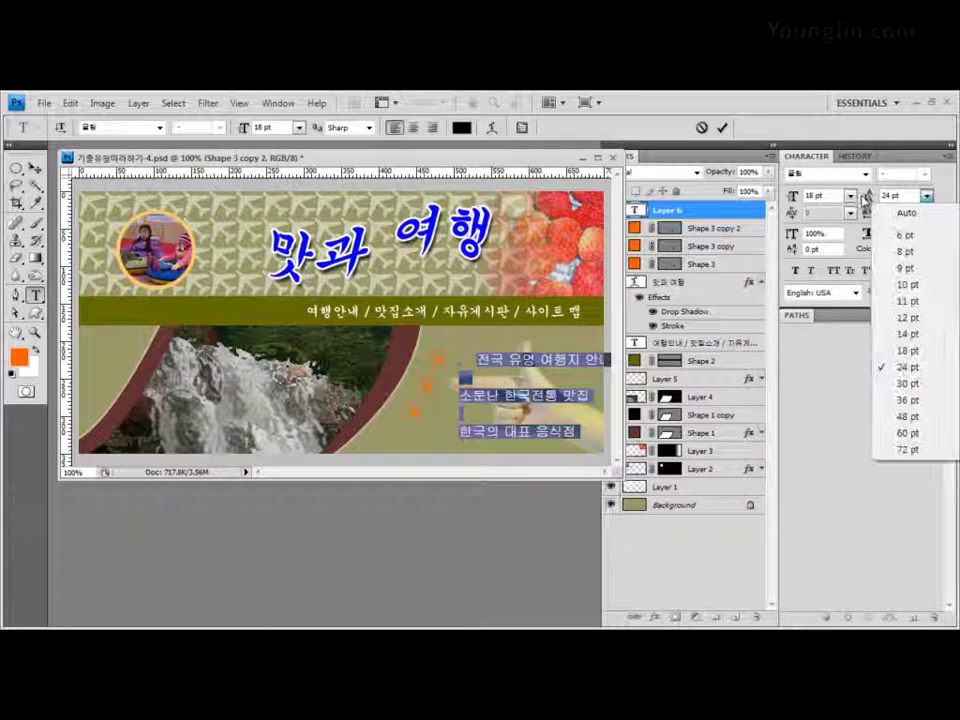
pyautogui.click(906, 317)
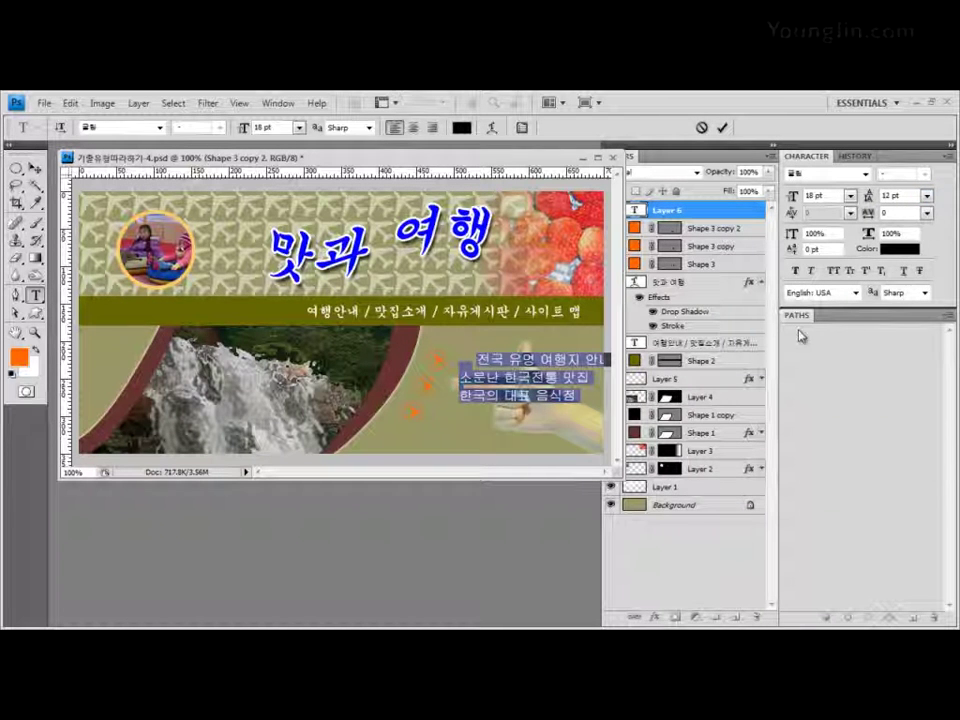
pyautogui.click(926, 212)
pyautogui.click(908, 347)
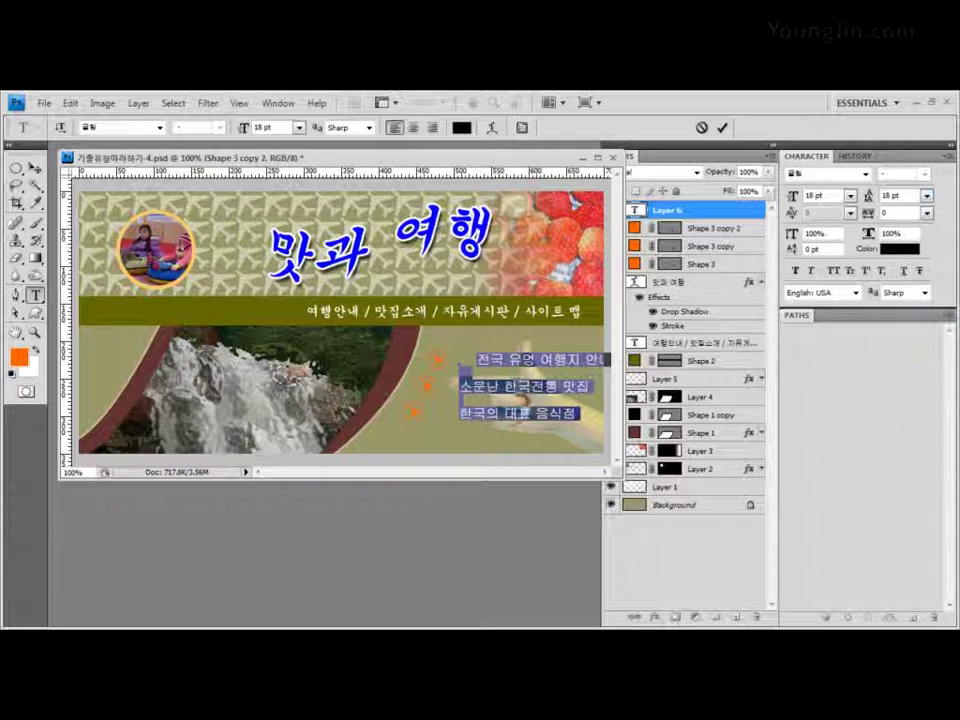
pyautogui.click(927, 196)
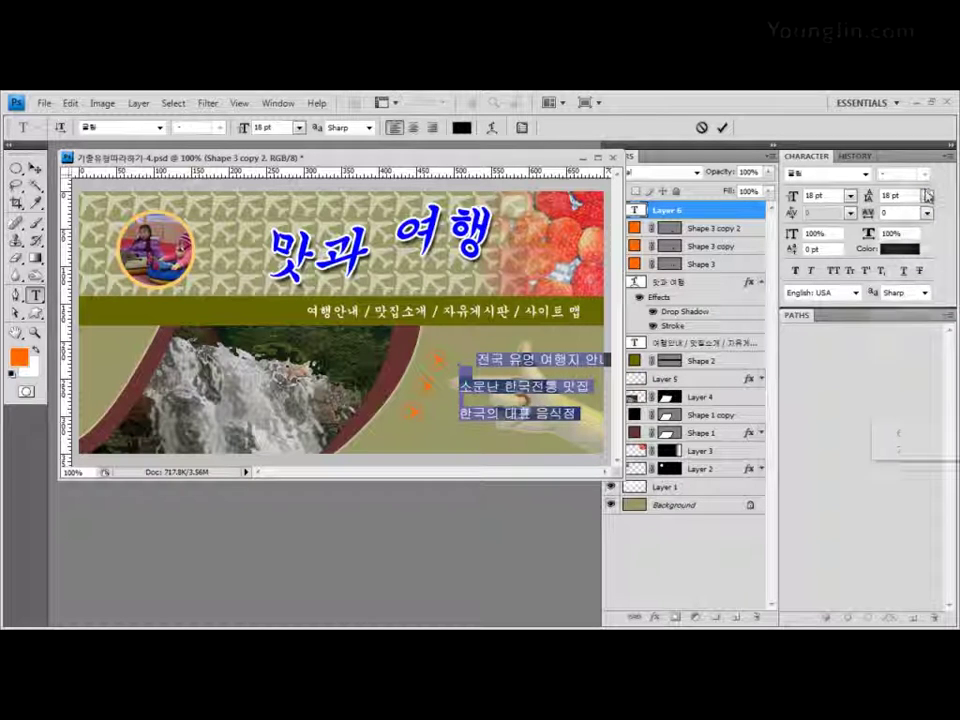
pyautogui.click(908, 341)
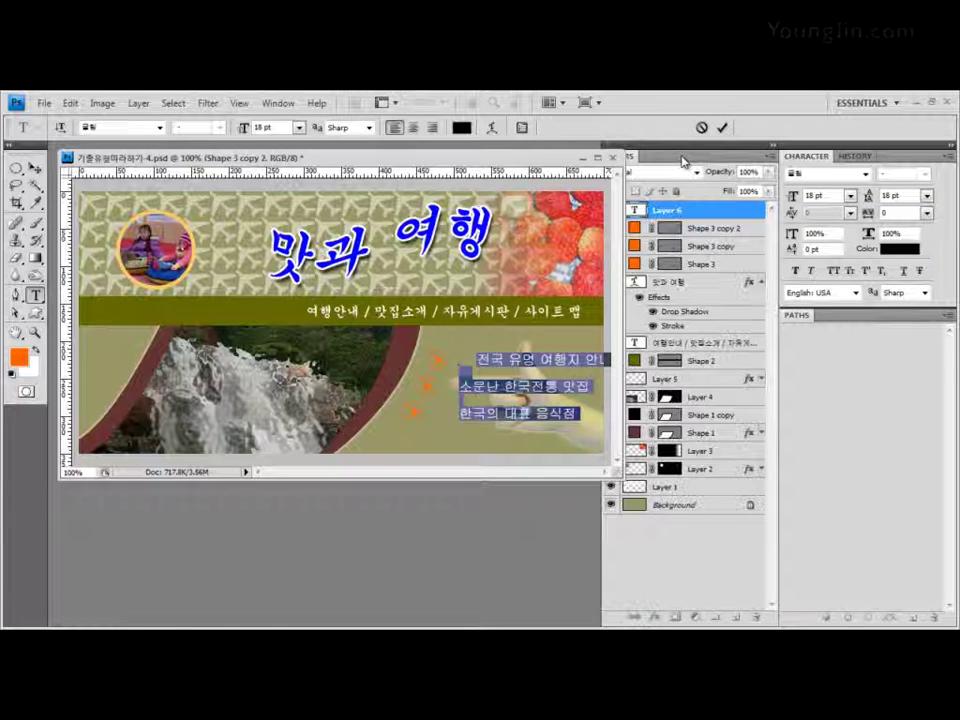
pyautogui.moveTo(660, 160); pyautogui.dragTo(702, 255)
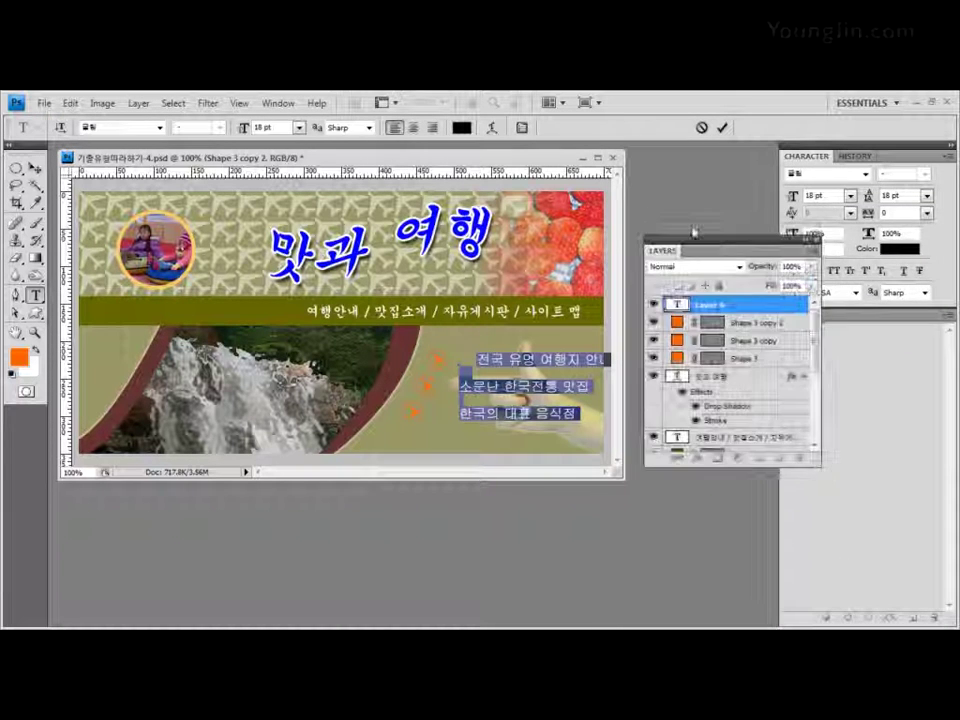
# - Shift the text block slightly towards the arrows and delete everything after "전국 유명 여행지 안내"
pyautogui.hotkey('ctrl', 'h')
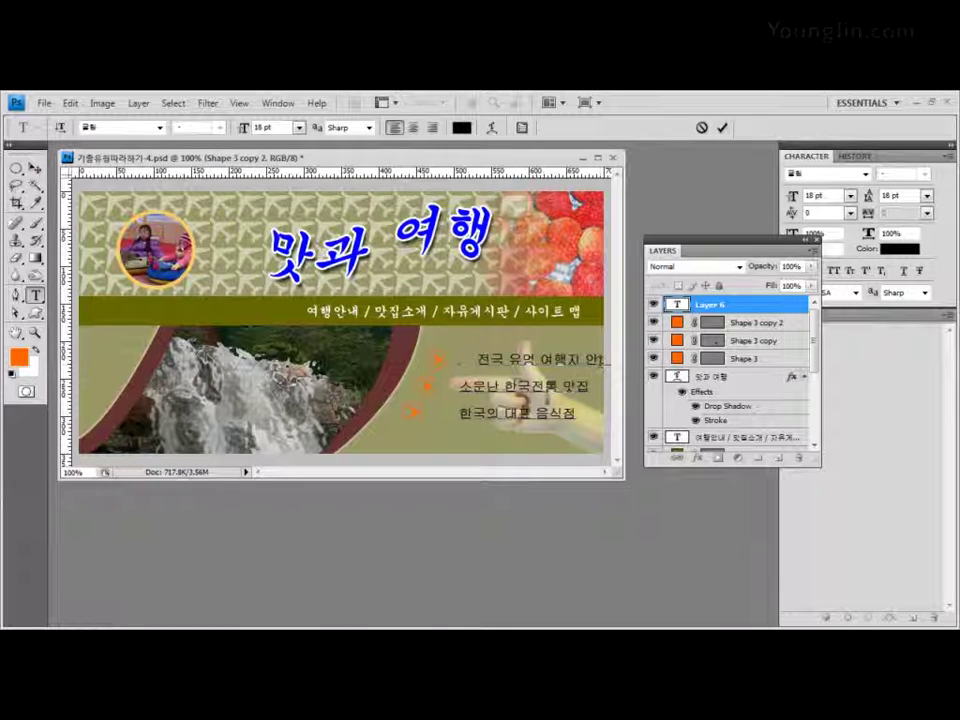
pyautogui.moveTo(603, 358); pyautogui.dragTo(617, 452)
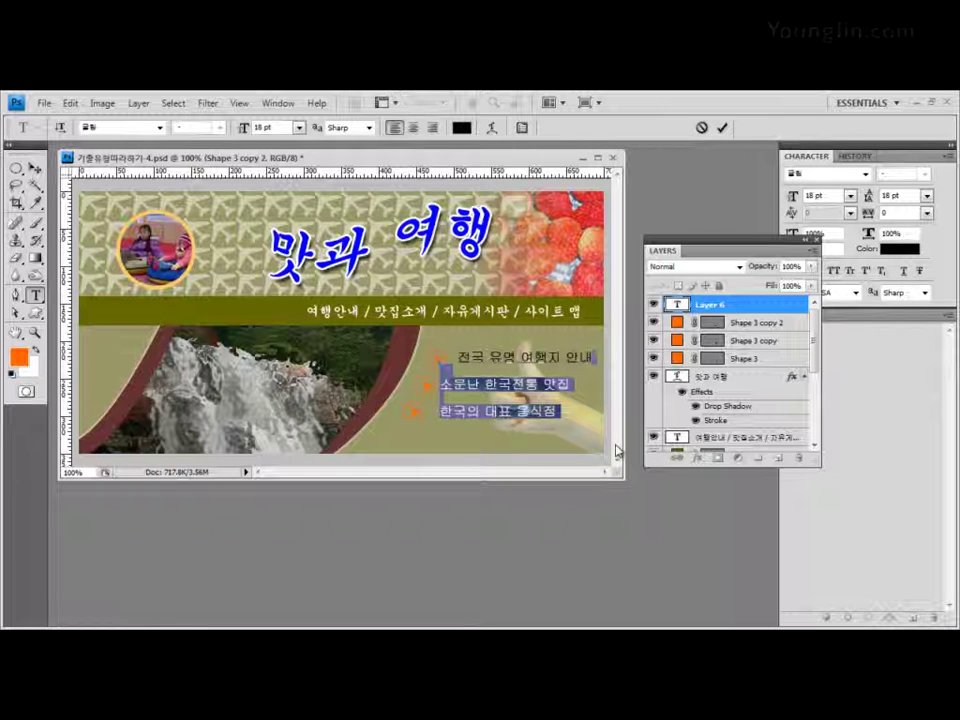
pyautogui.press('BackSpace')
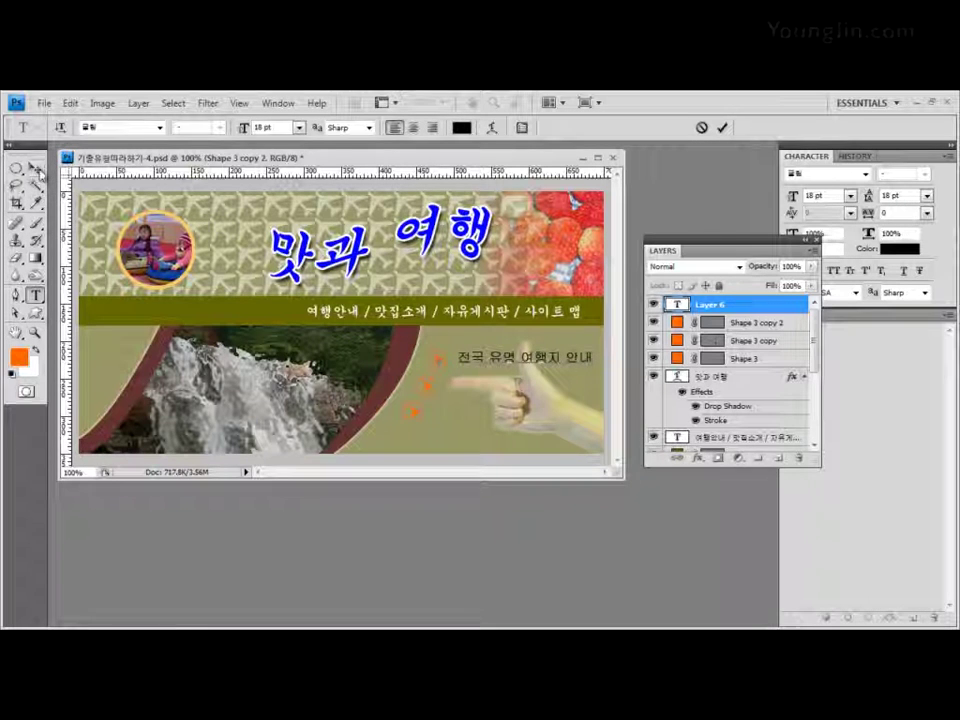
# - Commit the text, move it next to the first arrow, and place one copy beside each of the two lower arrows
pyautogui.click(36, 170)
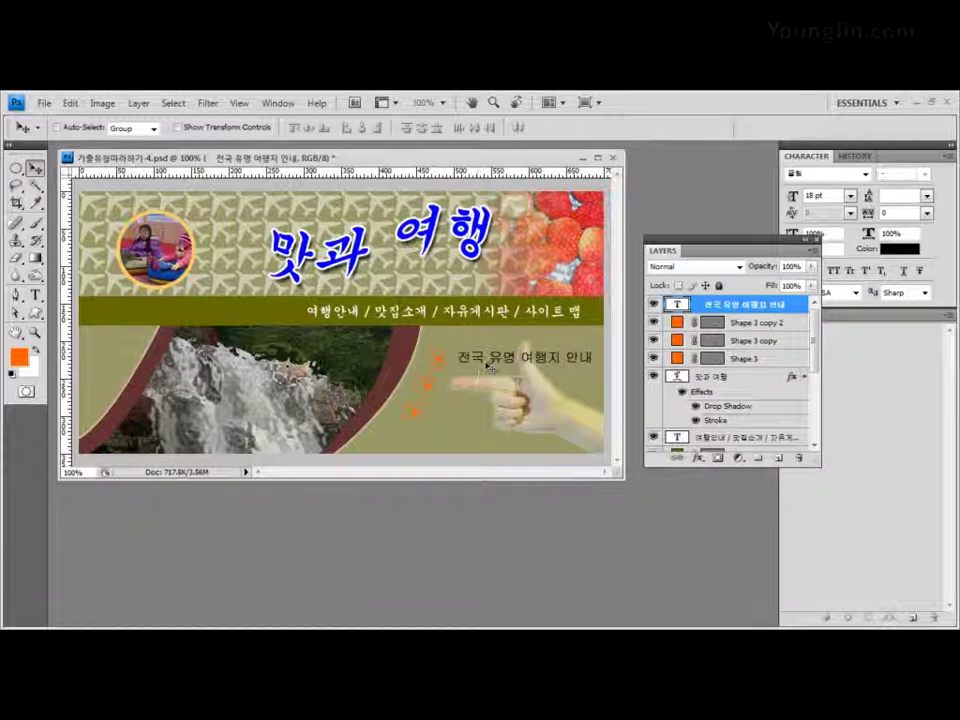
pyautogui.moveTo(489, 367); pyautogui.dragTo(483, 371)
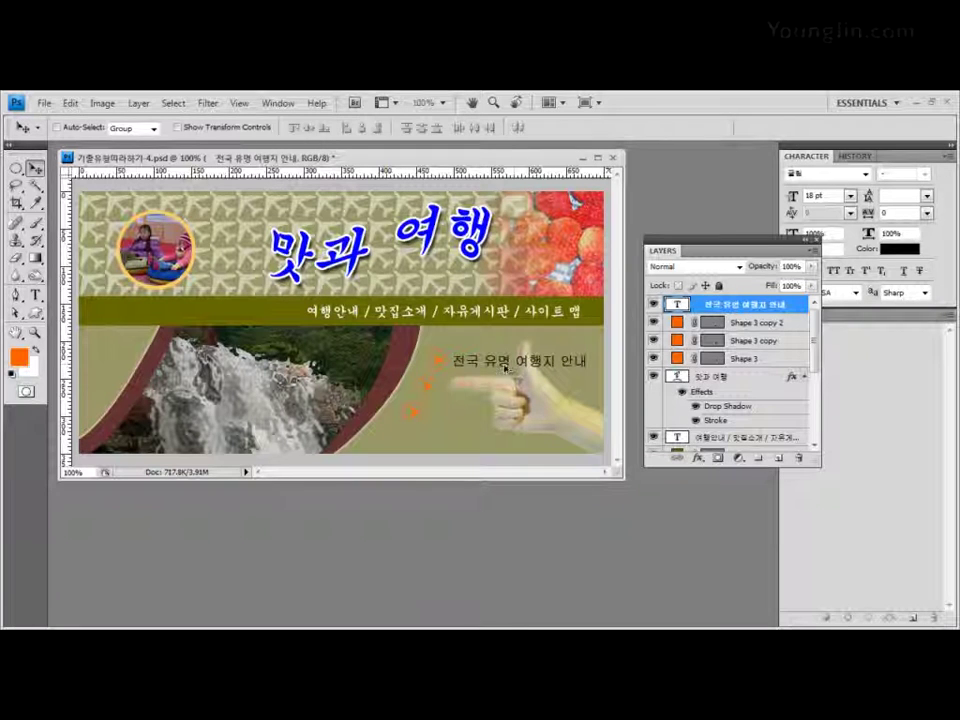
pyautogui.keyDown('alt'); pyautogui.moveTo(505, 368); pyautogui.dragTo(495, 393); pyautogui.keyUp('alt')
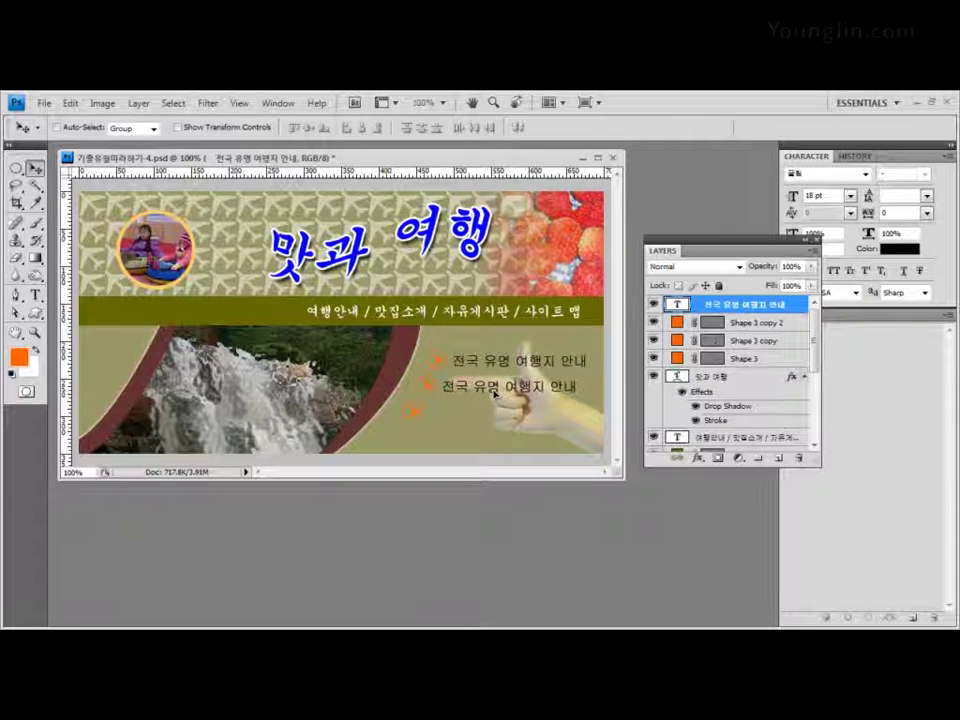
pyautogui.keyDown('alt'); pyautogui.moveTo(493, 392); pyautogui.dragTo(489, 418); pyautogui.keyUp('alt')
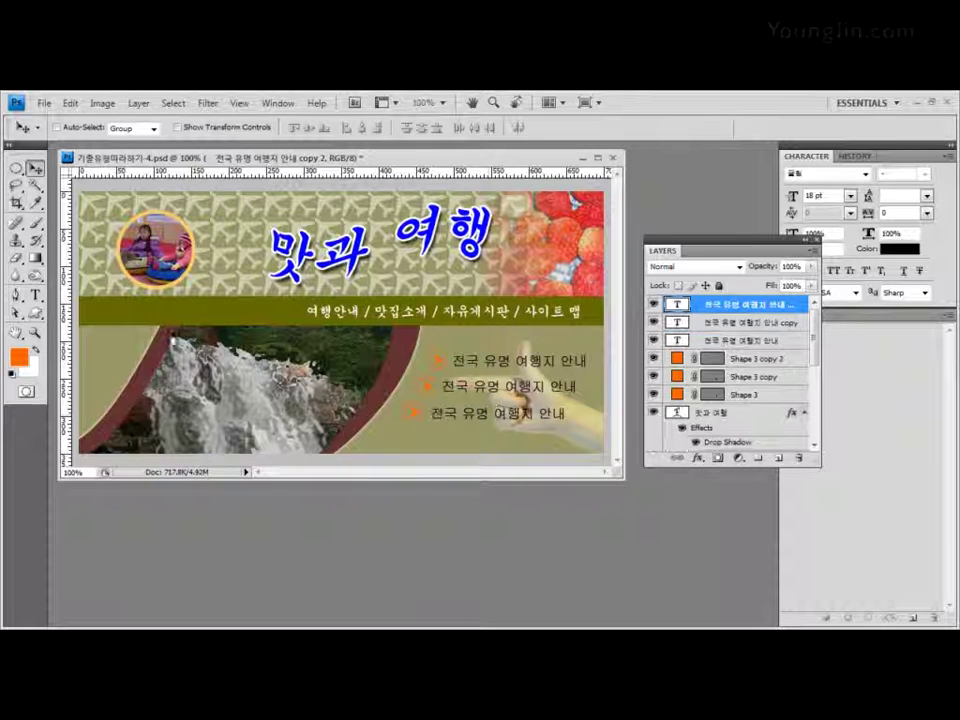
# - Replace the text beside the middle arrow with "소문난 한국전통 맛집" and commit it
pyautogui.moveTo(36, 300); pyautogui.dragTo(85, 287)
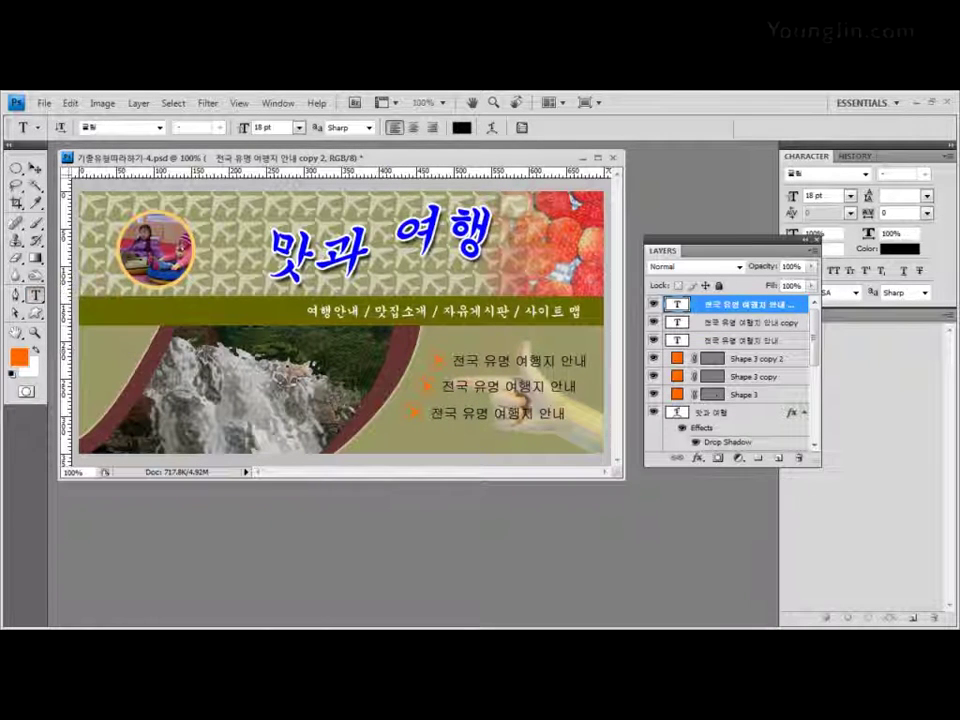
pyautogui.moveTo(440, 386); pyautogui.dragTo(594, 402)
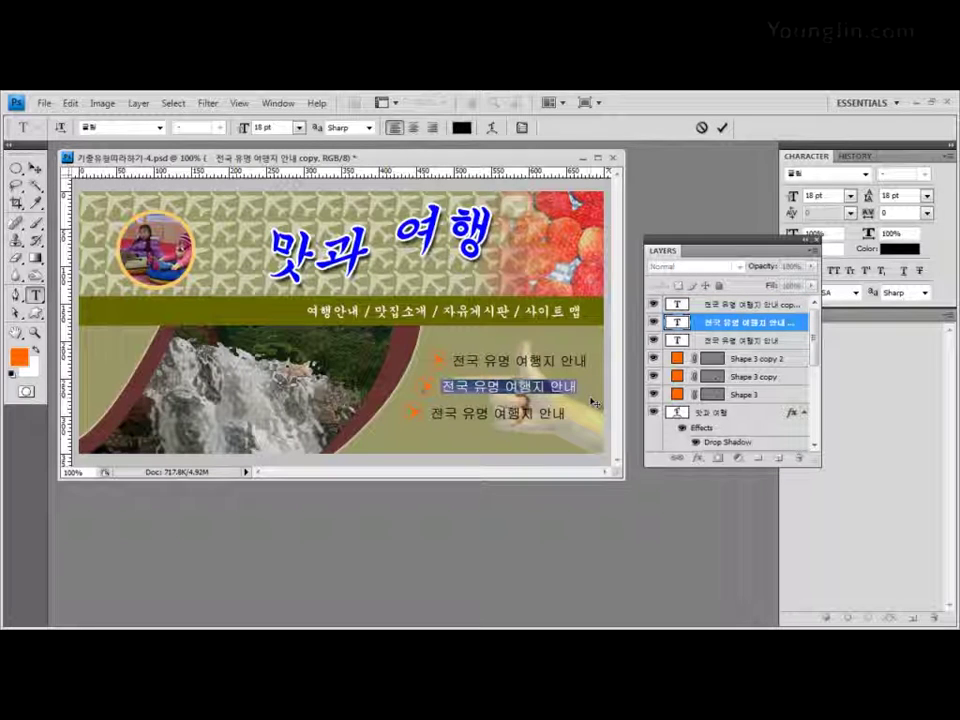
pyautogui.write('소문')
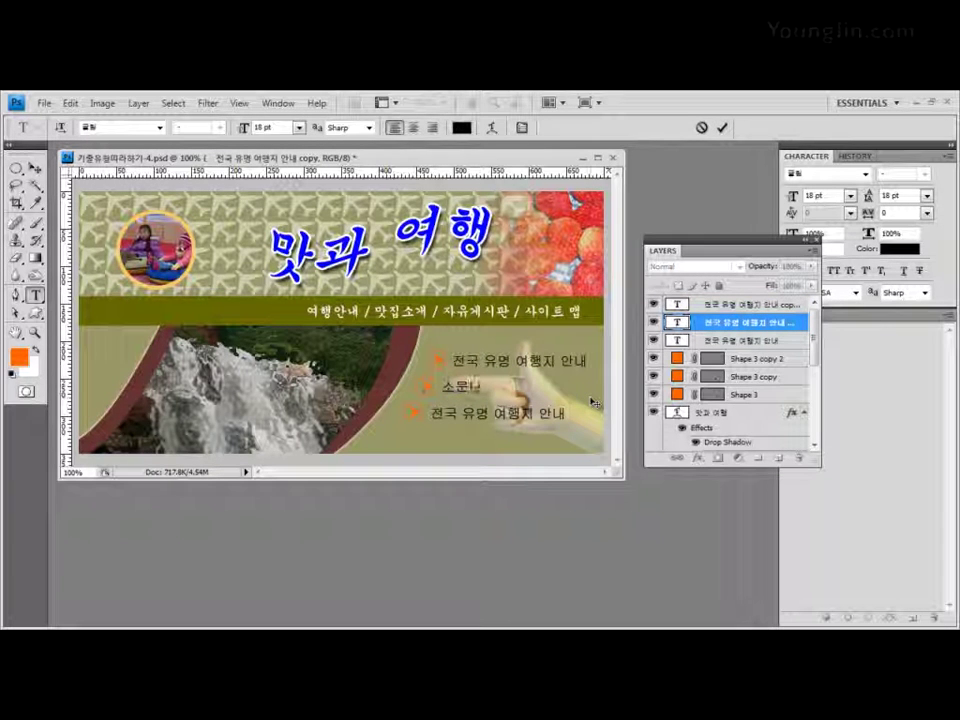
pyautogui.write('난 한국전통 맛')
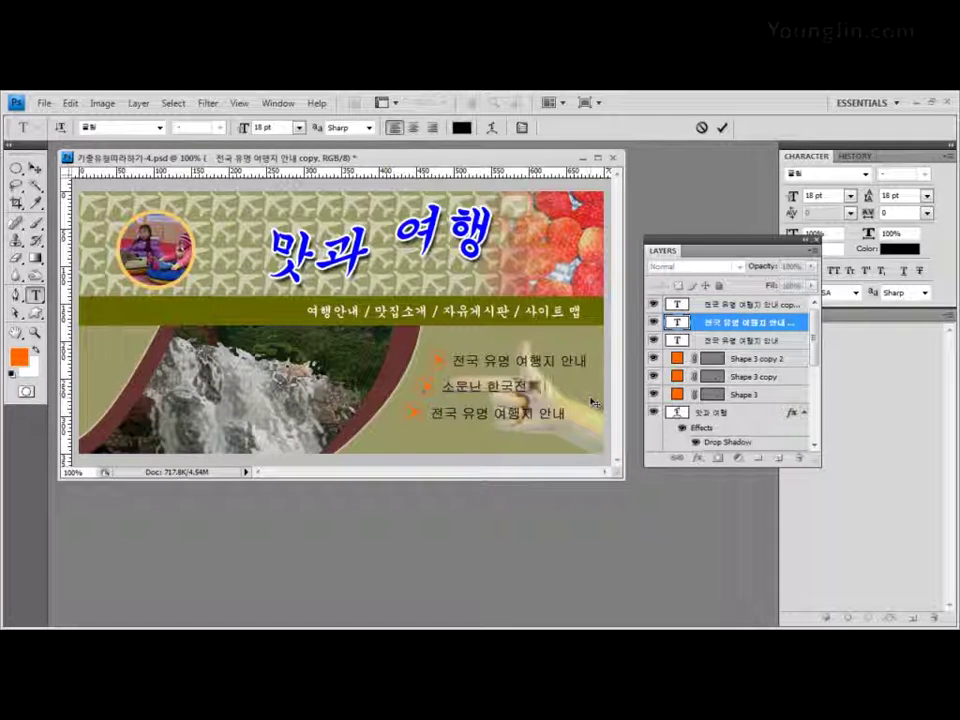
pyautogui.write('집')
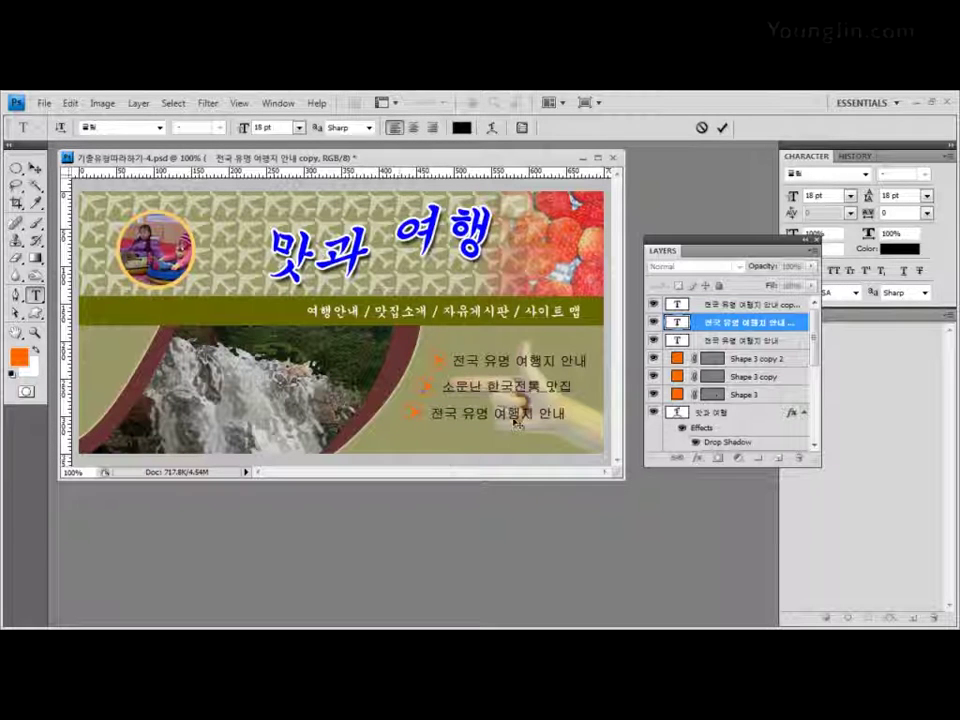
pyautogui.click(35, 168)
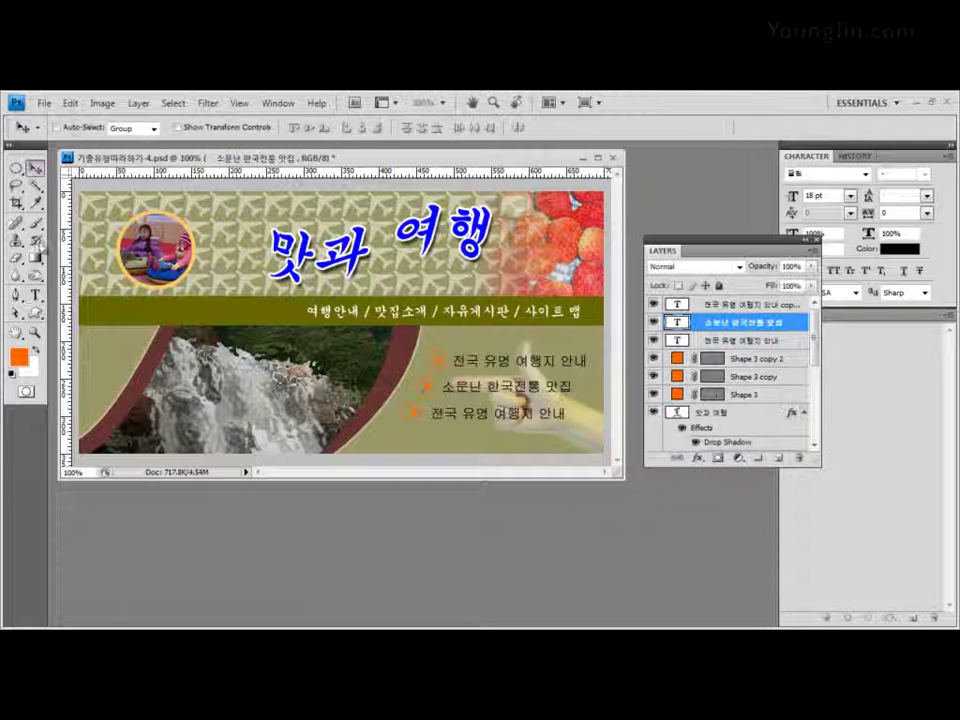
# - Replace the text beside the lowest arrow with "한국의 대표 음식점 안내" and commit it
pyautogui.press('t')
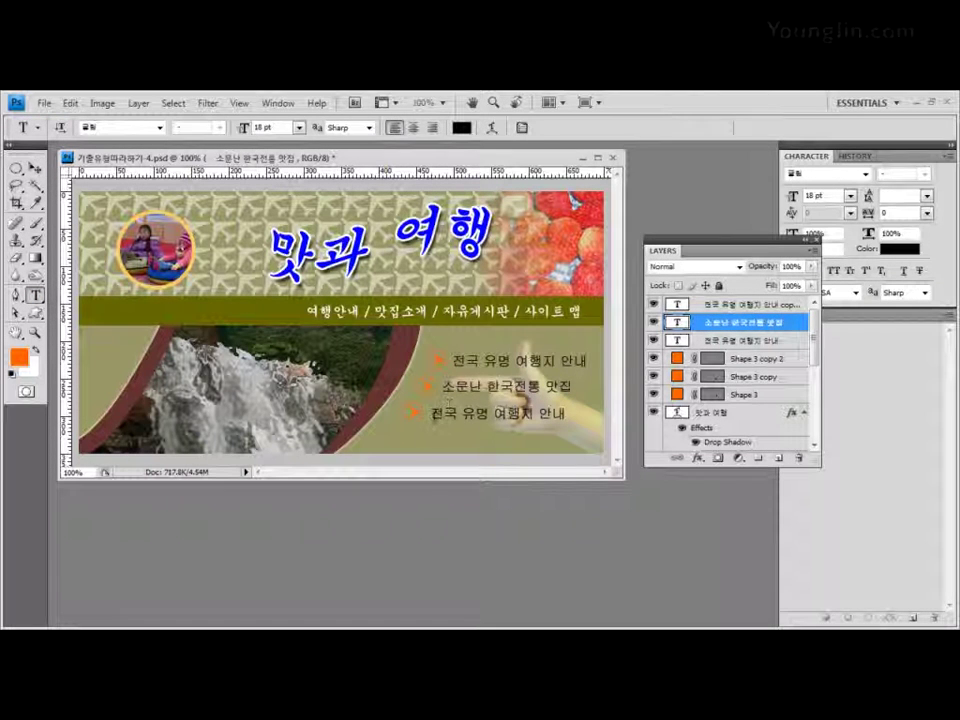
pyautogui.moveTo(430, 413); pyautogui.dragTo(571, 413)
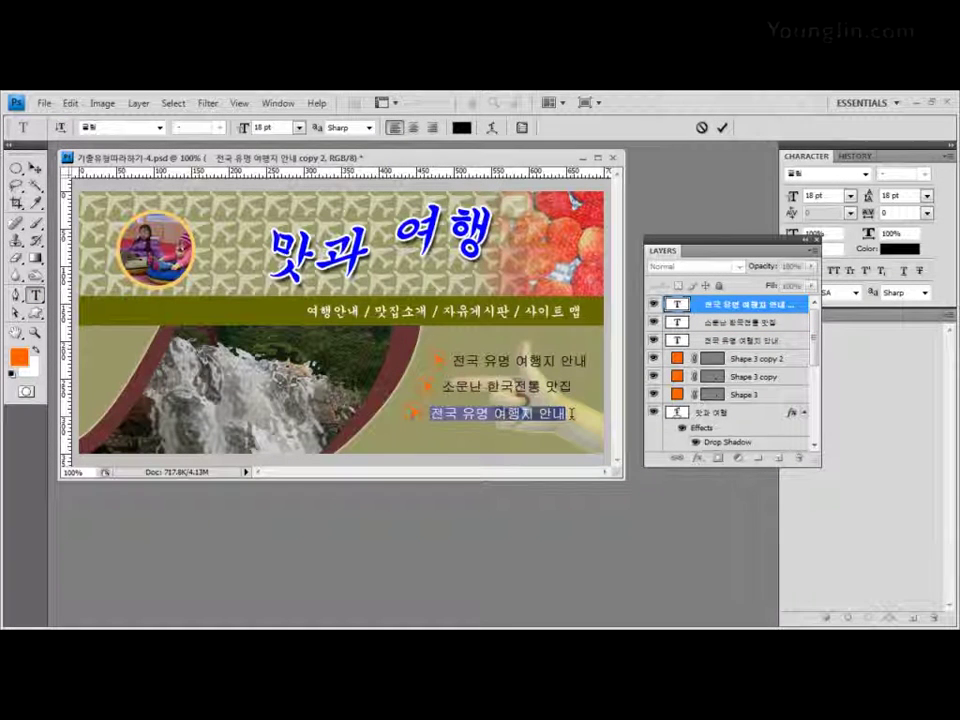
pyautogui.write('한국의 대표 음')
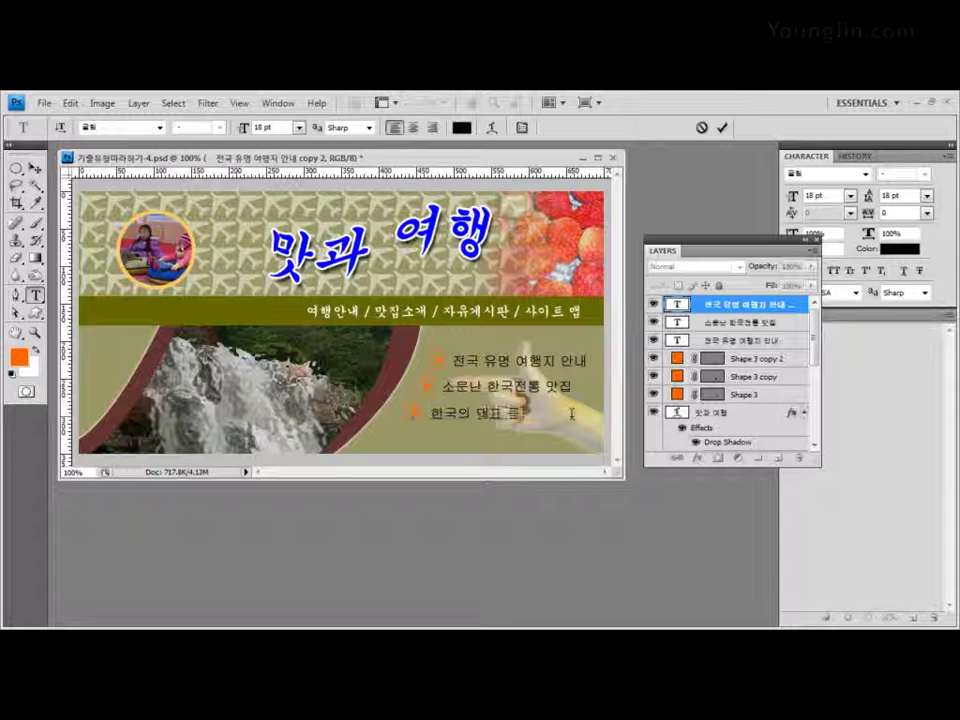
pyautogui.write('식점 베')
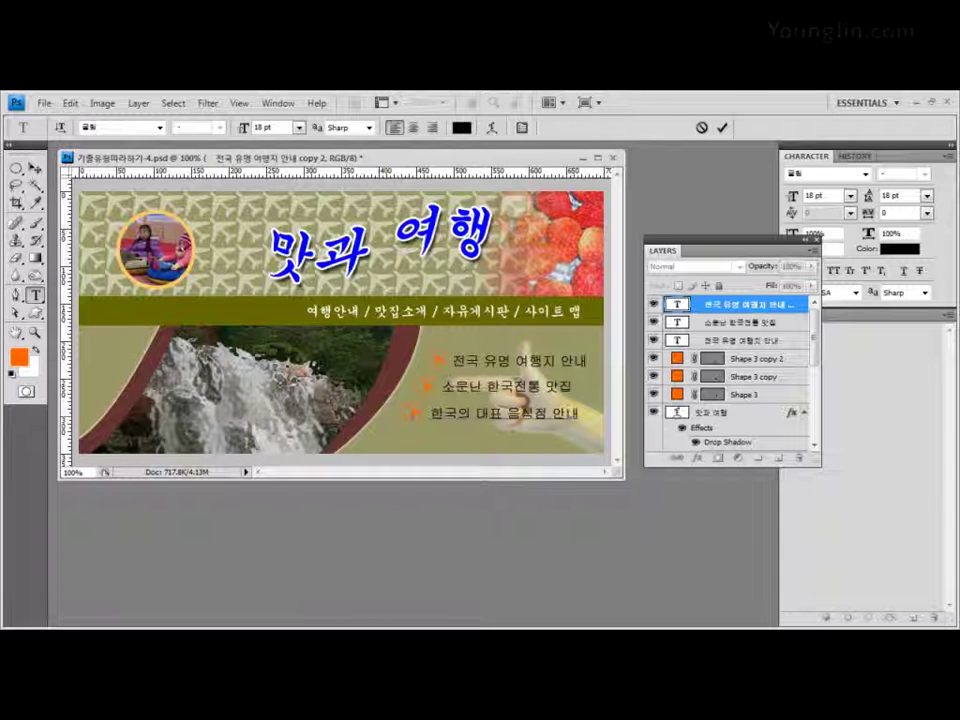
pyautogui.click(35, 168)
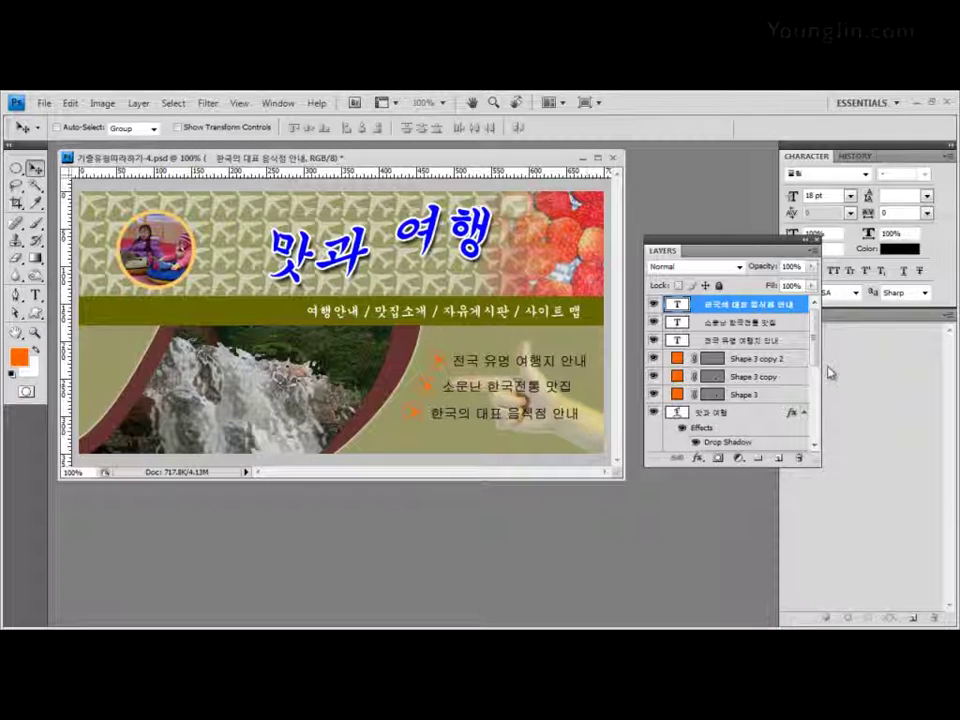
# - Narrow the semi-transparent hand on Layer 5 to about 92% width, pulling its fingertip side away from the arrows
pyautogui.moveTo(814, 360); pyautogui.dragTo(826, 412)
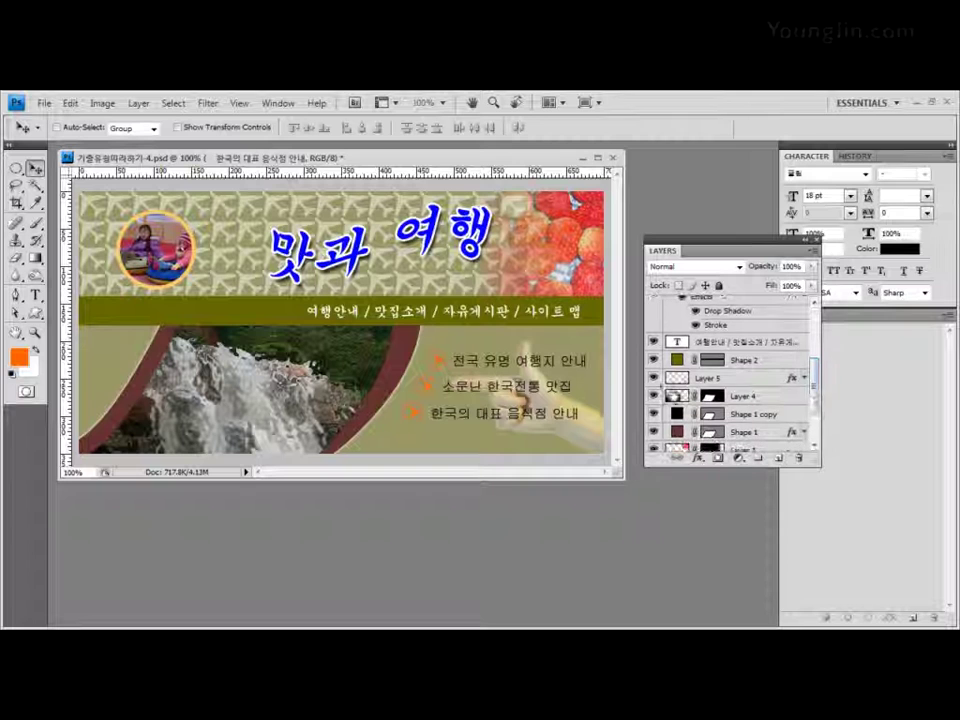
pyautogui.click(722, 380)
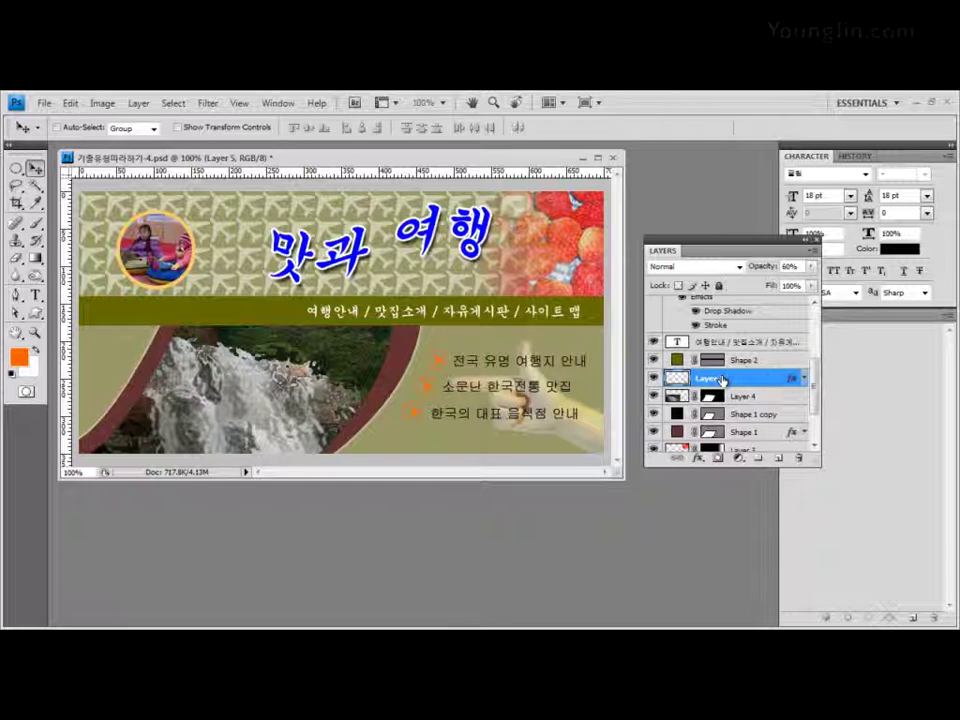
pyautogui.hotkey('ctrl', 't')
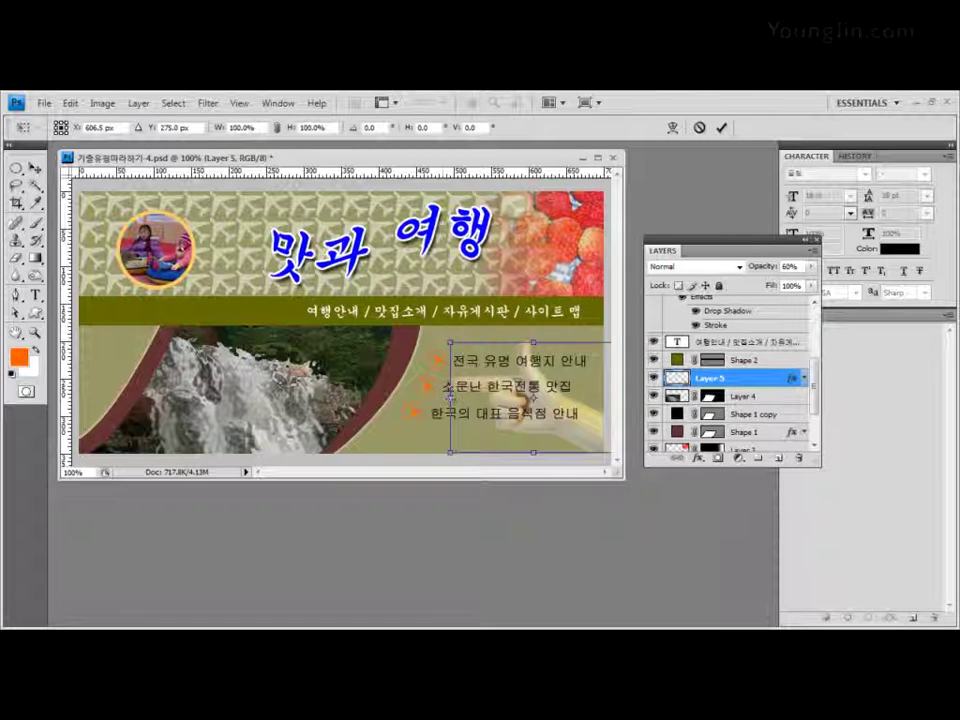
pyautogui.moveTo(451, 397); pyautogui.dragTo(464, 397)
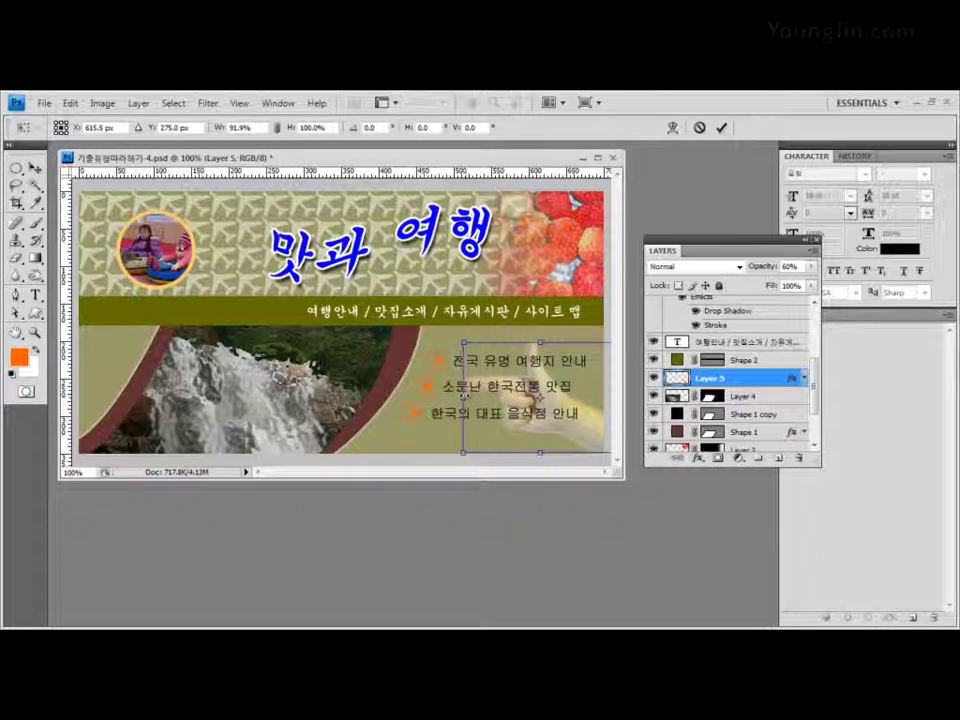
pyautogui.click(720, 128)
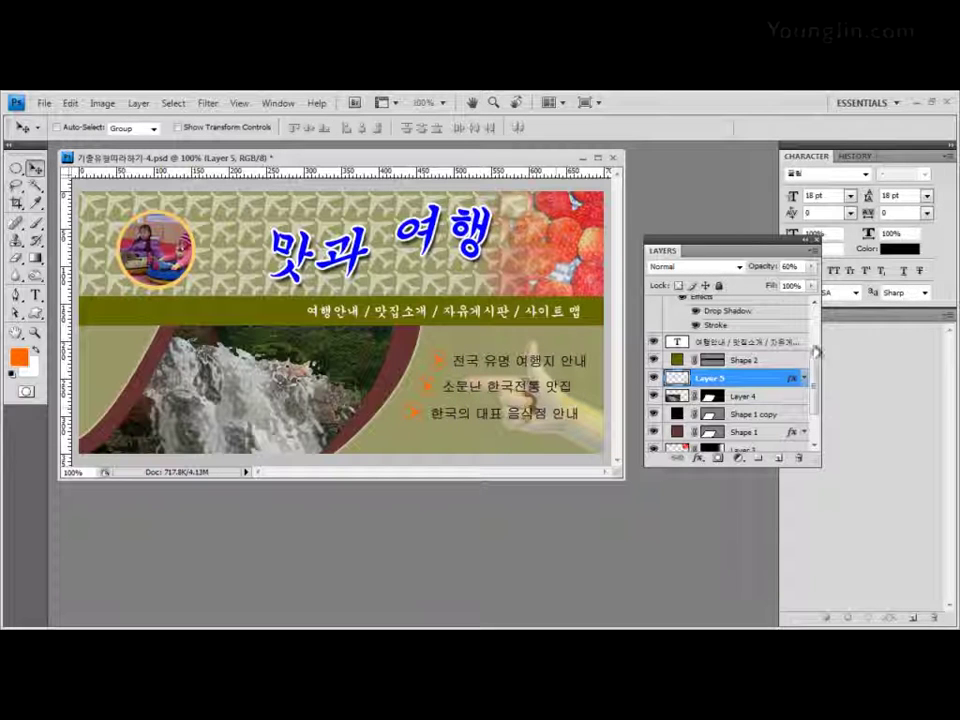
# - Select the three black text line layers together and shift them slightly away from the orange arrows
pyautogui.scroll(1, 813, 356)
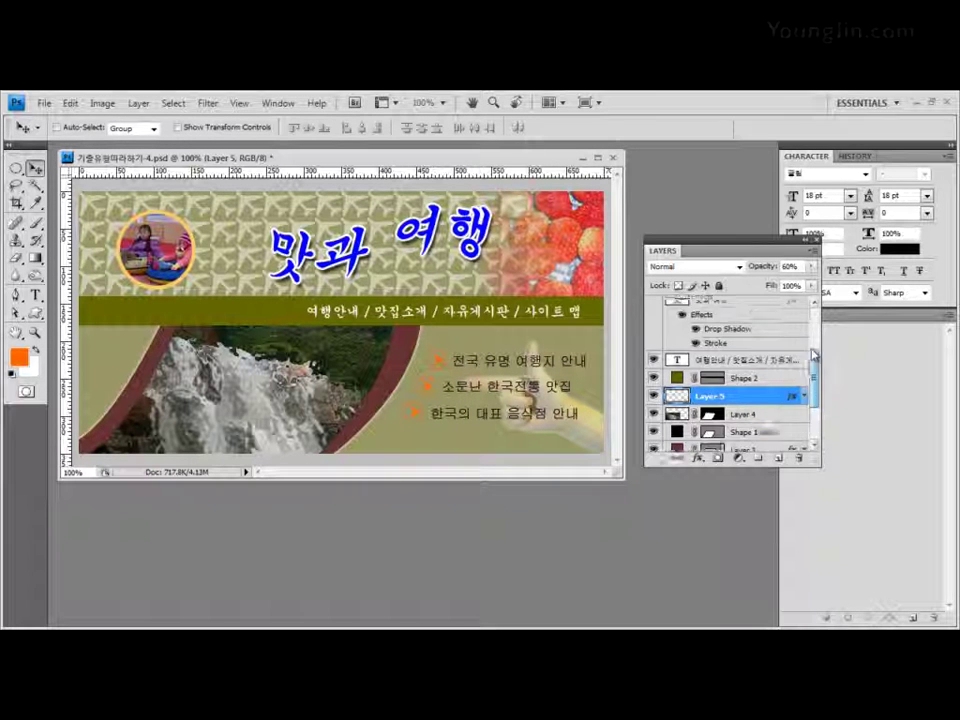
pyautogui.scroll(5, 813, 356)
pyautogui.click(762, 304)
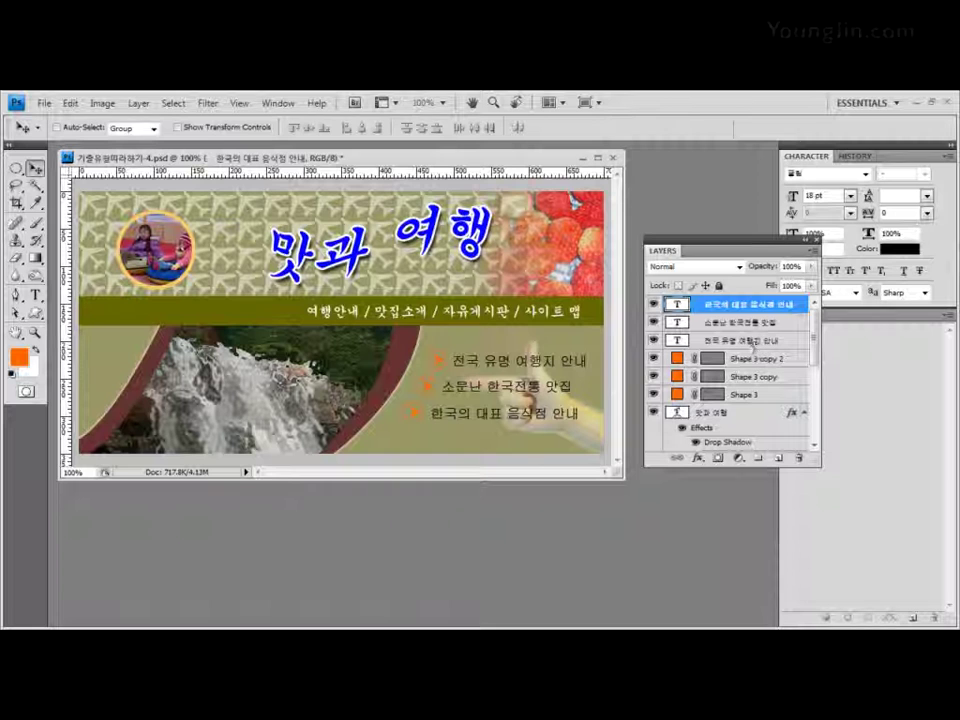
pyautogui.keyDown('shift'); pyautogui.click(753, 340); pyautogui.keyUp('shift')
pyautogui.moveTo(512, 390); pyautogui.dragTo(515, 390)
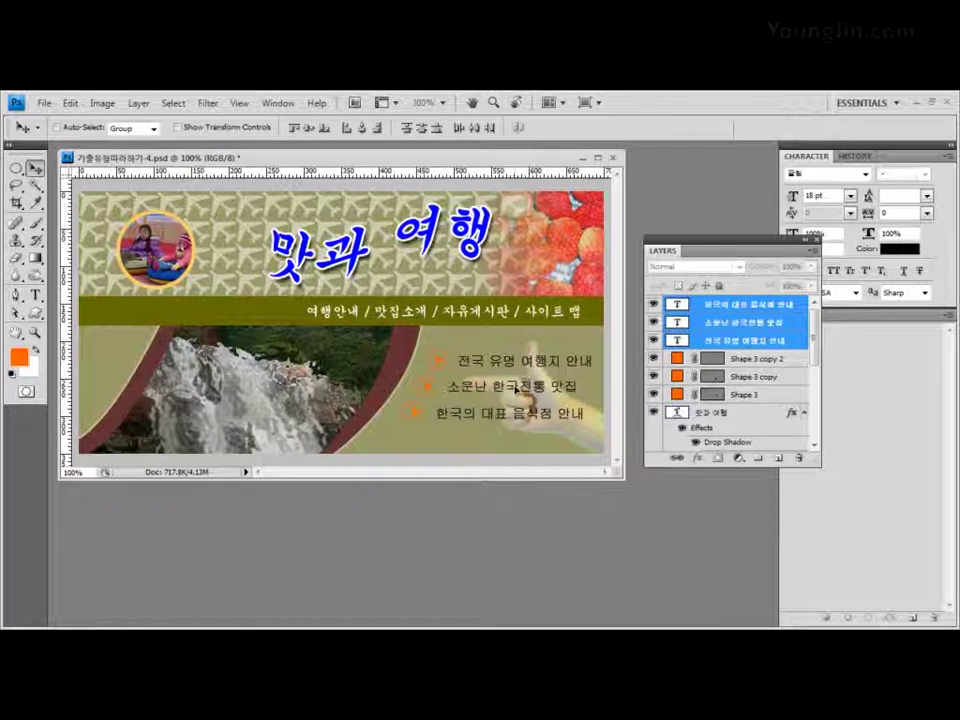
# - Select the three orange arrow shape layers together and move them slightly closer to the text lines
pyautogui.click(732, 362)
pyautogui.keyDown('shift'); pyautogui.click(745, 395); pyautogui.keyUp('shift')
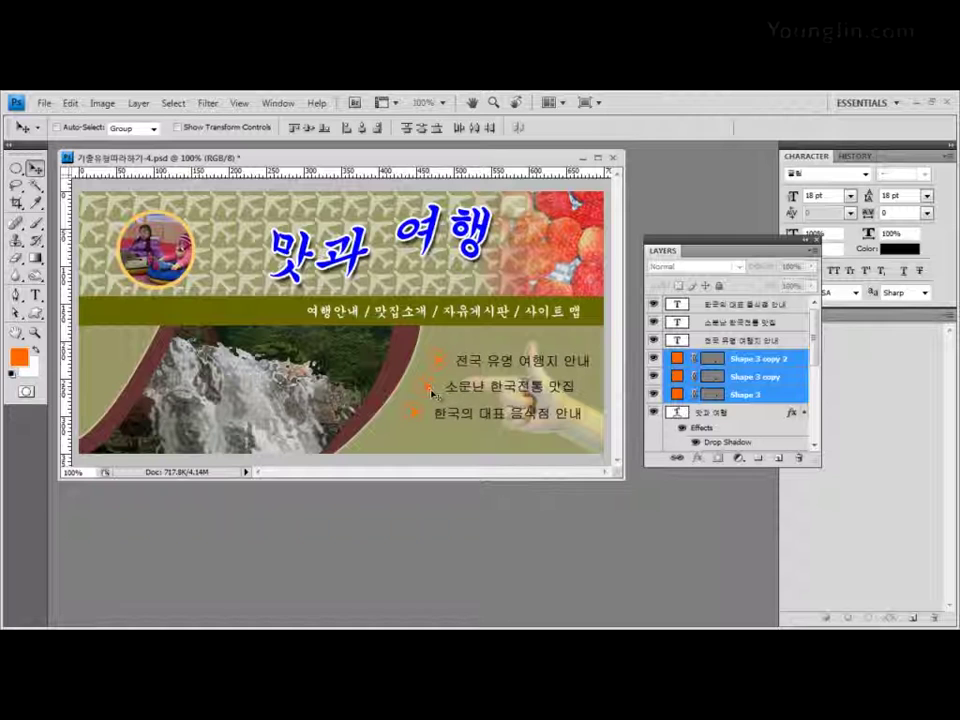
pyautogui.moveTo(432, 396); pyautogui.dragTo(435, 391)
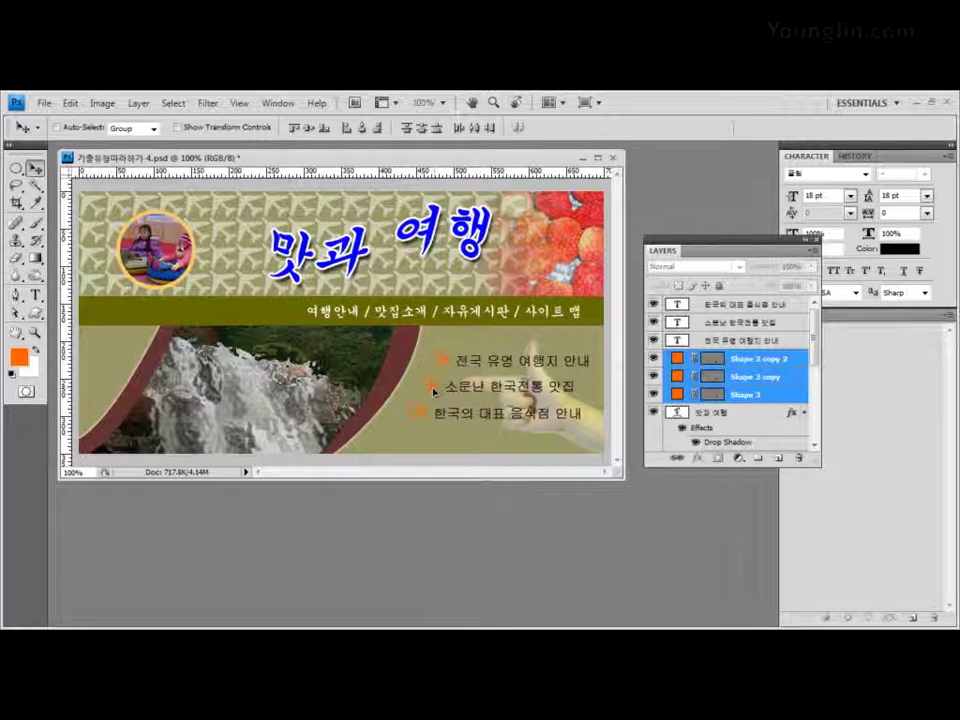
pyautogui.click(760, 304)
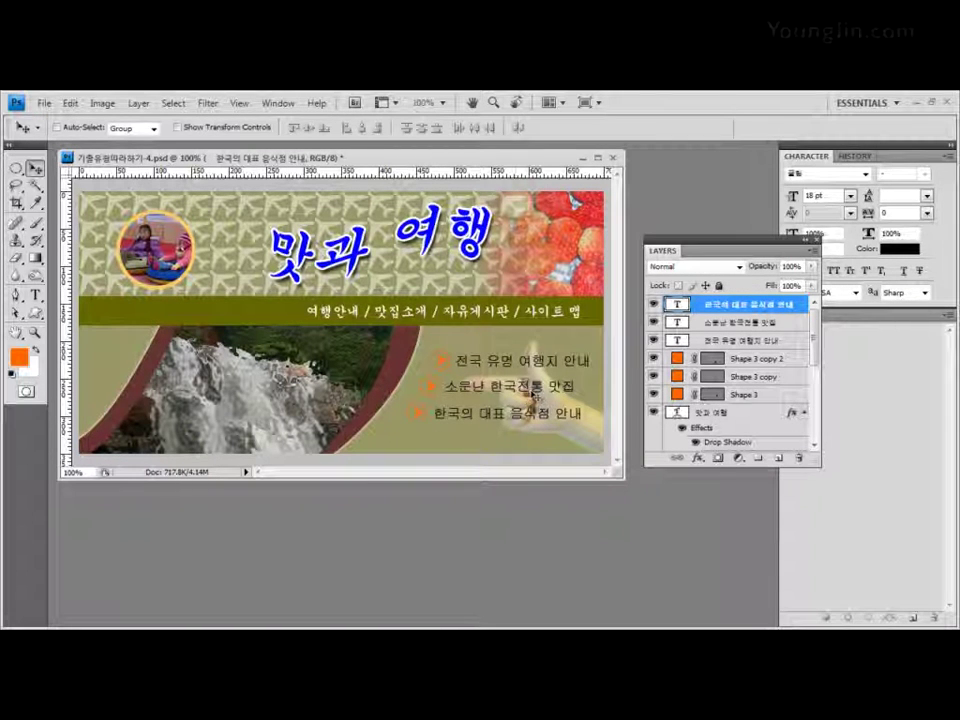
# - Save the layered banner document with Maximize Compatibility on
pyautogui.click(44, 102)
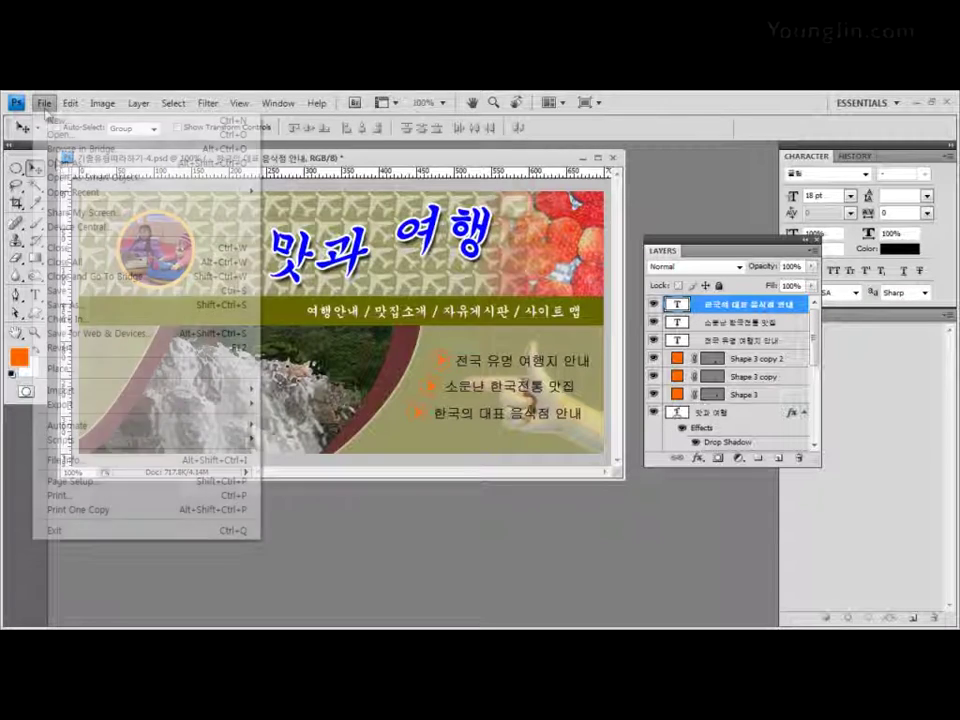
pyautogui.click(76, 283)
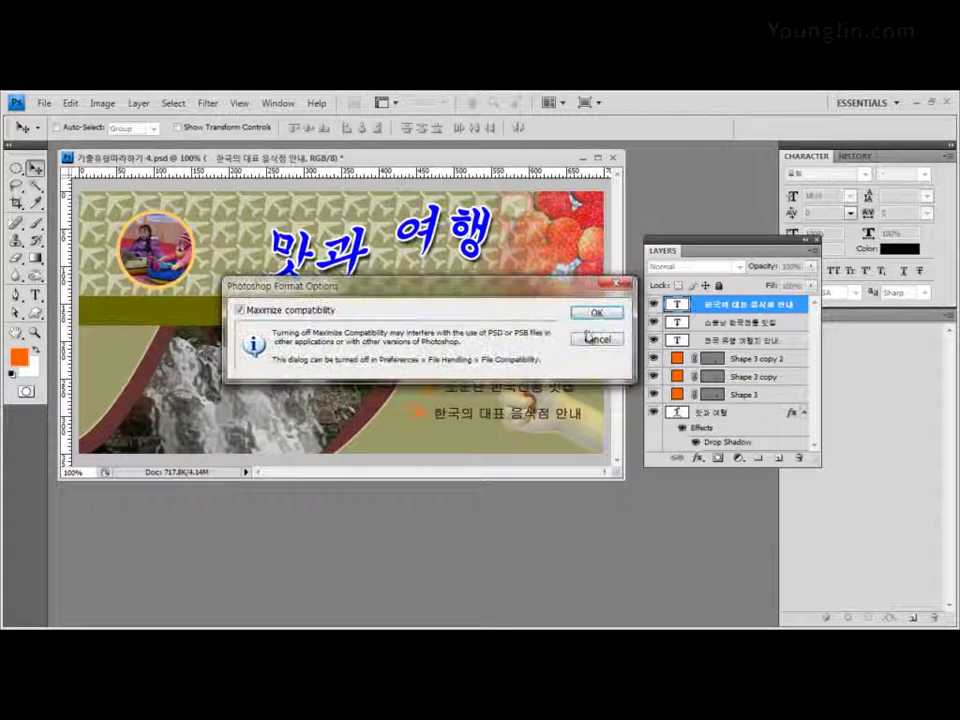
pyautogui.press('Return')
# - Save a JPEG copy in Part03 at maximum quality 12, reusing the third JPEG's name with its ending changed to 4
pyautogui.click(44, 103)
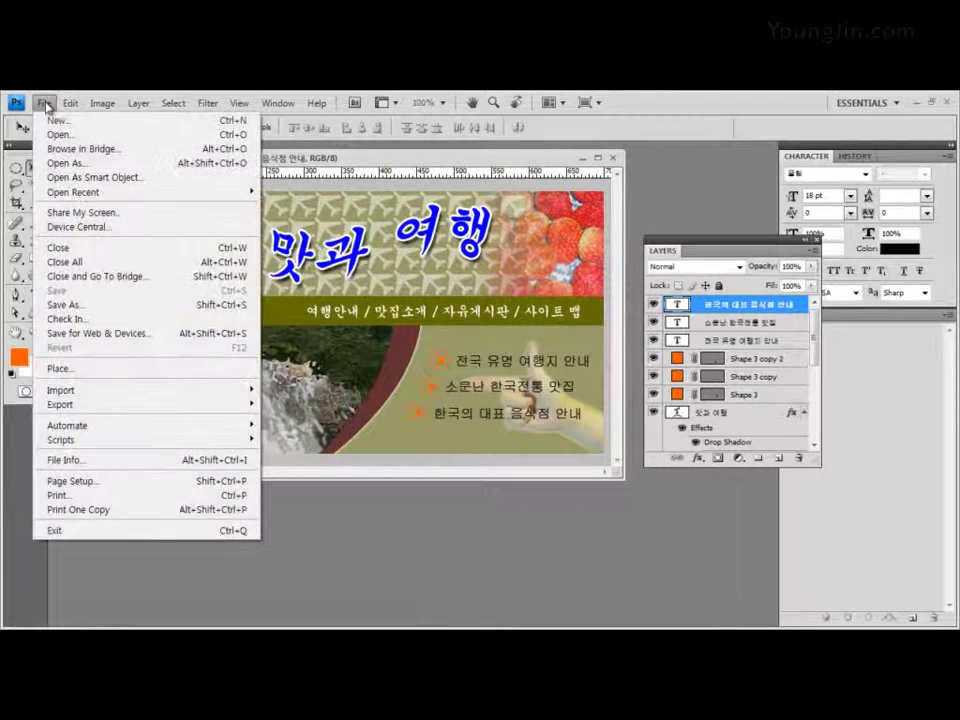
pyautogui.click(62, 300)
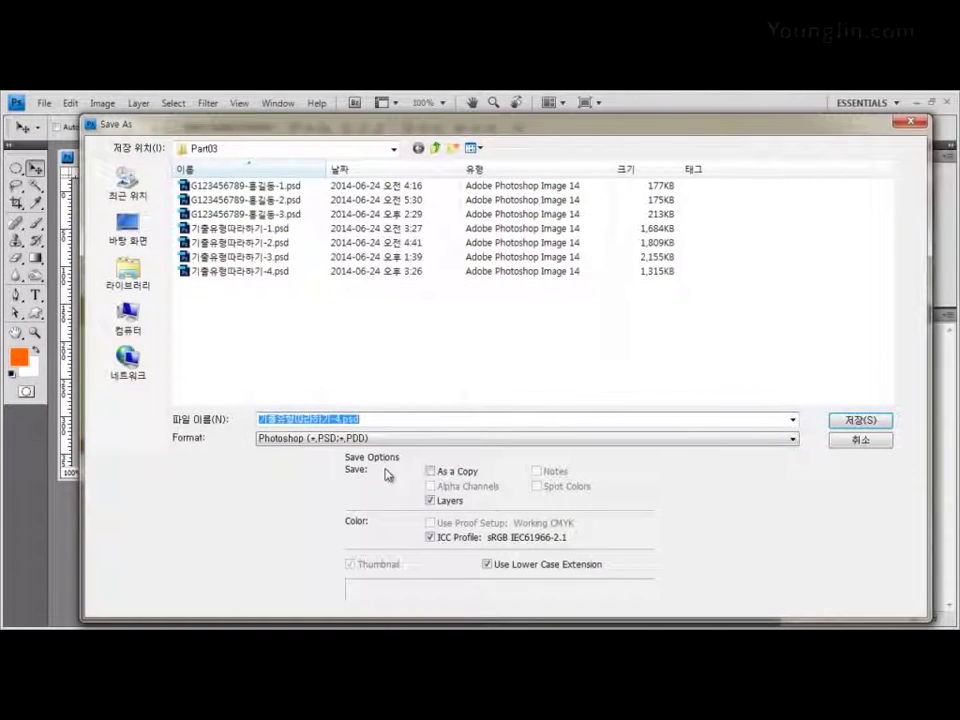
pyautogui.click(336, 438)
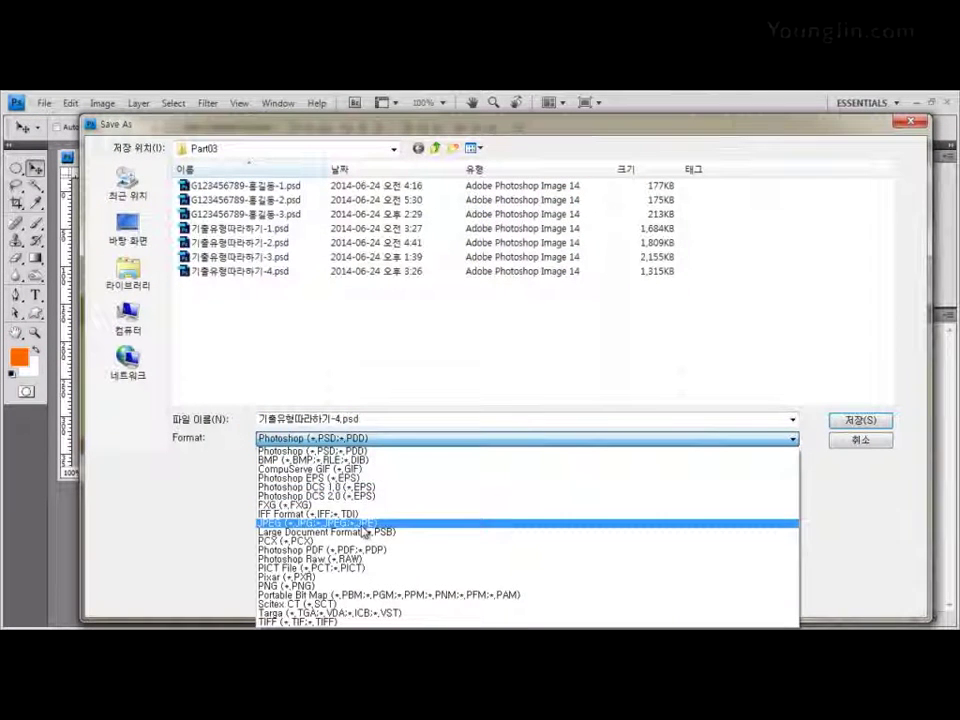
pyautogui.click(365, 524)
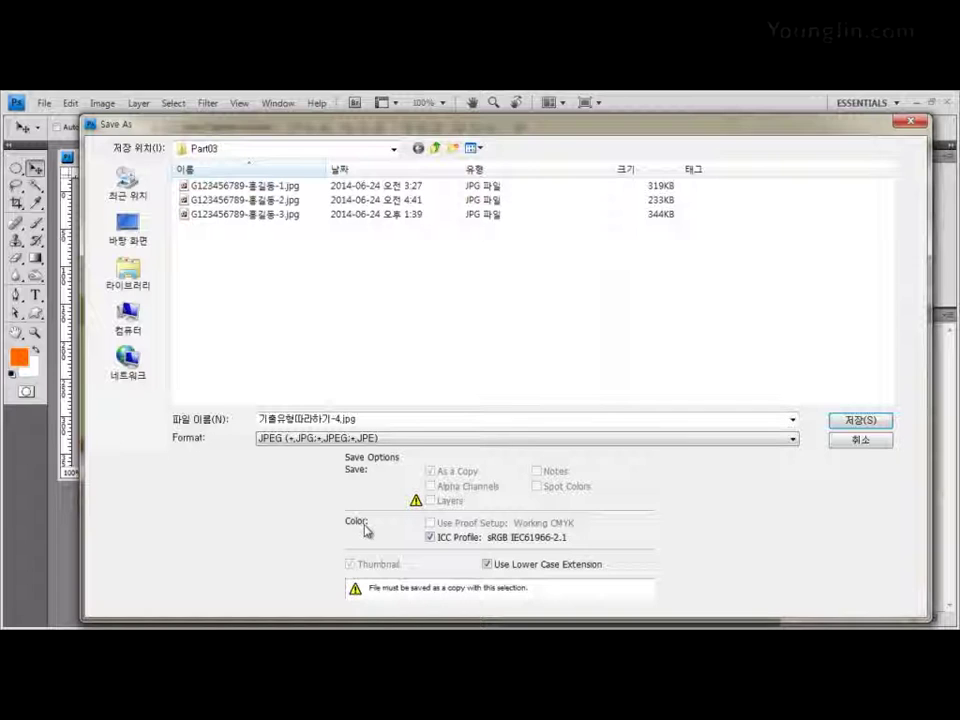
pyautogui.click(272, 214)
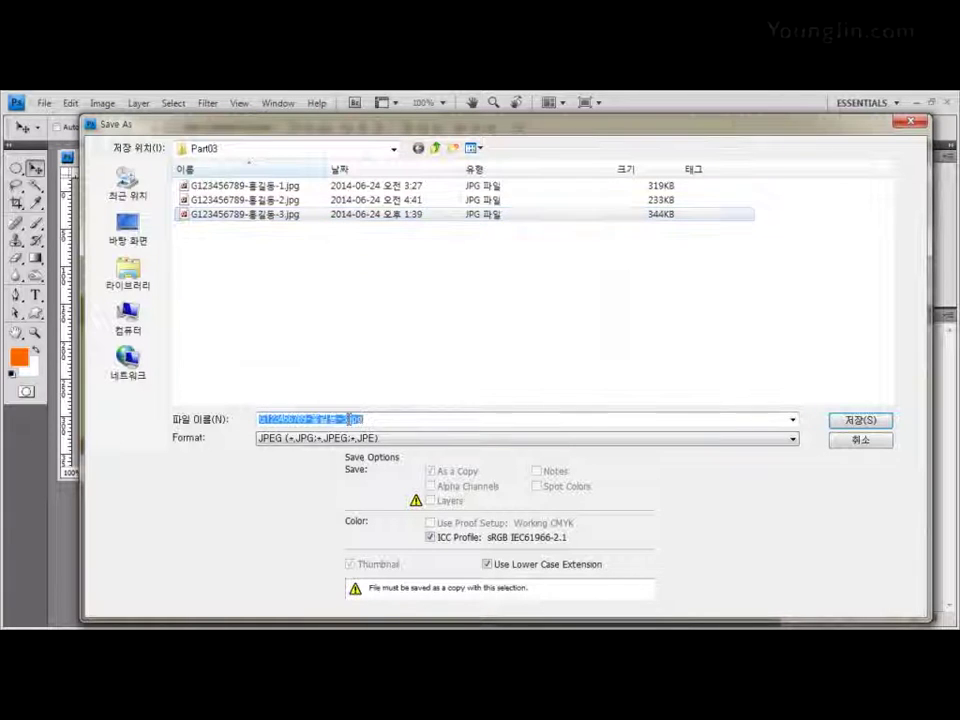
pyautogui.click(344, 418)
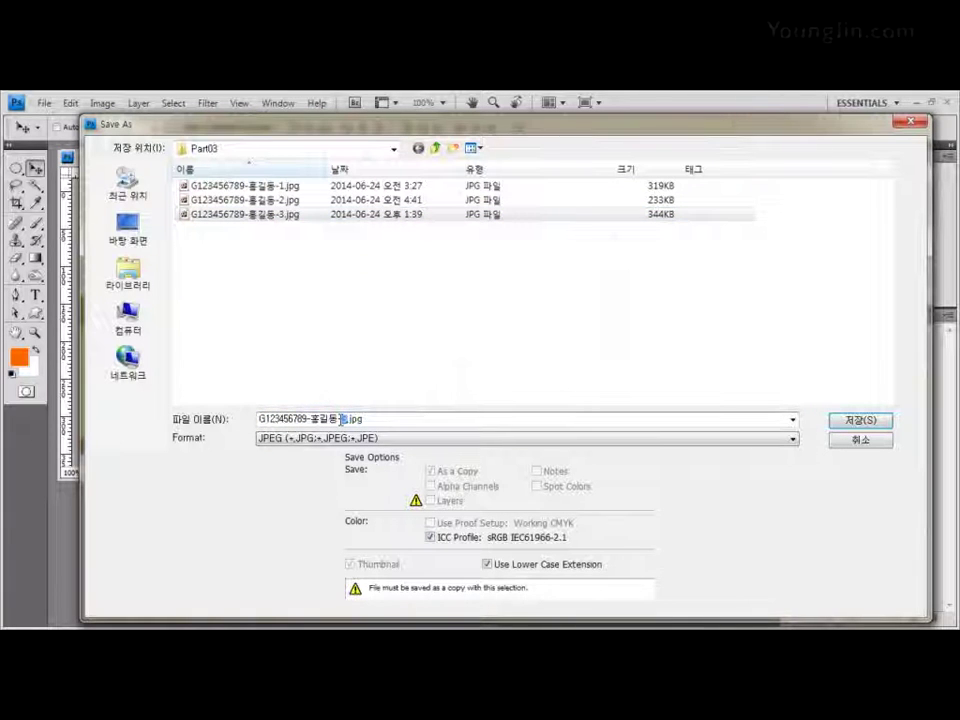
pyautogui.press('BackSpace')
pyautogui.write('4')
pyautogui.click(859, 421)
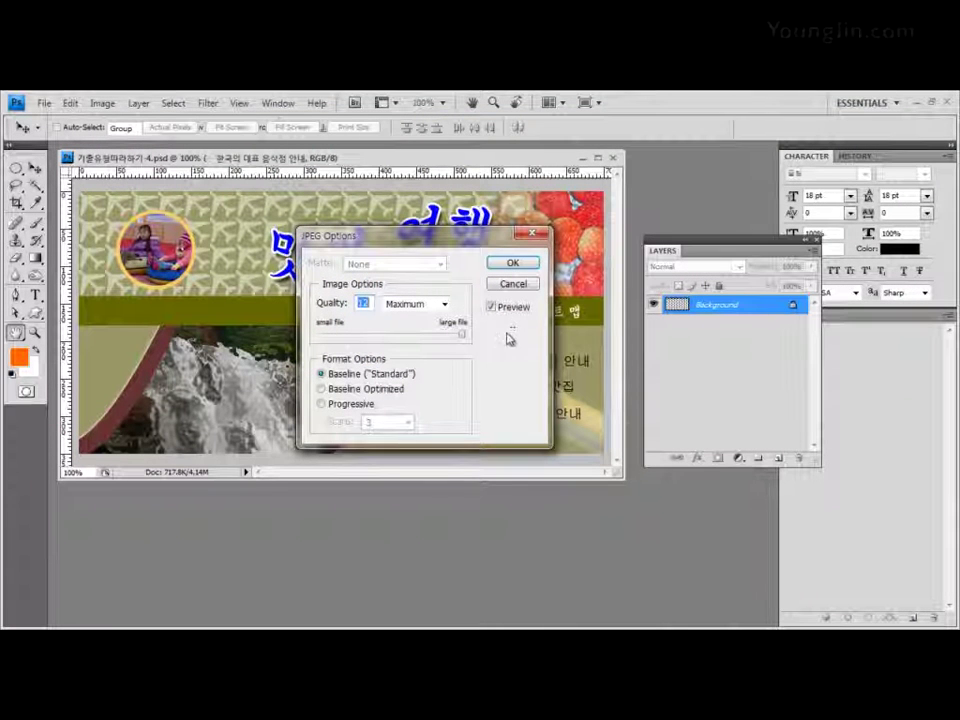
pyautogui.click(512, 263)
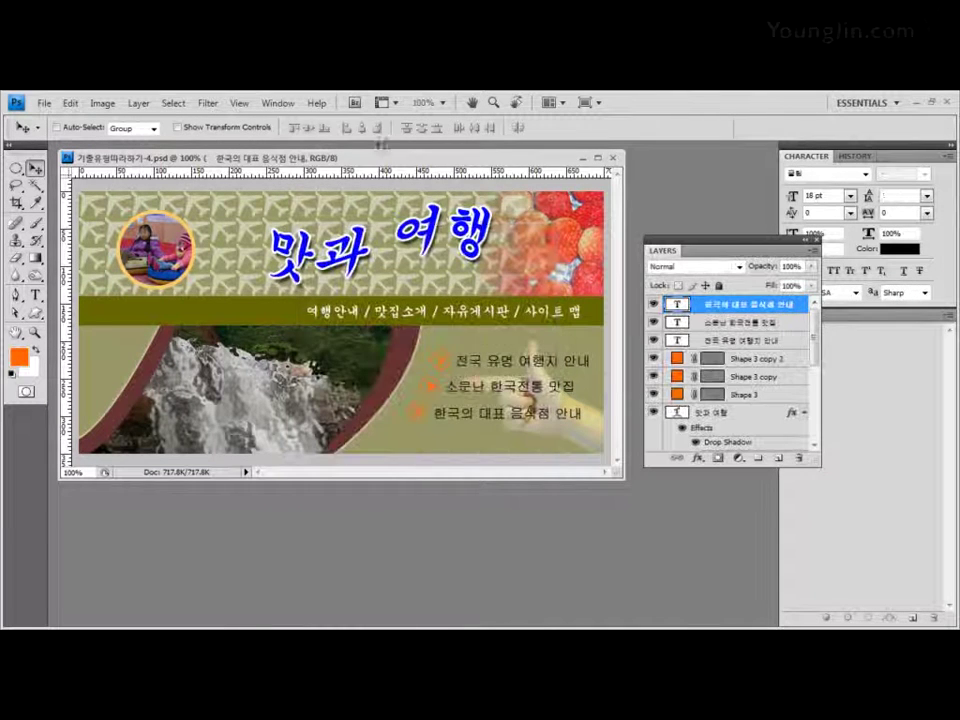
# - Resize the banner image to 70 pixels wide with proportions constrained
pyautogui.click(103, 104)
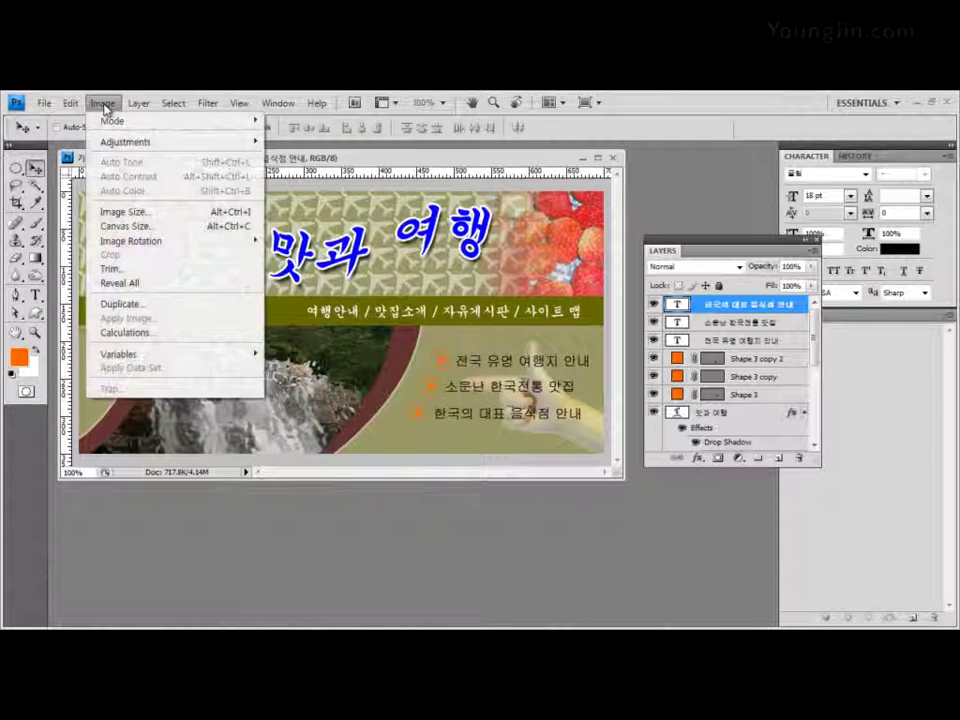
pyautogui.click(128, 211)
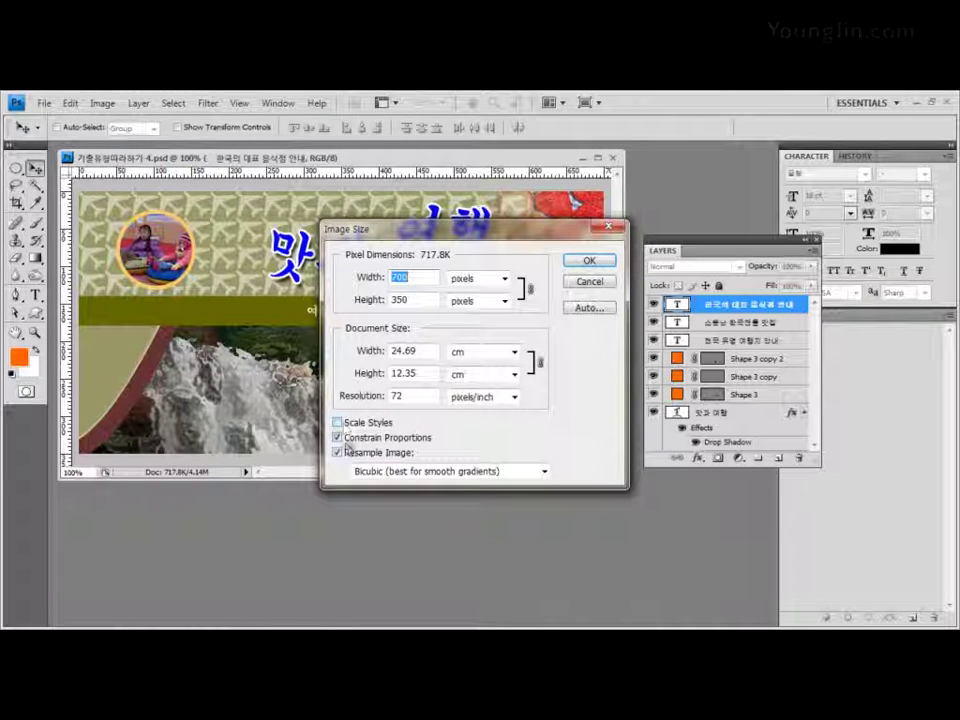
pyautogui.click(411, 278)
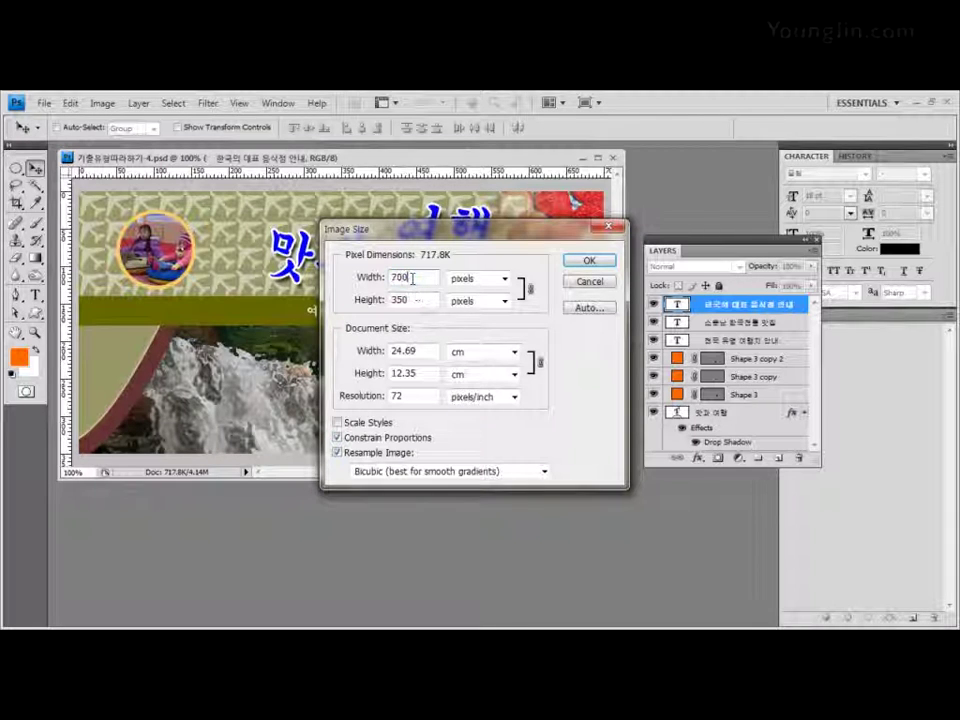
pyautogui.press('BackSpace')
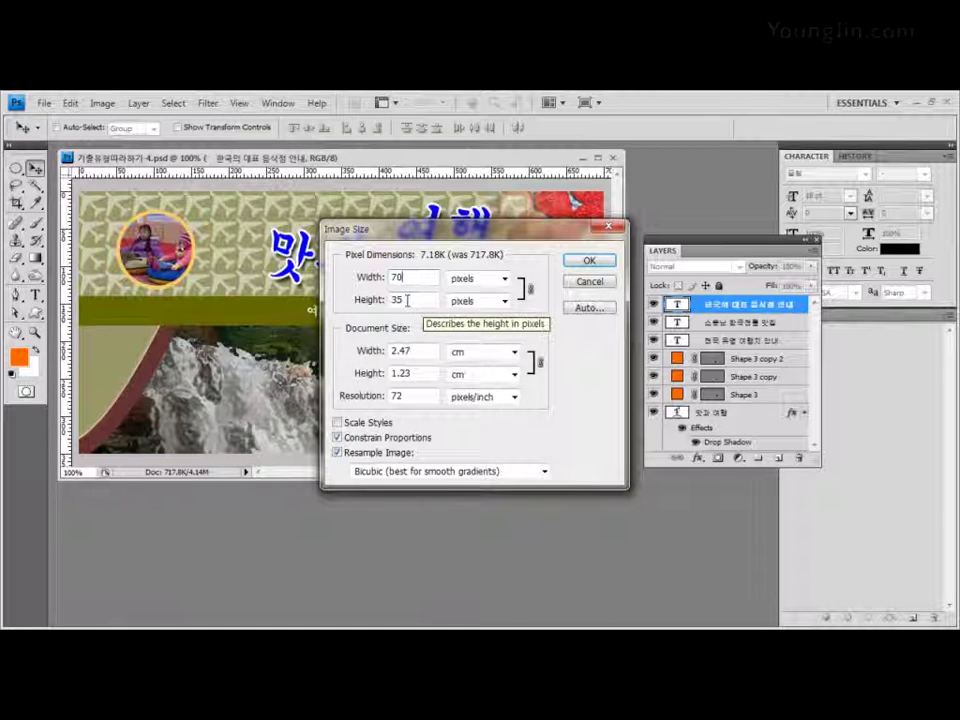
pyautogui.click(590, 261)
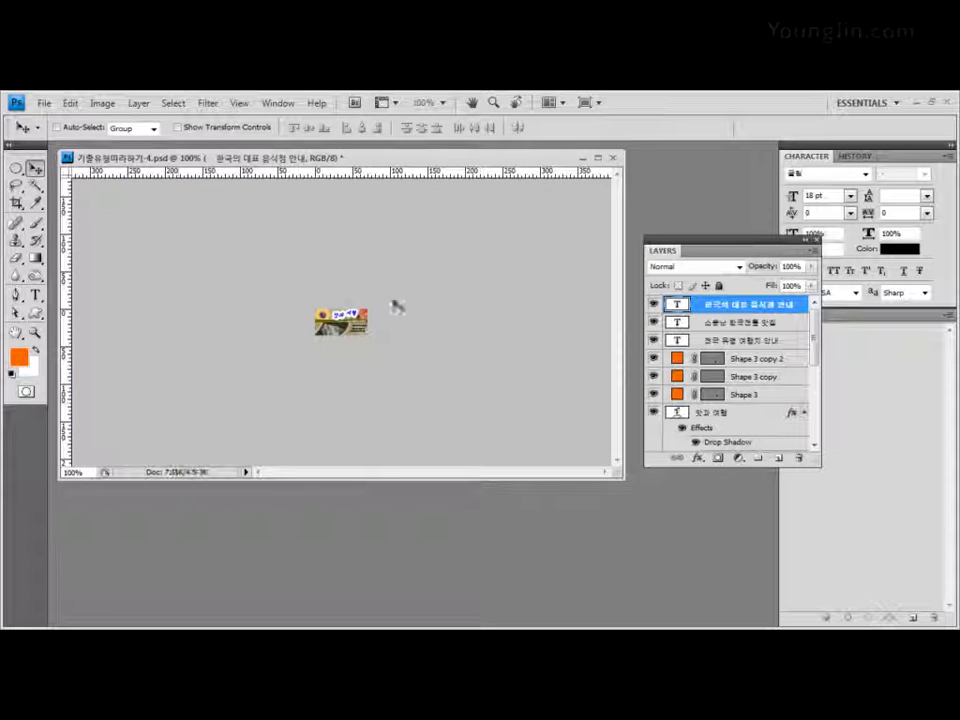
# - Save the reduced banner as a PSD in Part03, reusing the third numbered PSD's name with its ending changed to 4, and close it
pyautogui.click(44, 103)
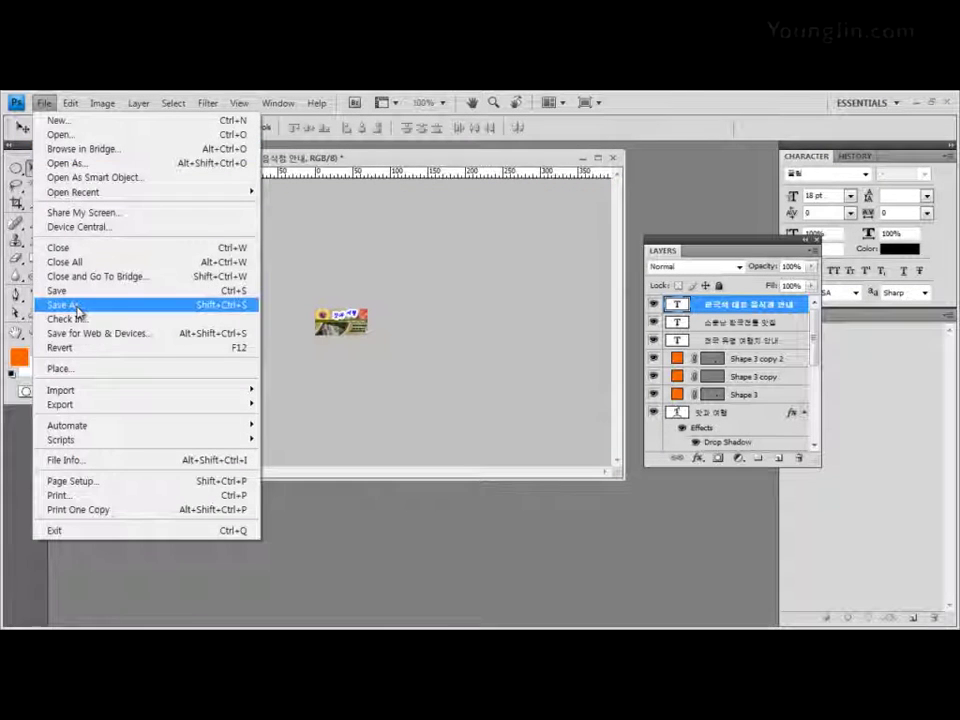
pyautogui.click(77, 307)
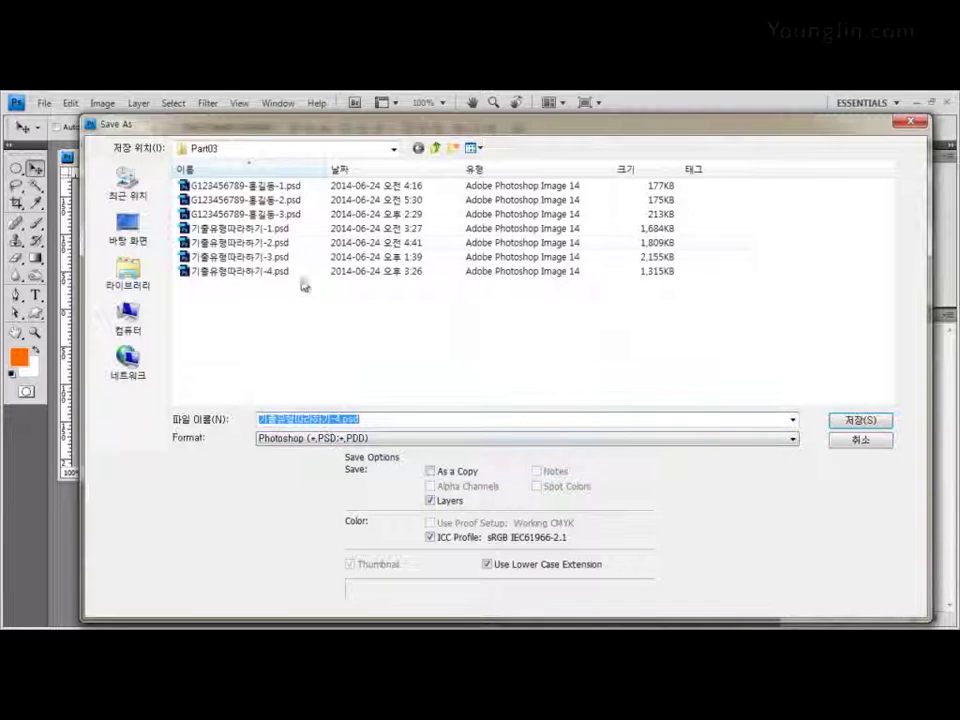
pyautogui.click(278, 214)
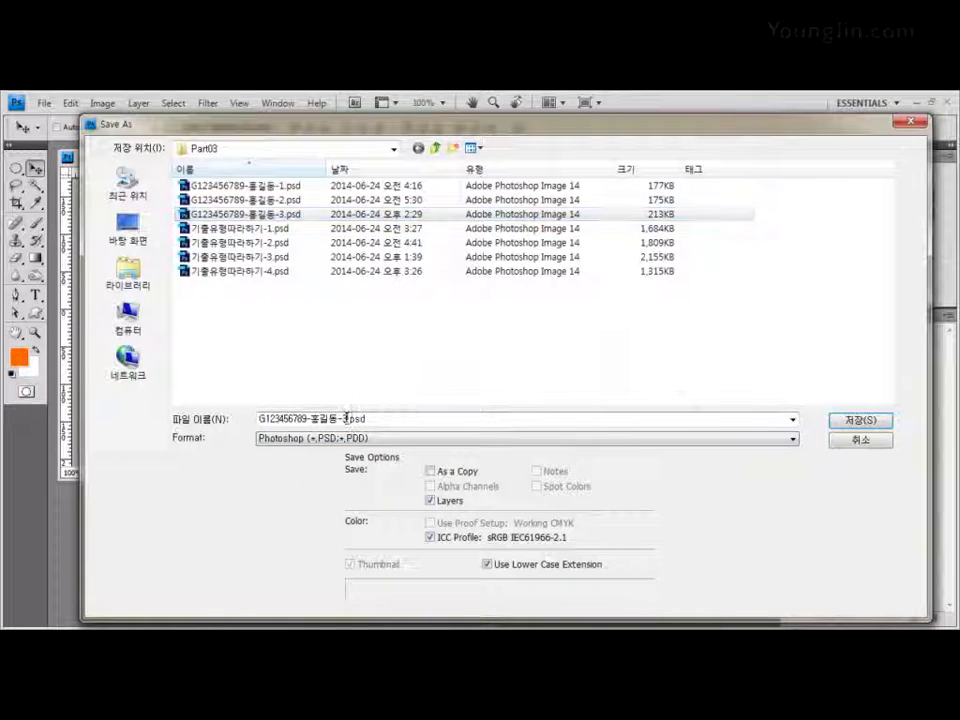
pyautogui.moveTo(342, 418); pyautogui.dragTo(350, 418)
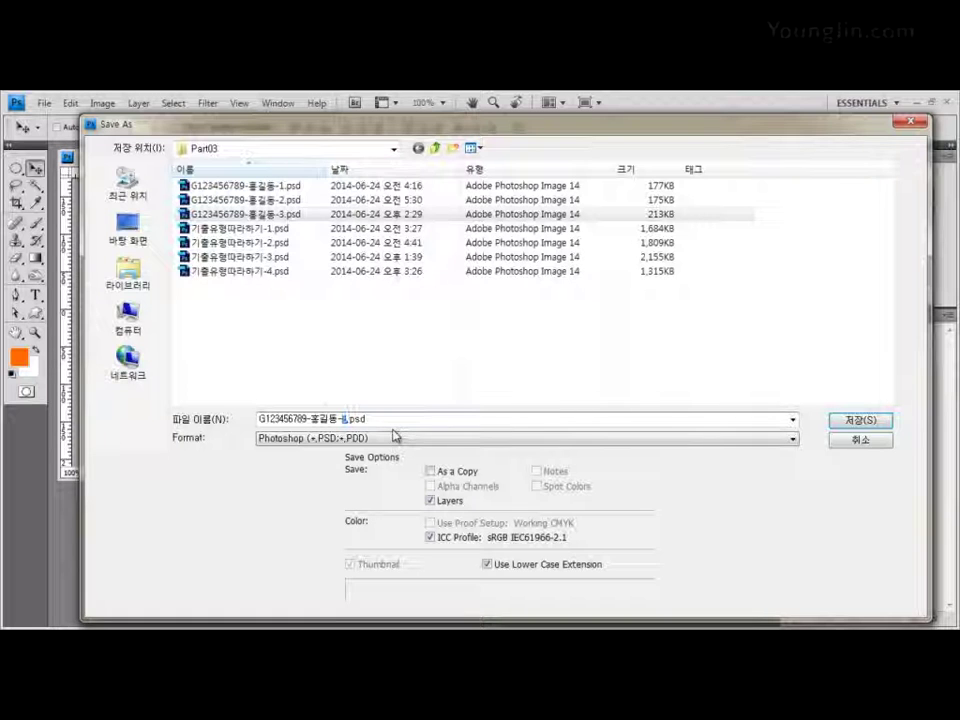
pyautogui.write('4')
pyautogui.press('Return')
pyautogui.click(609, 315)
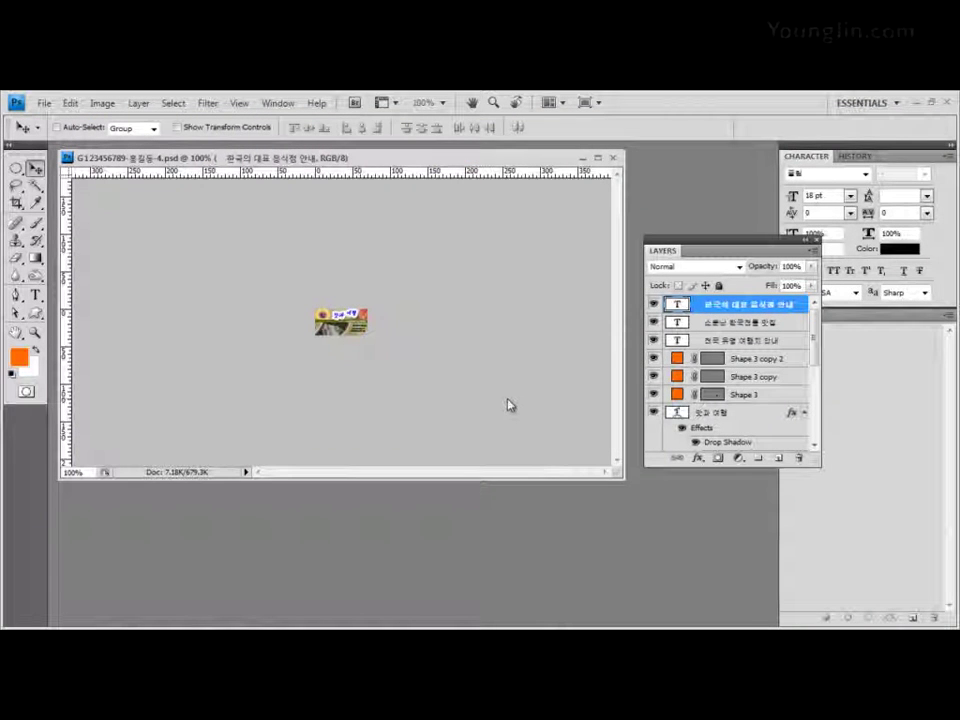
pyautogui.click(613, 159)
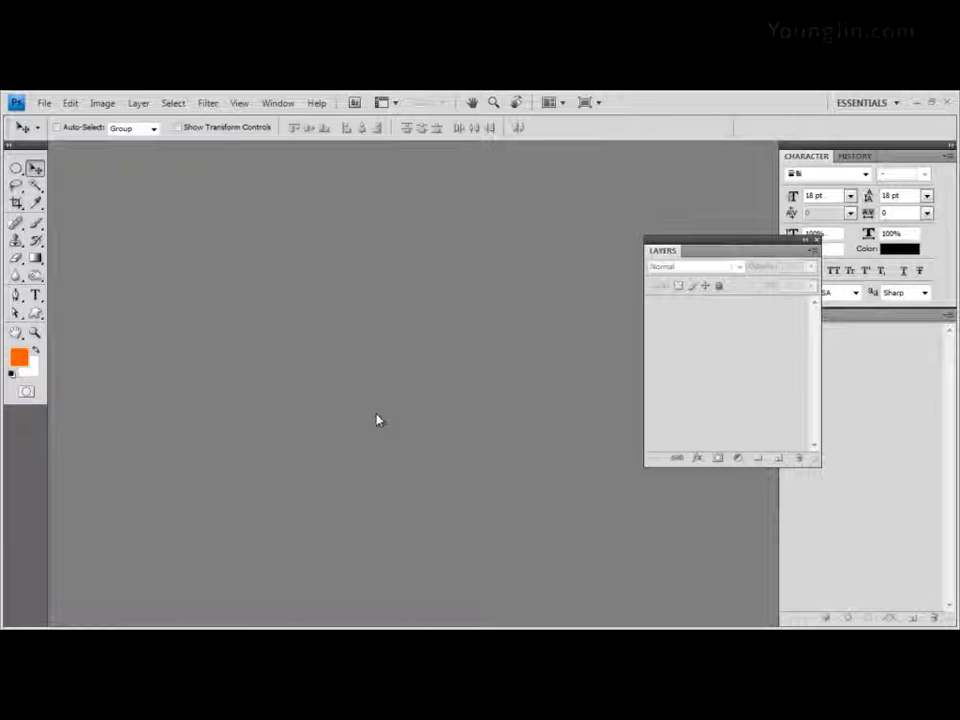
# - Switch to the Part03 folder window, examine the saved practice PSDs and the submission JPEG and PSD files, and minimize the window
pyautogui.hotkey('alt', 'Tab')
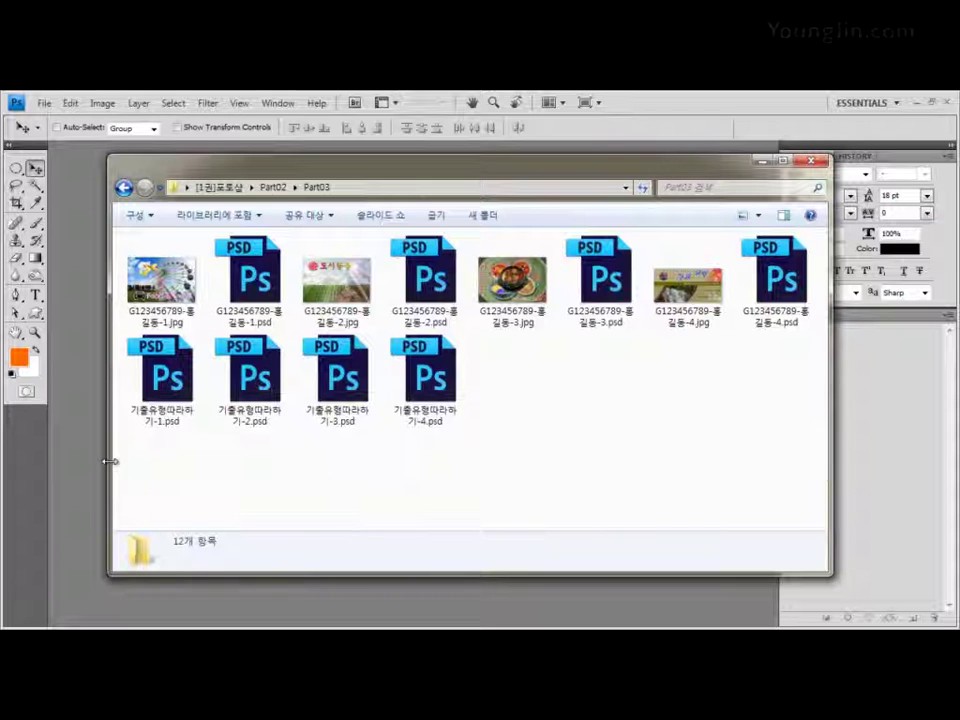
pyautogui.moveTo(139, 456); pyautogui.dragTo(531, 377)
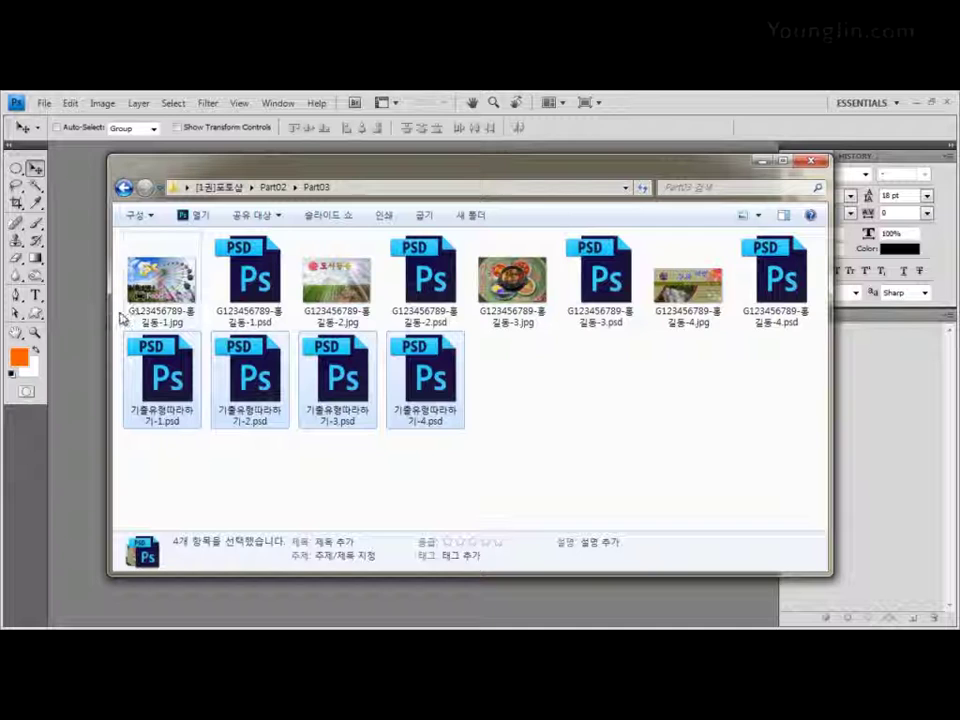
pyautogui.moveTo(115, 316); pyautogui.dragTo(866, 283)
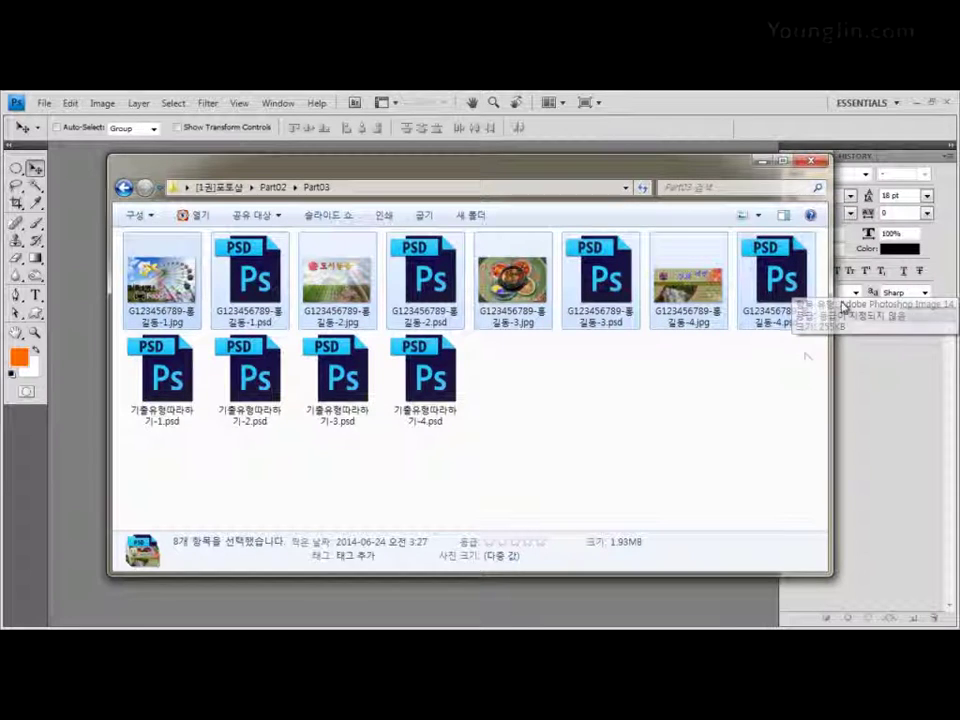
pyautogui.click(757, 407)
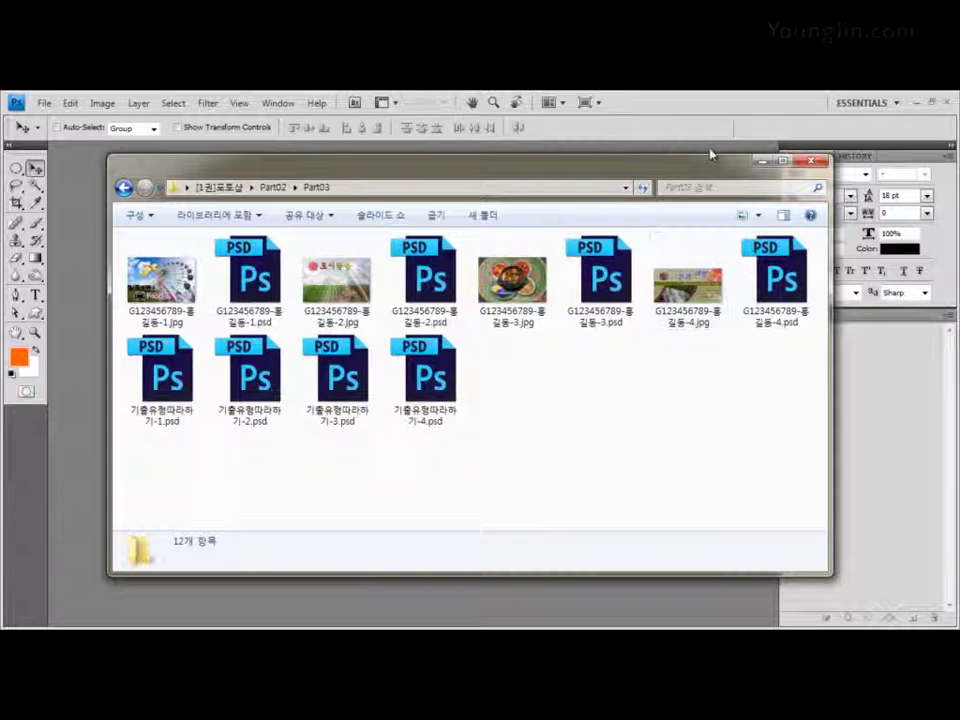
pyautogui.click(762, 162)
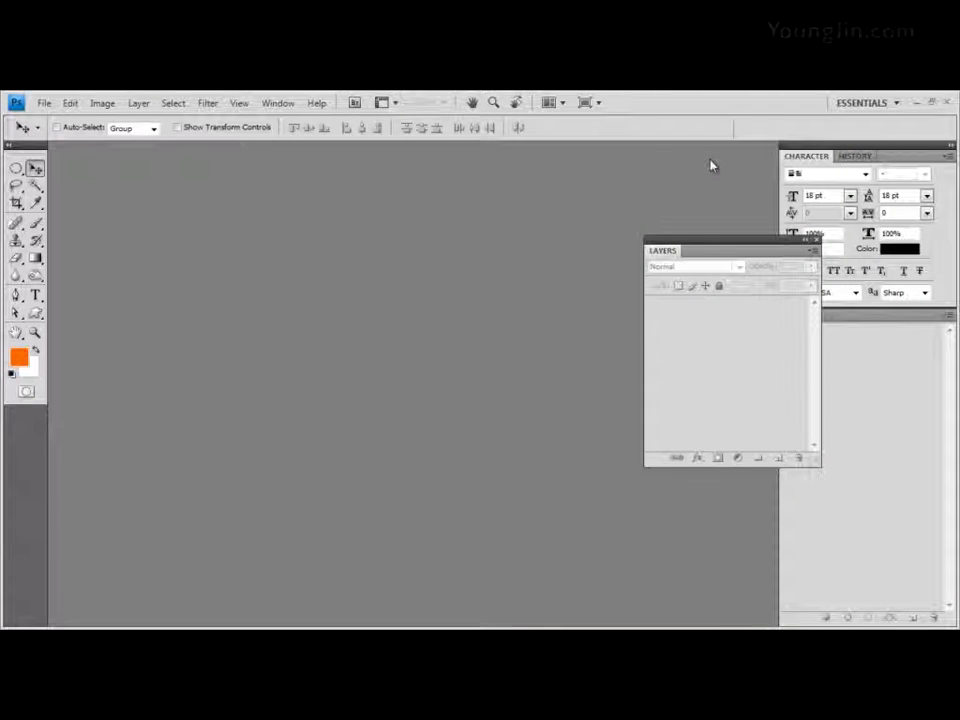